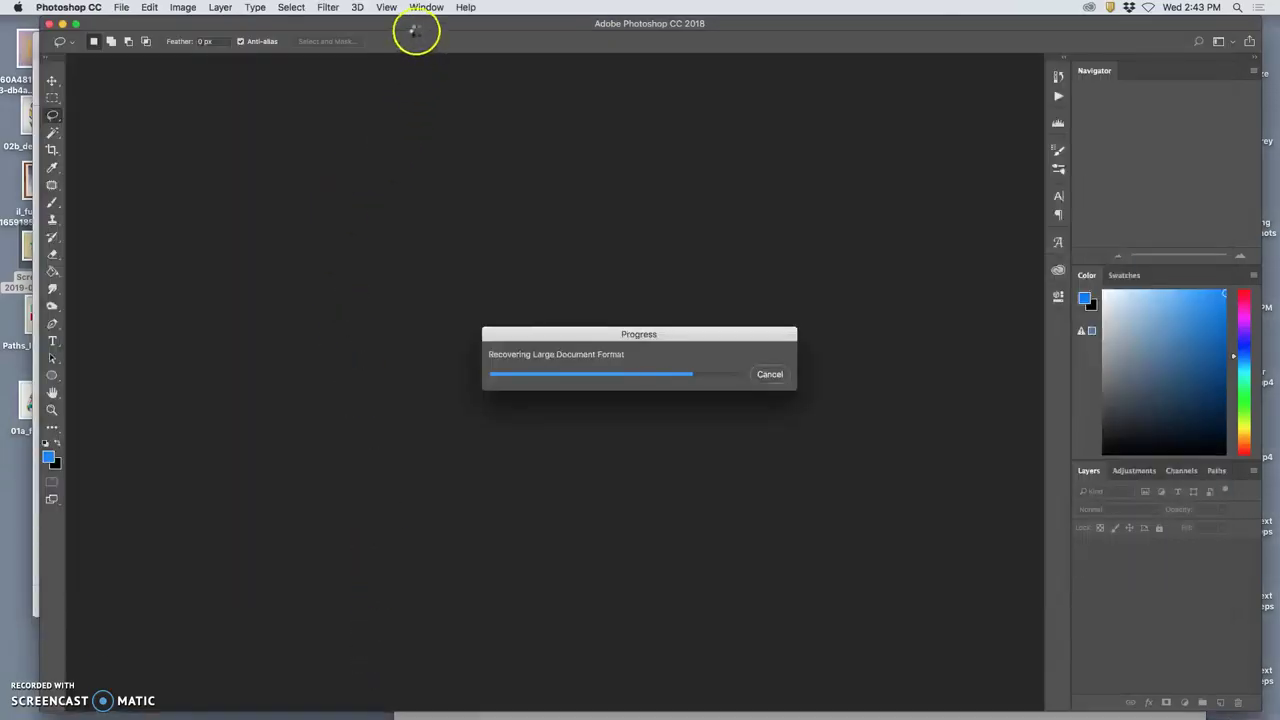
# Step: Let the recovered poster load, then bring Chrome's Photobucket viewer with the SP19 Karl 1 sketch forward
pyautogui.click(424, 8)
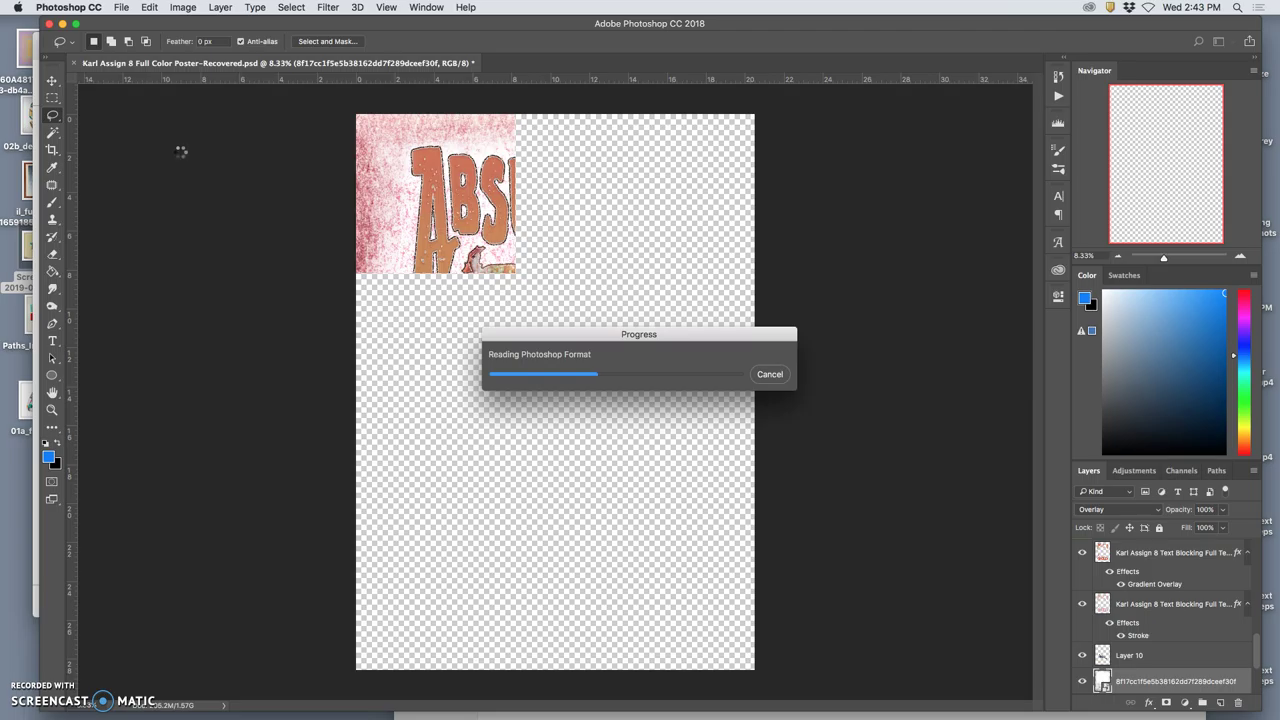
pyautogui.click(35, 230)
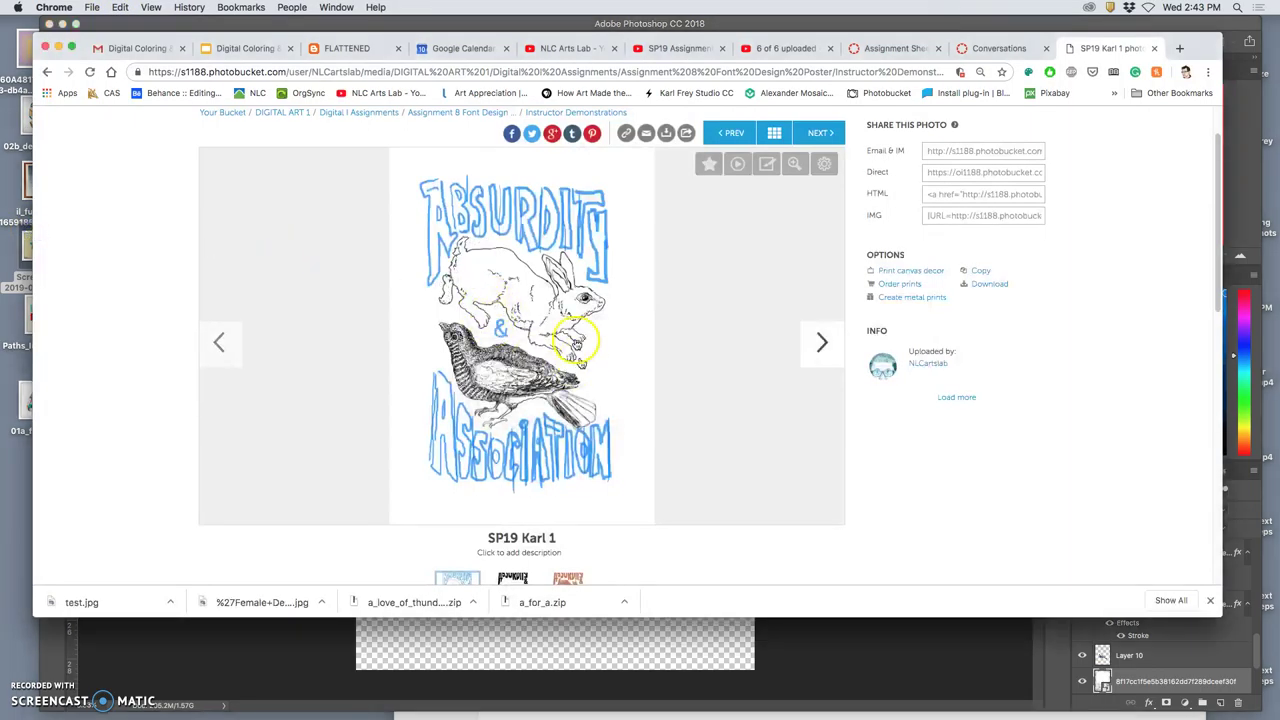
# Step: Step through the Photobucket references to the coloured SP19 Karl 3, then return to the Photoshop poster
pyautogui.click(822, 345)
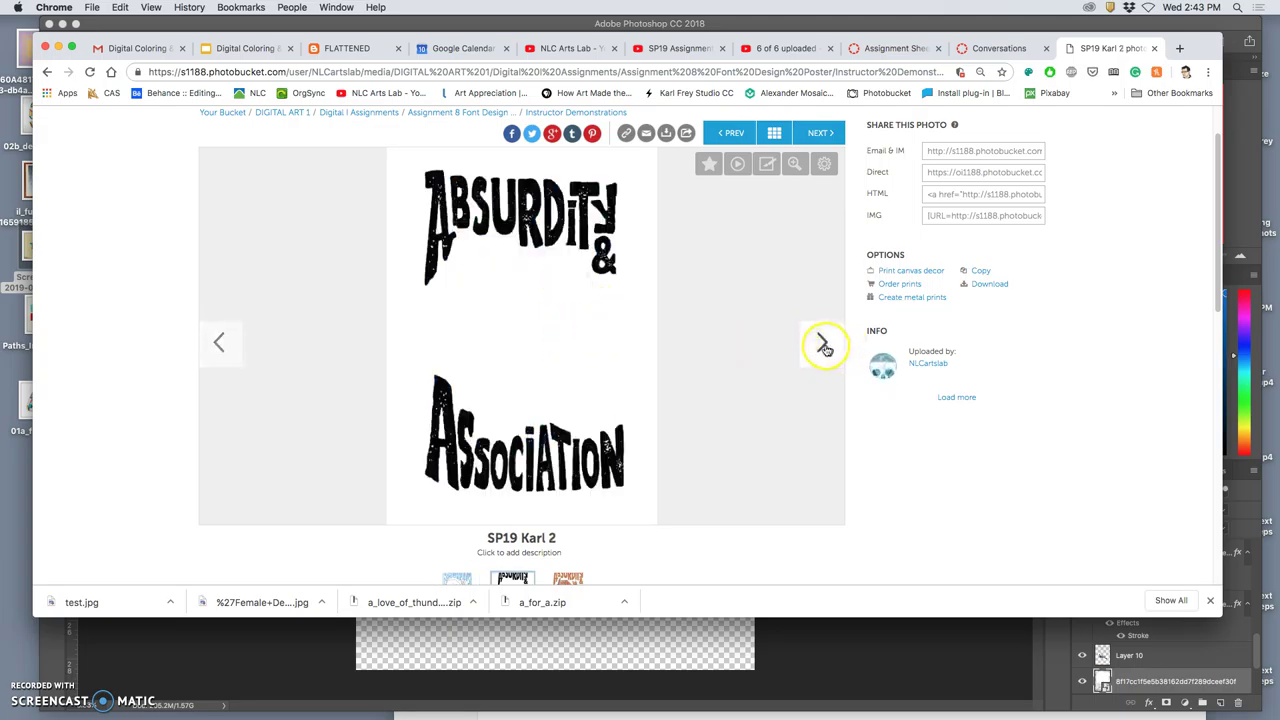
pyautogui.click(822, 345)
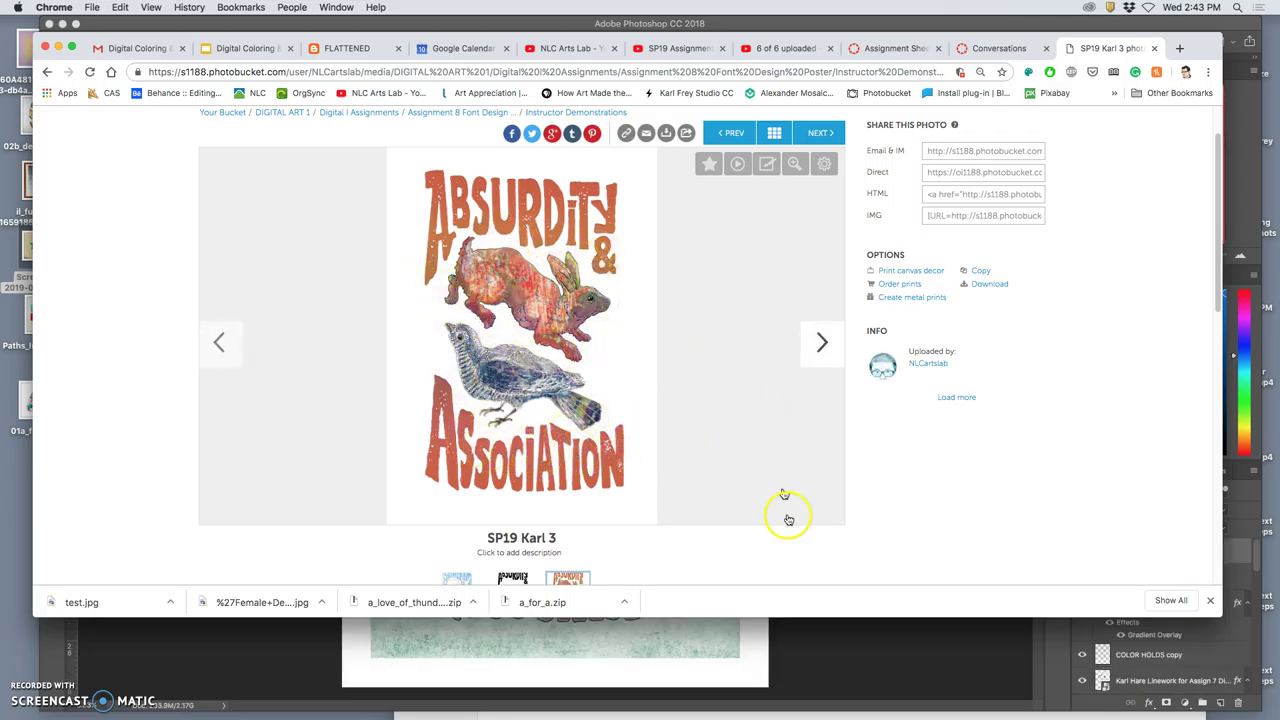
pyautogui.click(839, 640)
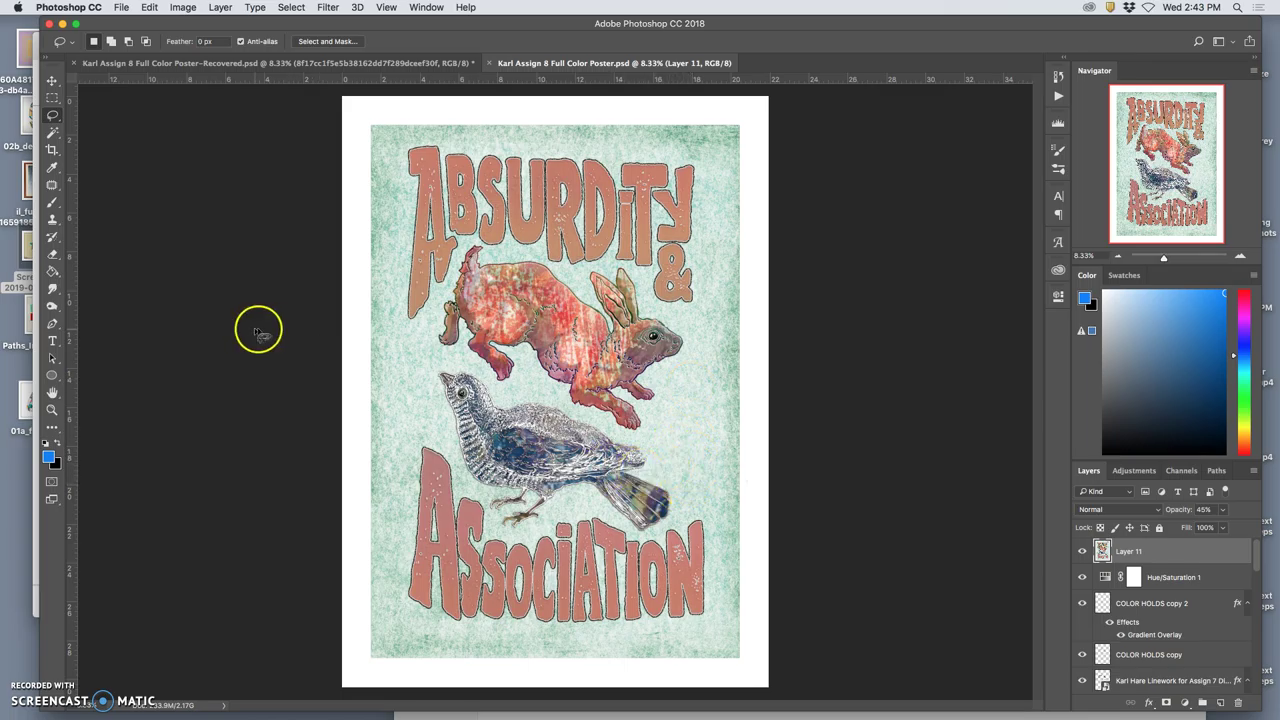
pyautogui.moveTo(168, 27); pyautogui.dragTo(208, 27)
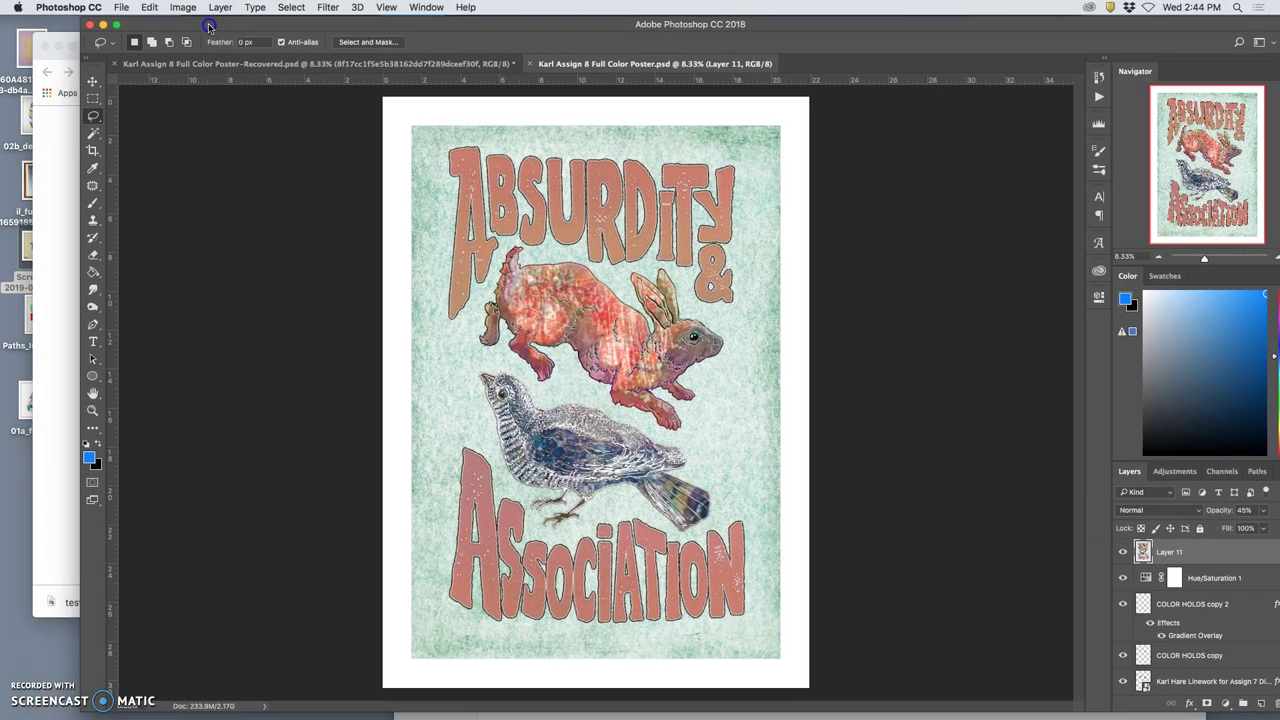
pyautogui.click(27, 248)
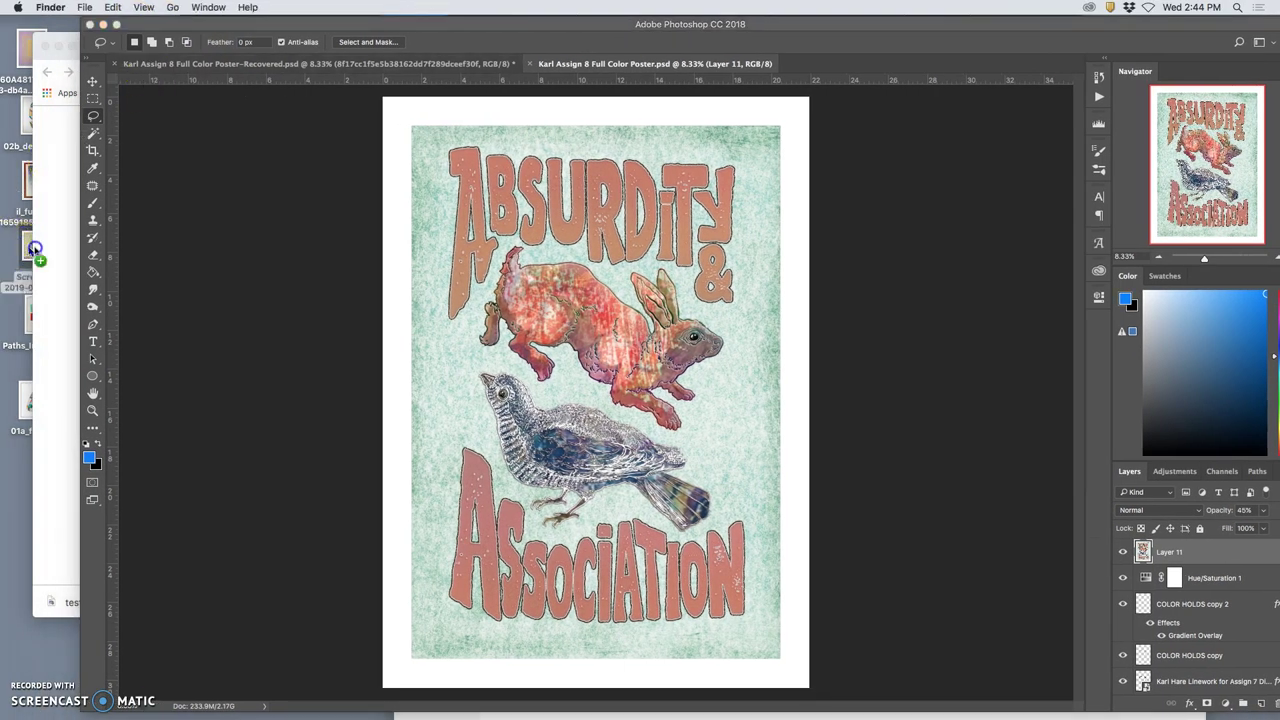
pyautogui.moveTo(35, 248); pyautogui.dragTo(595, 392)
pyautogui.rightClick(30, 245)
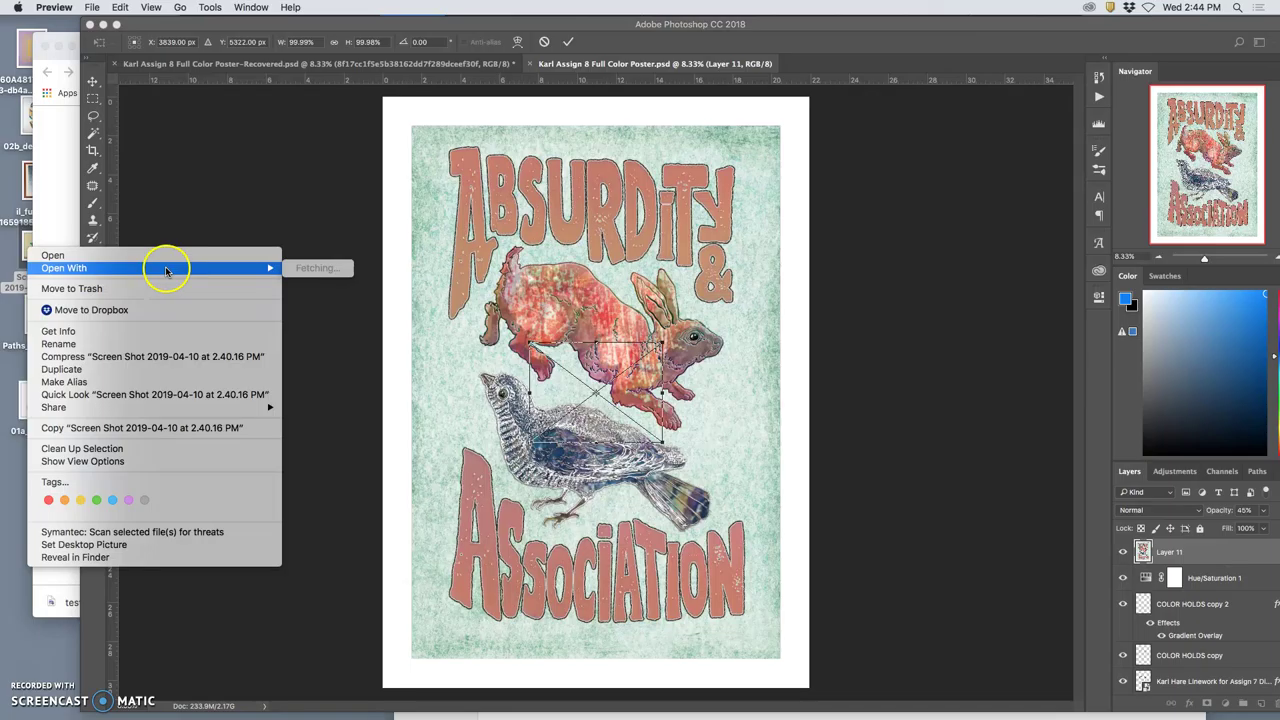
pyautogui.click(32, 250)
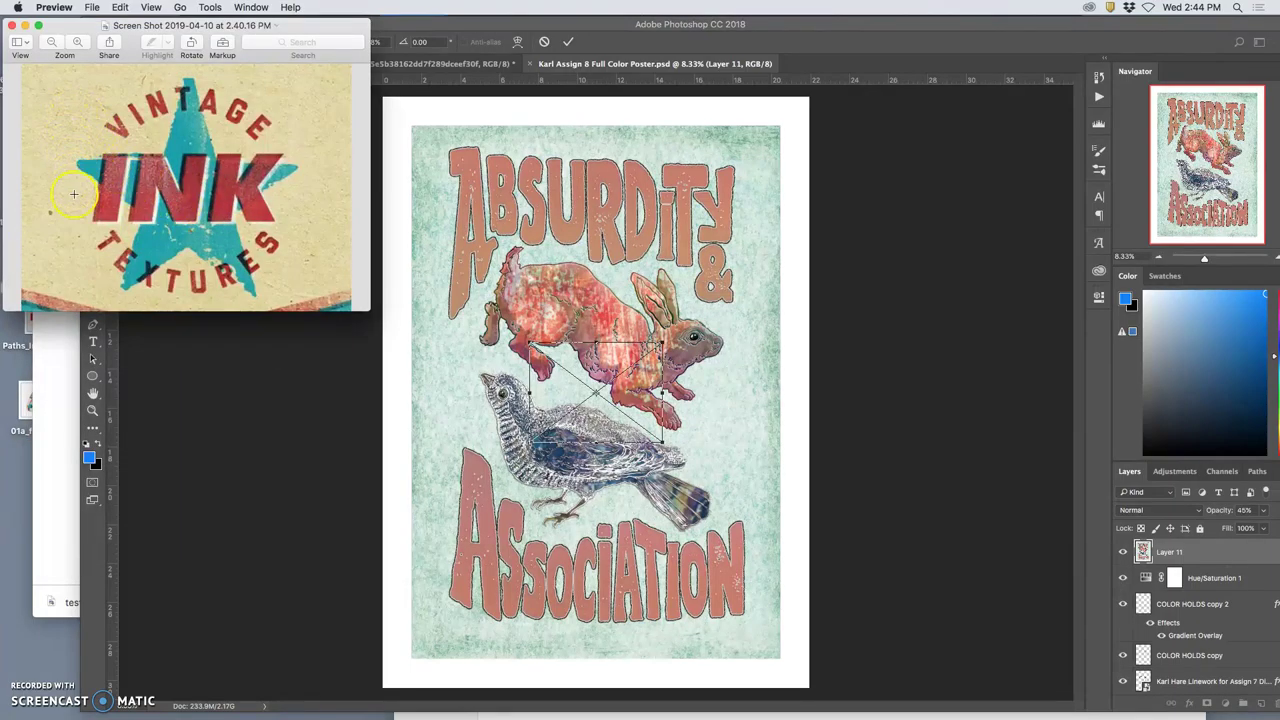
pyautogui.click(515, 300)
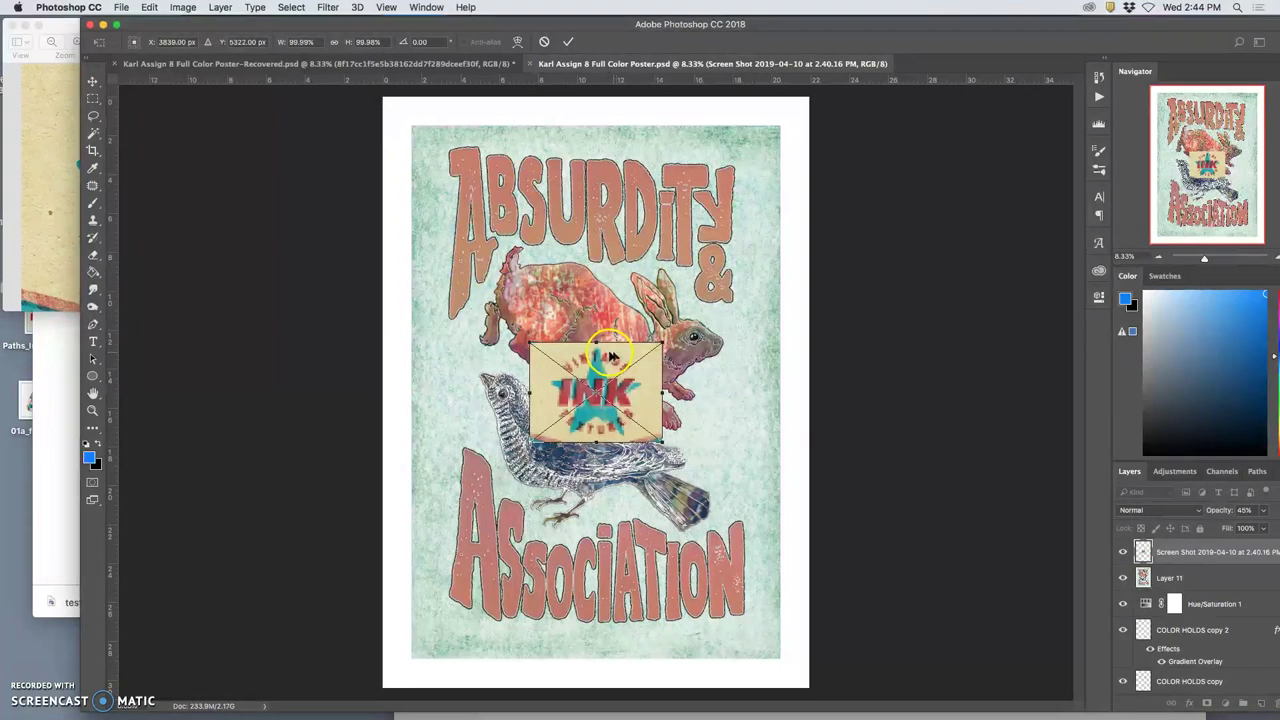
pyautogui.press('Return')
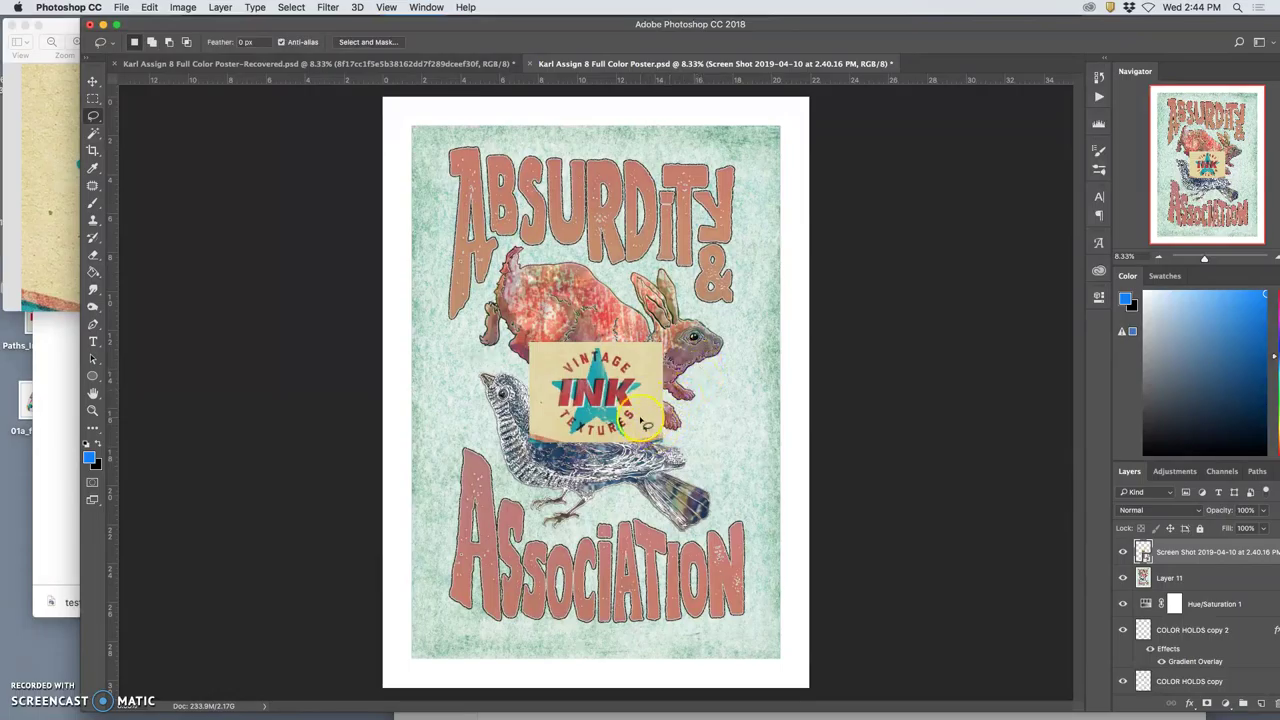
pyautogui.moveTo(920, 23); pyautogui.dragTo(868, 26)
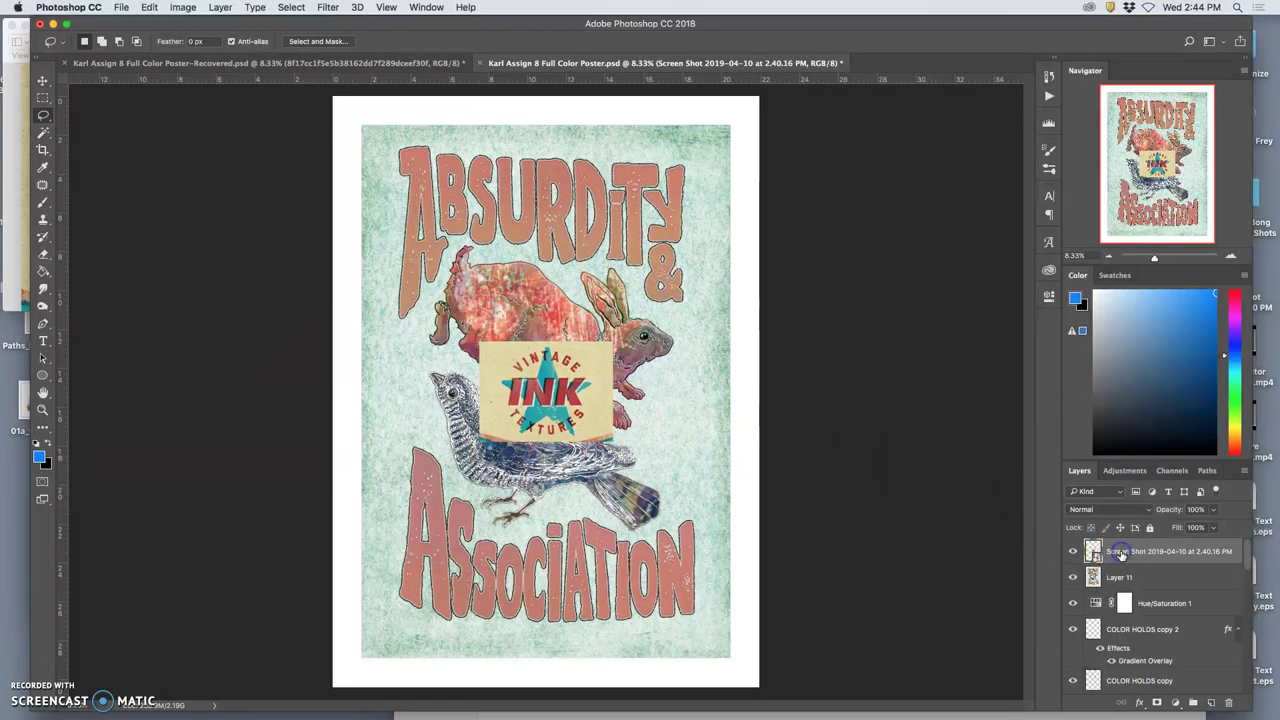
pyautogui.press('BackSpace')
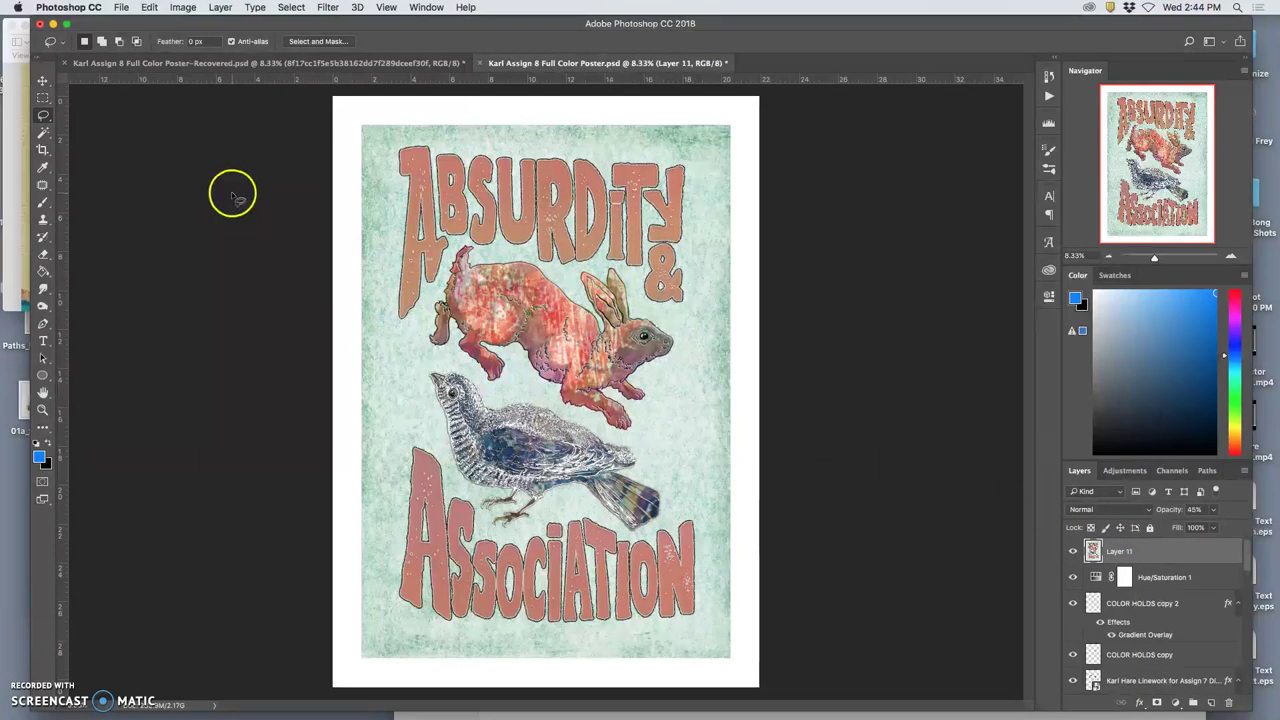
# Step: Drag Paths_in_Between.jpg onto the poster and stretch it to fill the whole canvas
pyautogui.press('F11')
pyautogui.click(42, 310)
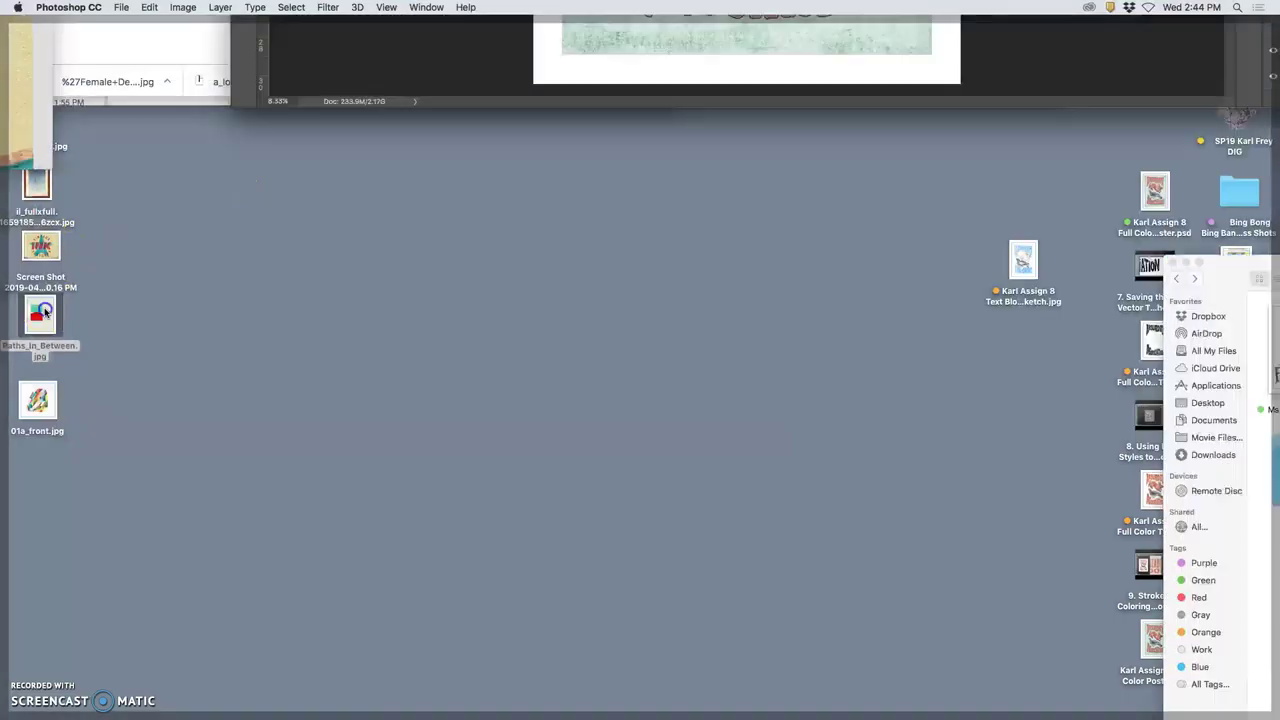
pyautogui.moveTo(42, 310); pyautogui.dragTo(441, 307)
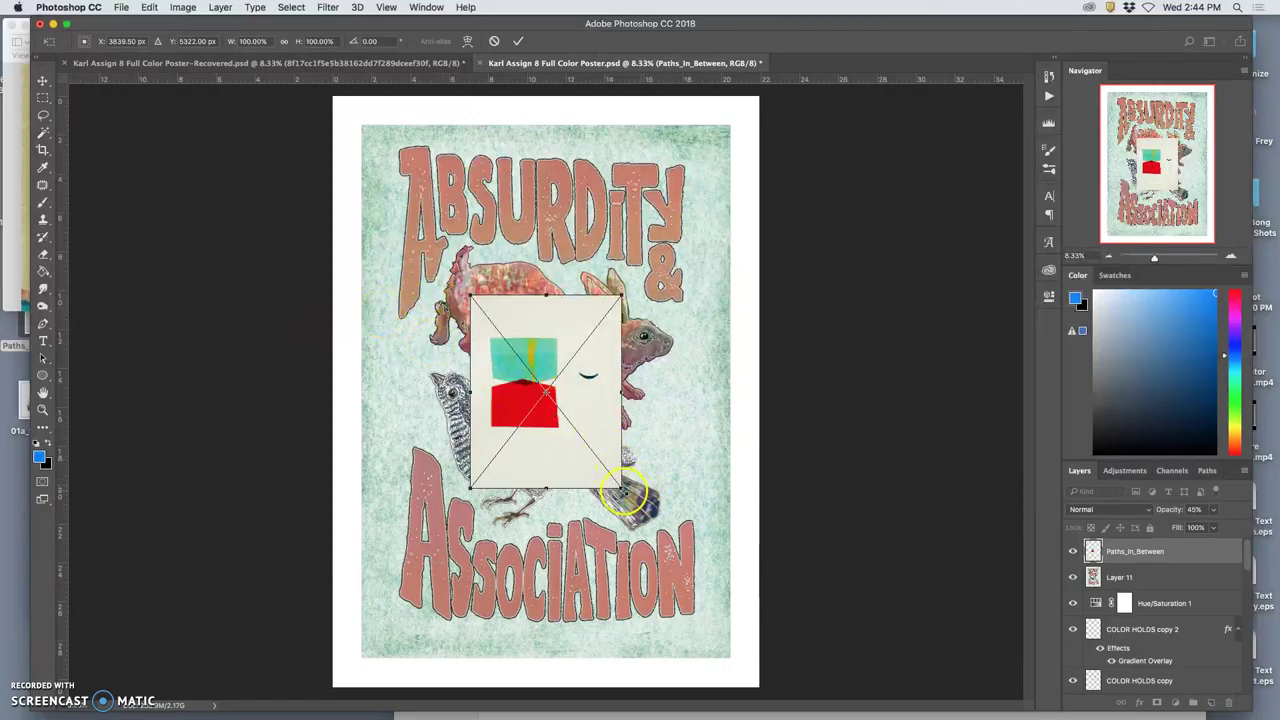
pyautogui.moveTo(622, 490); pyautogui.dragTo(729, 674)
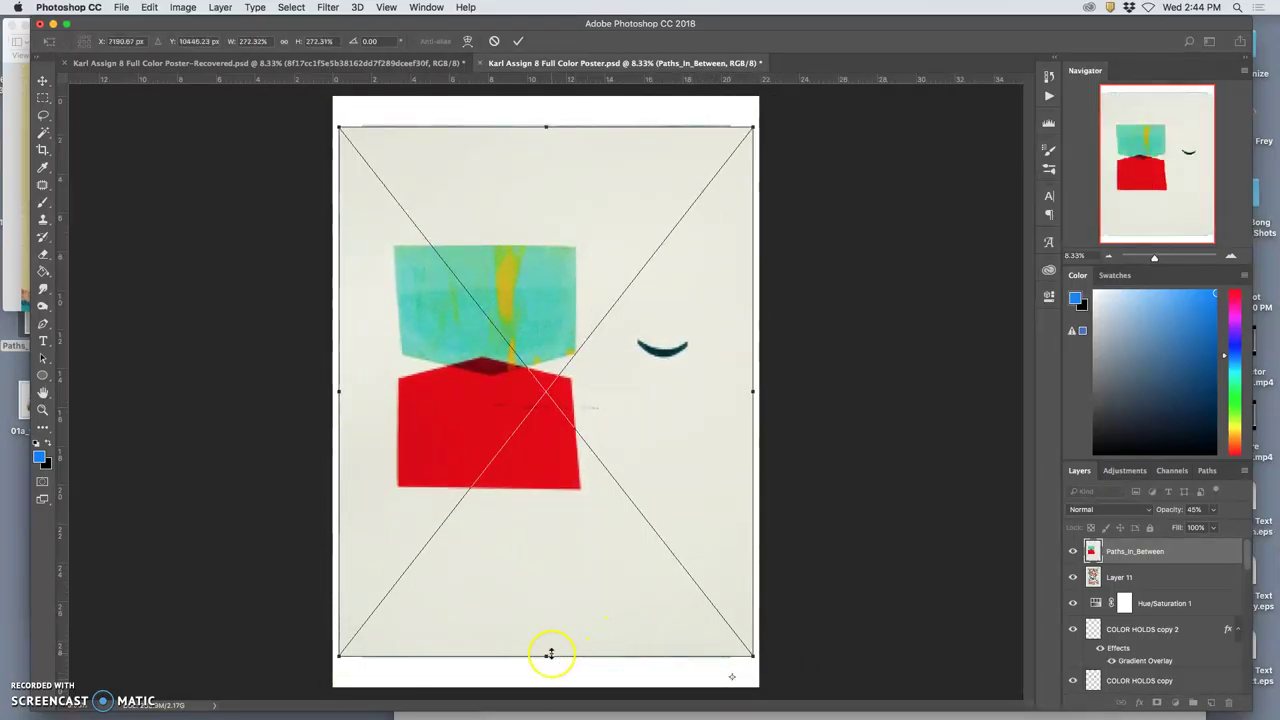
pyautogui.moveTo(549, 654); pyautogui.dragTo(546, 686)
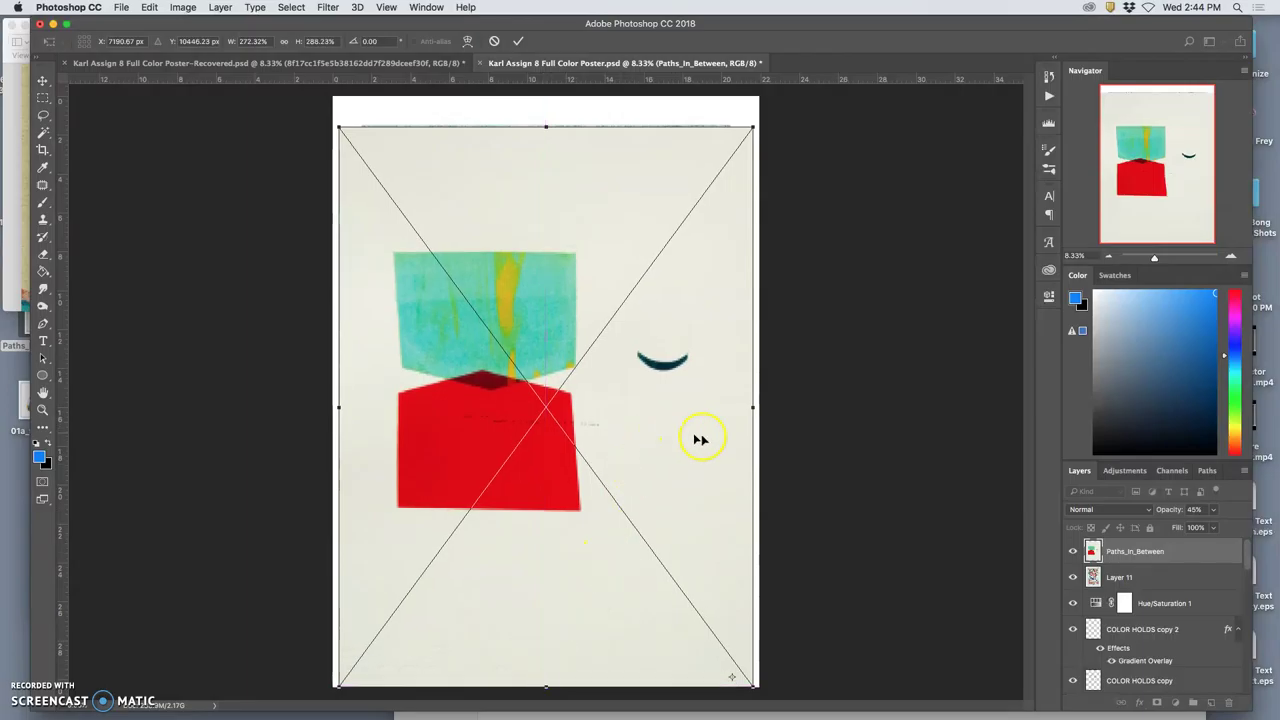
pyautogui.moveTo(752, 408); pyautogui.dragTo(759, 407)
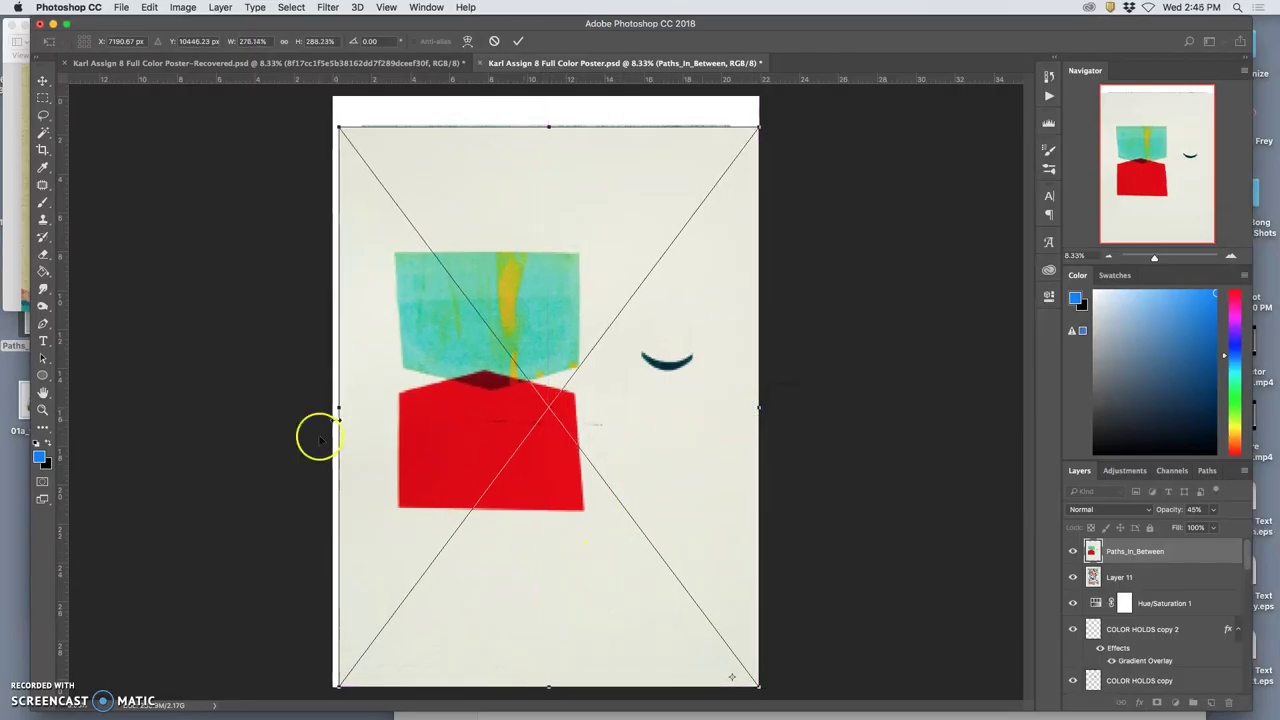
pyautogui.moveTo(340, 408); pyautogui.dragTo(334, 409)
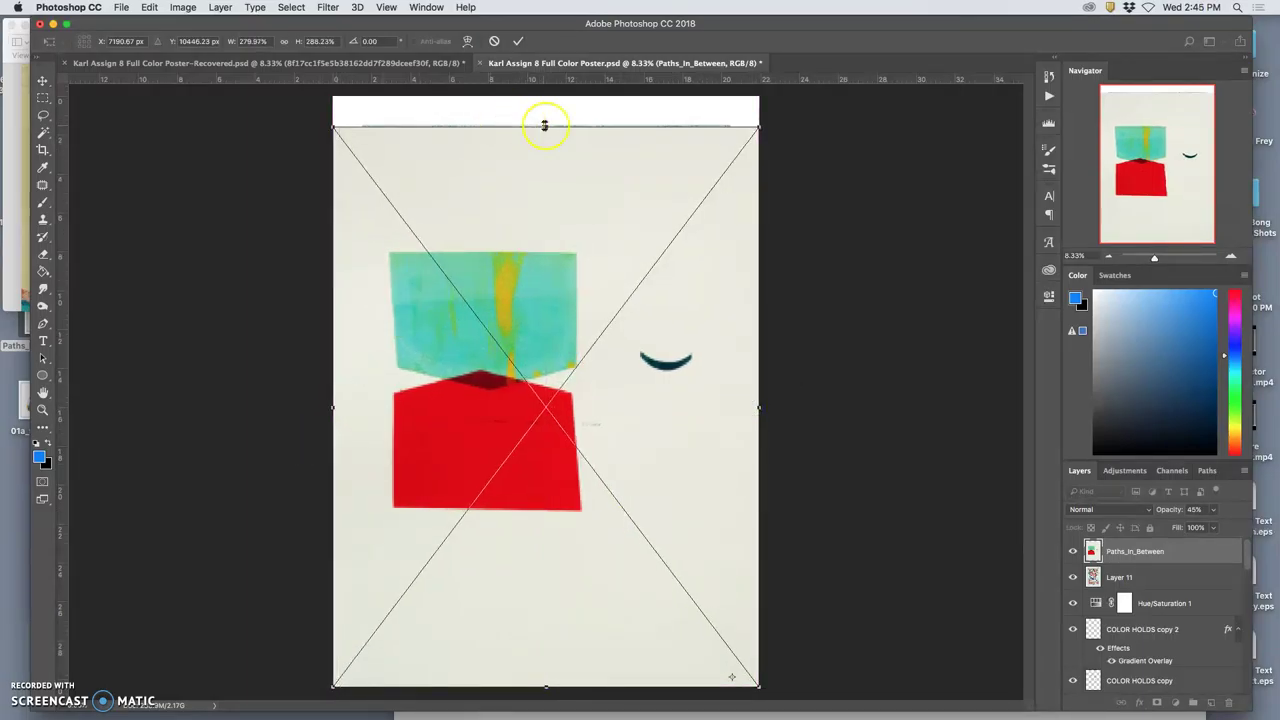
pyautogui.moveTo(548, 127); pyautogui.dragTo(547, 97)
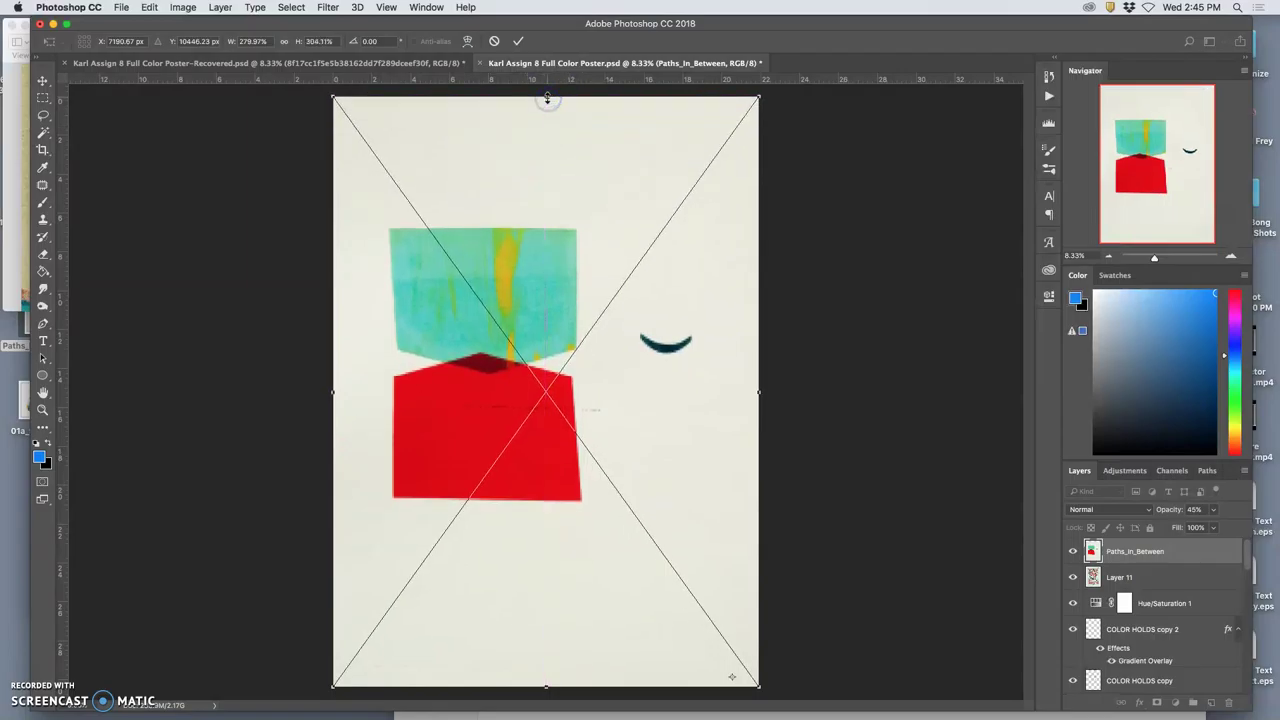
pyautogui.press('Return')
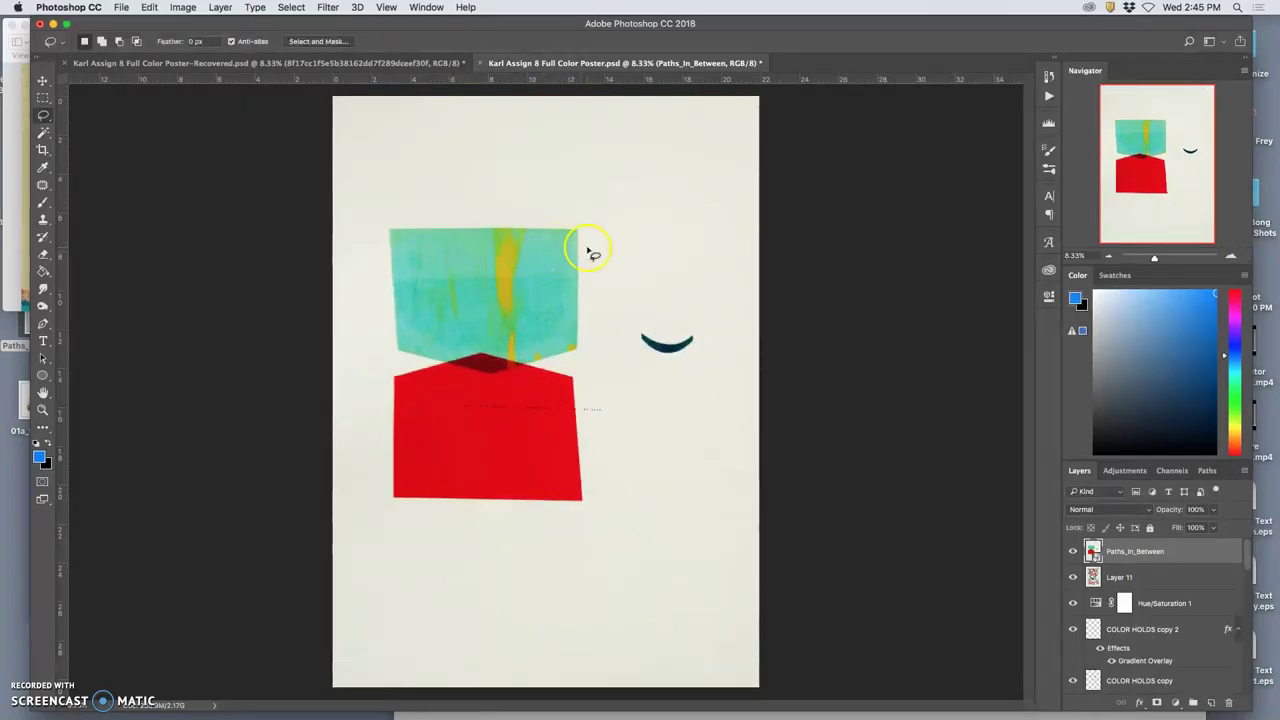
# Step: Zoom to 100% and pan across the paper texture to inspect it
pyautogui.press('super+equal')
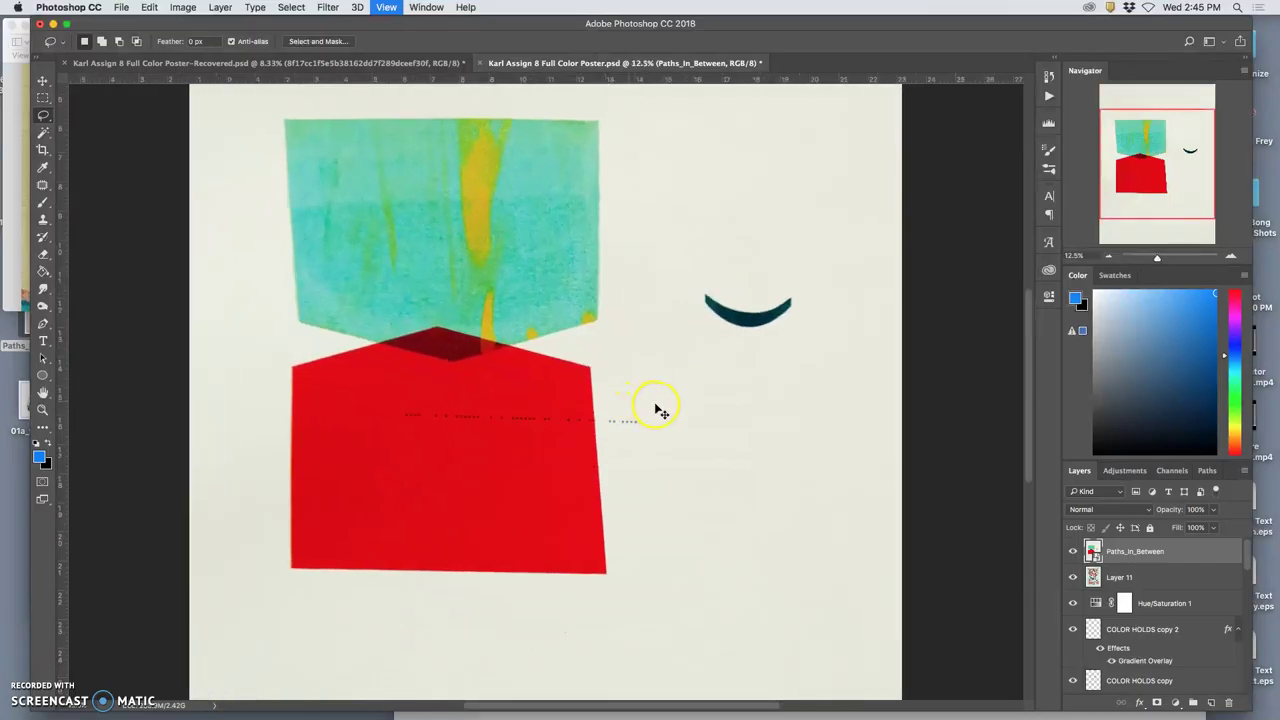
pyautogui.press('super+equal')
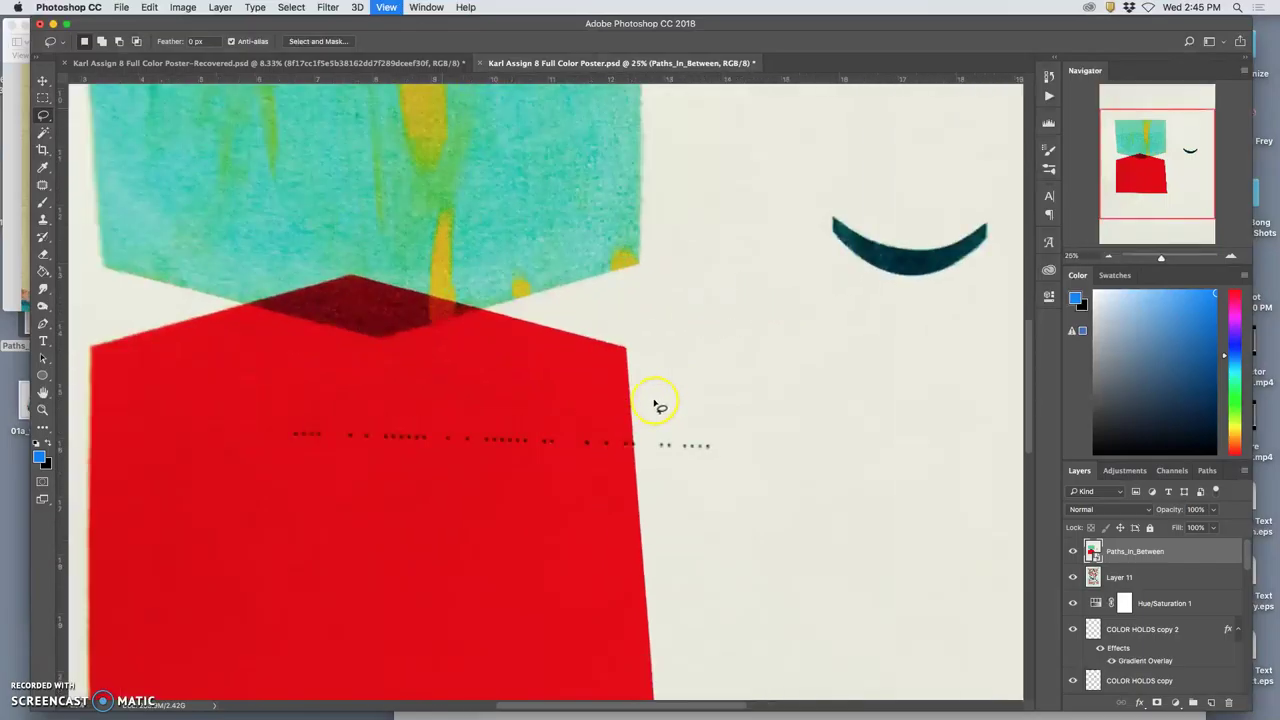
pyautogui.press('super+equal')
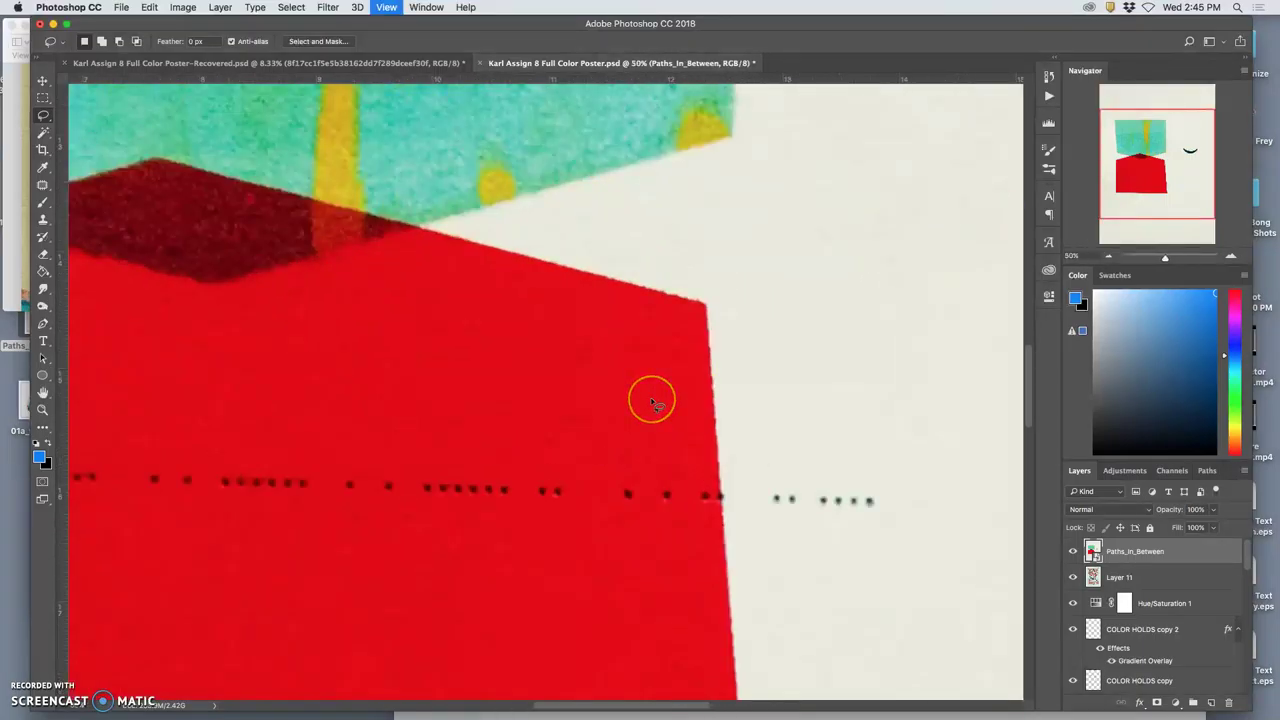
pyautogui.press('super+equal')
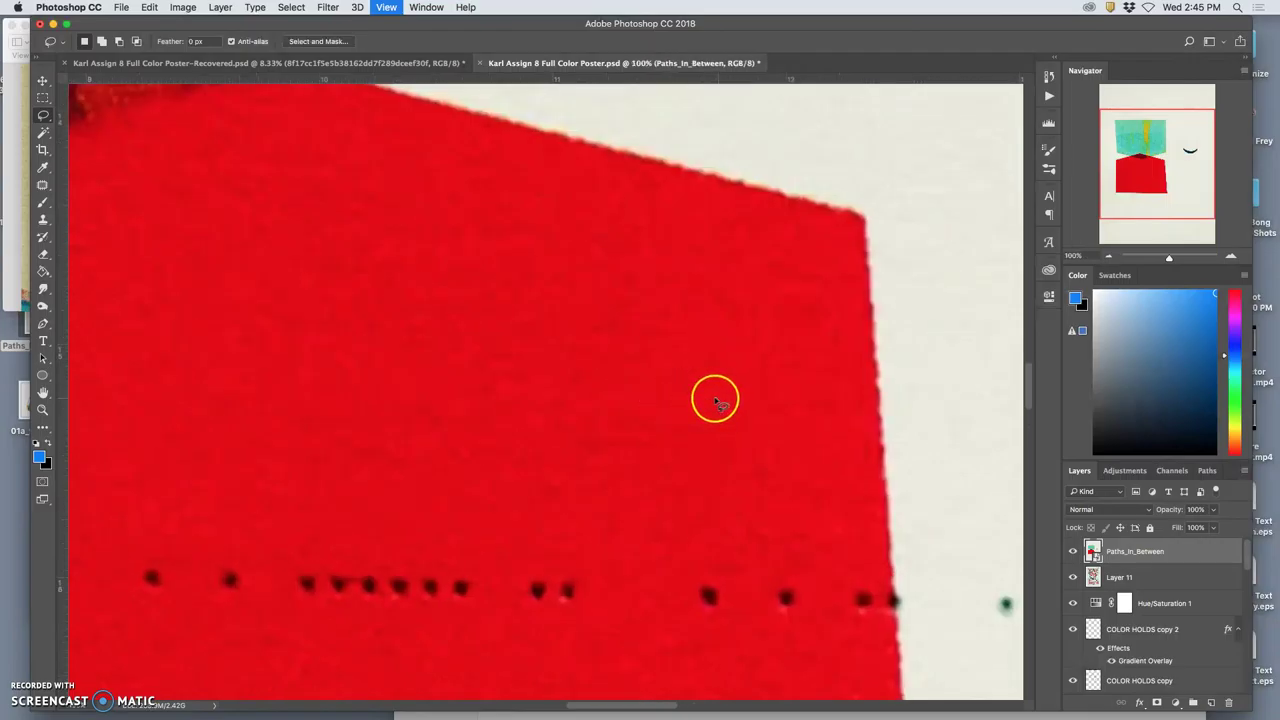
pyautogui.hscroll(5, 712, 402)
pyautogui.hscroll(10, 712, 402)
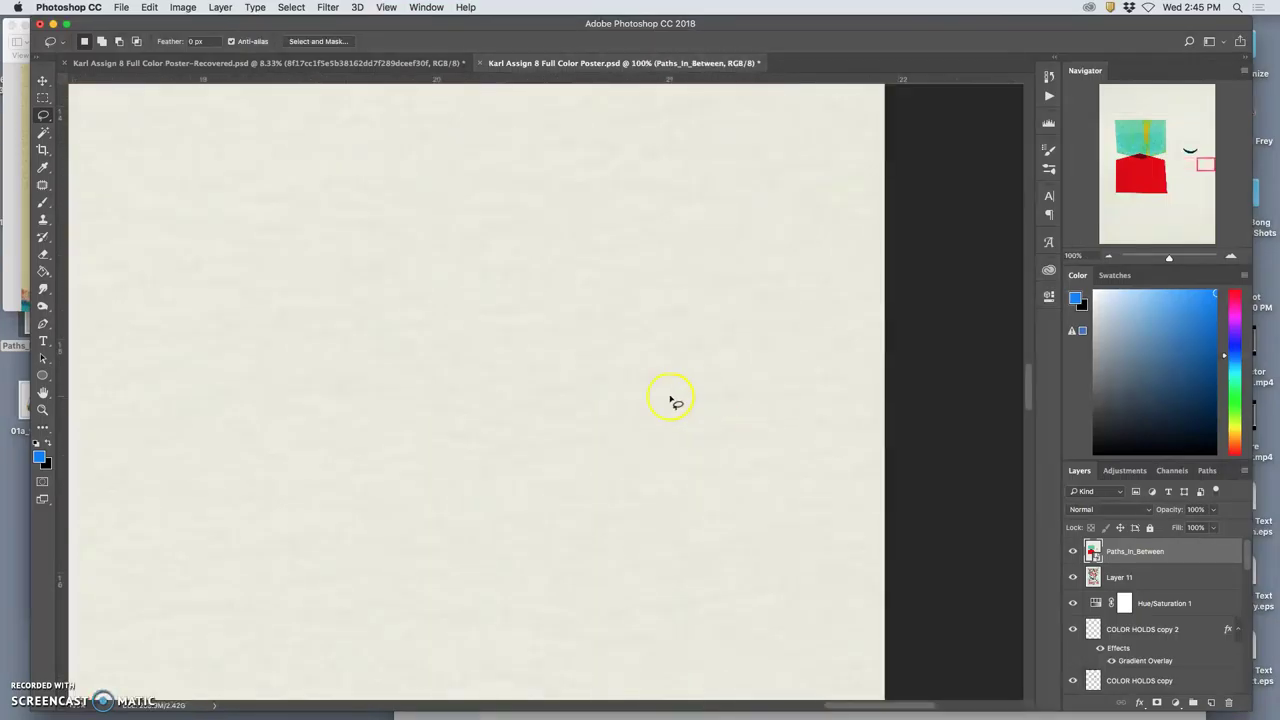
pyautogui.hscroll(-3, 491, 392)
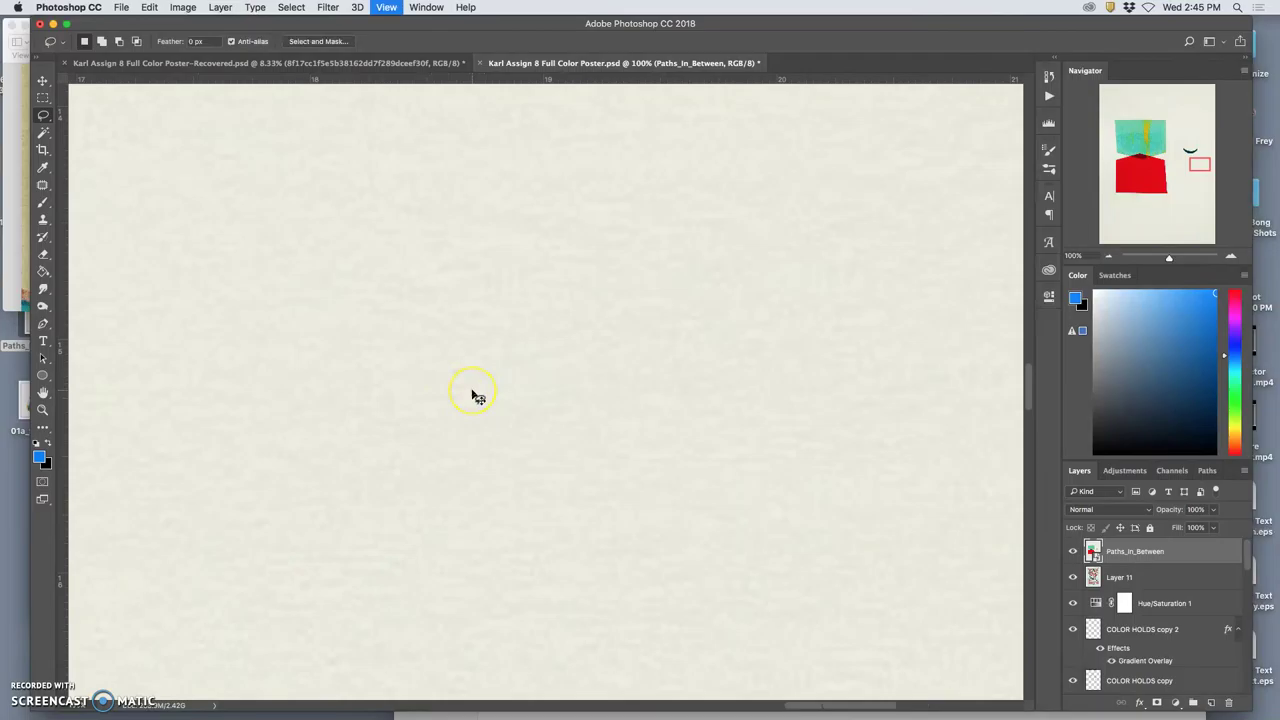
# Step: Rasterize the Paths_In_Between layer and lasso around the teal/red shapes and the dark arc
pyautogui.press('super+0')
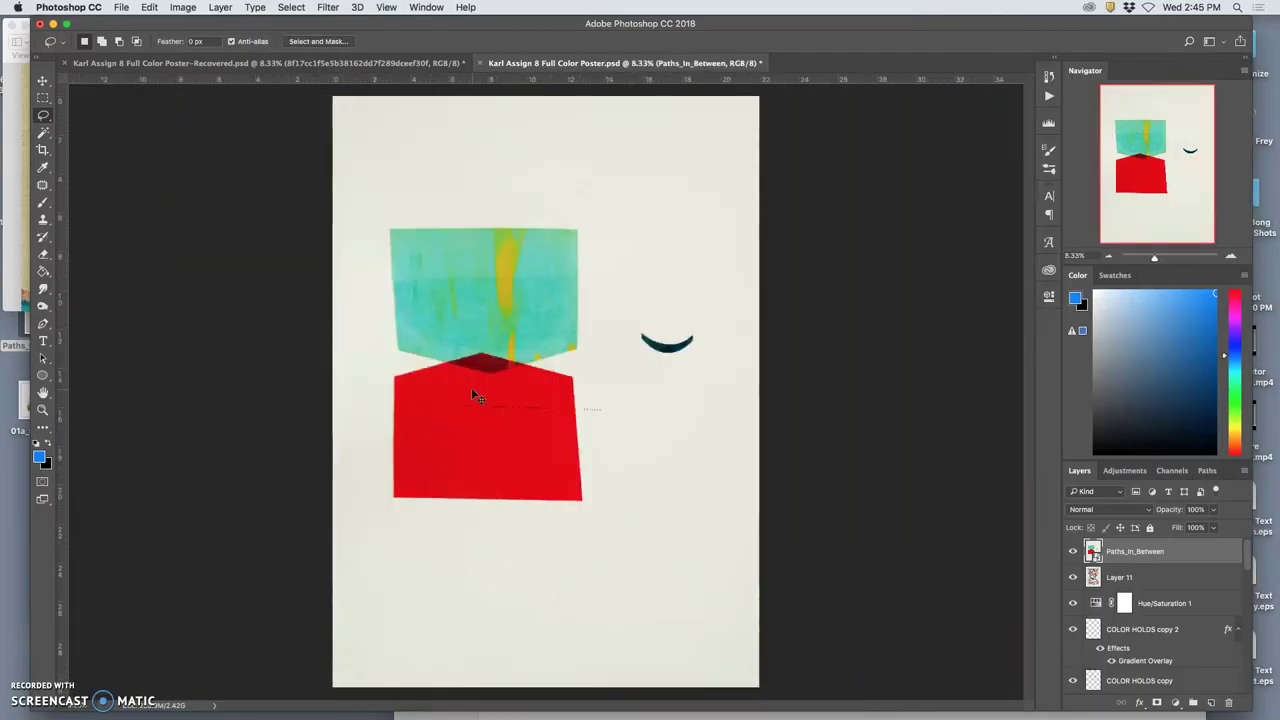
pyautogui.rightClick(1160, 548)
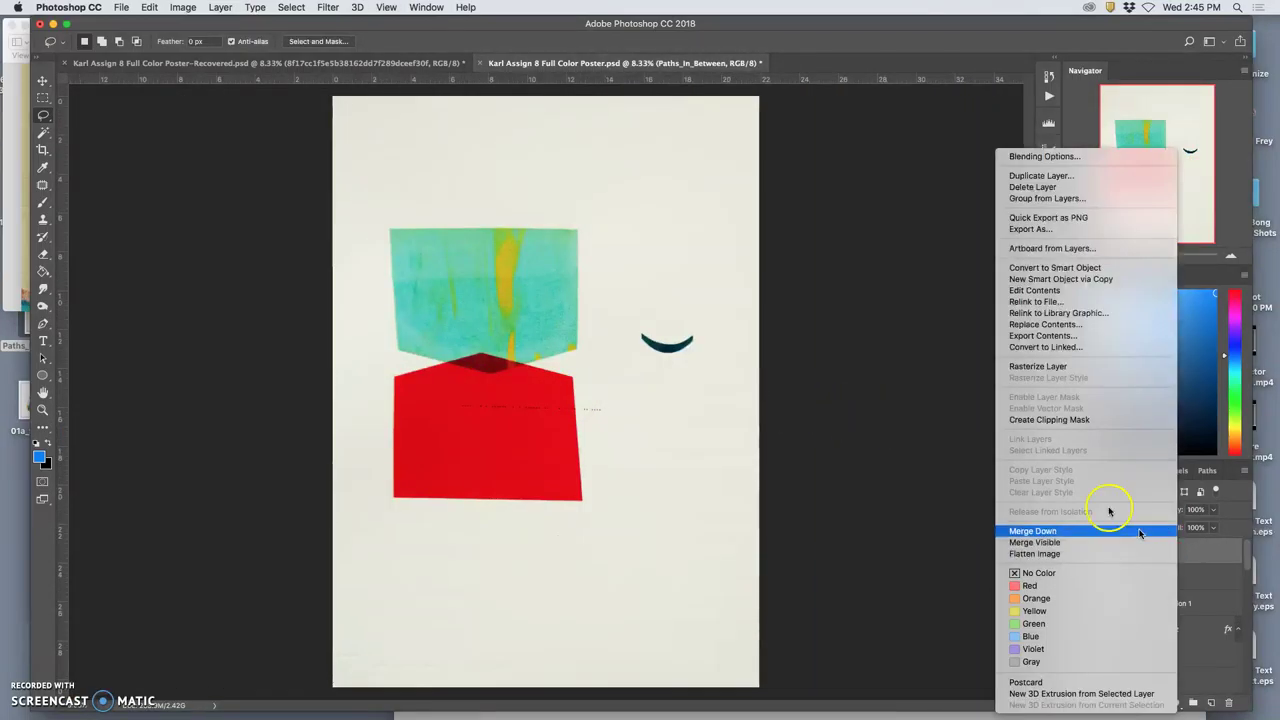
pyautogui.click(1060, 366)
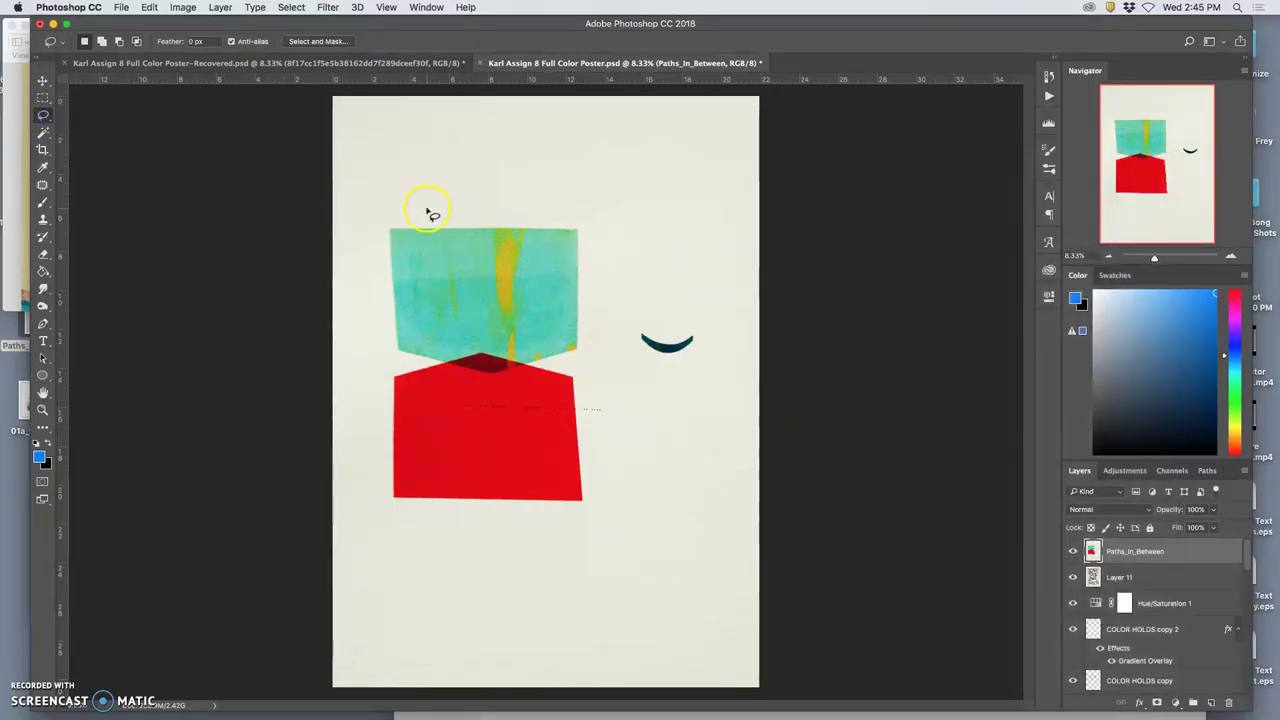
pyautogui.moveTo(388, 216)
pyautogui.mouseDown()
pyautogui.moveTo(383, 488)
pyautogui.moveTo(401, 519)
pyautogui.moveTo(582, 519)
pyautogui.mouseUp()
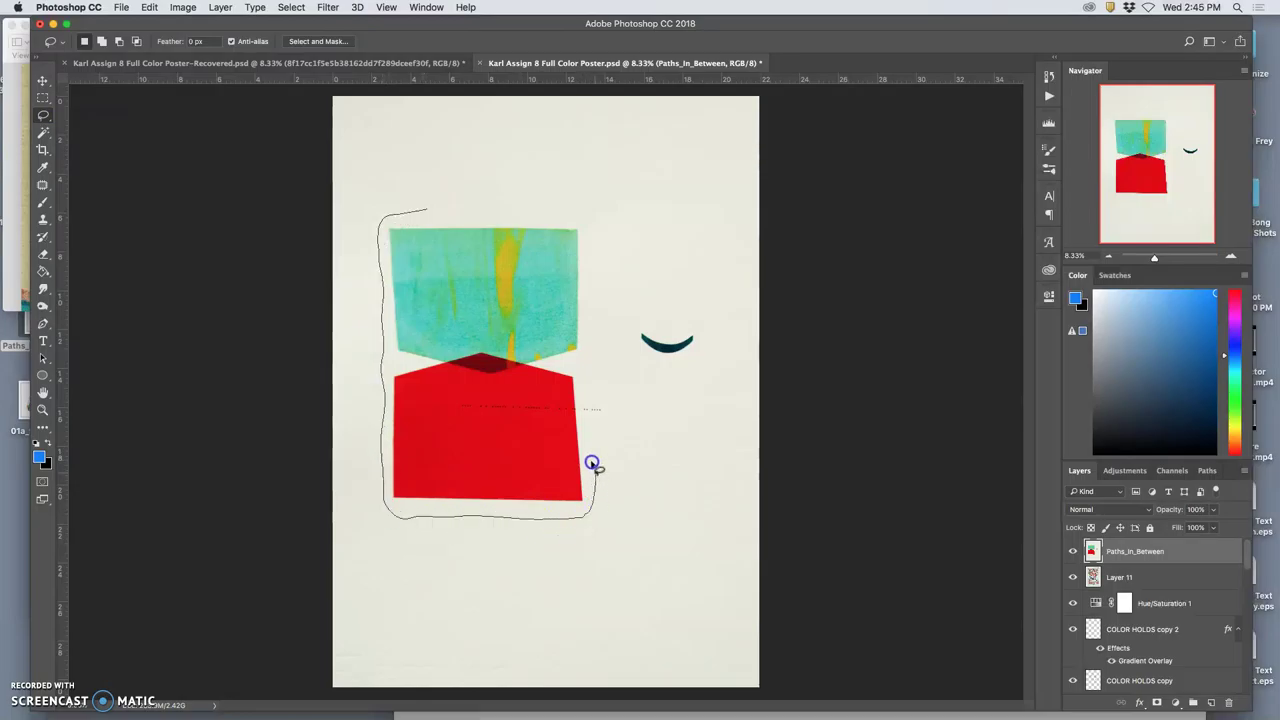
pyautogui.moveTo(592, 464)
pyautogui.mouseDown()
pyautogui.moveTo(590, 430)
pyautogui.moveTo(612, 410)
pyautogui.moveTo(589, 239)
pyautogui.moveTo(564, 213)
pyautogui.moveTo(428, 210)
pyautogui.mouseUp()
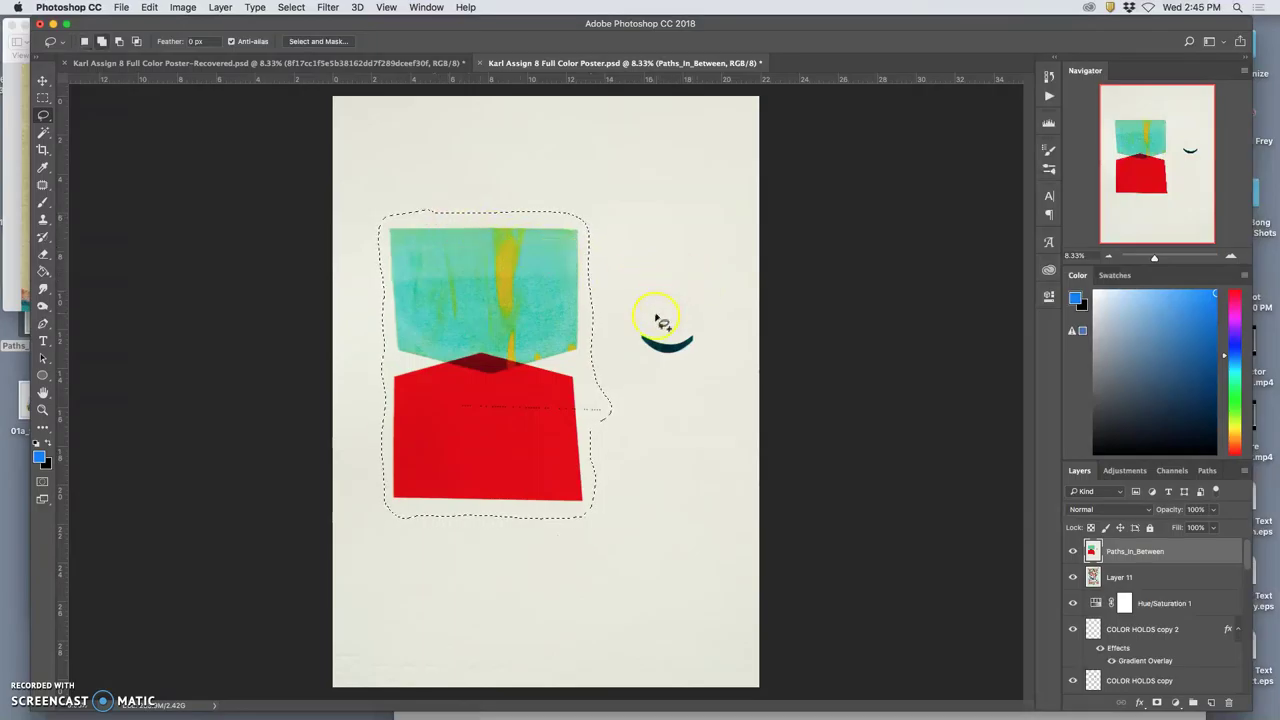
pyautogui.moveTo(660, 322)
pyautogui.mouseDown()
pyautogui.moveTo(631, 331)
pyautogui.moveTo(643, 350)
pyautogui.moveTo(682, 361)
pyautogui.moveTo(699, 349)
pyautogui.moveTo(698, 333)
pyautogui.moveTo(660, 330)
pyautogui.mouseUp()
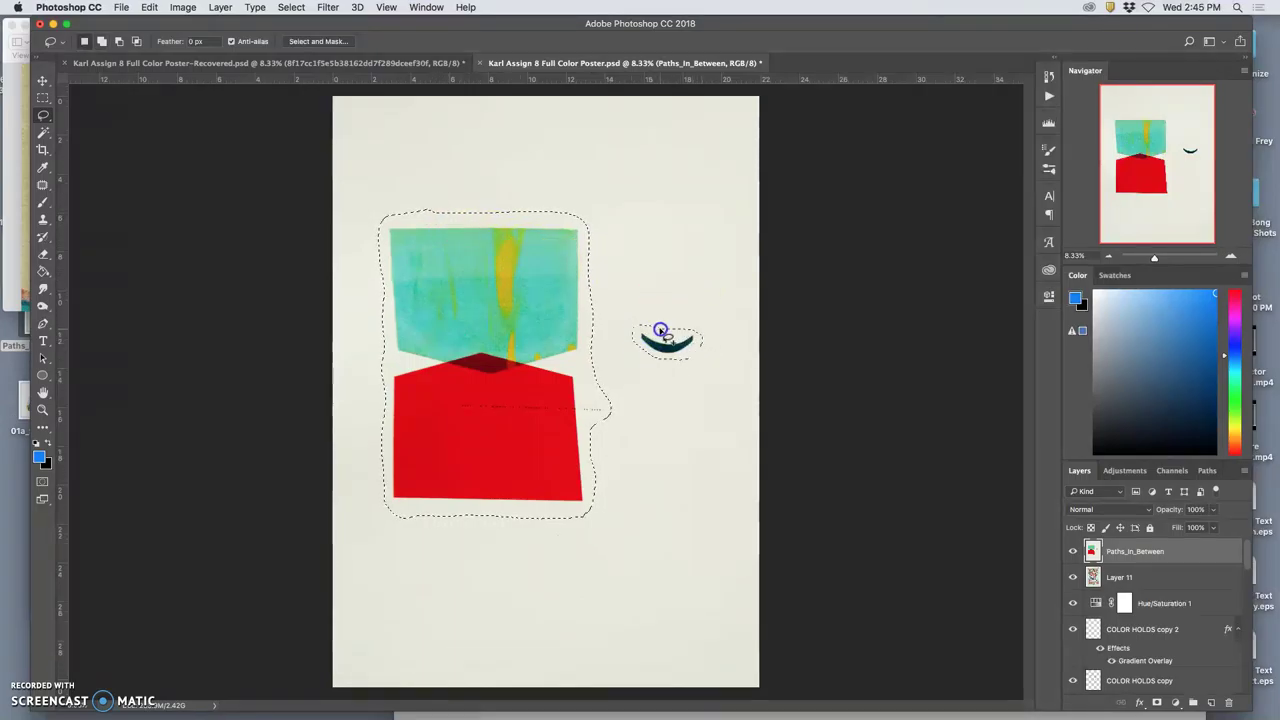
# Step: Set lasso Feather to 30 px and redraw soft selections around the shapes and dark arc
pyautogui.click(190, 42)
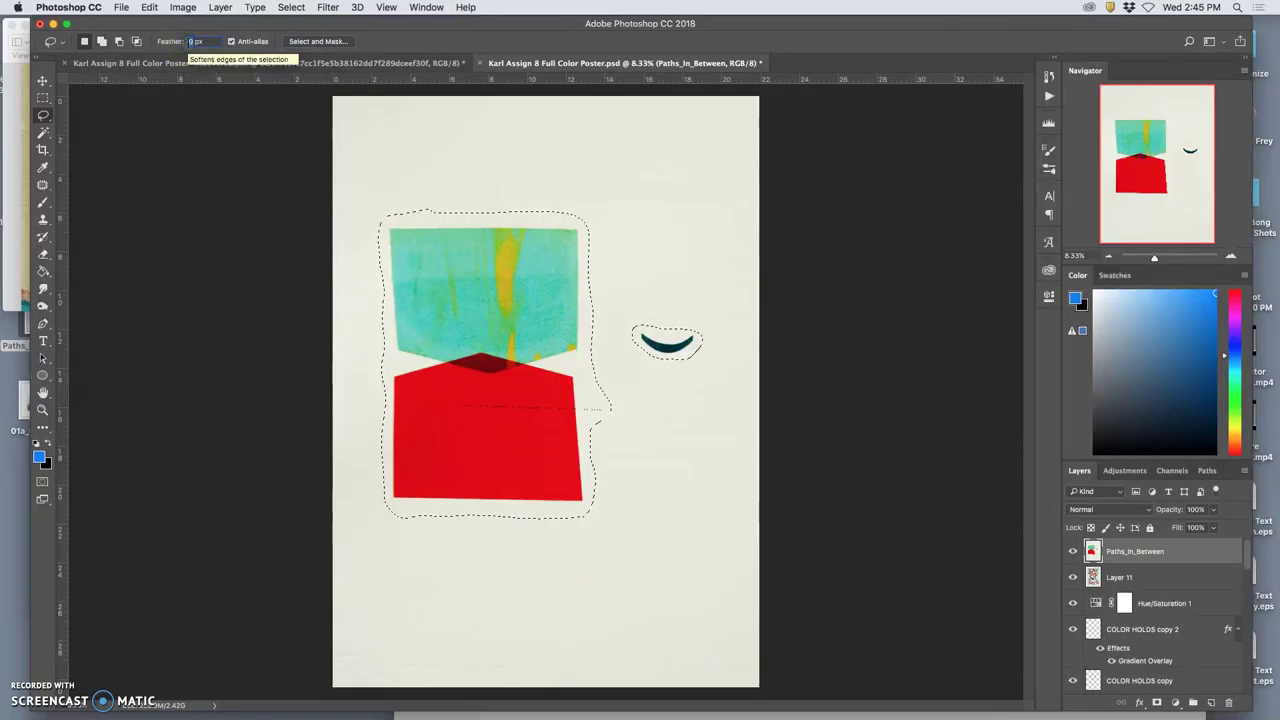
pyautogui.write('30')
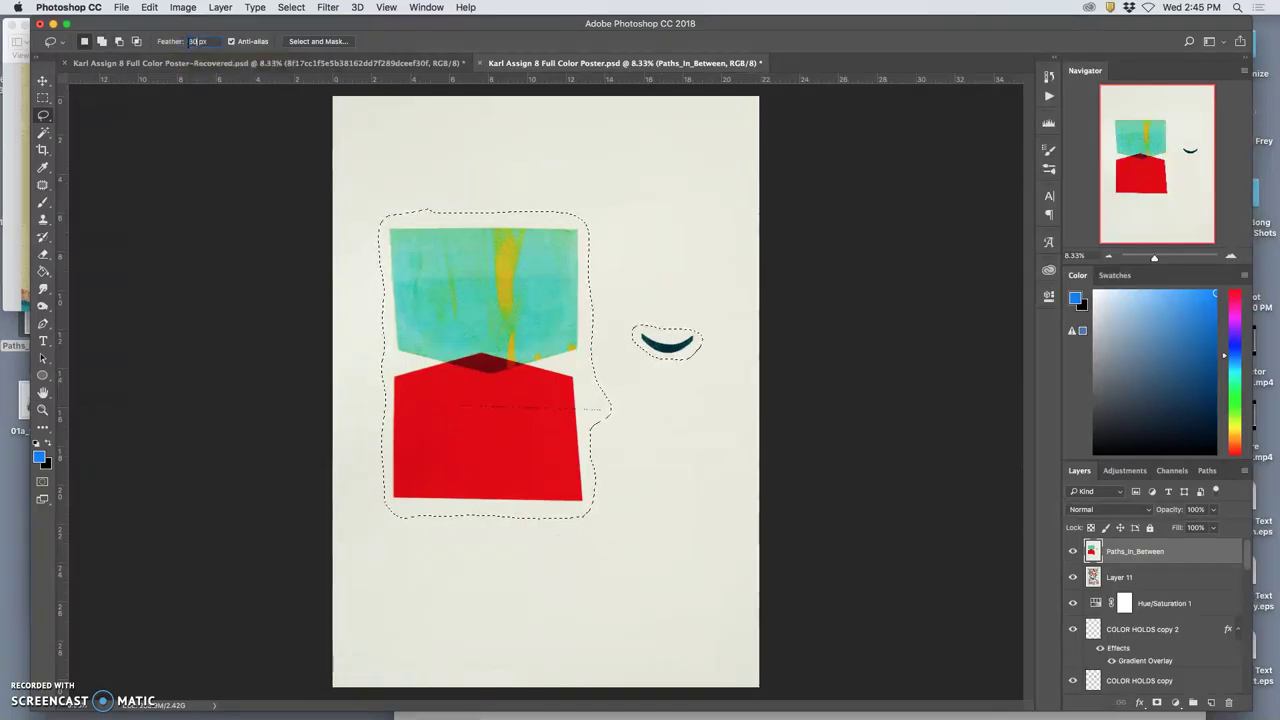
pyautogui.click(343, 114)
pyautogui.click(415, 146)
pyautogui.click(279, 116)
pyautogui.moveTo(527, 253); pyautogui.dragTo(600, 286)
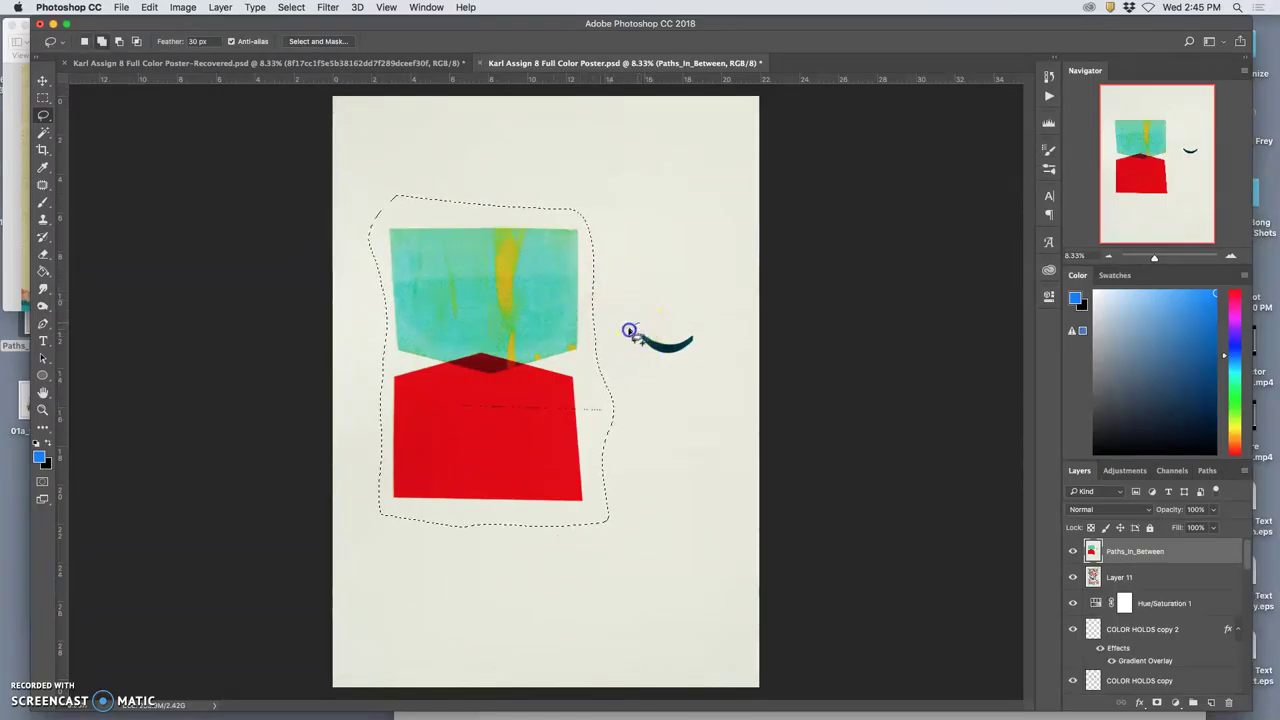
pyautogui.moveTo(628, 330)
pyautogui.mouseDown()
pyautogui.moveTo(643, 366)
pyautogui.moveTo(689, 373)
pyautogui.moveTo(703, 343)
pyautogui.moveTo(691, 327)
pyautogui.moveTo(630, 330)
pyautogui.mouseUp()
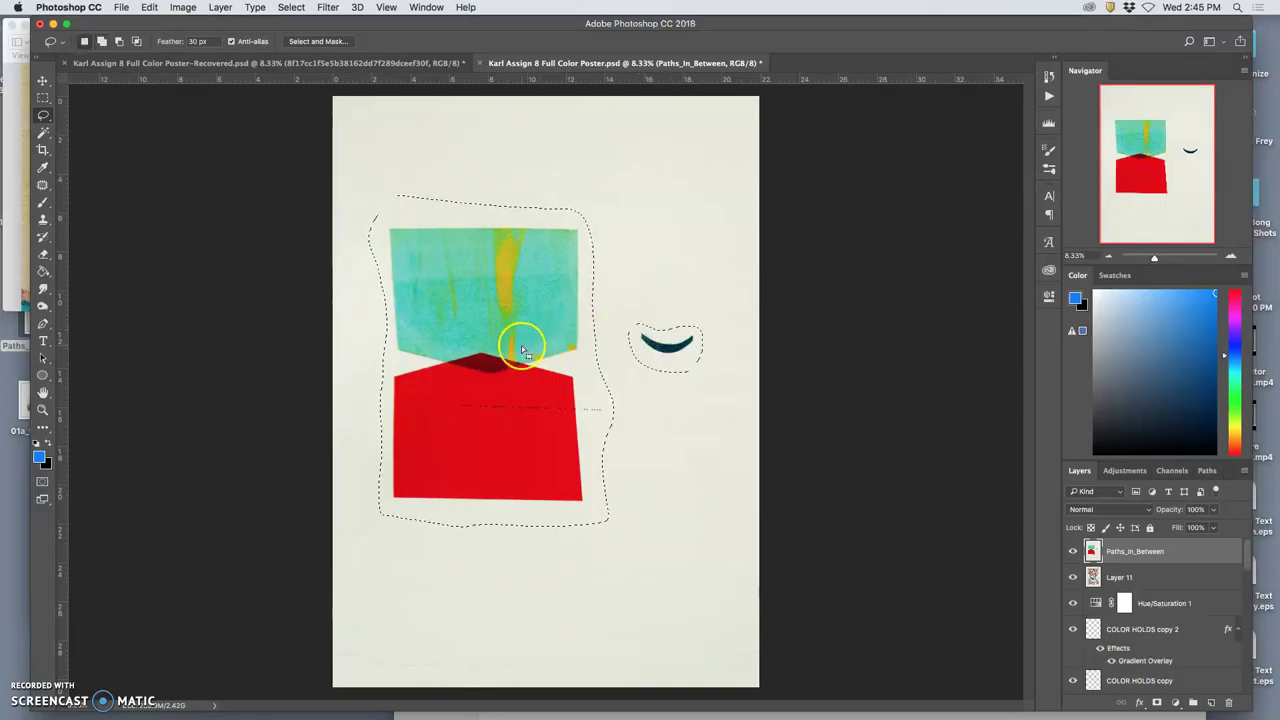
# Step: Fill the selected shapes and arc with Content-Aware fill from Edit > Fill
pyautogui.click(149, 8)
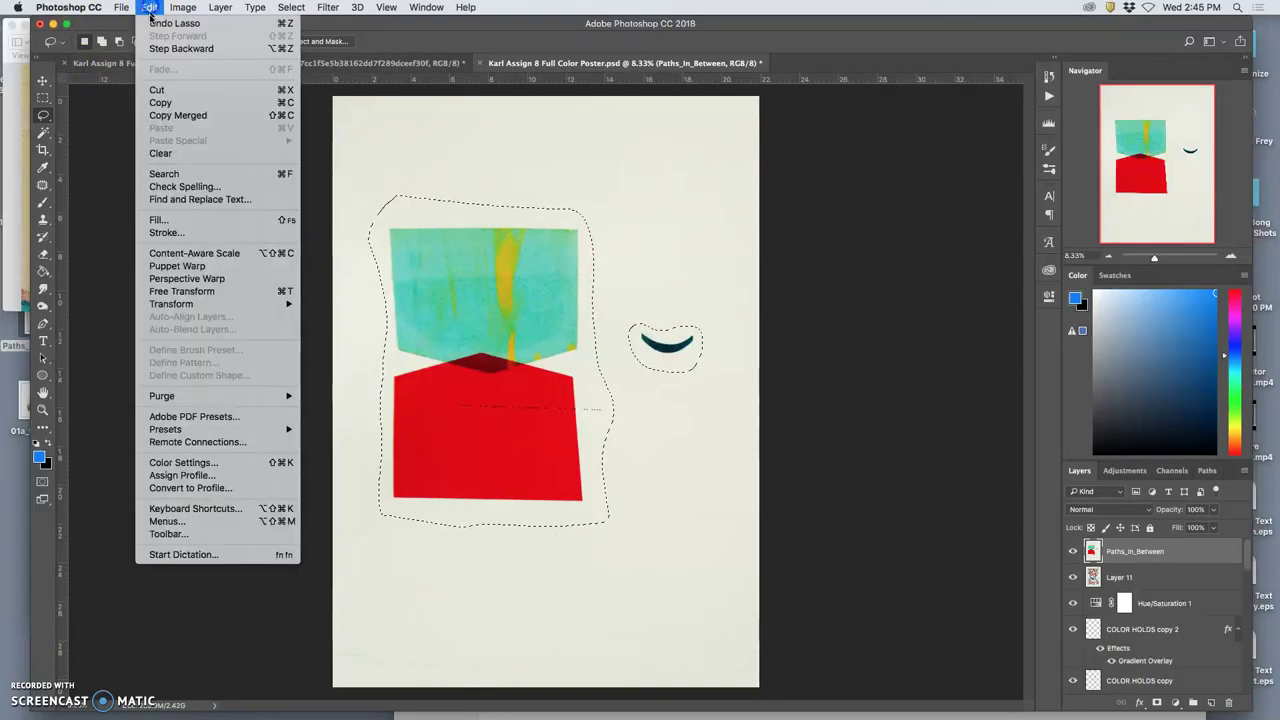
pyautogui.click(159, 219)
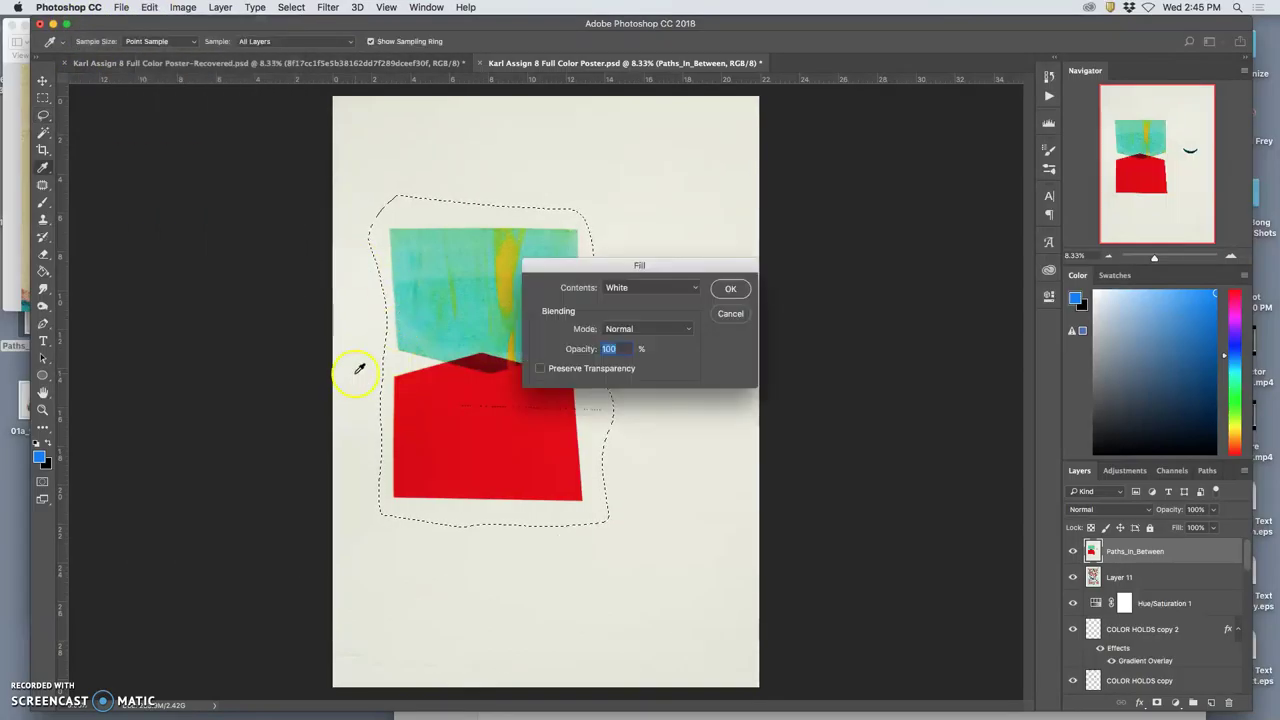
pyautogui.click(688, 293)
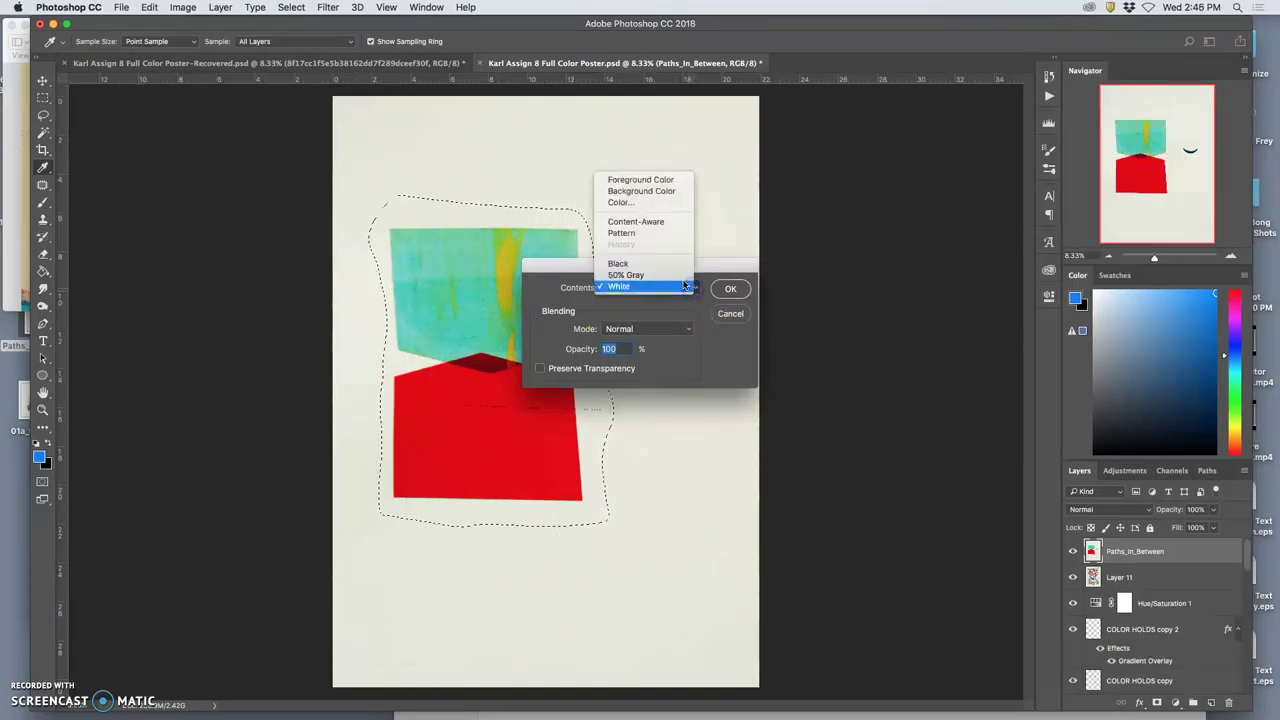
pyautogui.click(616, 227)
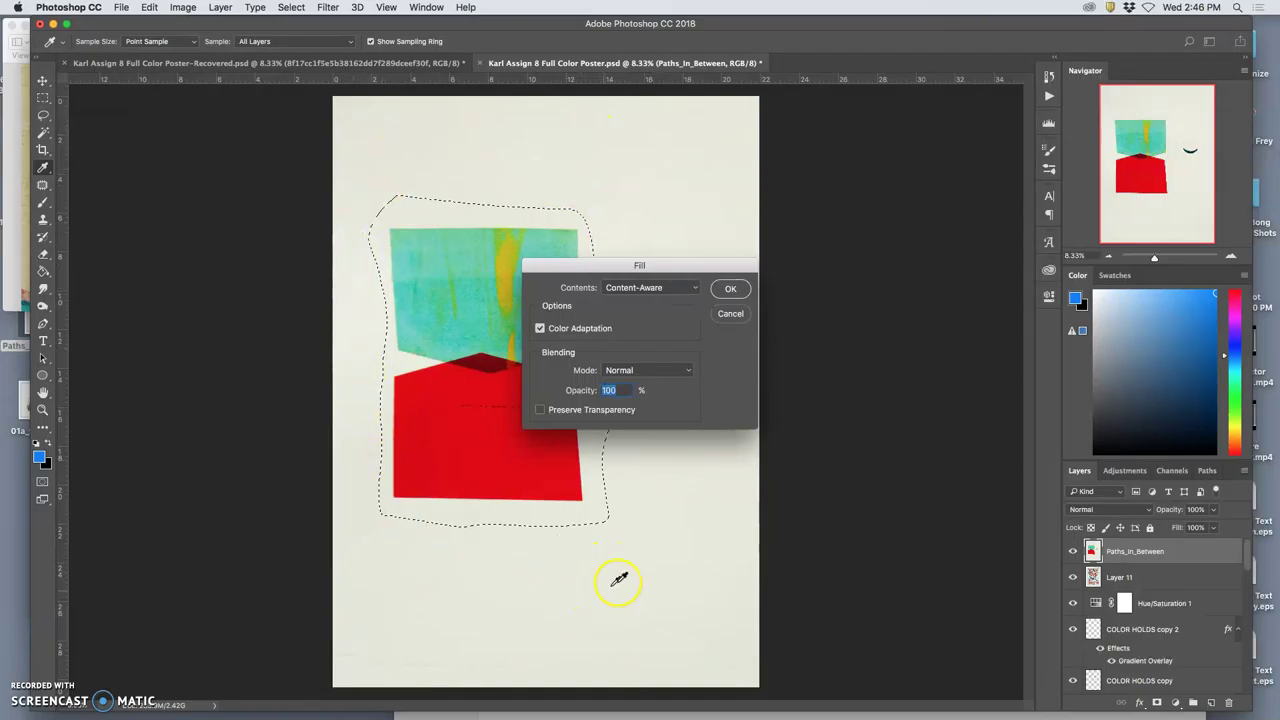
pyautogui.click(731, 289)
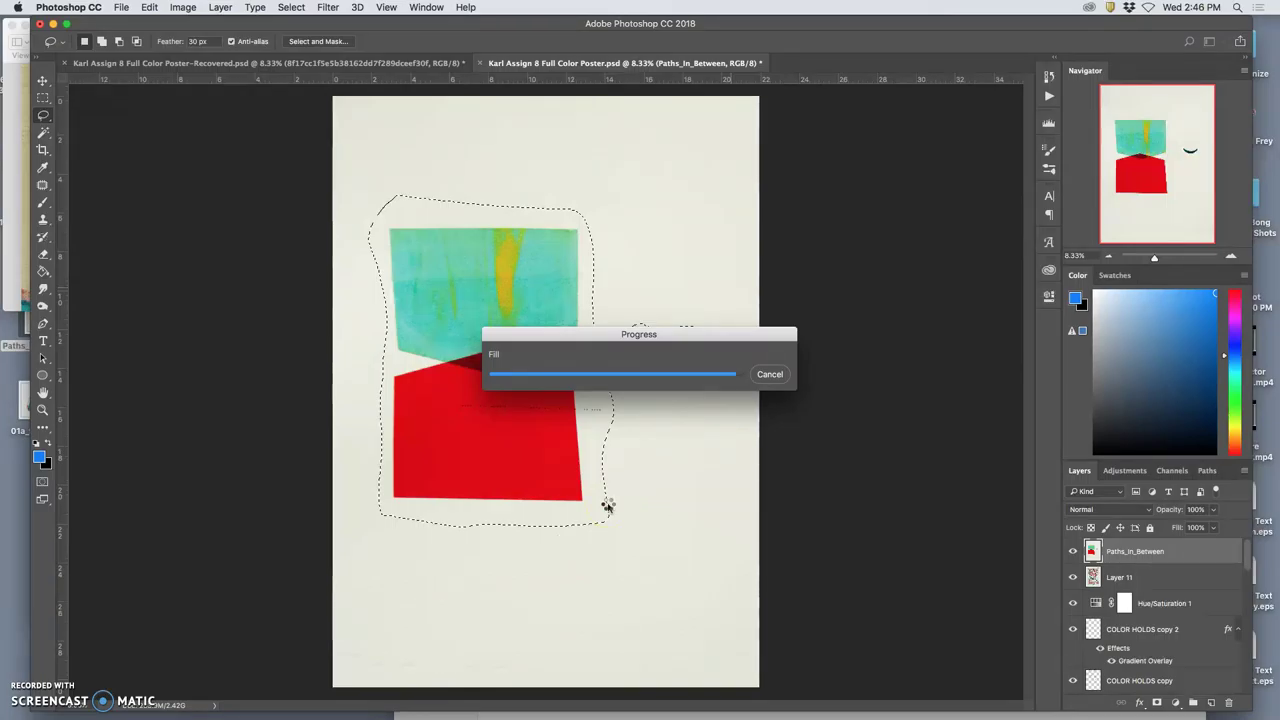
# Step: Deselect, then zoom in and pan around to inspect the filled paper
pyautogui.press('super+equal')
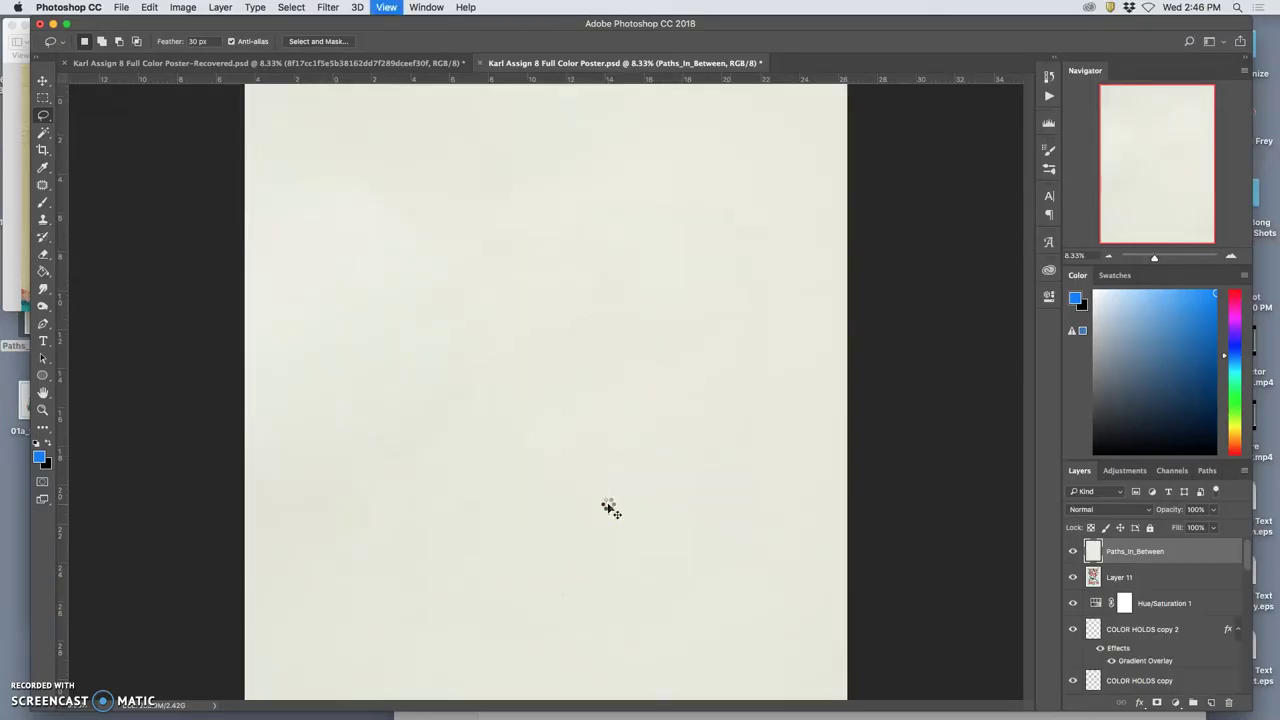
pyautogui.press('super+equal')
pyautogui.press('super+equal')
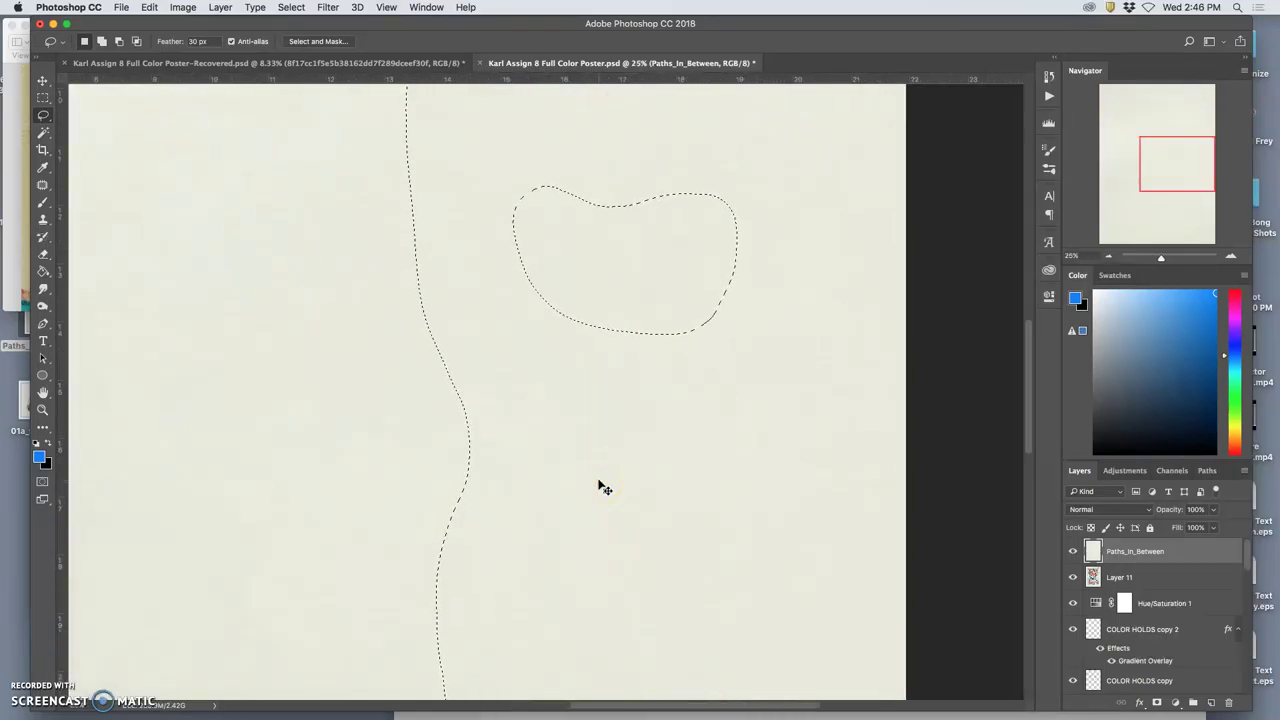
pyautogui.press('super+d')
pyautogui.scroll(4, 612, 435)
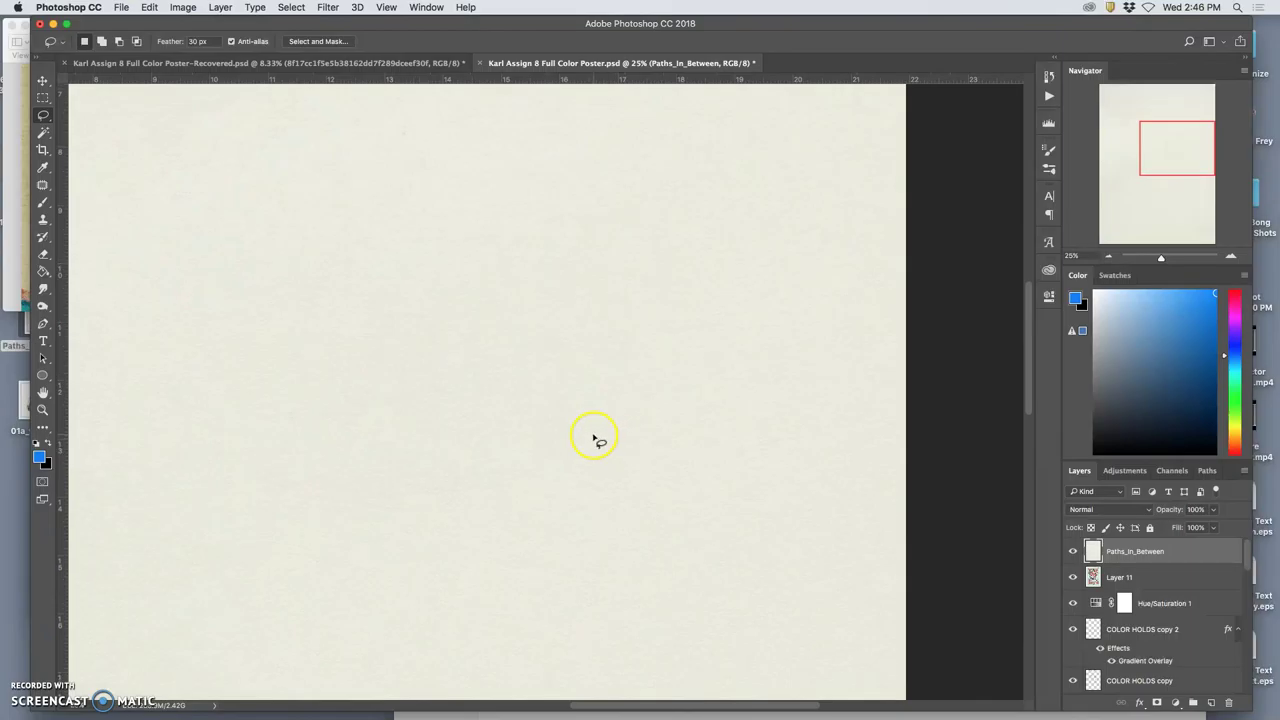
pyautogui.hscroll(-10, 596, 438)
pyautogui.scroll(-3, 596, 440)
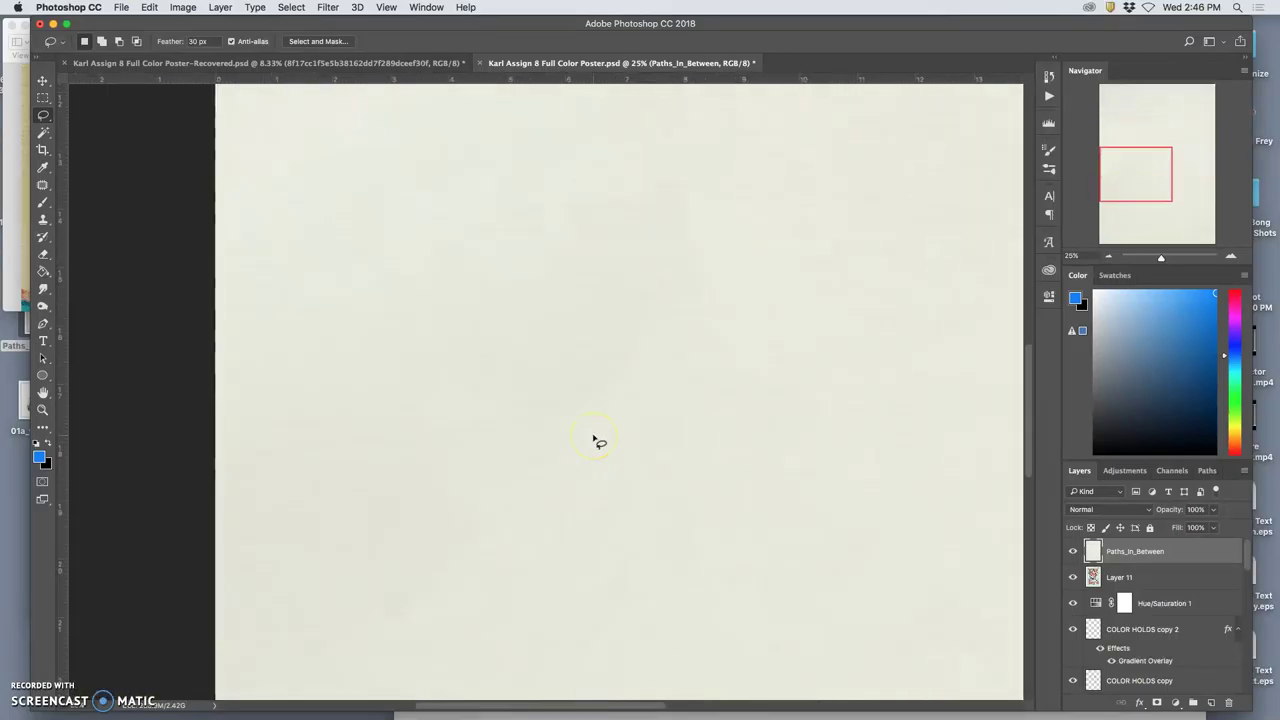
pyautogui.hscroll(3, 590, 420)
pyautogui.hscroll(2, 535, 358)
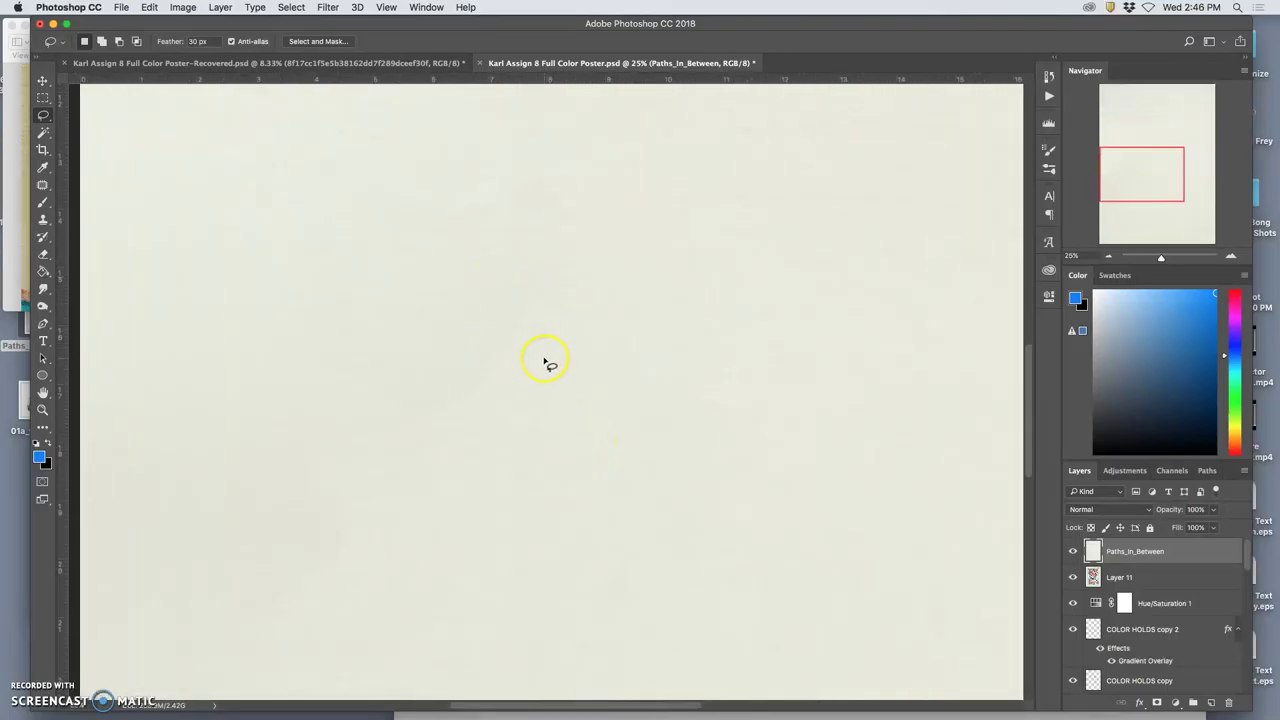
pyautogui.scroll(-3, 540, 360)
pyautogui.scroll(8, 543, 362)
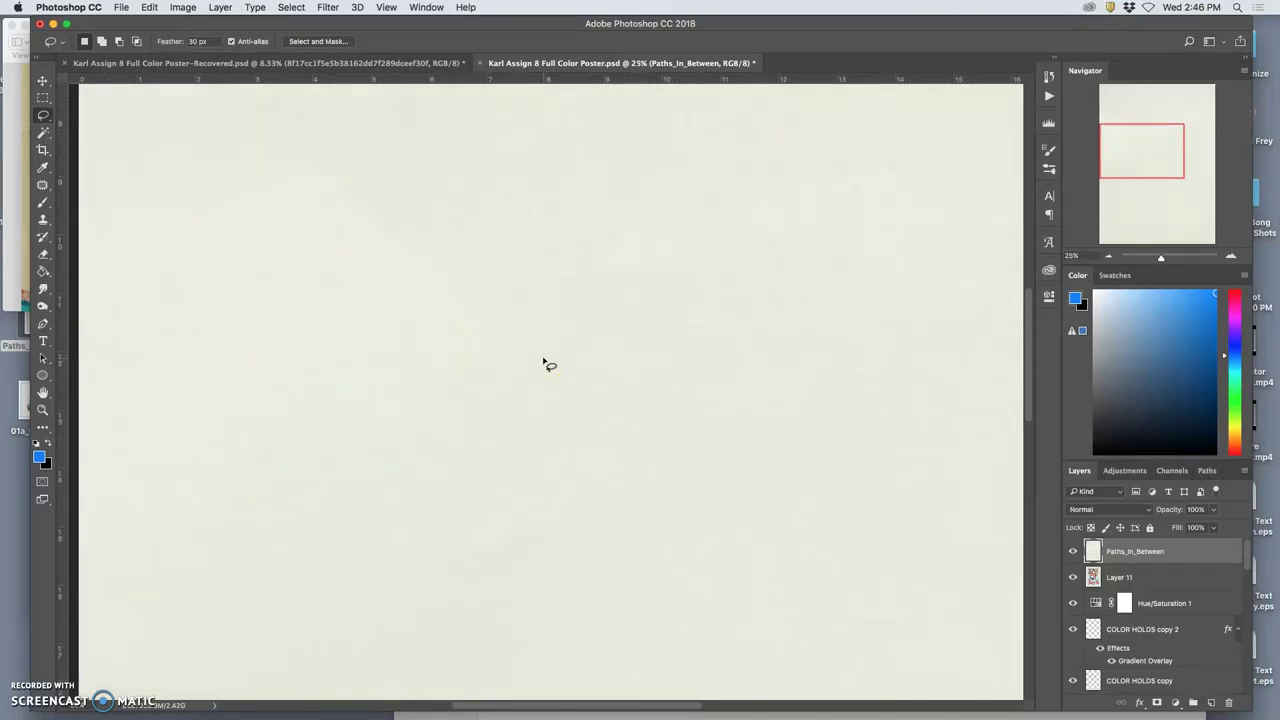
pyautogui.hscroll(1, 543, 362)
pyautogui.scroll(-1, 543, 362)
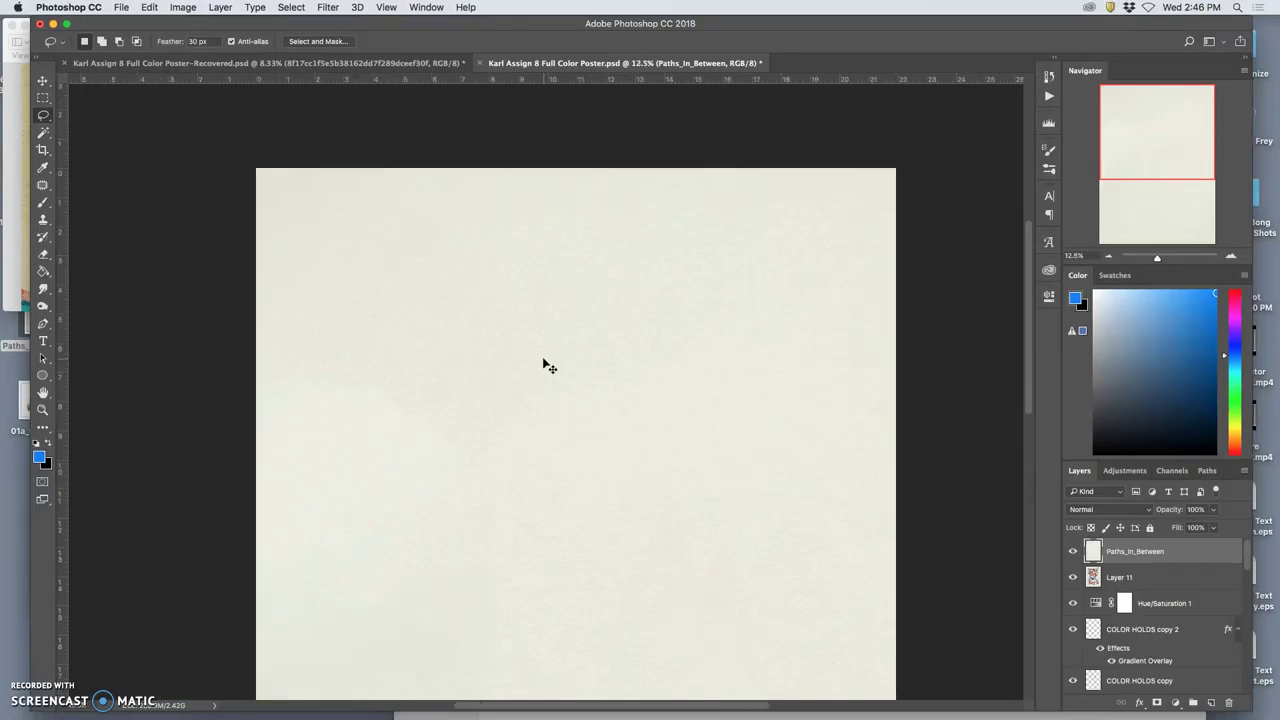
# Step: Lasso a patchy area on the paper's left and patch it with texture from the upper right
pyautogui.press('super+minus')
pyautogui.click(463, 260)
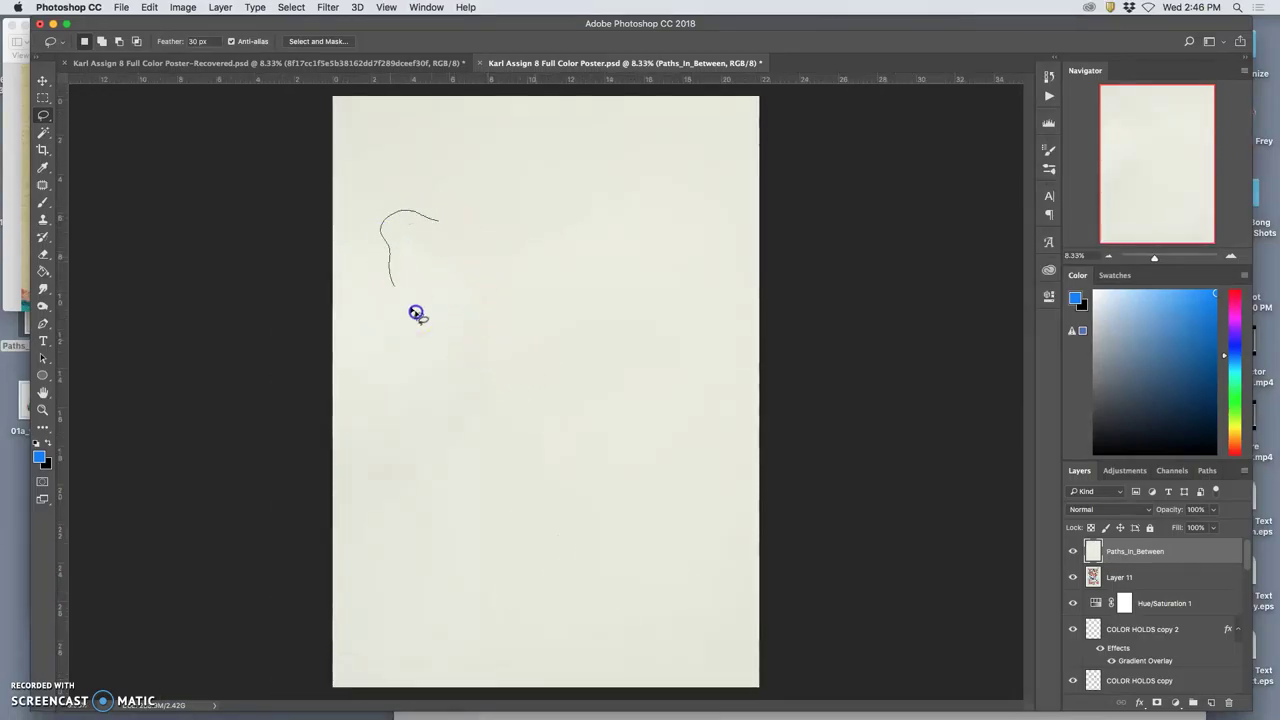
pyautogui.moveTo(395, 472)
pyautogui.mouseDown()
pyautogui.moveTo(446, 477)
pyautogui.moveTo(502, 414)
pyautogui.mouseUp()
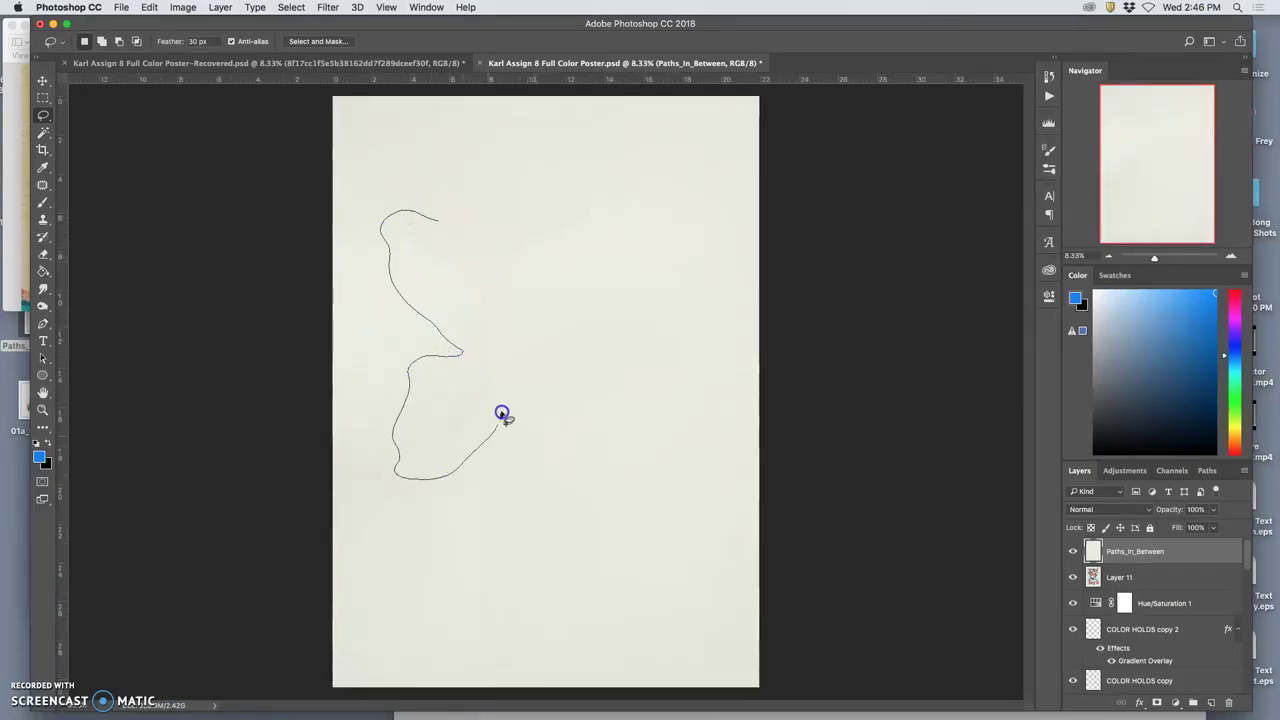
pyautogui.moveTo(510, 312)
pyautogui.mouseDown()
pyautogui.moveTo(463, 240)
pyautogui.moveTo(446, 251)
pyautogui.mouseUp()
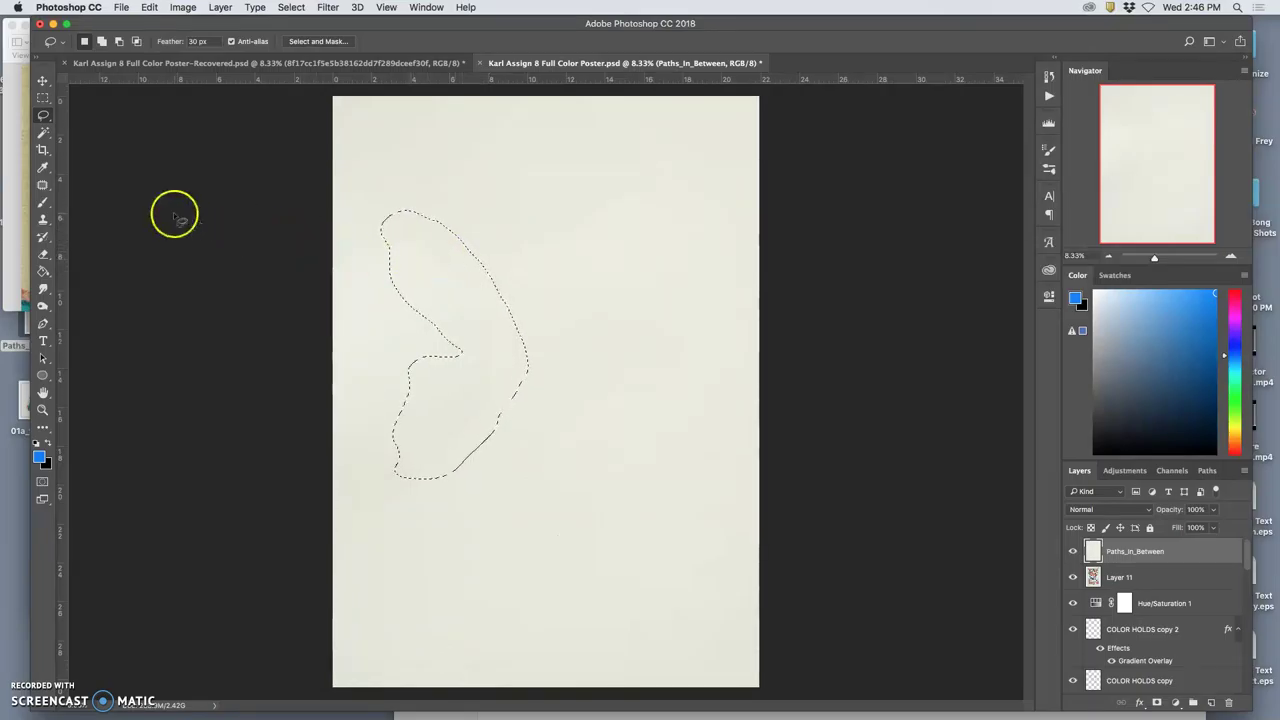
pyautogui.click(43, 185)
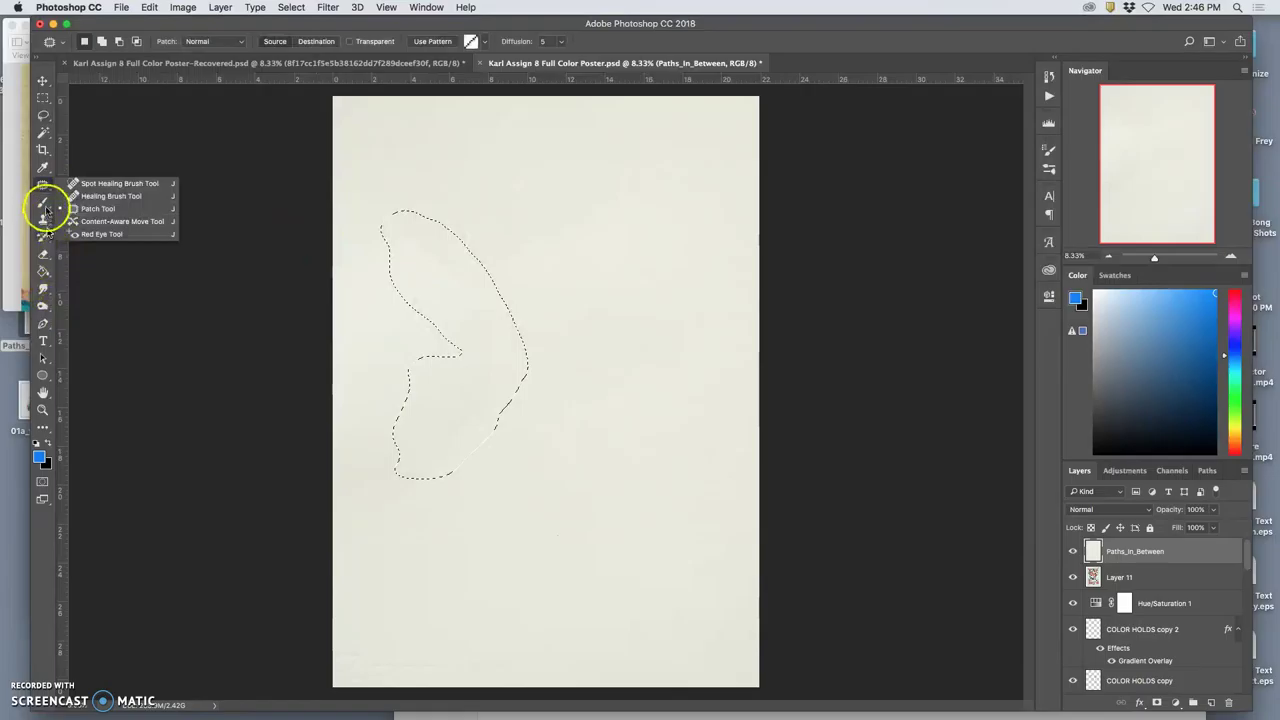
pyautogui.click(82, 208)
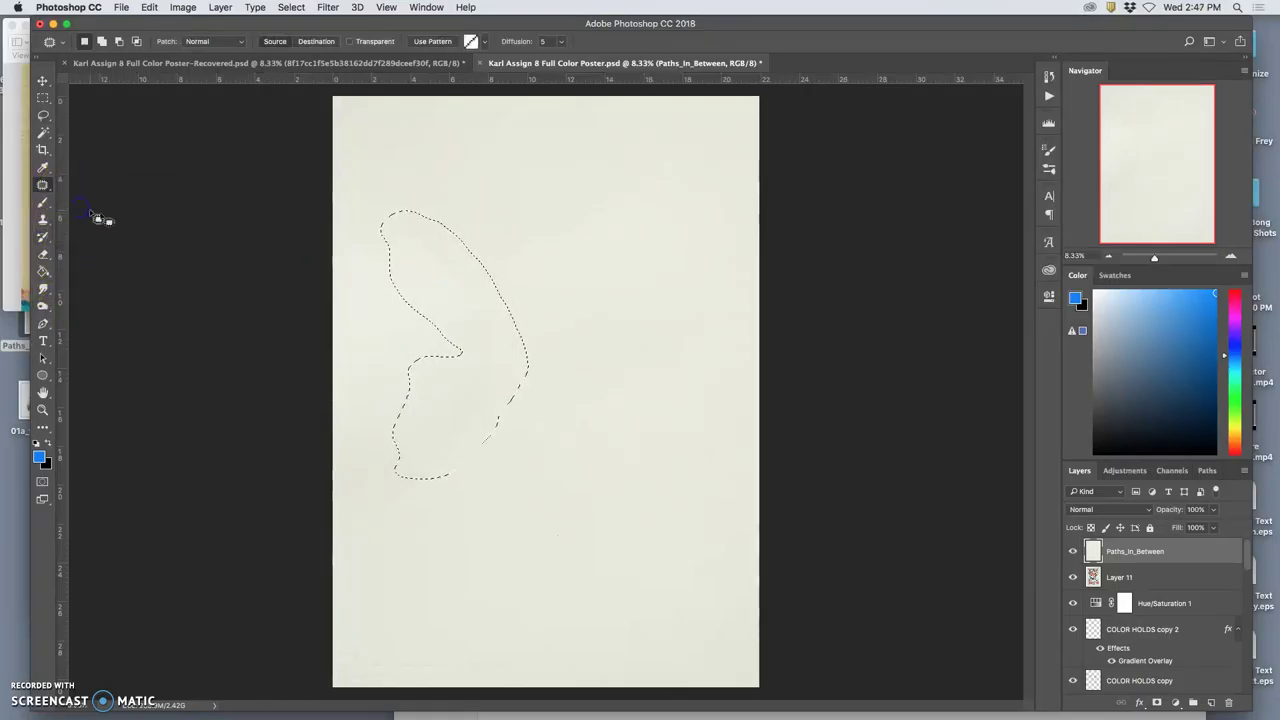
pyautogui.moveTo(441, 283); pyautogui.dragTo(587, 256)
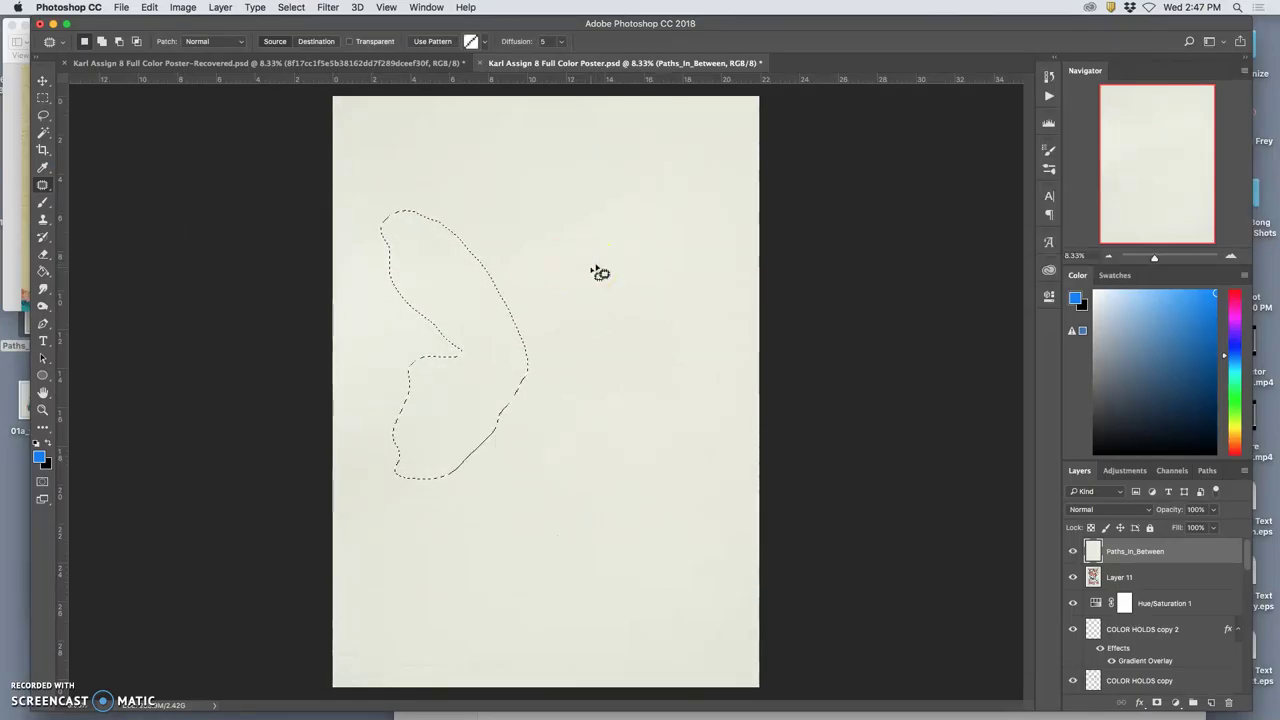
# Step: Deselect, zoom in to check the patched texture, then fit the whole page on screen
pyautogui.press('super+d')
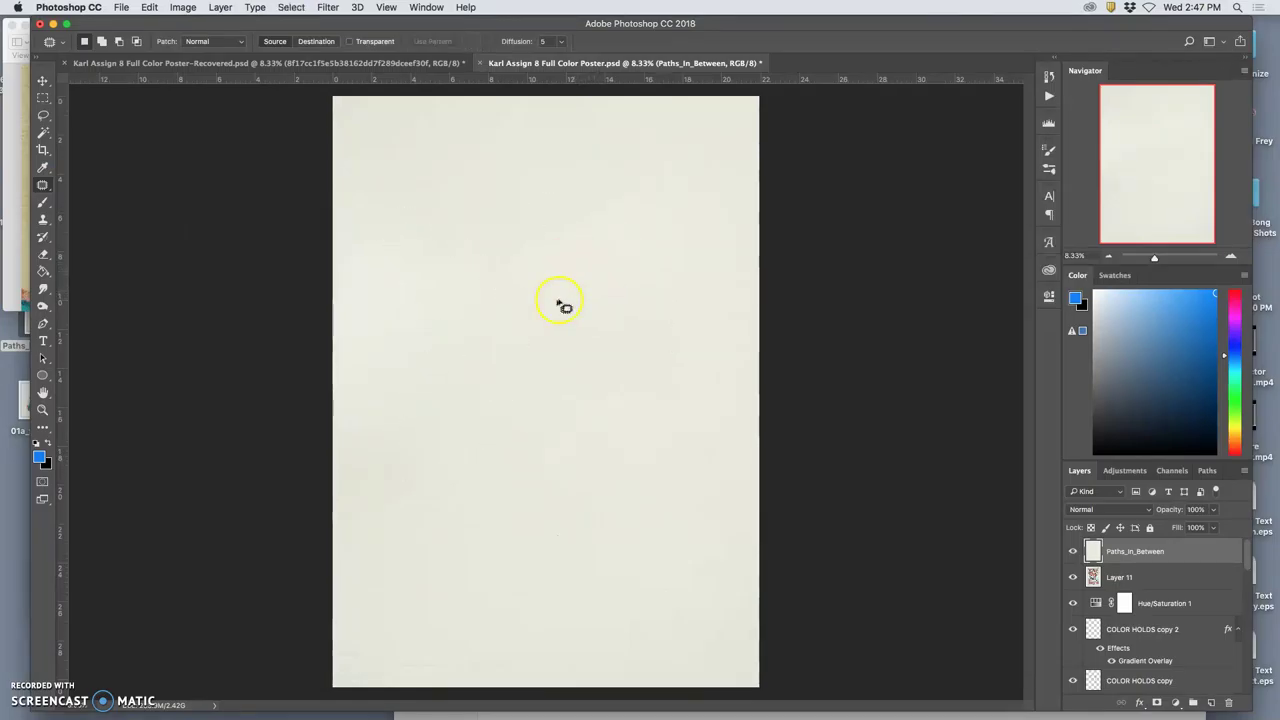
pyautogui.press('super+equal')
pyautogui.press('super+equal')
pyautogui.press('super+equal')
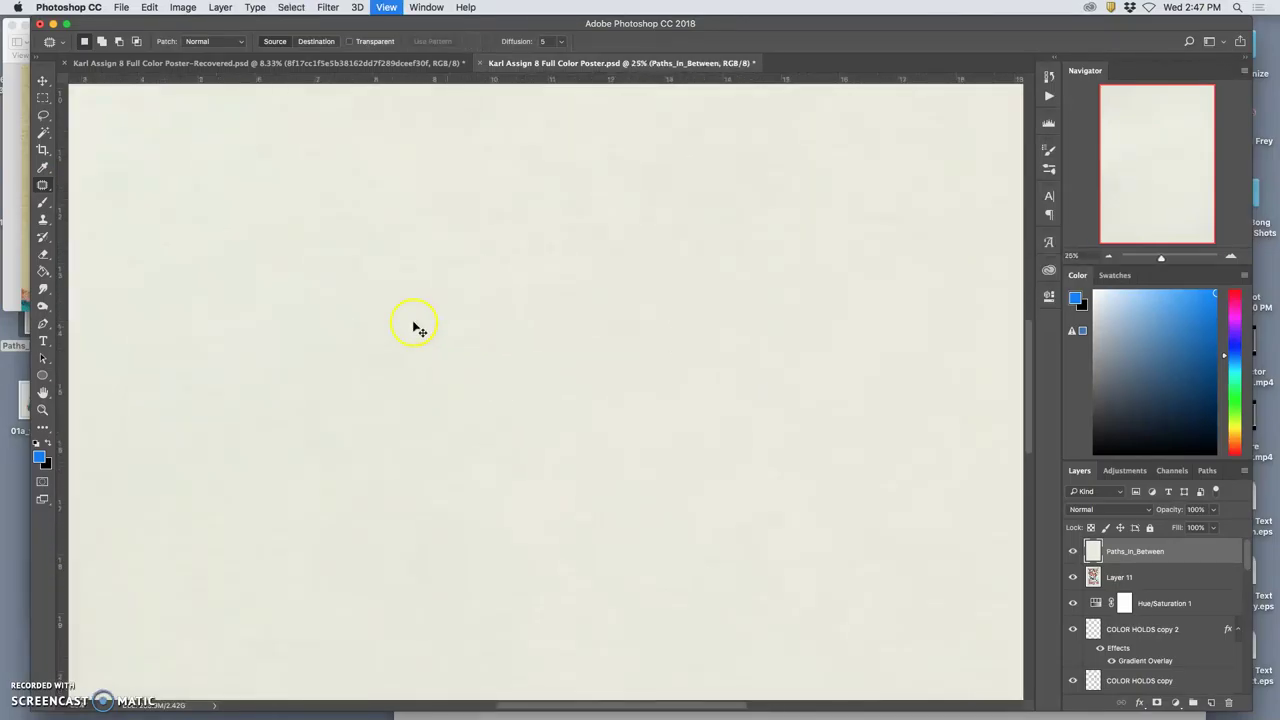
pyautogui.press('super+equal')
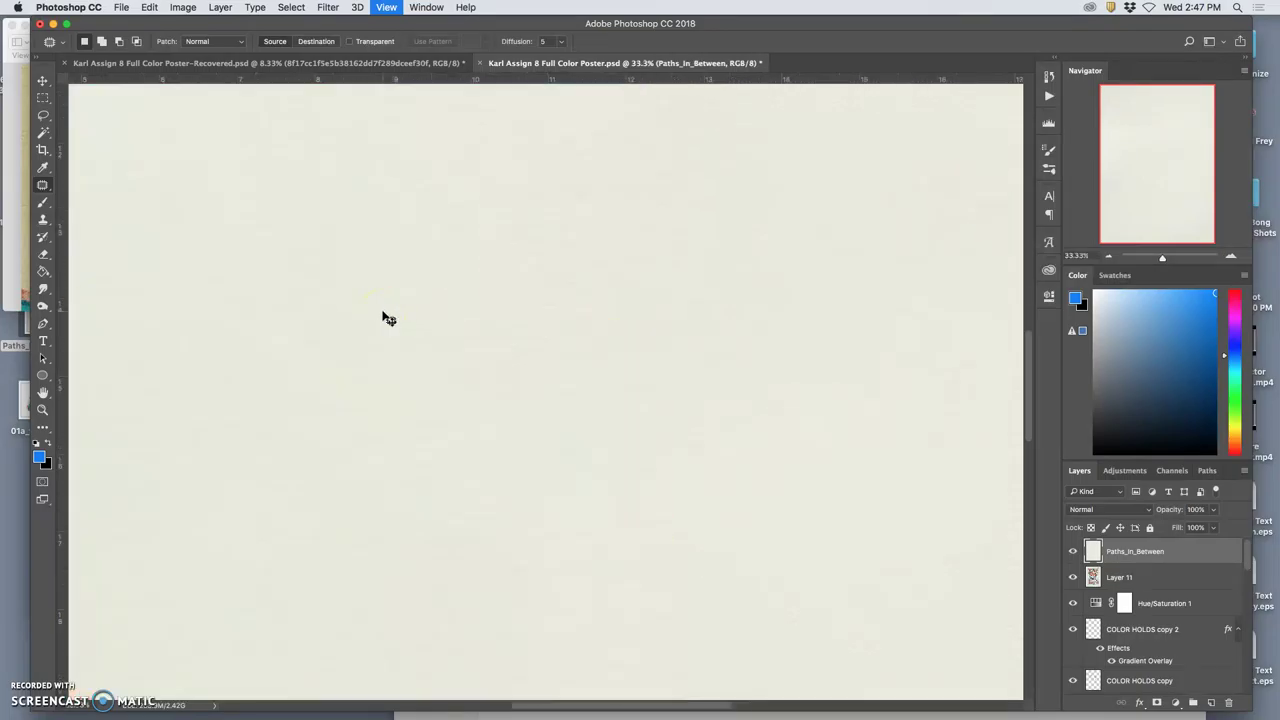
pyautogui.hscroll(-5, 383, 317)
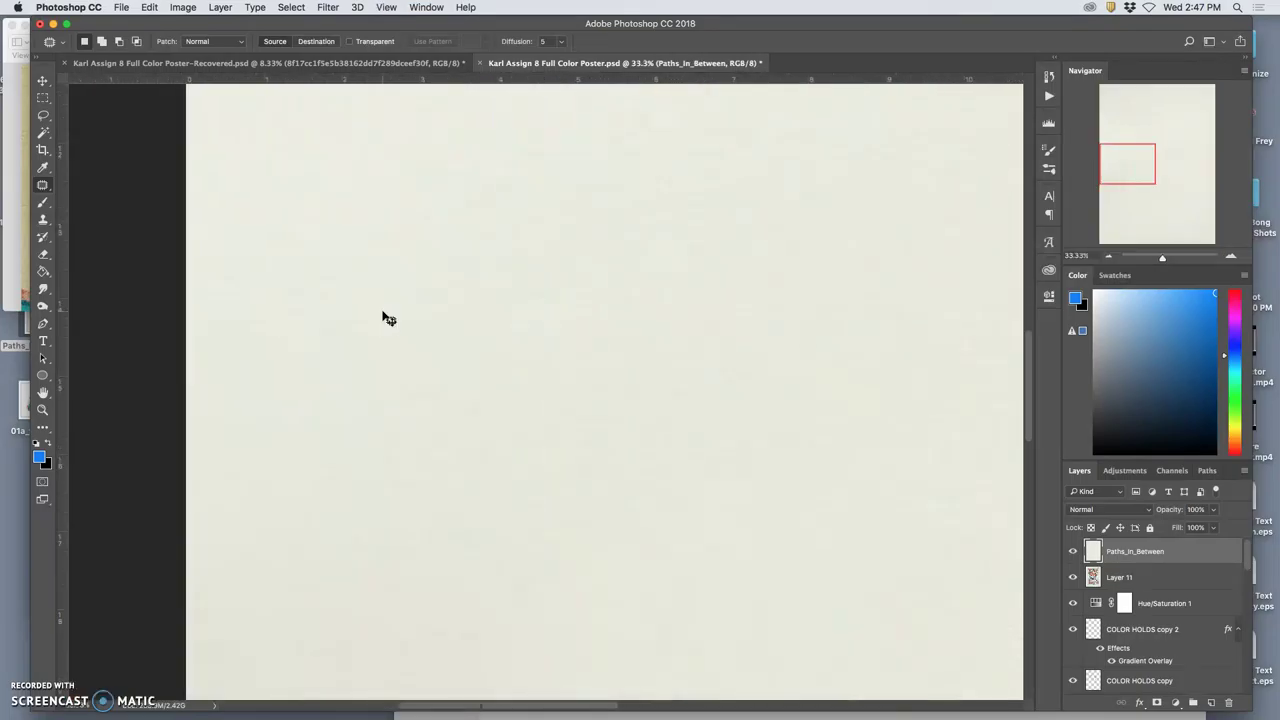
pyautogui.scroll(2, 383, 317)
pyautogui.hscroll(3, 383, 317)
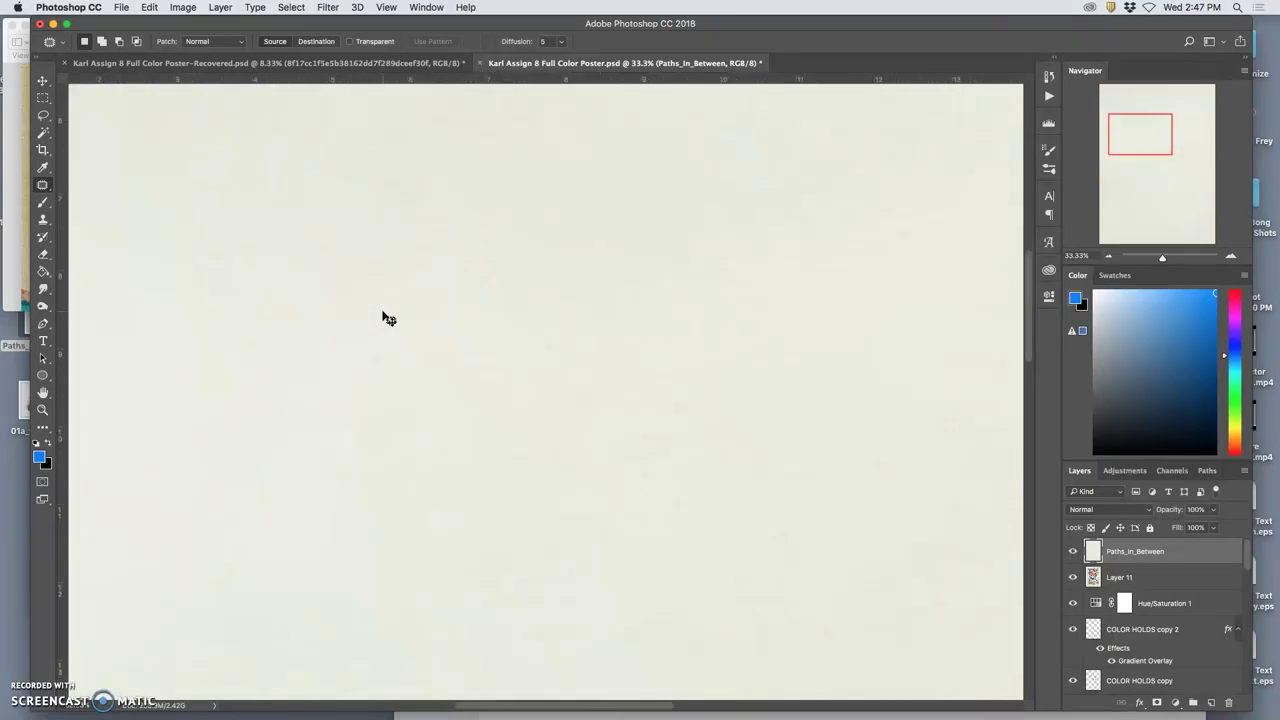
pyautogui.press('super+0')
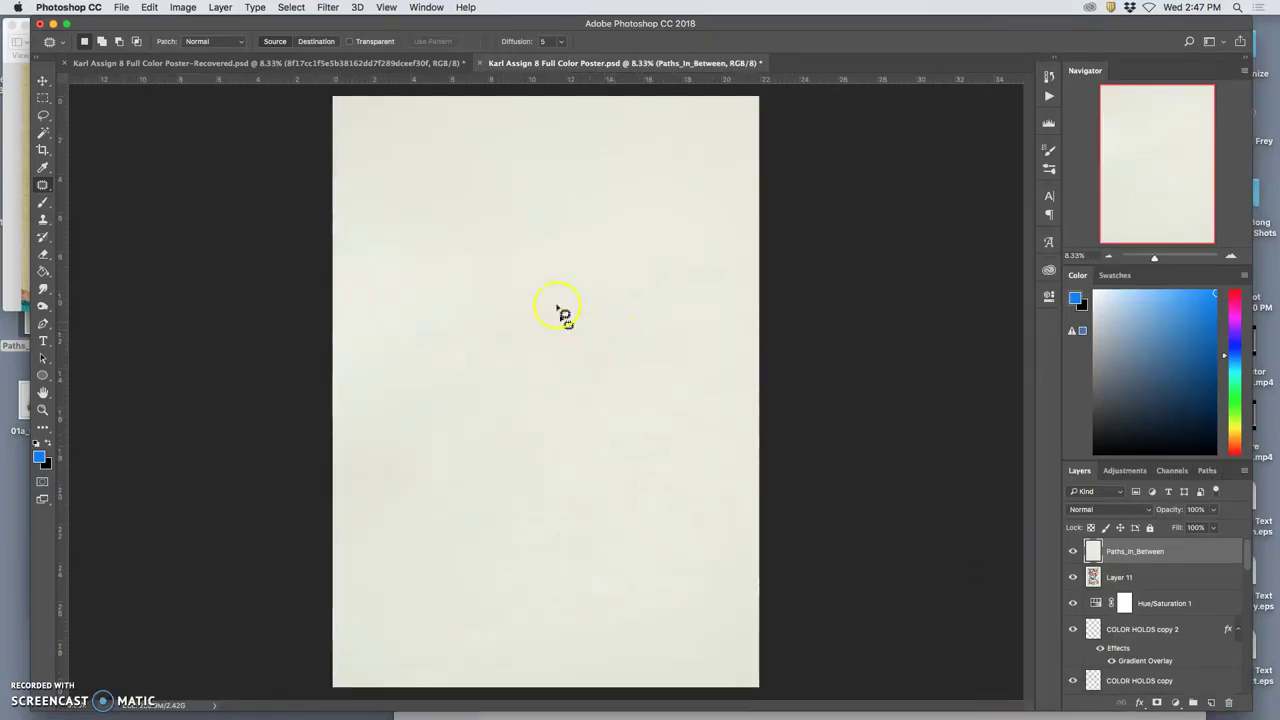
# Step: Hide Layer 11 and move Paths_In_Between down the stack to sit just above Layer 7
pyautogui.click(1075, 578)
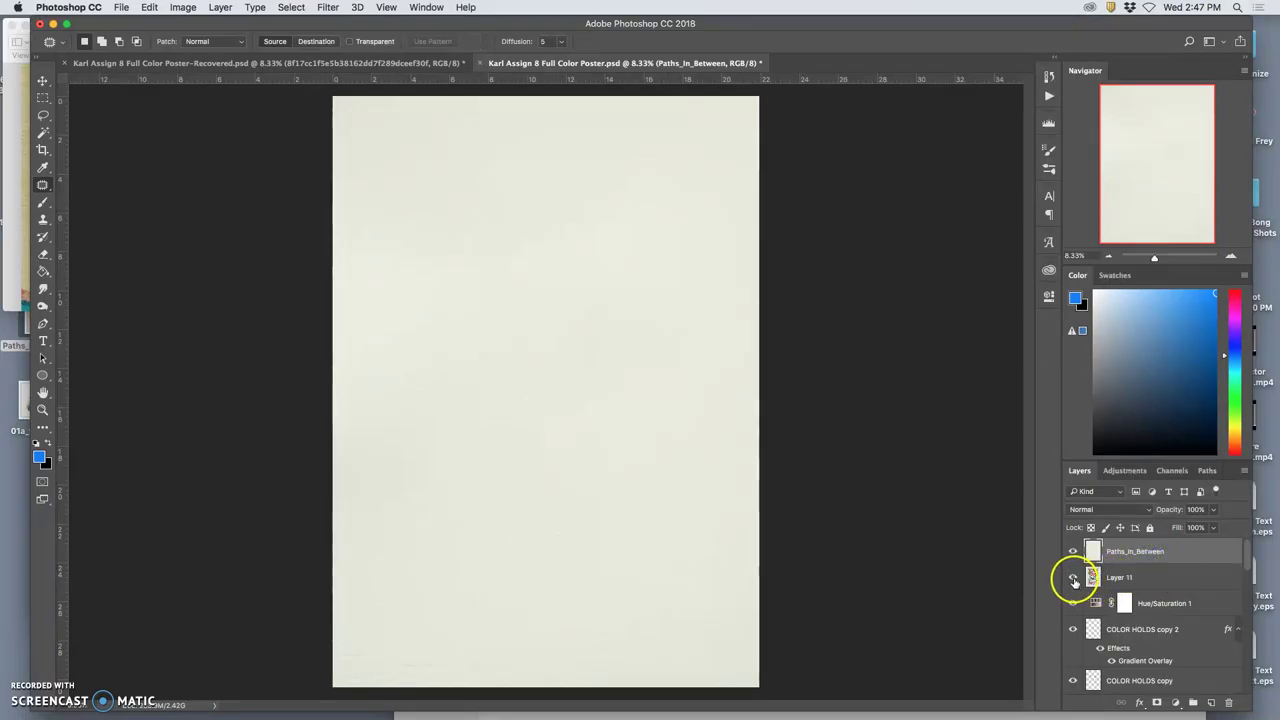
pyautogui.click(1127, 550)
pyautogui.click(1075, 578)
pyautogui.click(1073, 551)
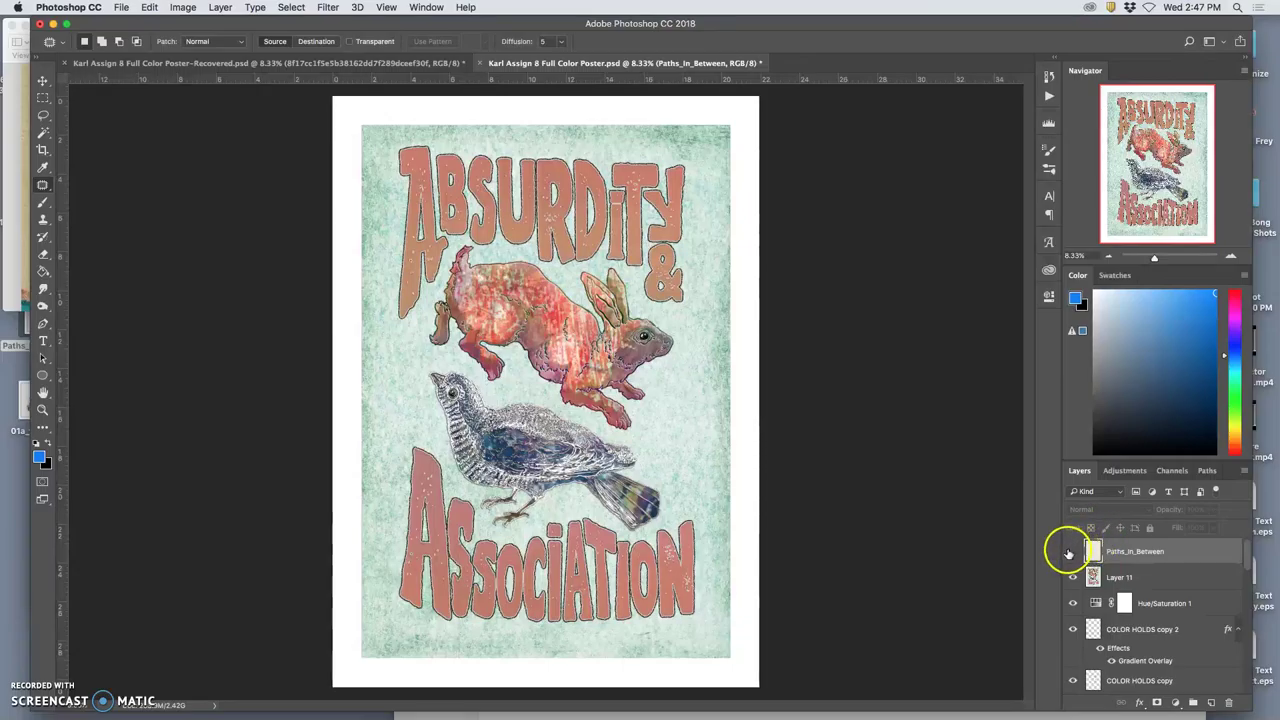
pyautogui.click(1073, 551)
pyautogui.click(1134, 551)
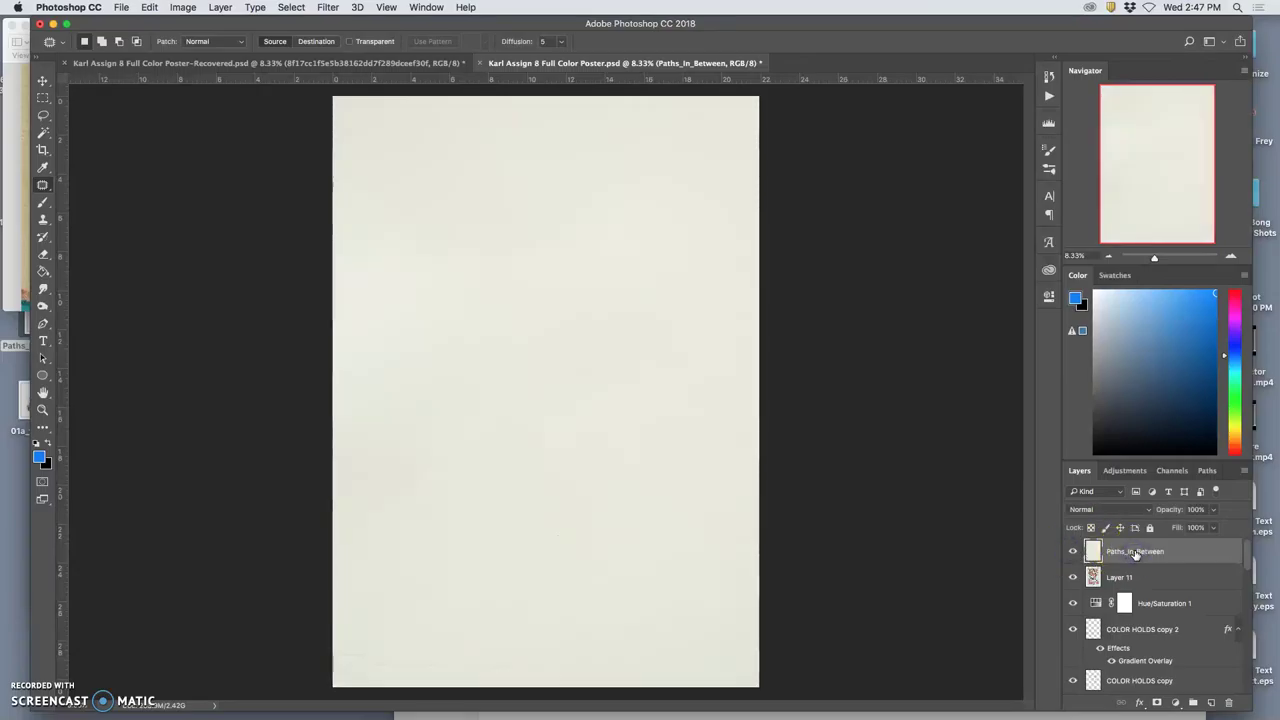
pyautogui.click(1073, 577)
pyautogui.moveTo(1135, 551); pyautogui.dragTo(1137, 577)
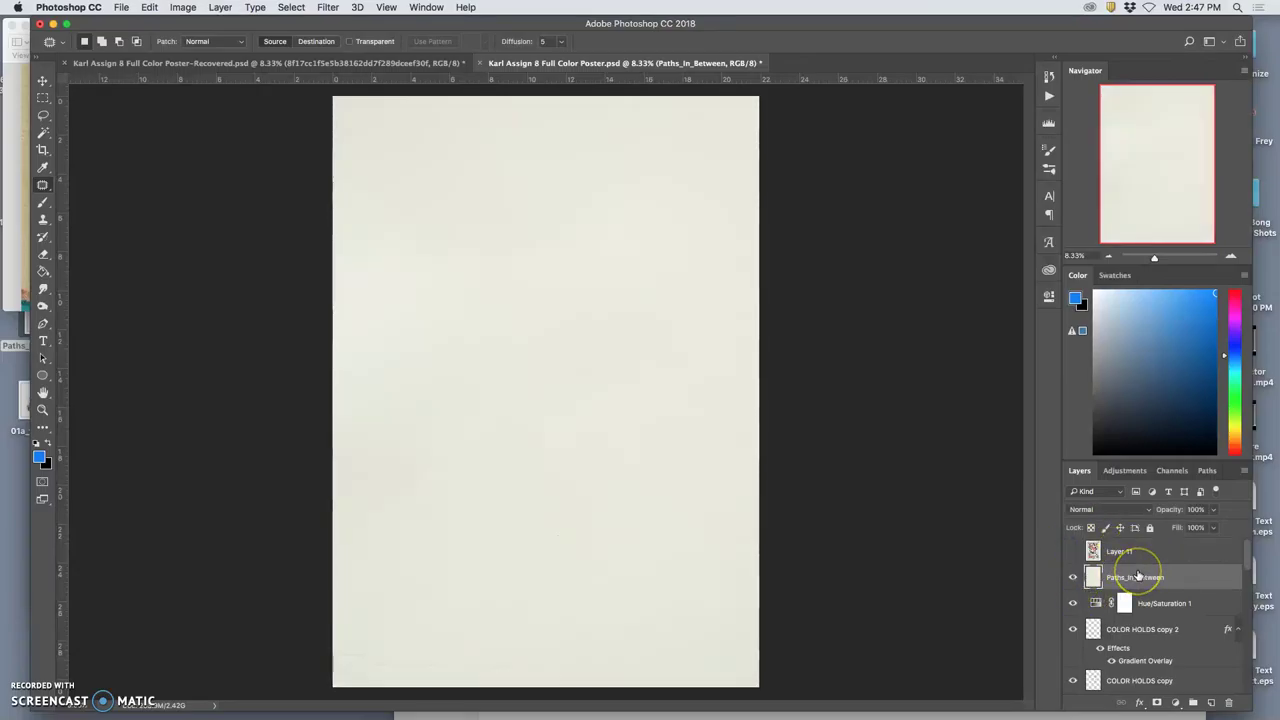
pyautogui.press('super+bracketleft')
pyautogui.press('super+bracketleft')
pyautogui.press('super+bracketleft')
pyautogui.press('super+bracketleft')
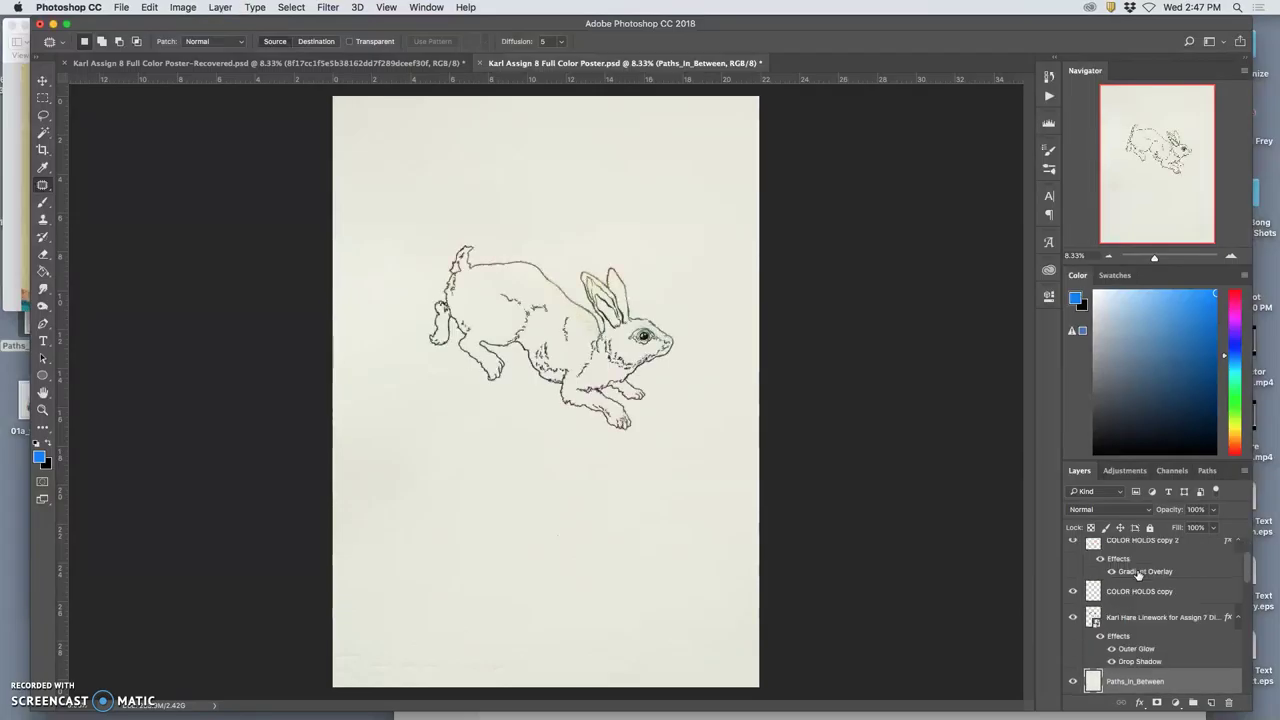
pyautogui.press('super+bracketleft')
pyautogui.press('super+bracketright')
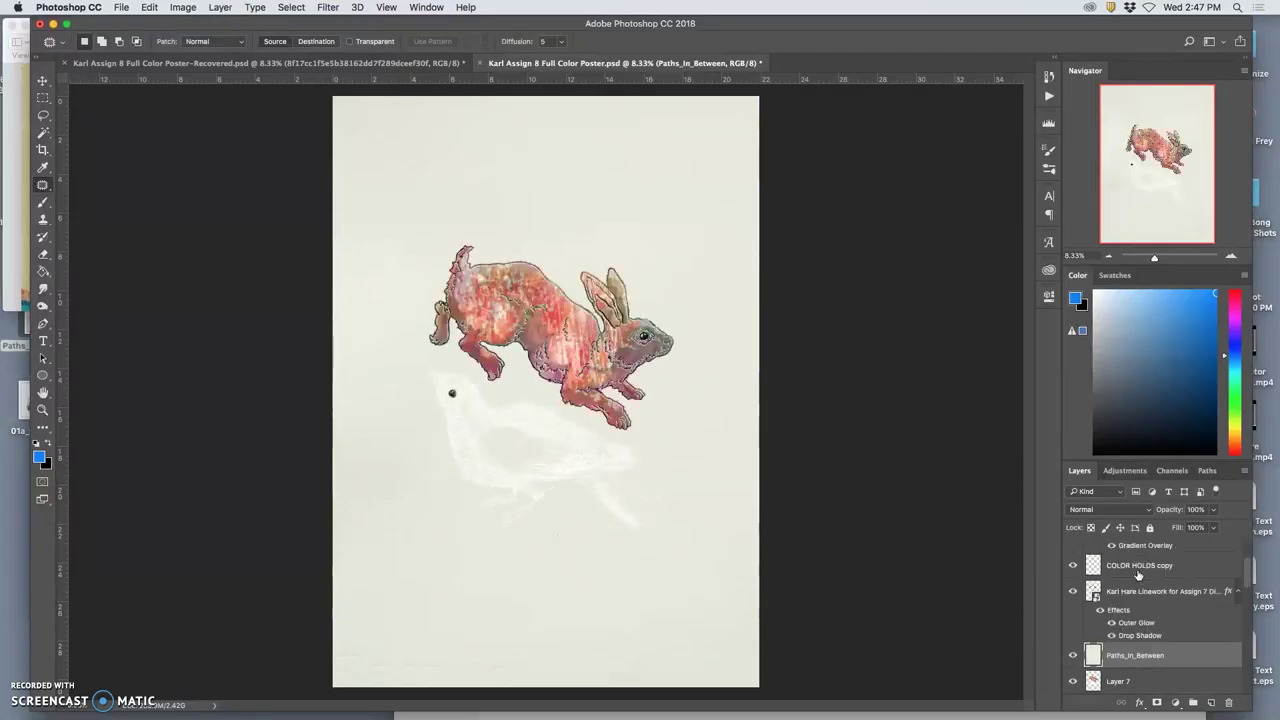
# Step: Zoom in on the rabbit linework over the paper and select the Paths_In_Between layer
pyautogui.press('super+equal')
pyautogui.press('super+equal')
pyautogui.press('super+equal')
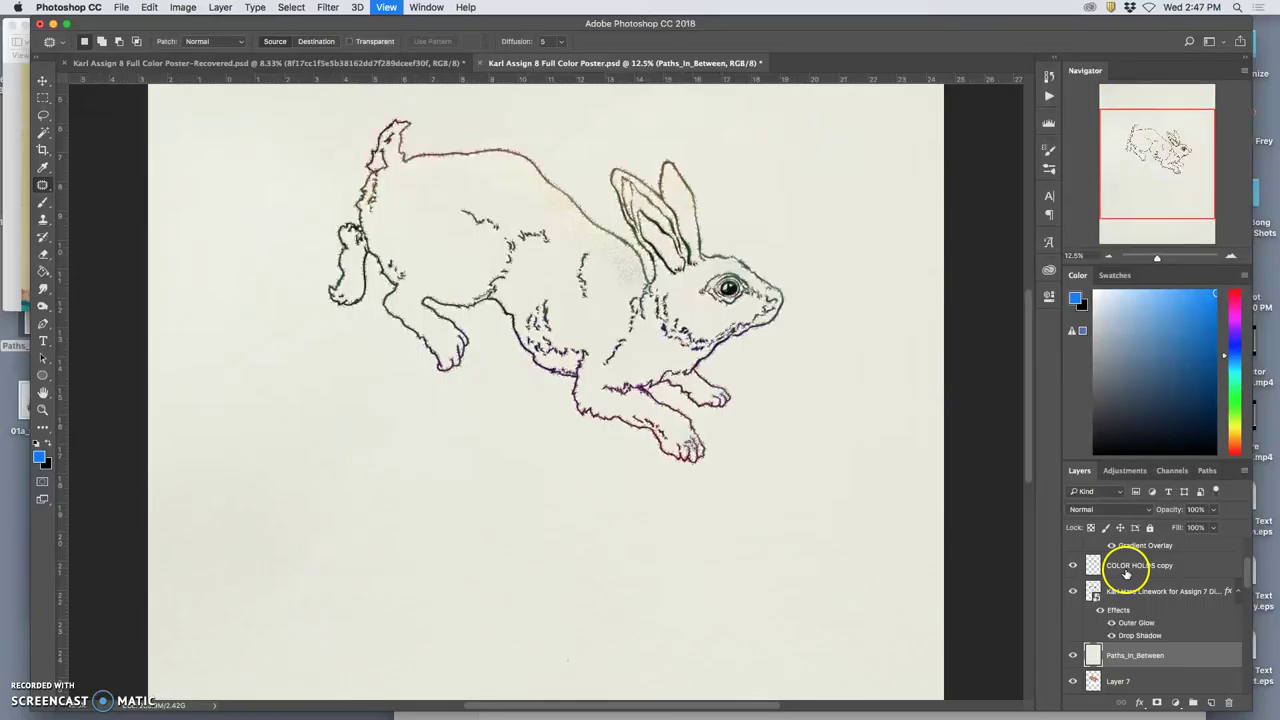
pyautogui.press('super+equal')
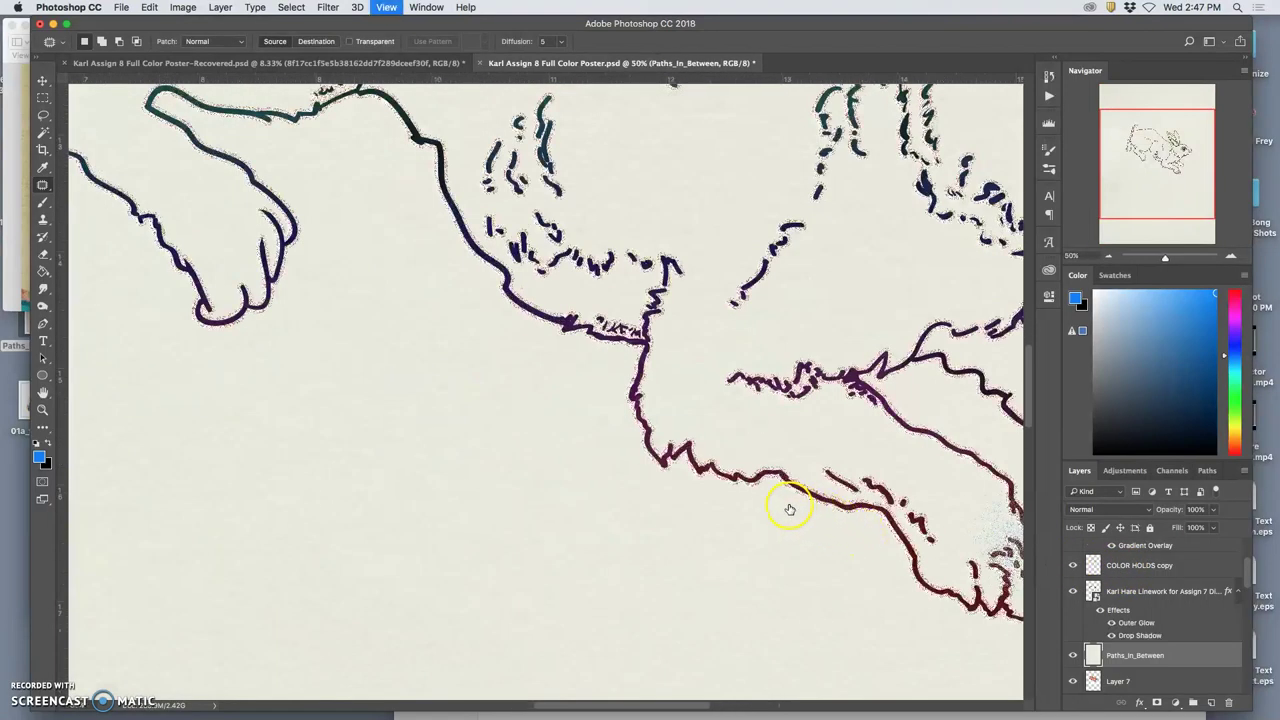
pyautogui.press('super+equal')
pyautogui.press('super+equal')
pyautogui.press('super+equal')
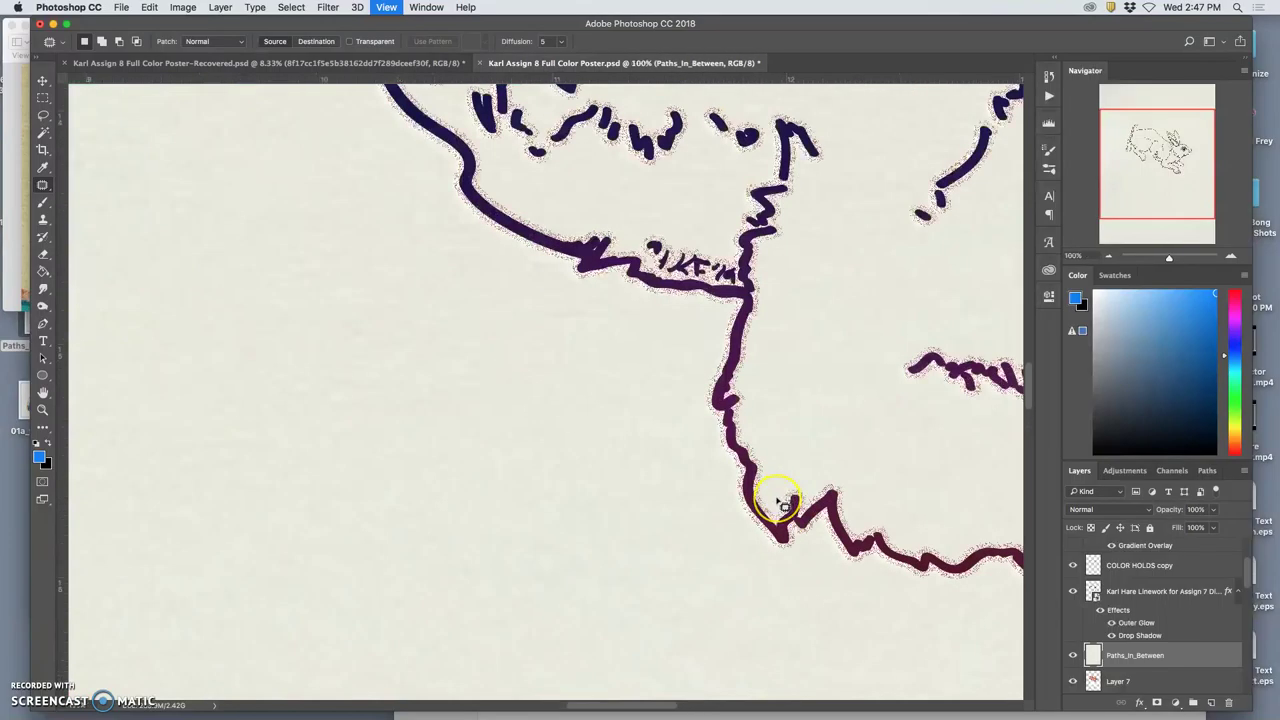
pyautogui.scroll(10, 783, 505)
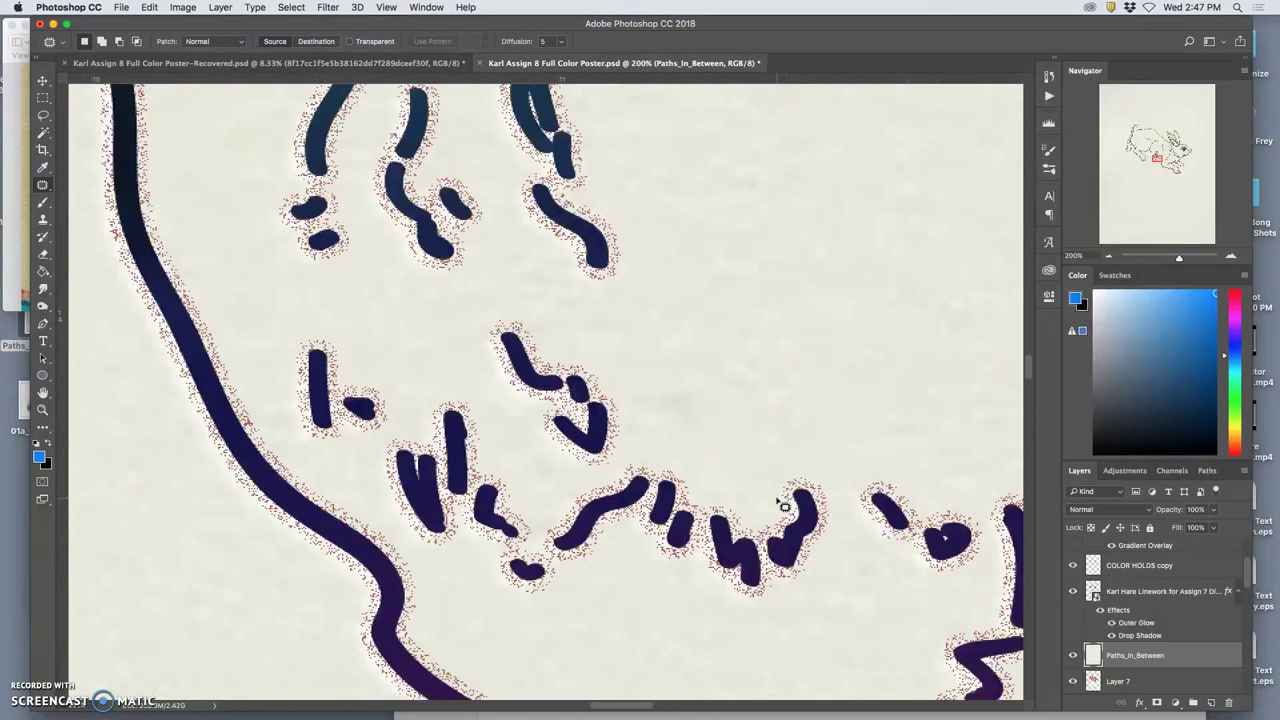
pyautogui.scroll(8, 783, 505)
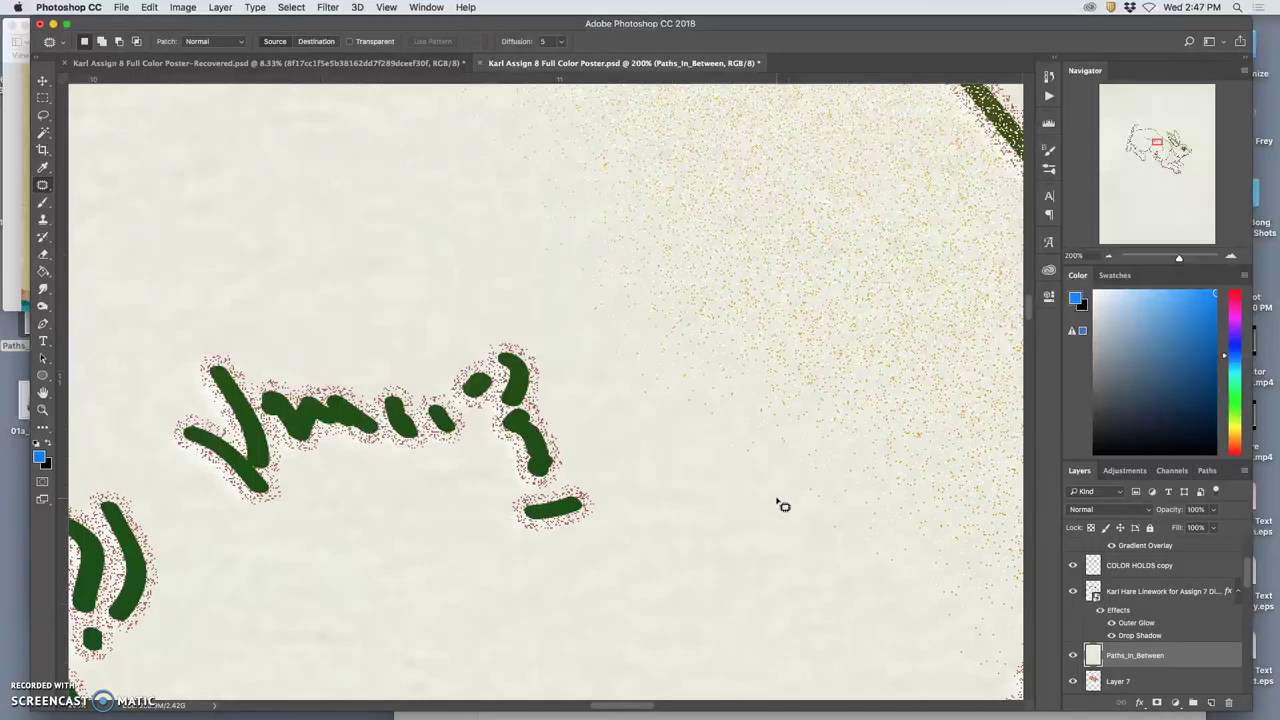
pyautogui.scroll(-10, 783, 505)
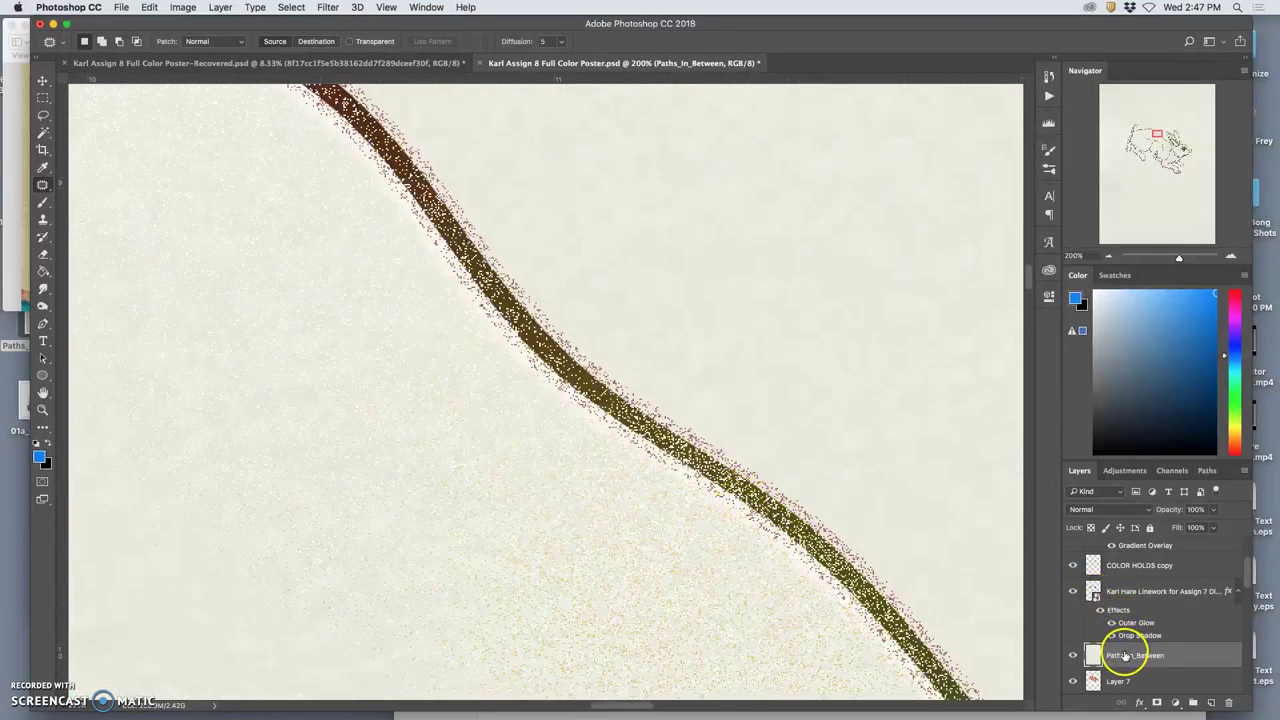
pyautogui.click(1170, 657)
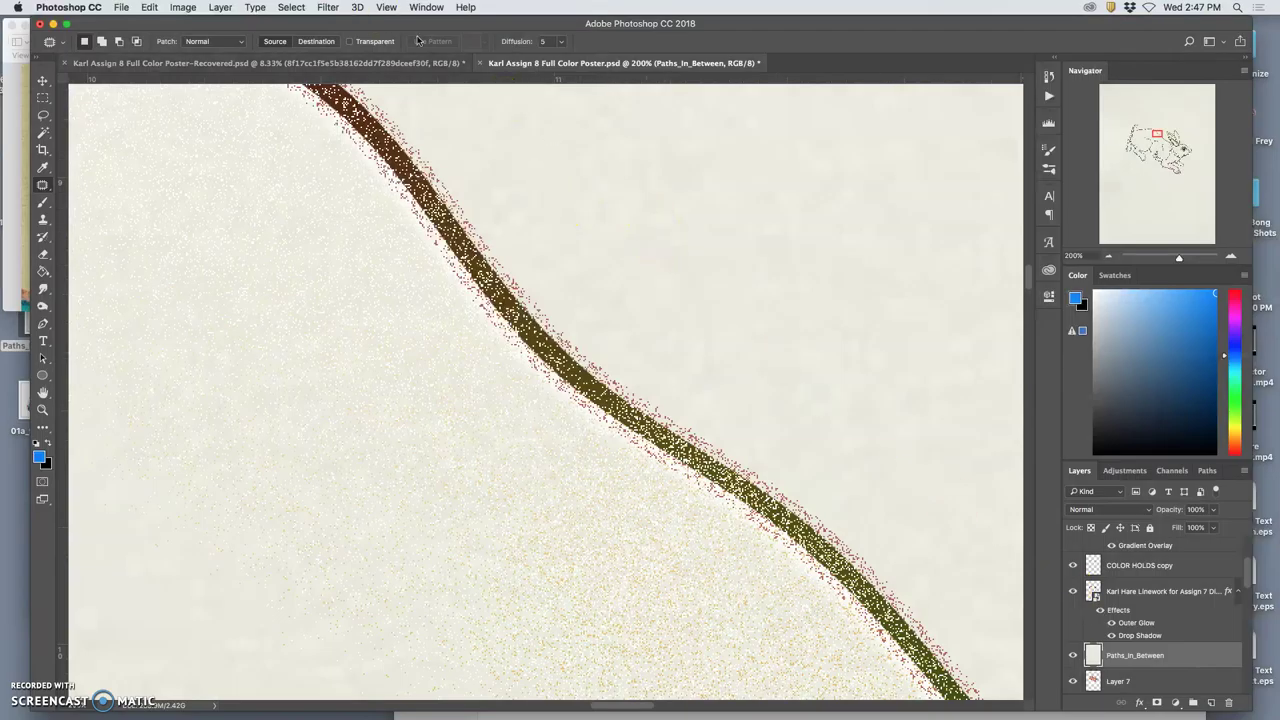
# Step: Apply Unsharp Mask to the paper layer at Amount about 77%, Radius 9.7 px, Threshold 92
pyautogui.click(327, 10)
pyautogui.moveTo(366, 244)
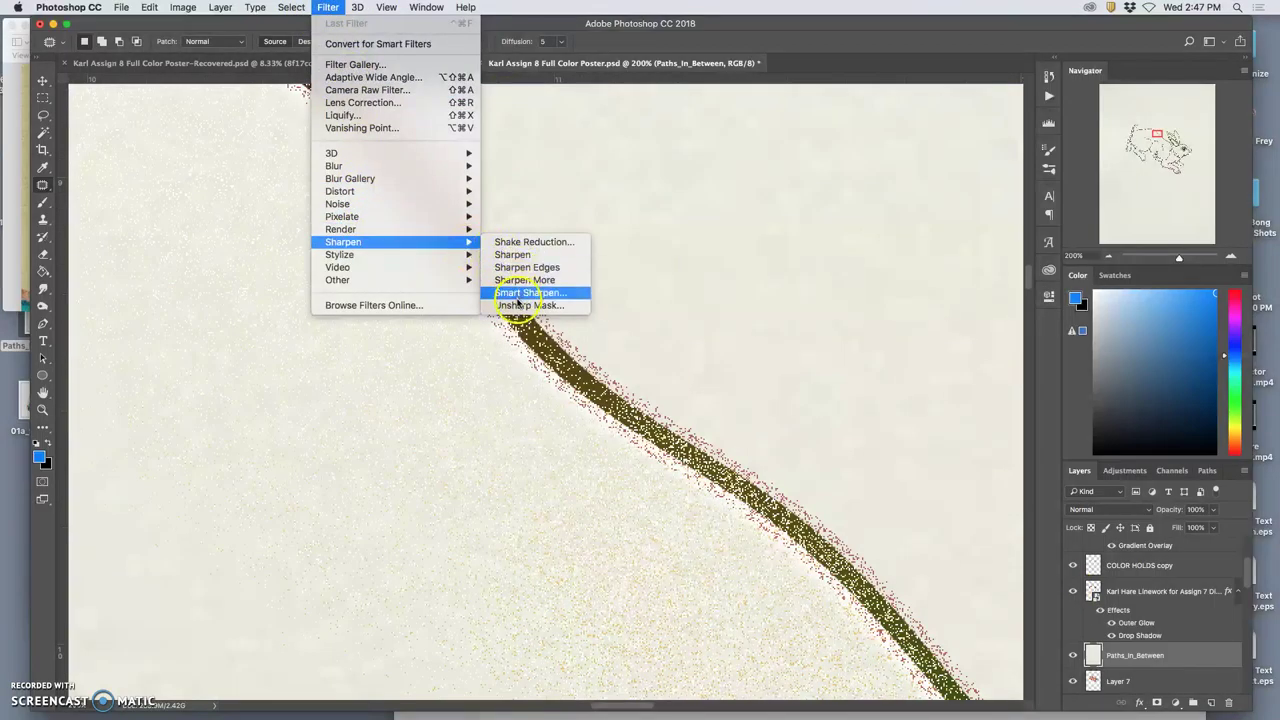
pyautogui.click(518, 306)
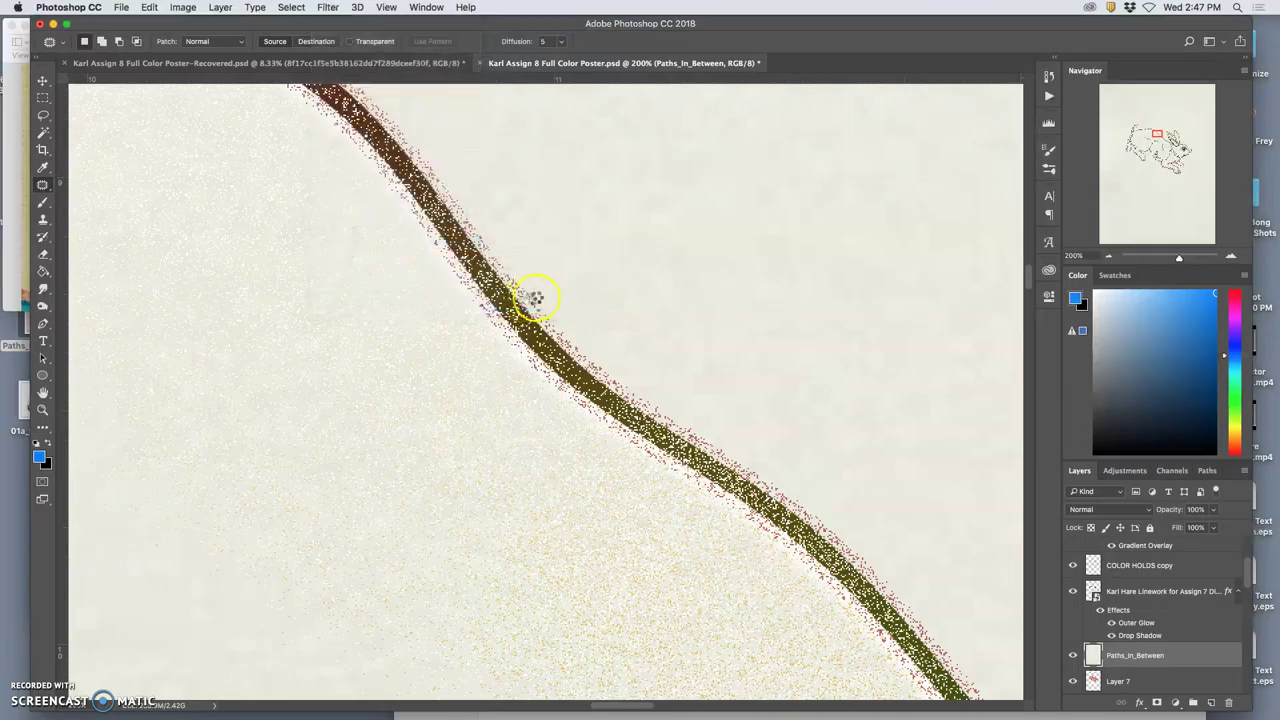
pyautogui.moveTo(840, 367); pyautogui.dragTo(825, 368)
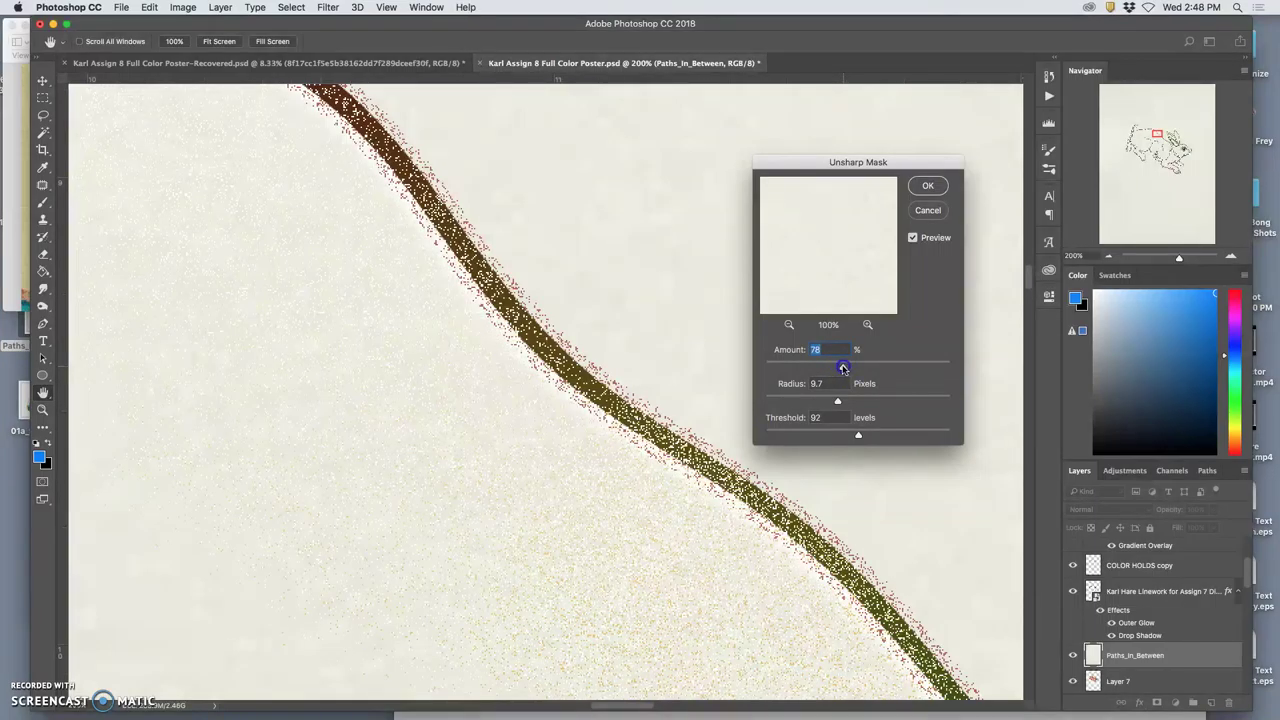
pyautogui.click(929, 186)
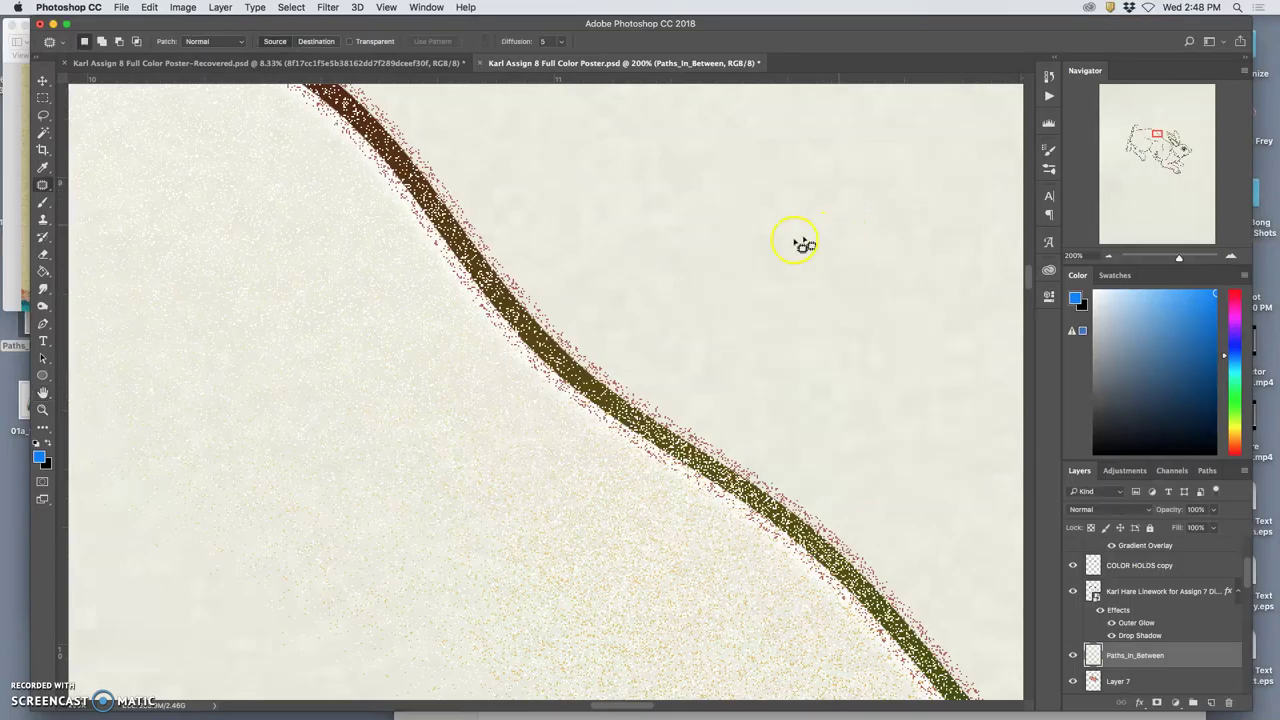
# Step: Apply Smart Sharpen (298% amount, 11.1 px radius, 59% noise reduction) to the paper, then check the ink-texture reference
pyautogui.scroll(5, 750, 263)
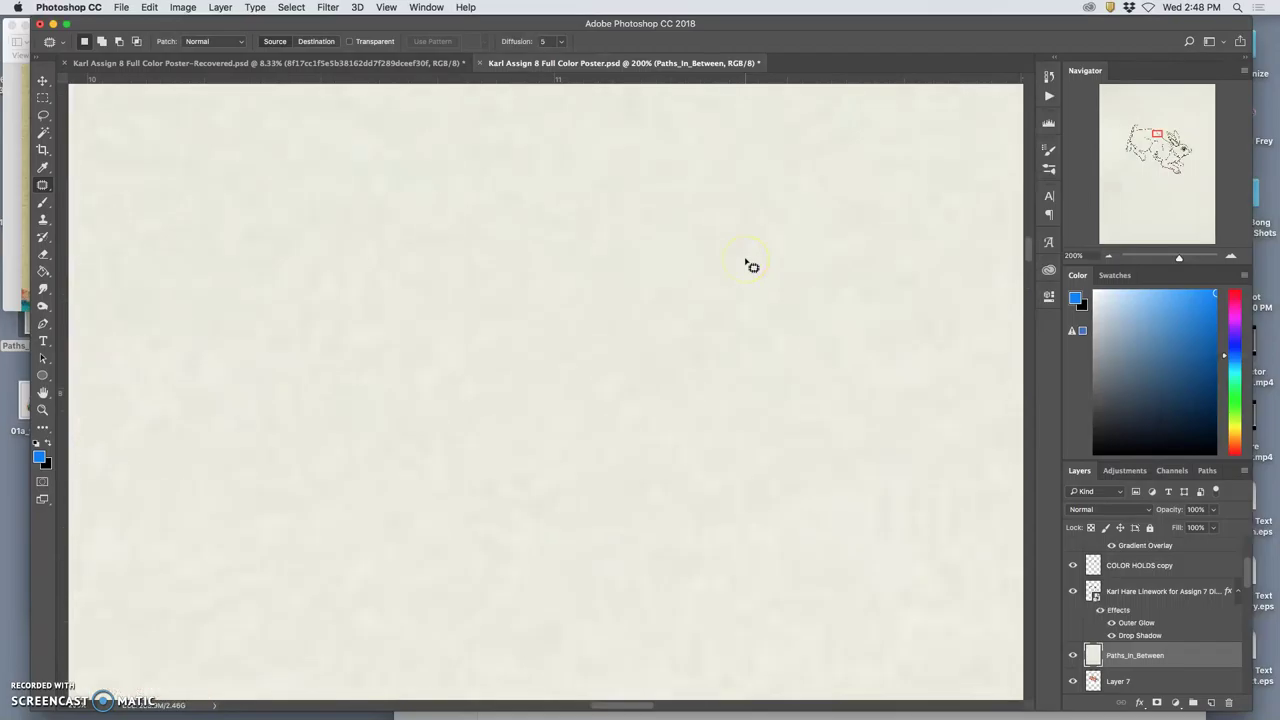
pyautogui.click(328, 9)
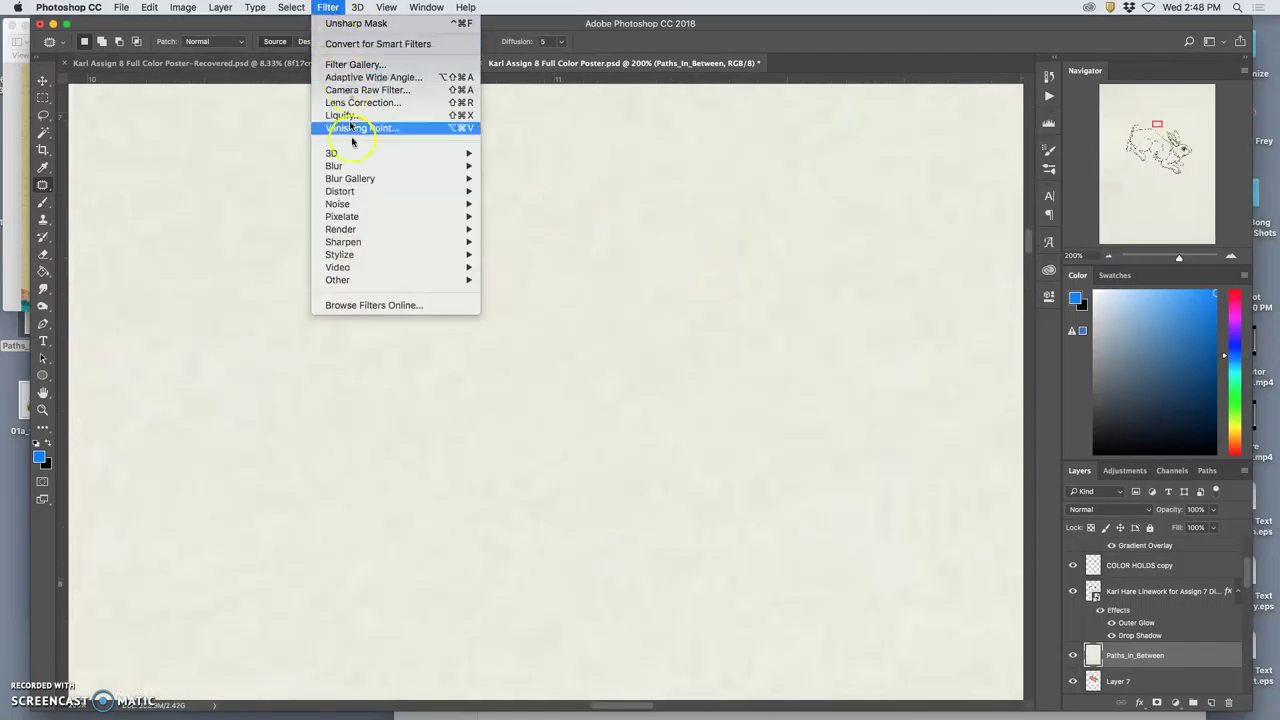
pyautogui.moveTo(366, 246)
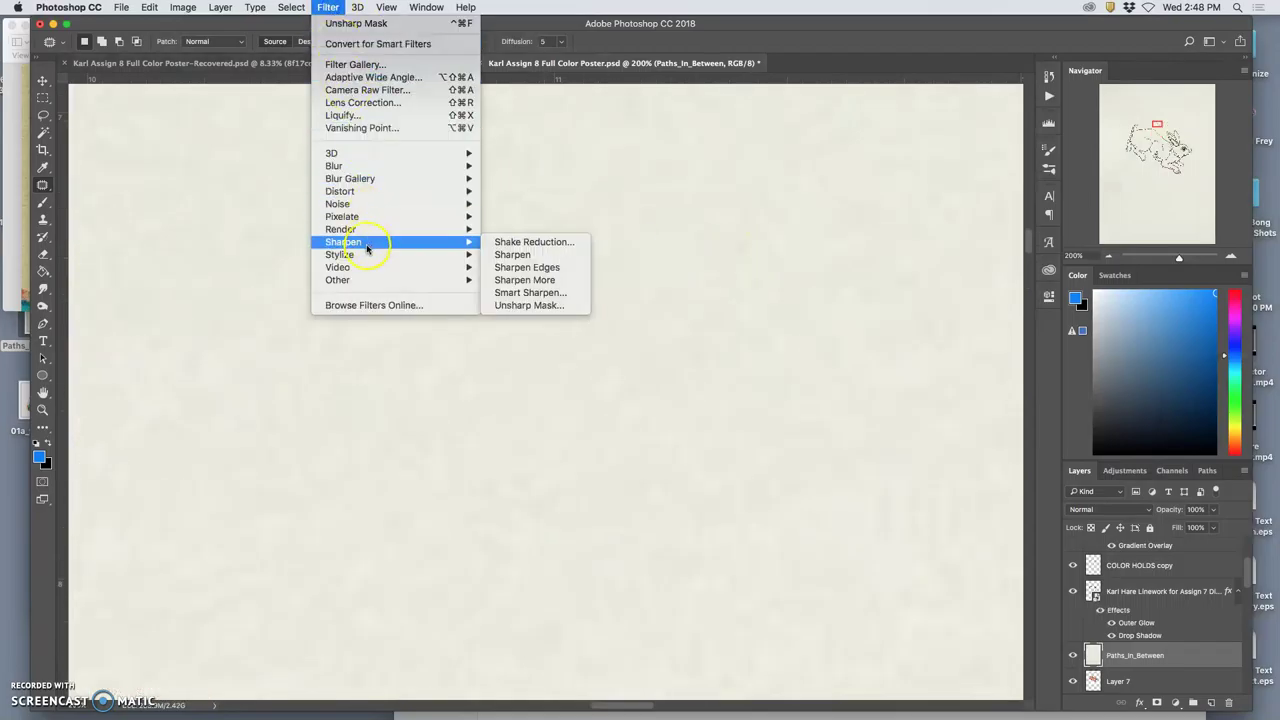
pyautogui.click(528, 293)
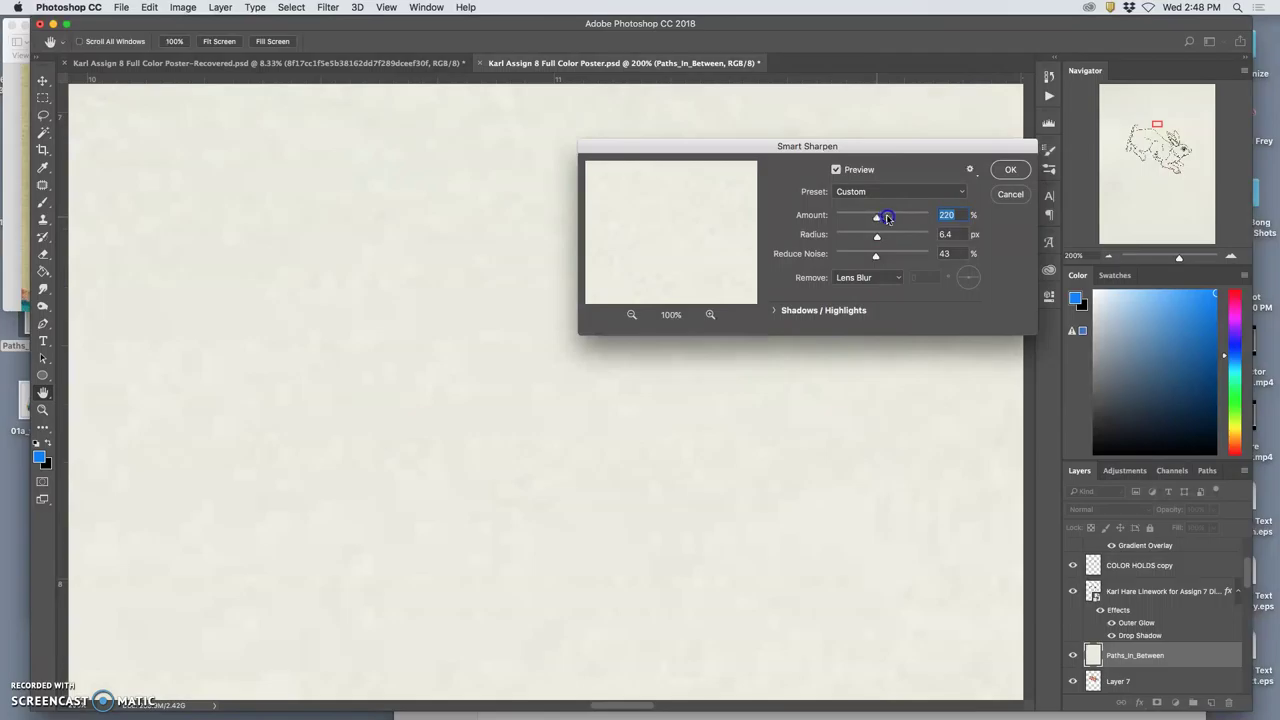
pyautogui.moveTo(879, 238); pyautogui.dragTo(907, 256)
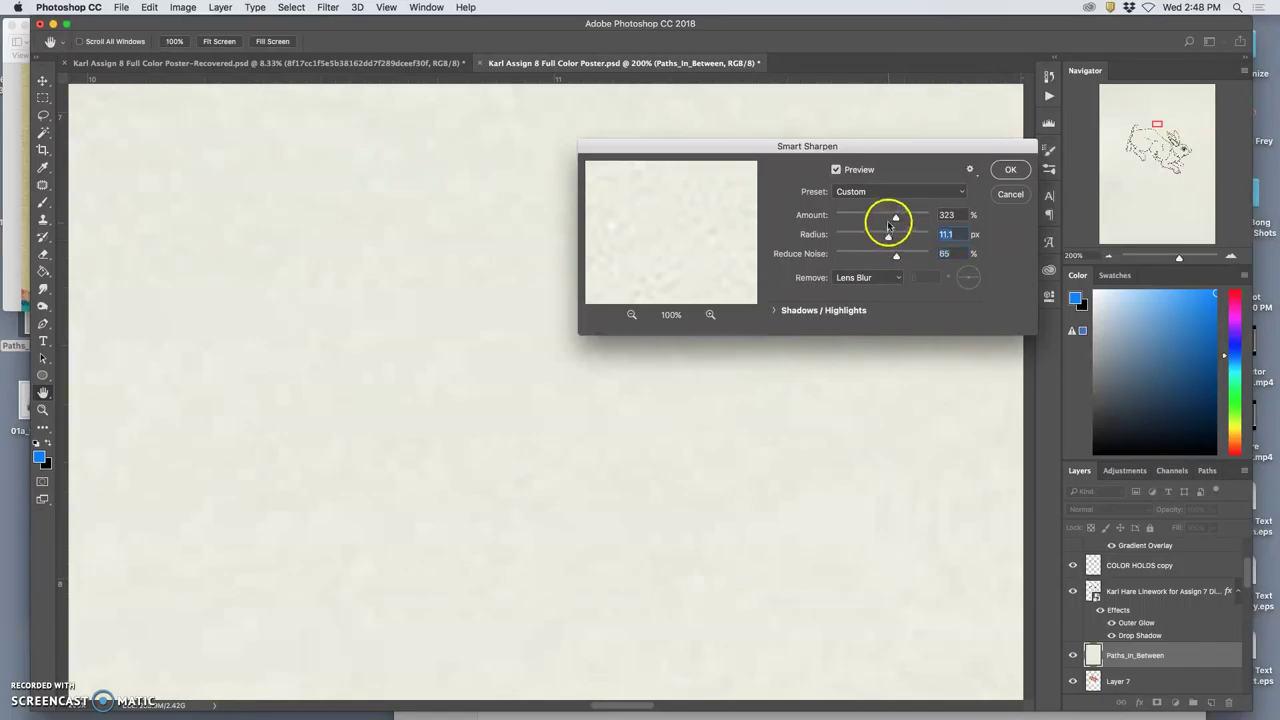
pyautogui.moveTo(889, 217); pyautogui.dragTo(891, 257)
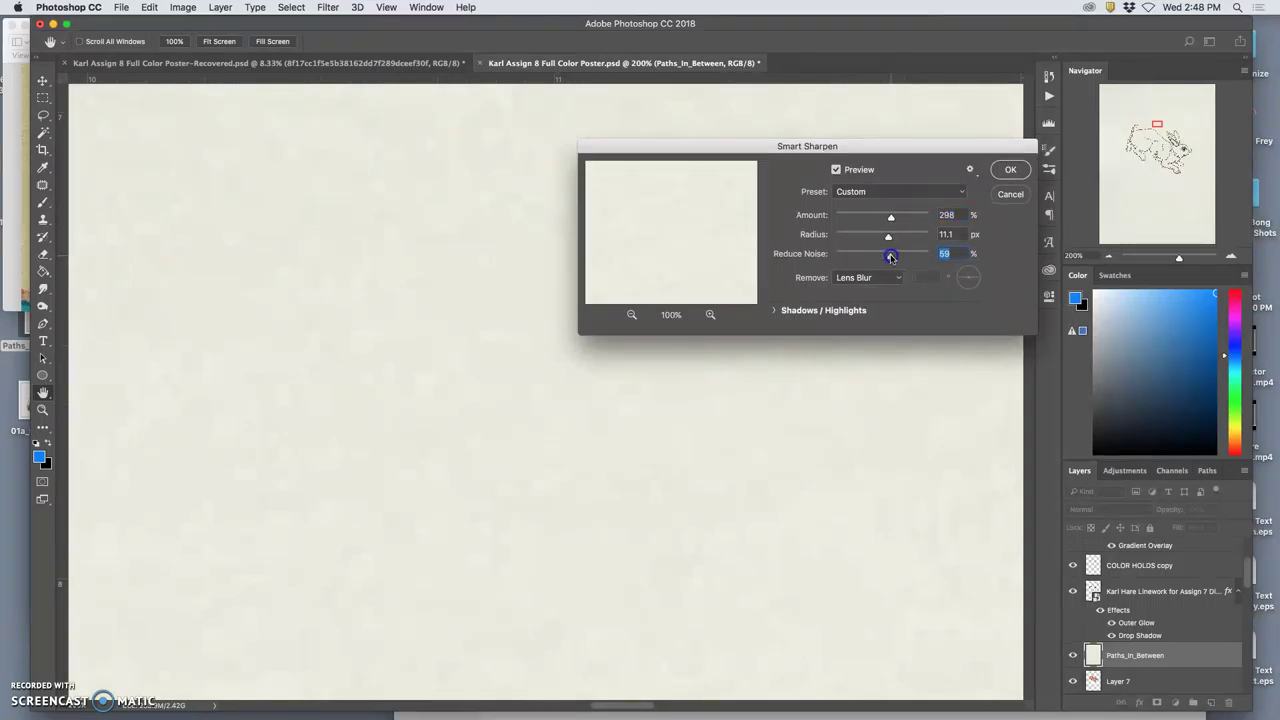
pyautogui.click(1008, 170)
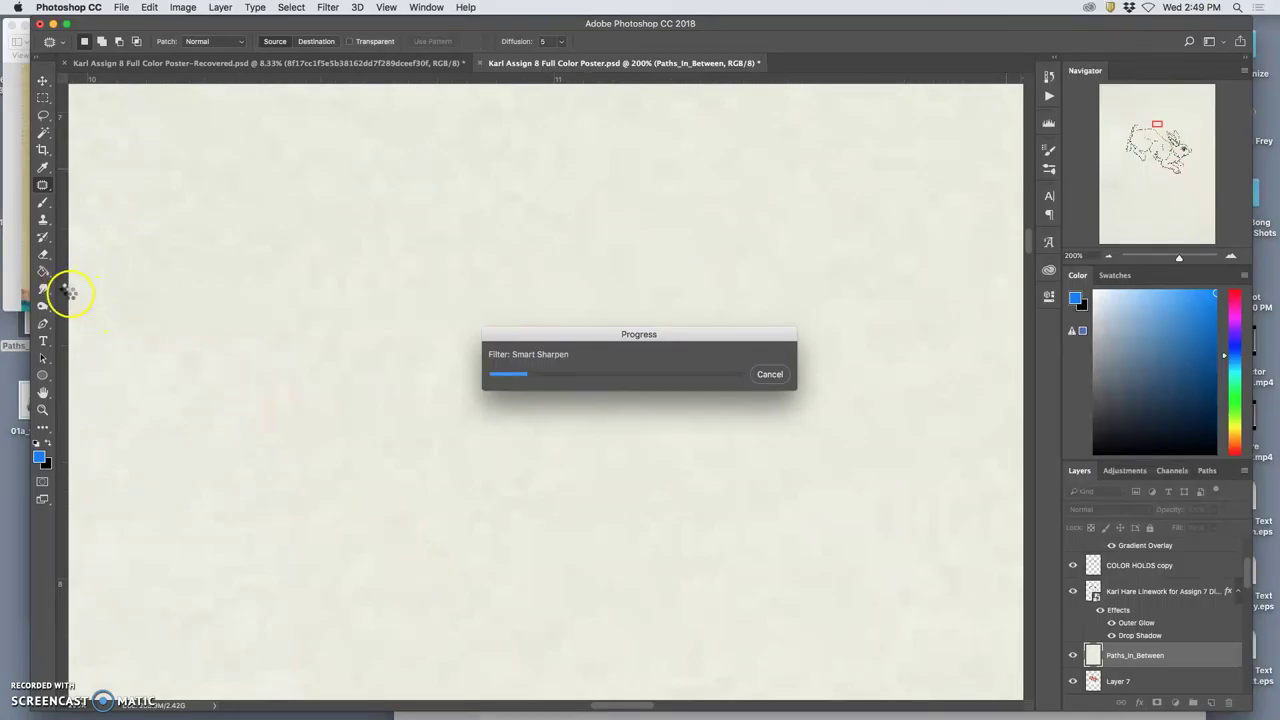
pyautogui.click(15, 266)
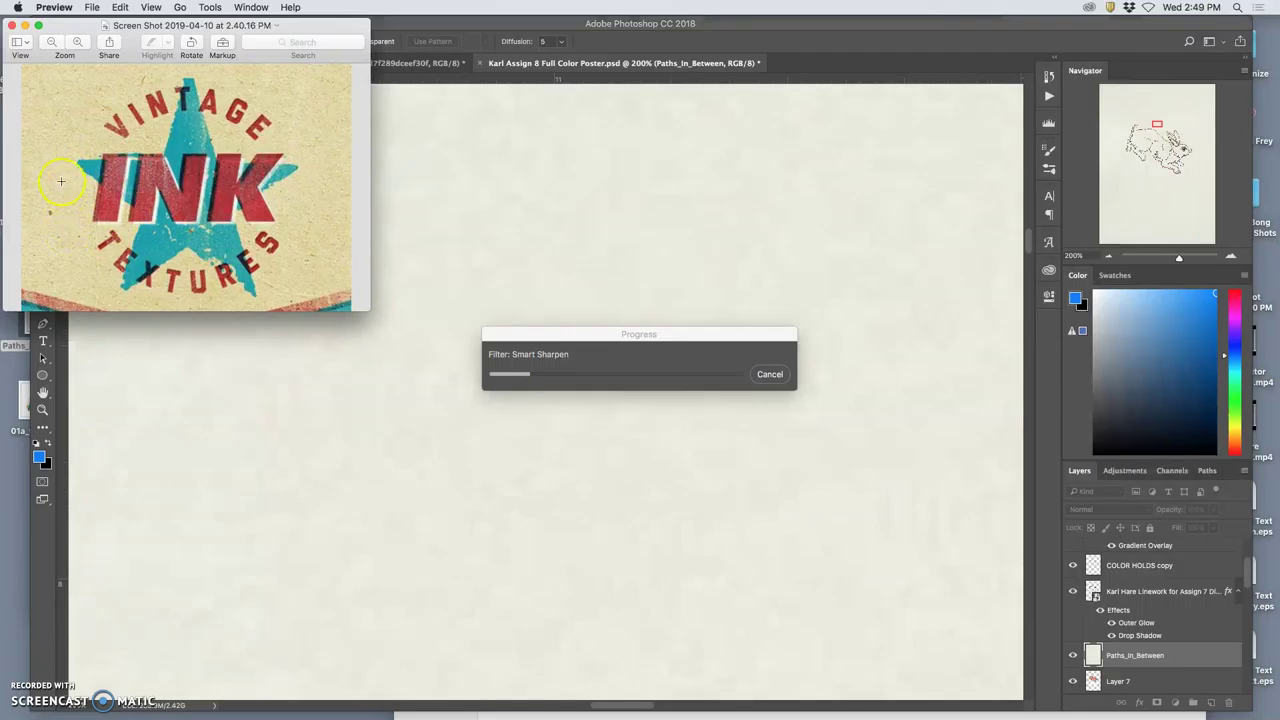
pyautogui.click(457, 242)
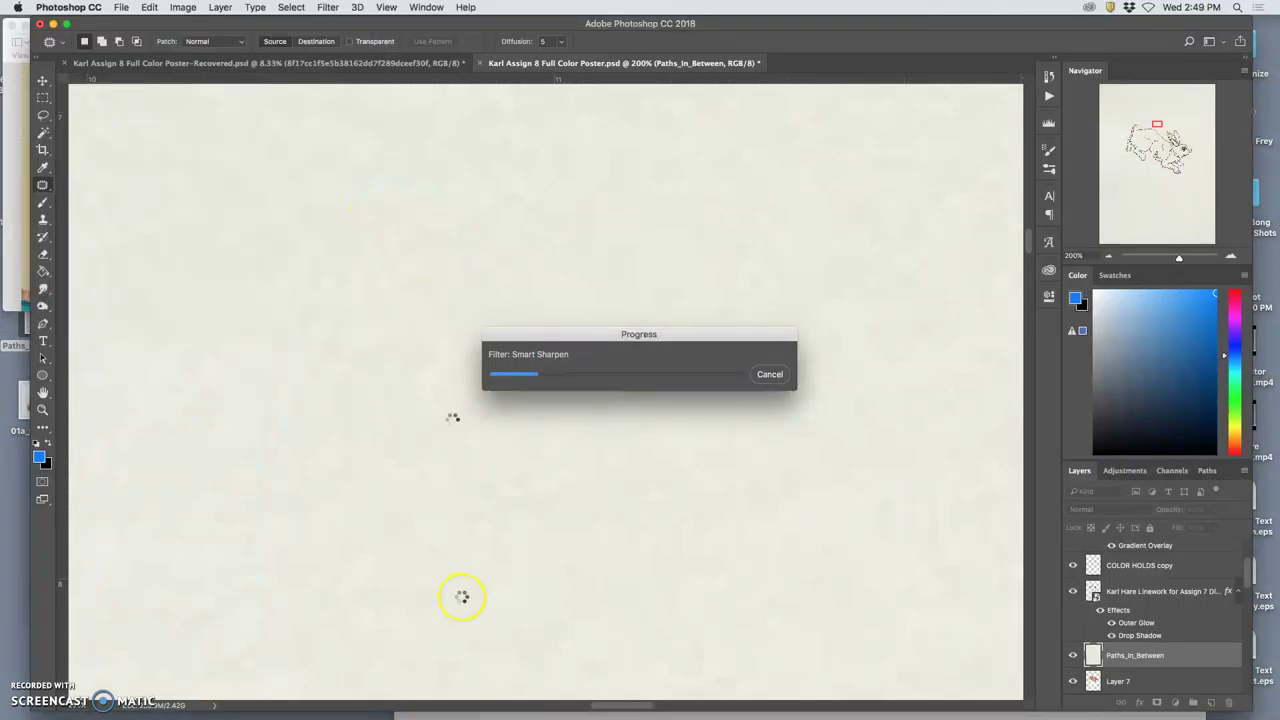
# Step: Open a new Chrome tab and search Google for 'recycled paper texture fill'
pyautogui.moveTo(464, 714)
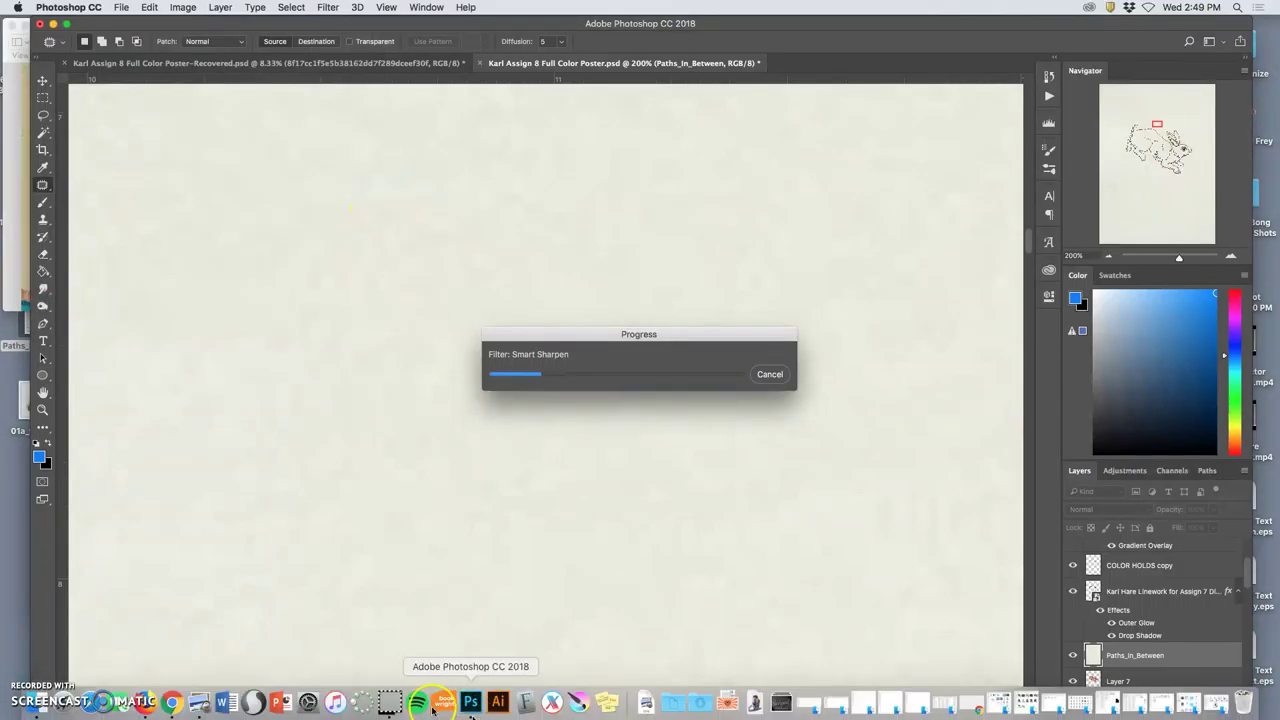
pyautogui.click(172, 702)
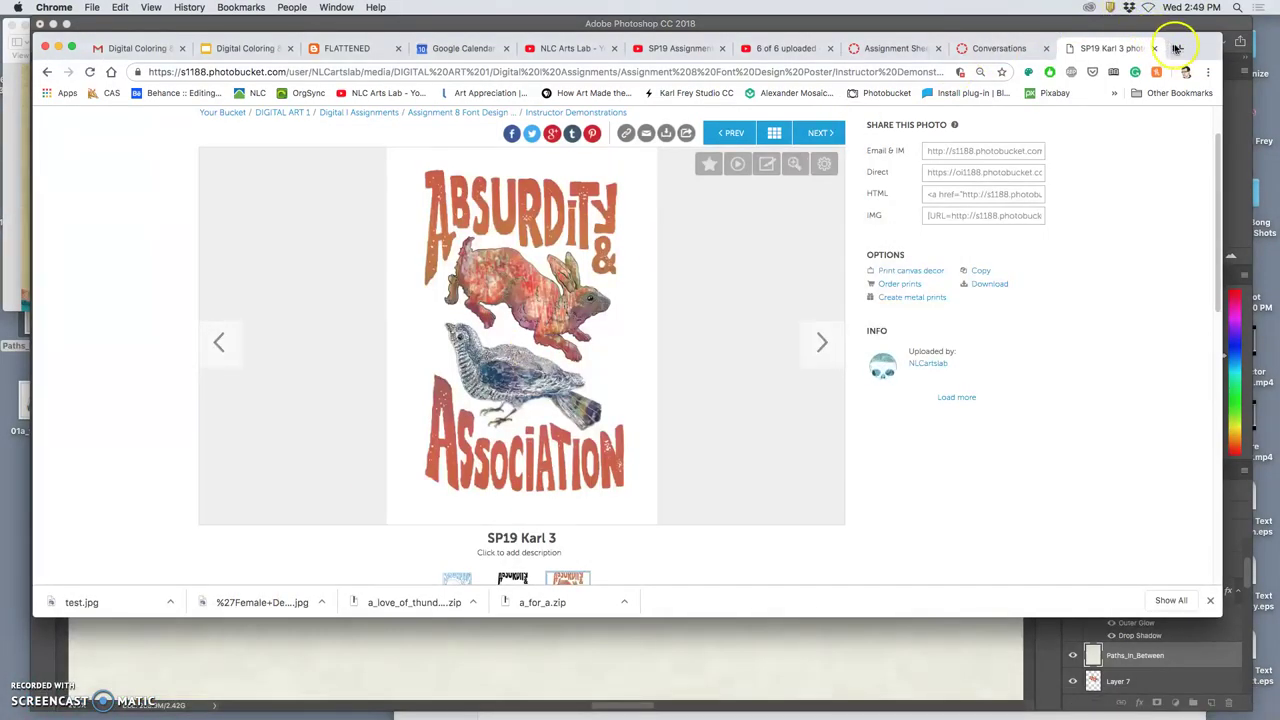
pyautogui.click(1178, 48)
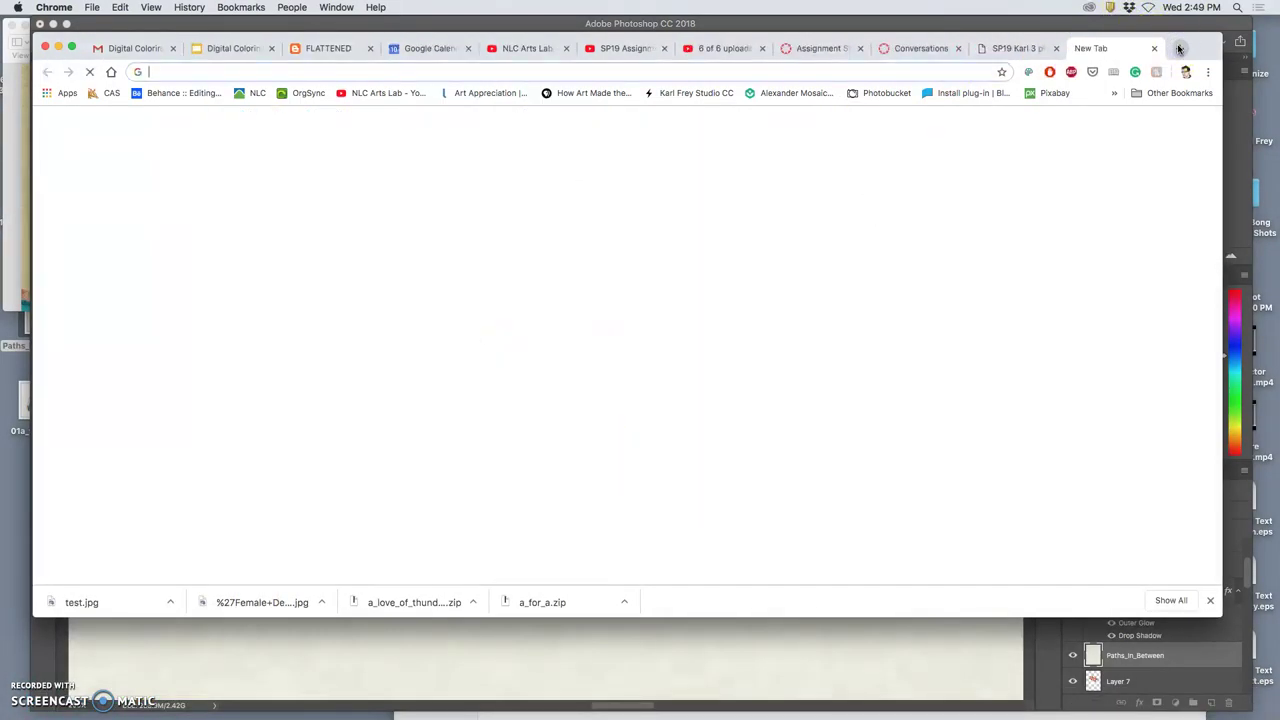
pyautogui.click(896, 140)
pyautogui.write('recycled paper')
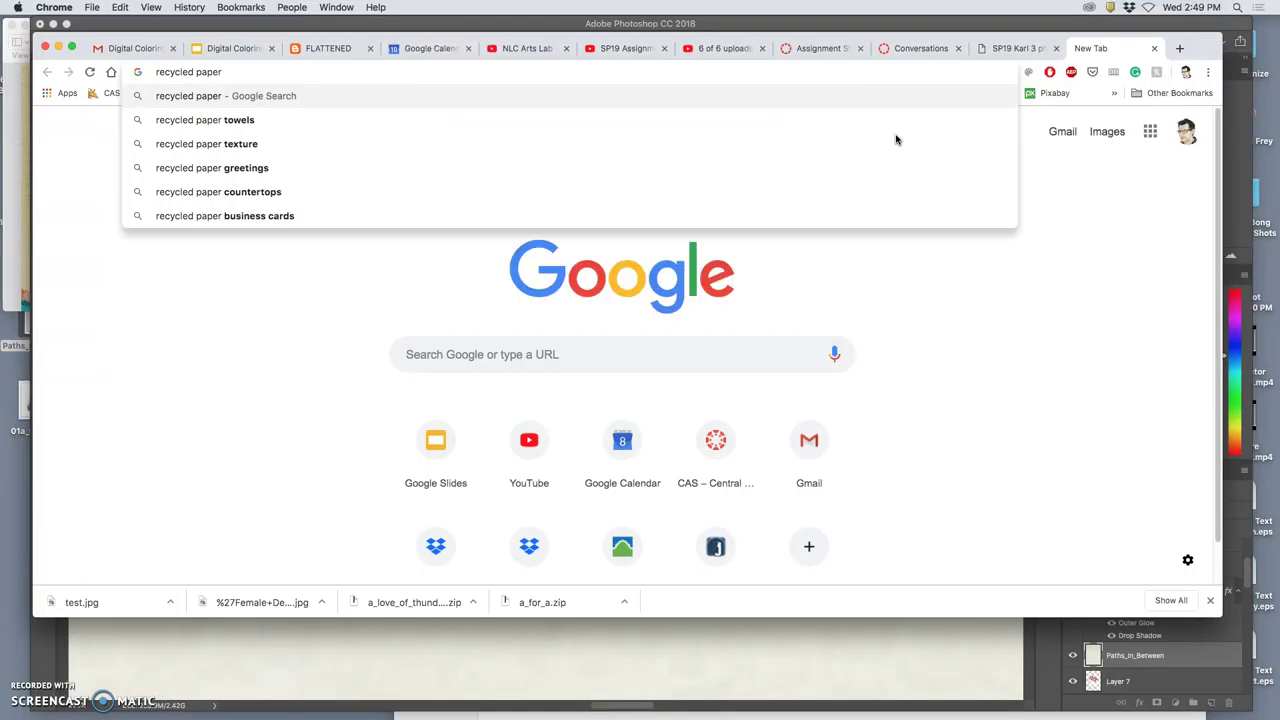
pyautogui.write(' texture ')
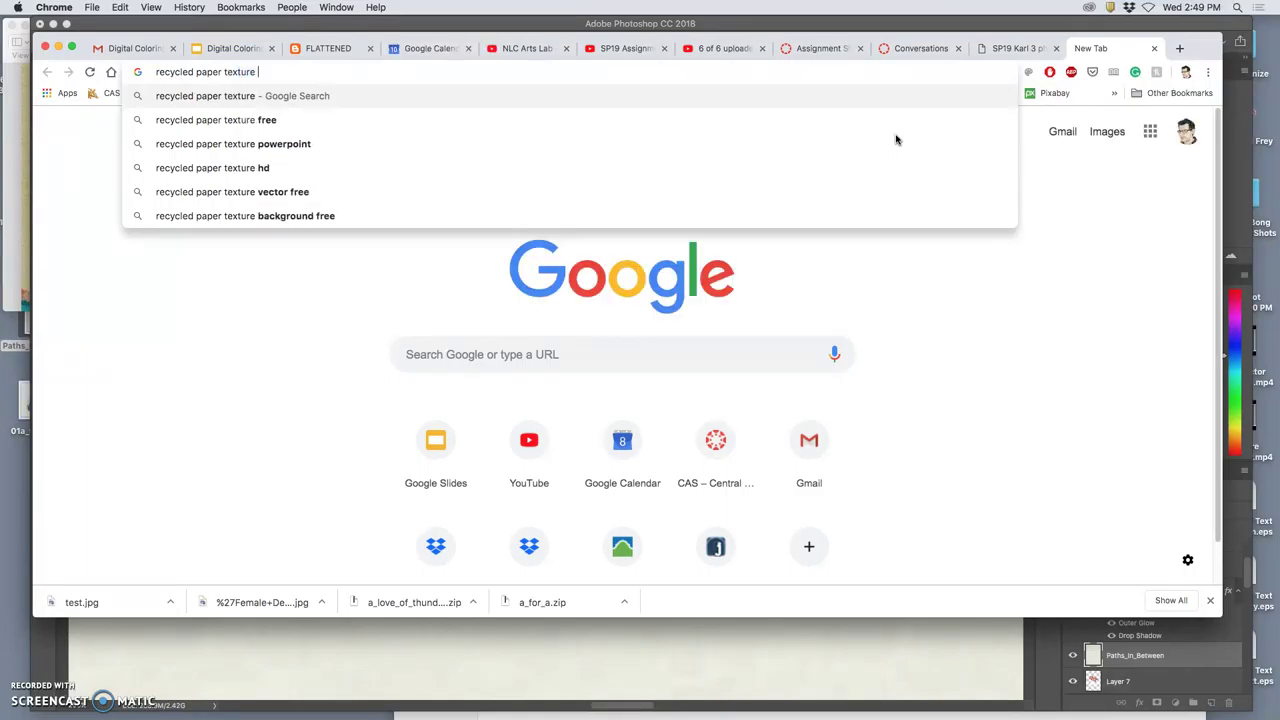
pyautogui.write('fill')
pyautogui.press('Return')
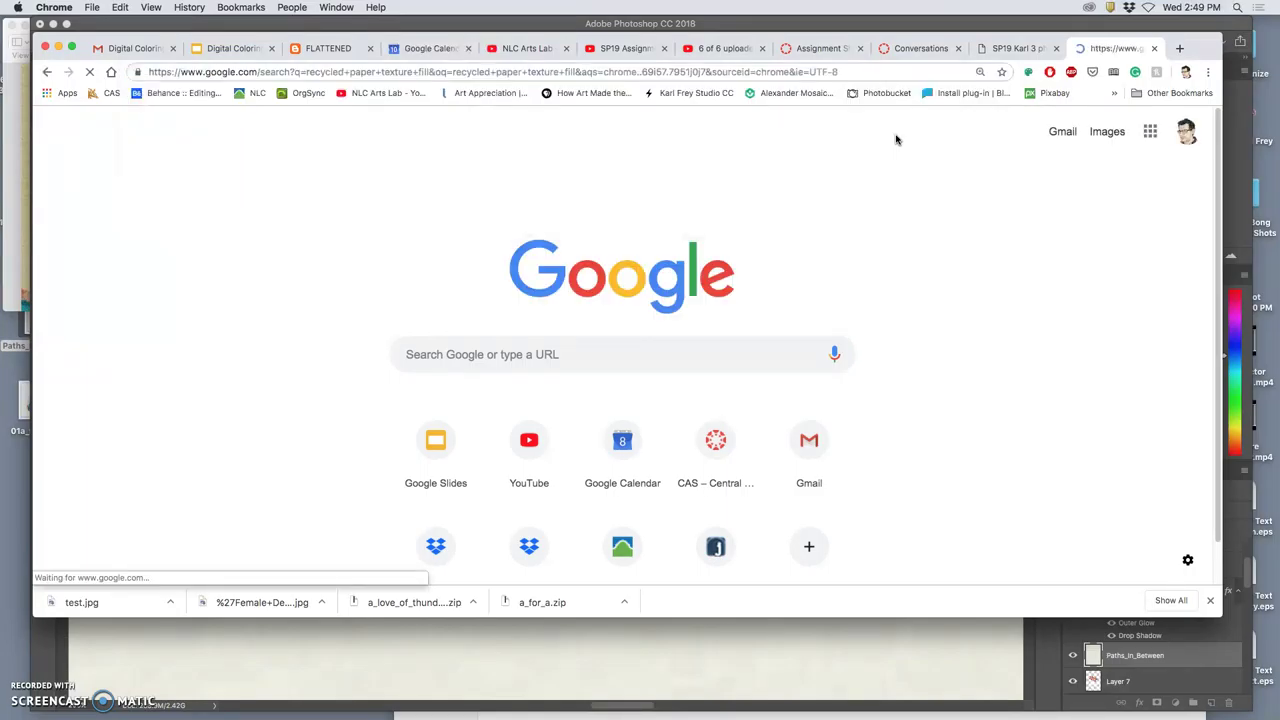
# Step: Show image results limited to images larger than 8 MP
pyautogui.click(672, 268)
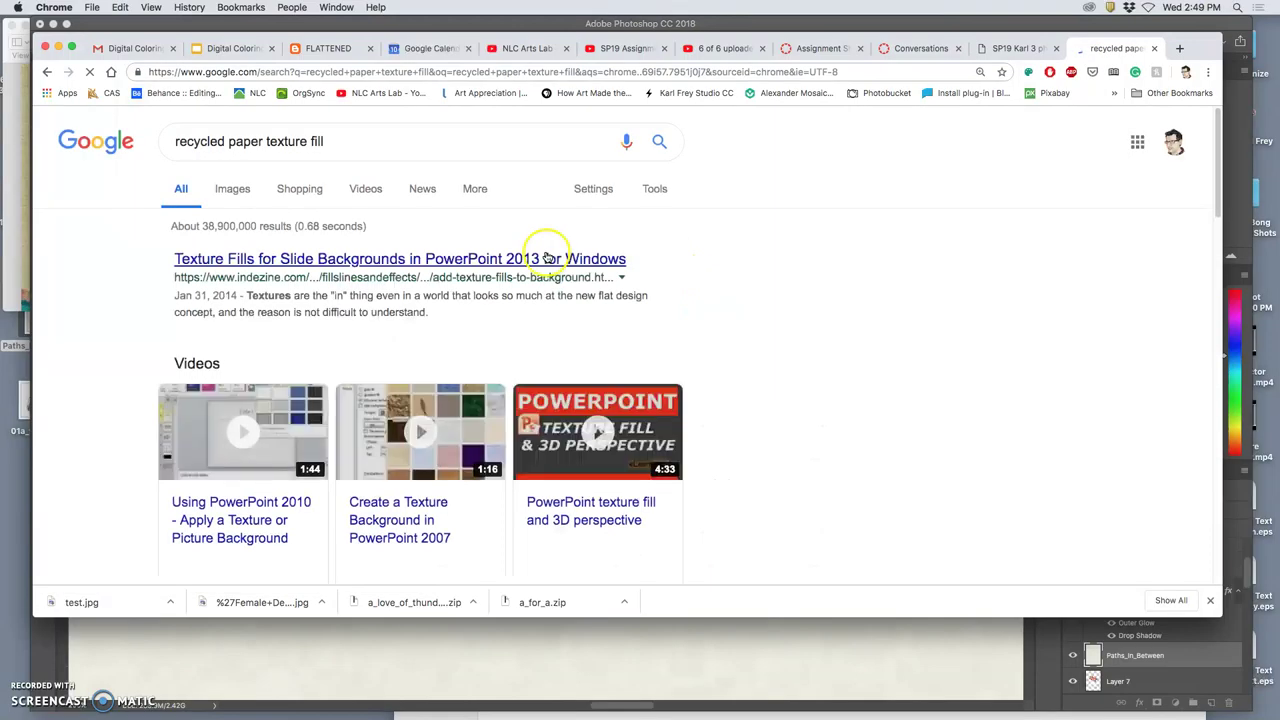
pyautogui.click(243, 190)
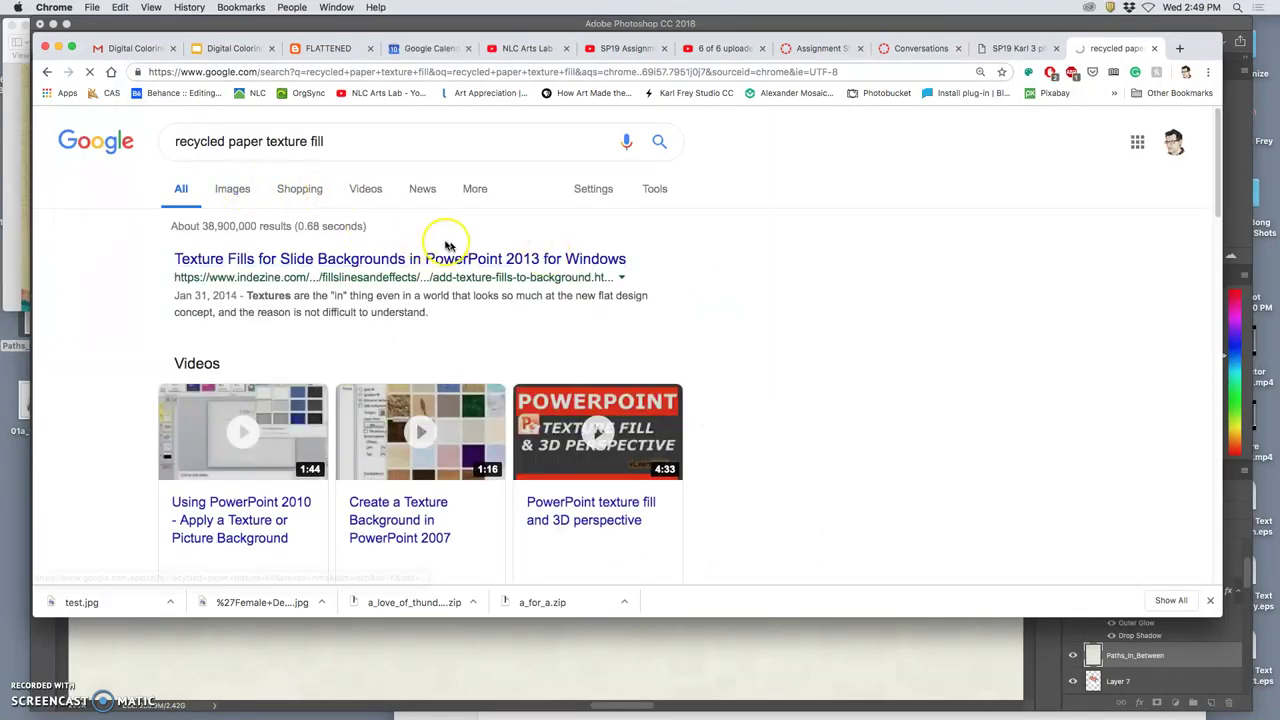
pyautogui.click(651, 190)
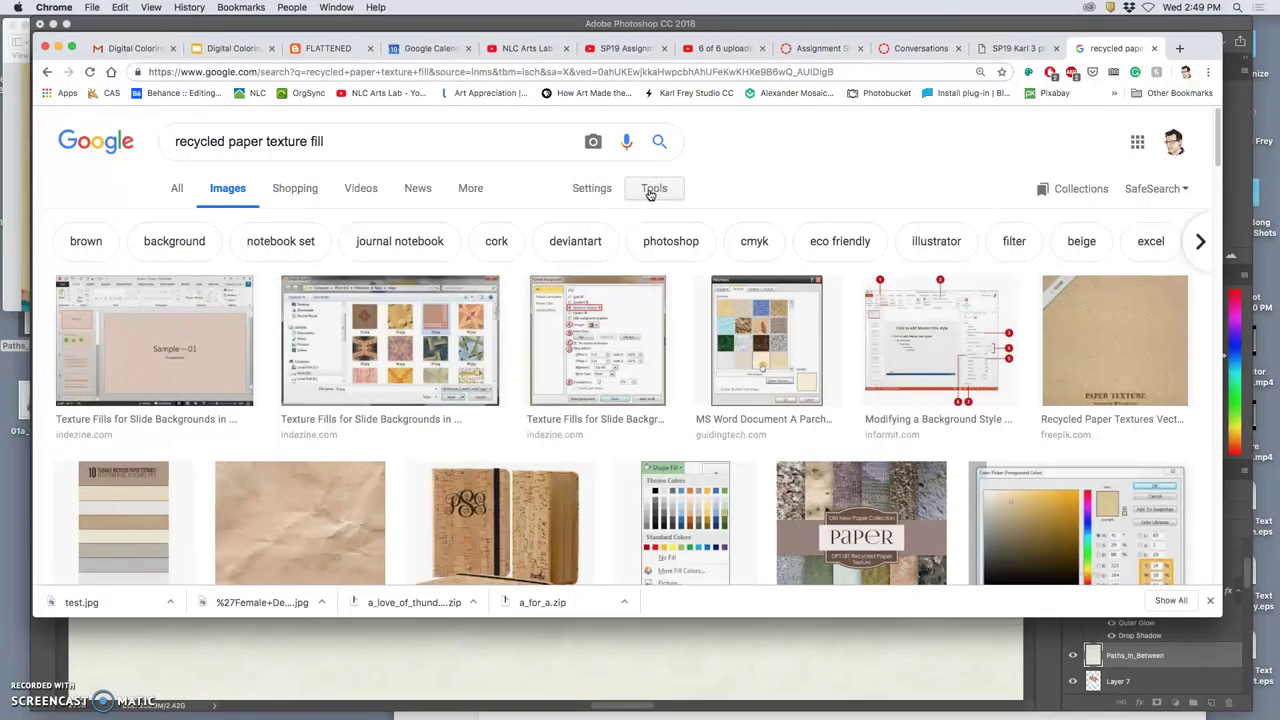
pyautogui.click(651, 192)
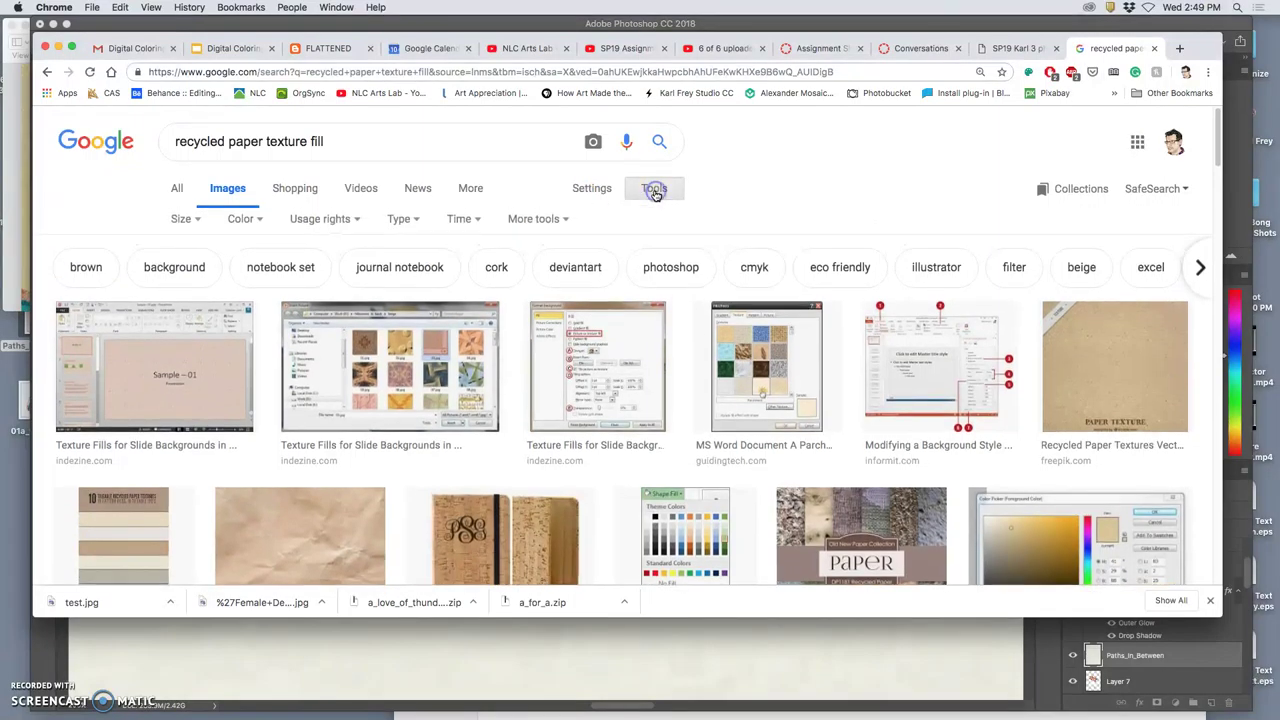
pyautogui.click(183, 222)
pyautogui.moveTo(200, 340)
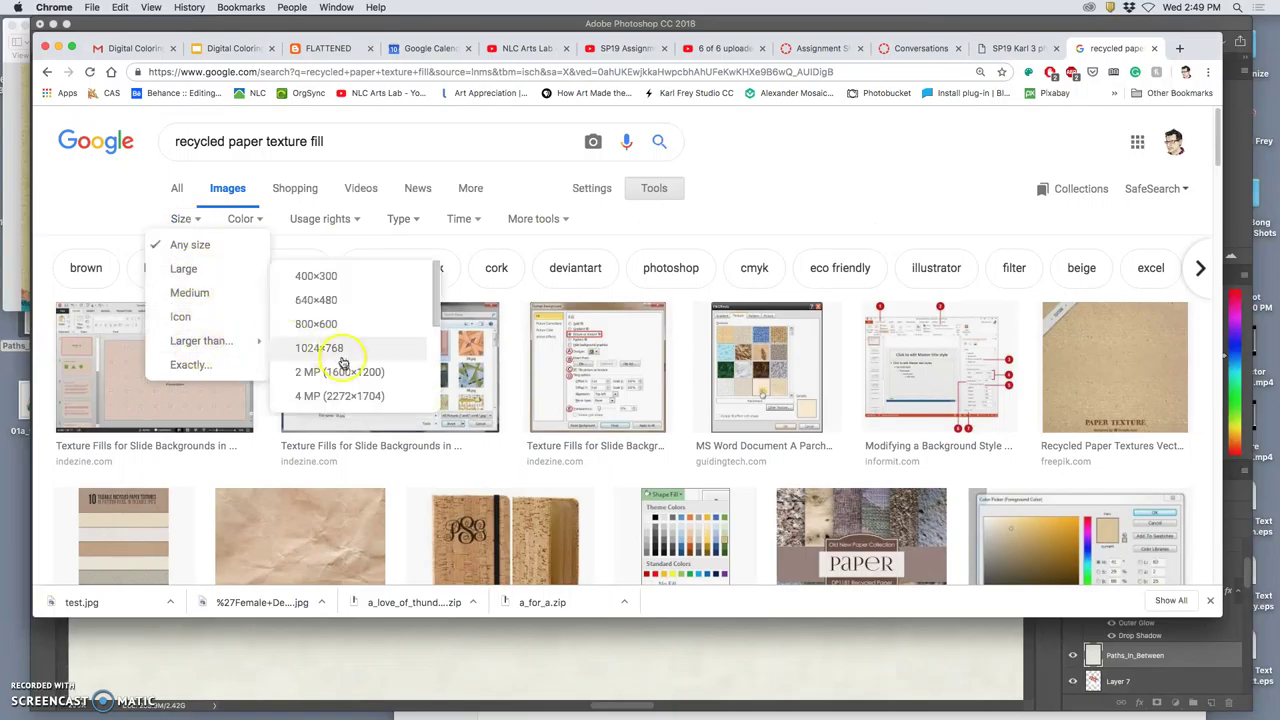
pyautogui.scroll(-1, 400, 330)
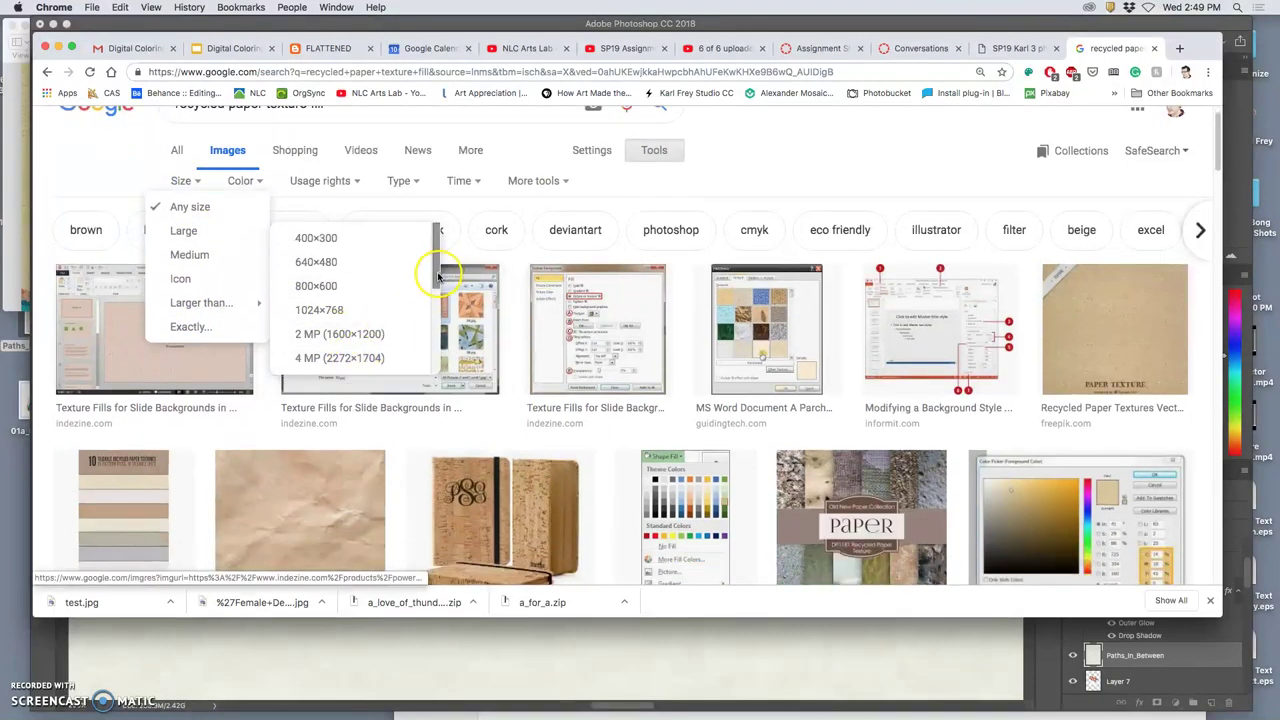
pyautogui.moveTo(430, 266); pyautogui.dragTo(435, 305)
pyautogui.click(415, 336)
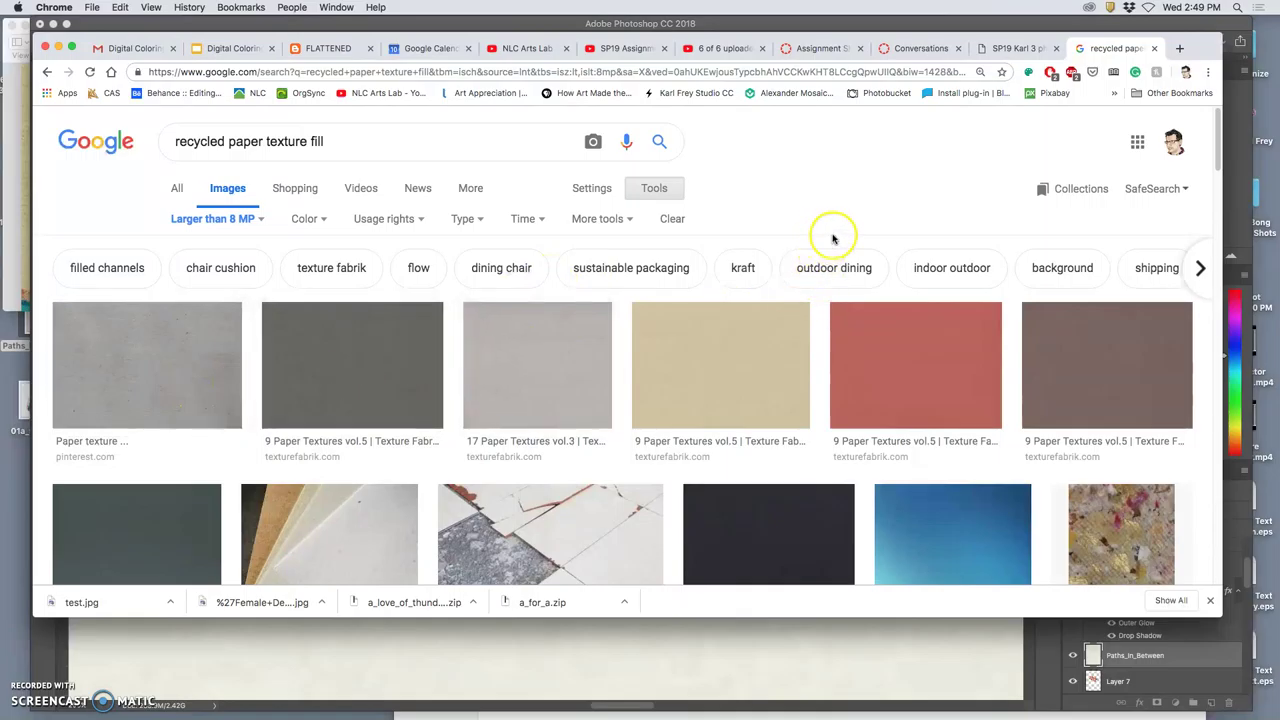
pyautogui.scroll(-5, 833, 238)
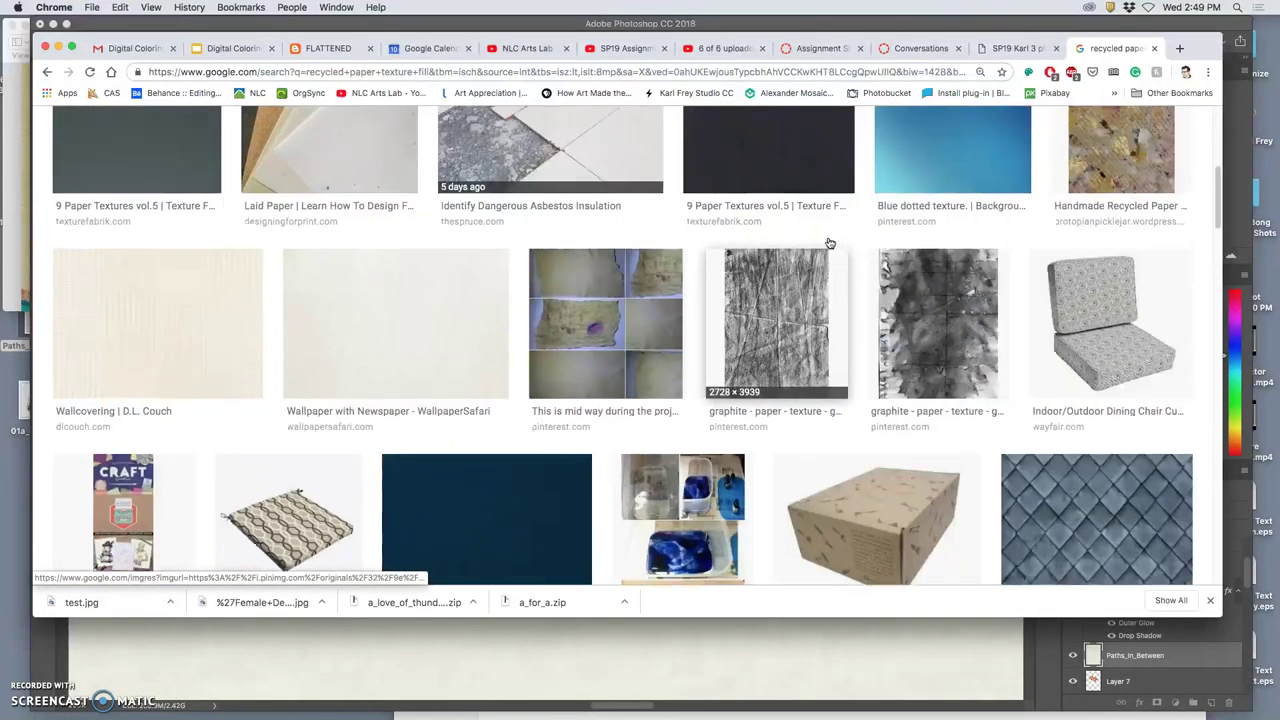
pyautogui.scroll(3, 829, 243)
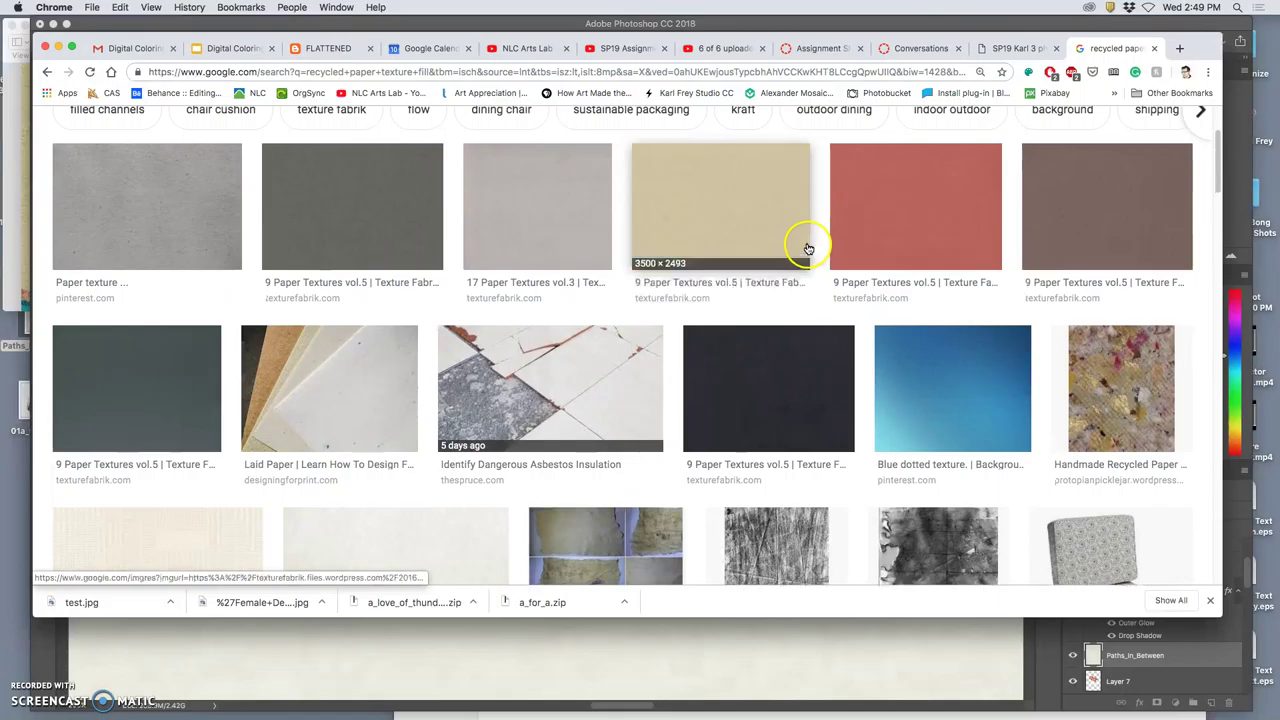
# Step: Open the first grey paper texture image in a new Chrome tab at full size
pyautogui.rightClick(190, 226)
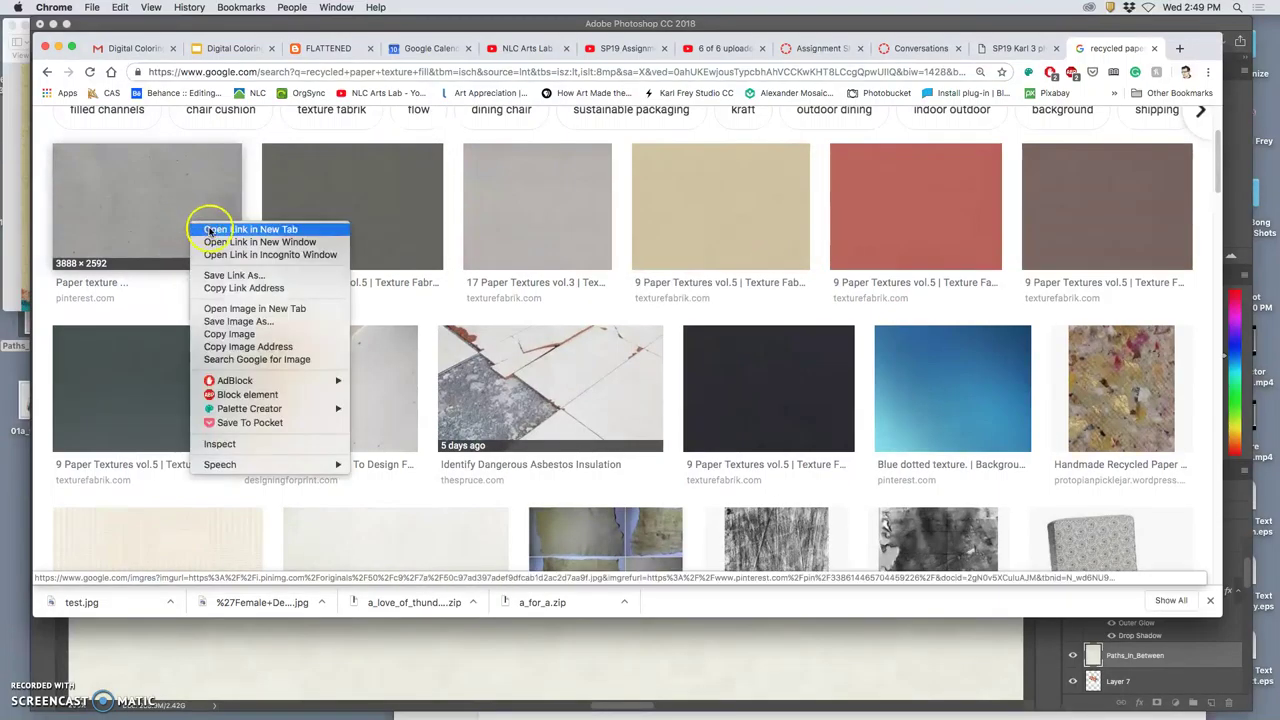
pyautogui.click(211, 231)
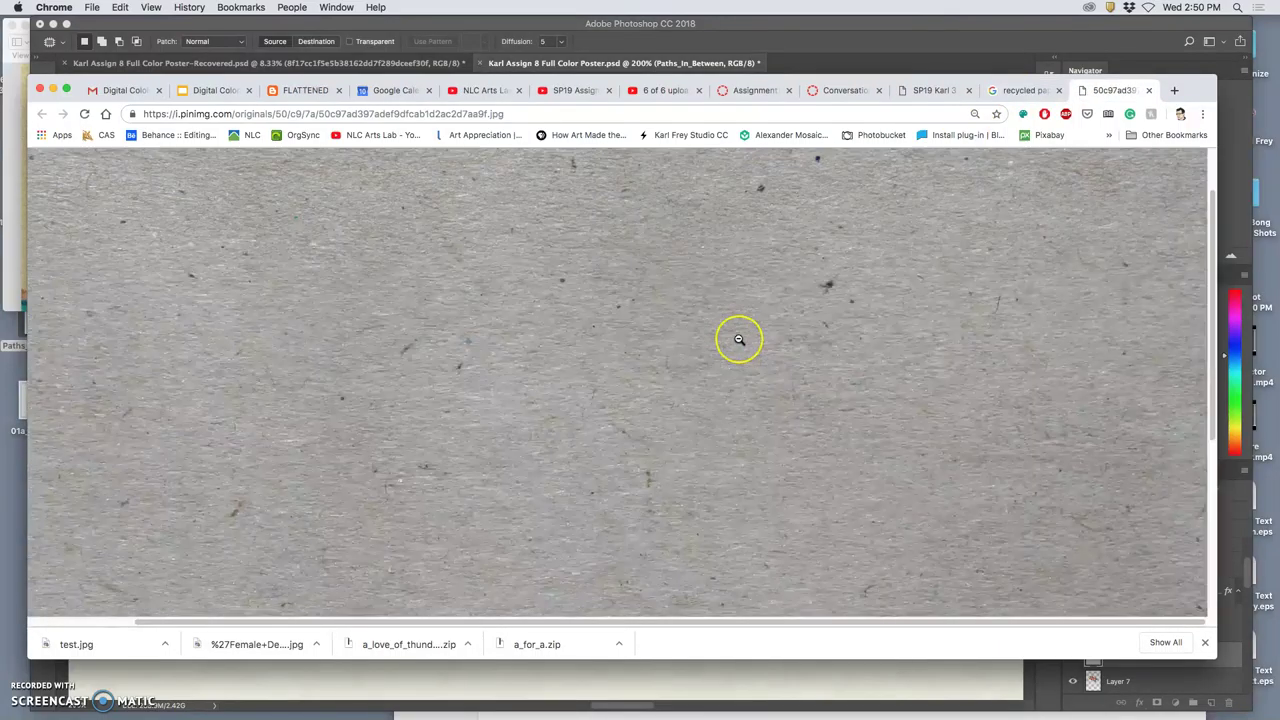
pyautogui.click(737, 337)
pyautogui.click(620, 342)
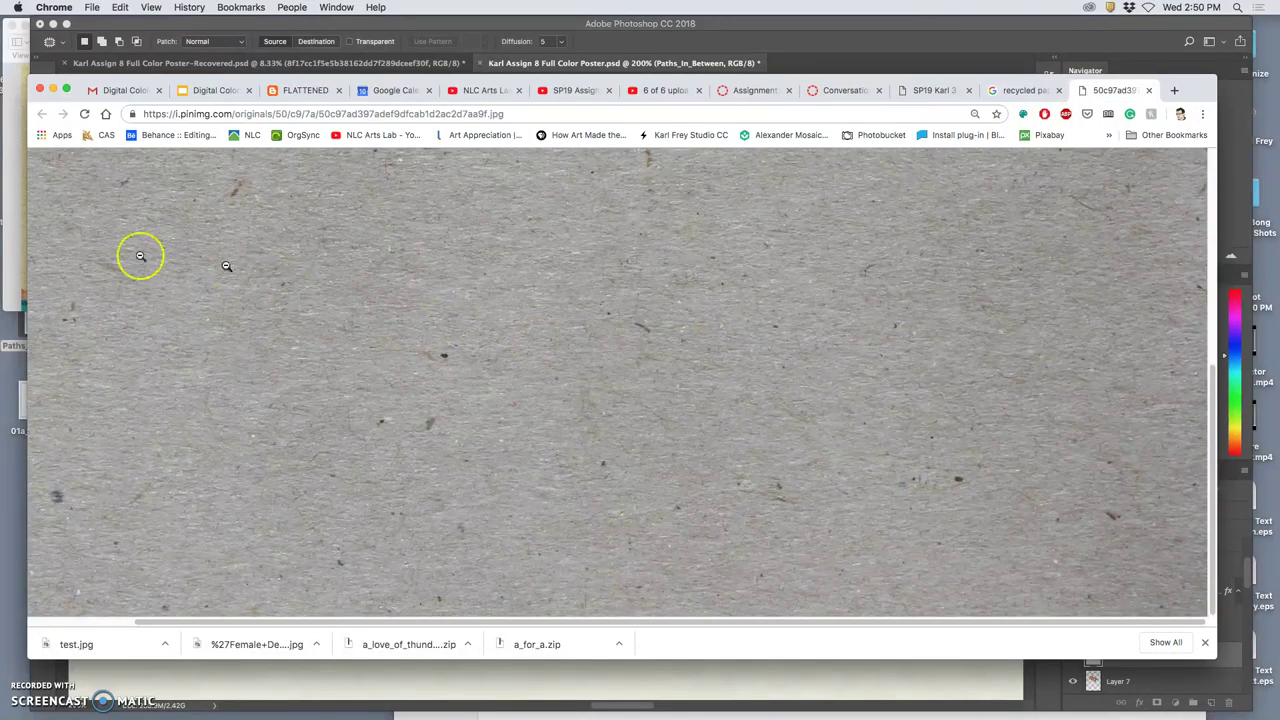
# Step: Drag the full-size paper texture onto the desktop and return to Photoshop
pyautogui.moveTo(84, 263); pyautogui.dragTo(12, 448)
pyautogui.press('F11')
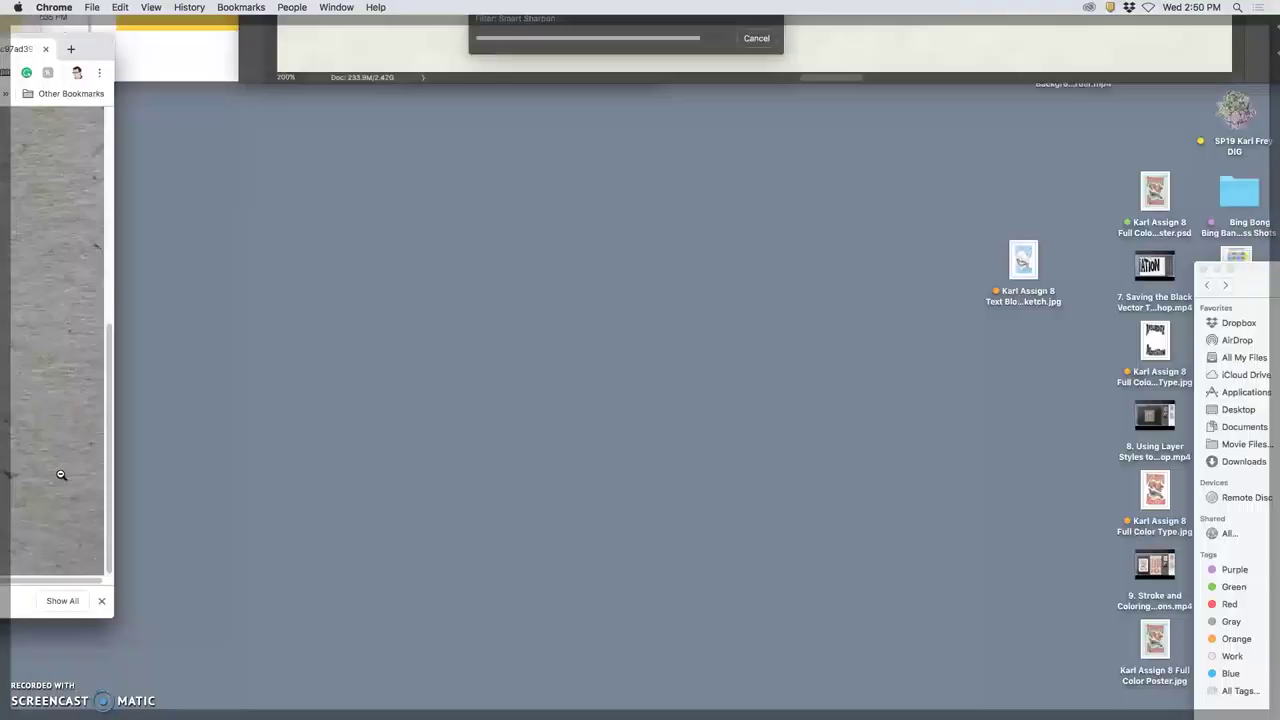
pyautogui.press('F11')
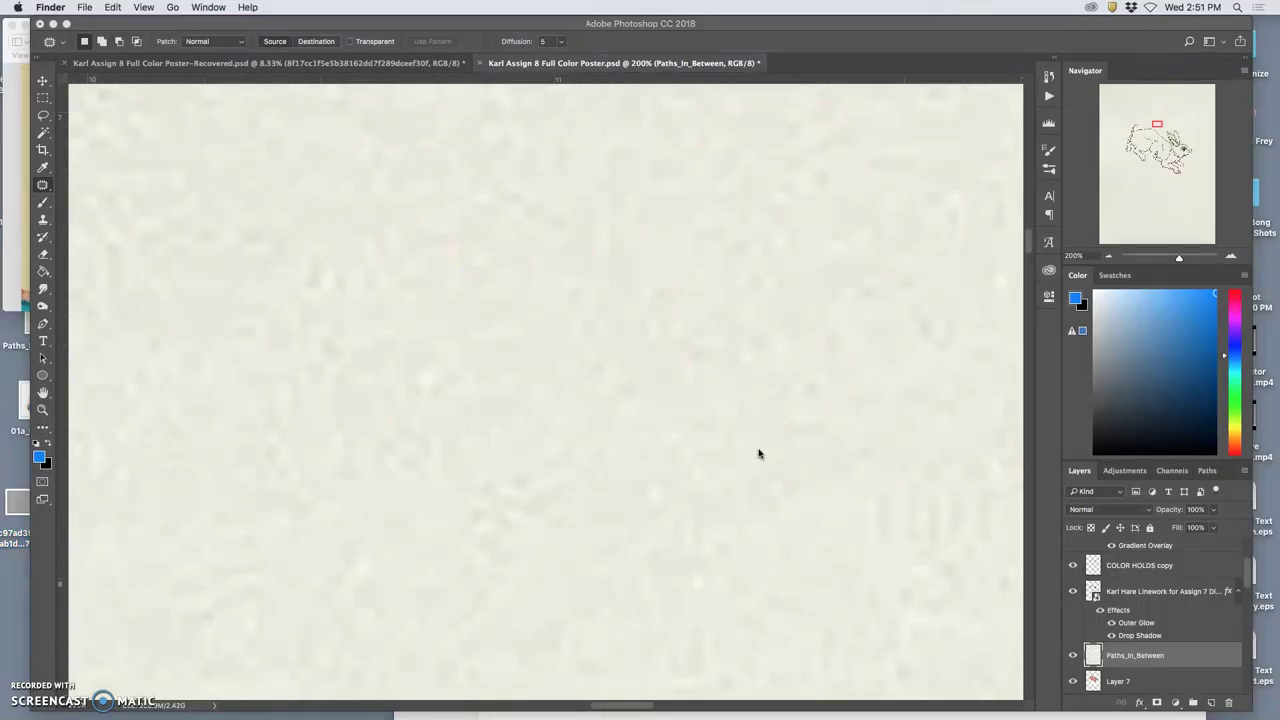
# Step: Open the History panel, pick the Lasso tool and zoom out to 25%
pyautogui.click(1150, 594)
pyautogui.moveTo(1150, 594)
pyautogui.mouseDown()
pyautogui.moveTo(1094, 126)
pyautogui.moveTo(1068, 84)
pyautogui.mouseUp()
pyautogui.click(1048, 78)
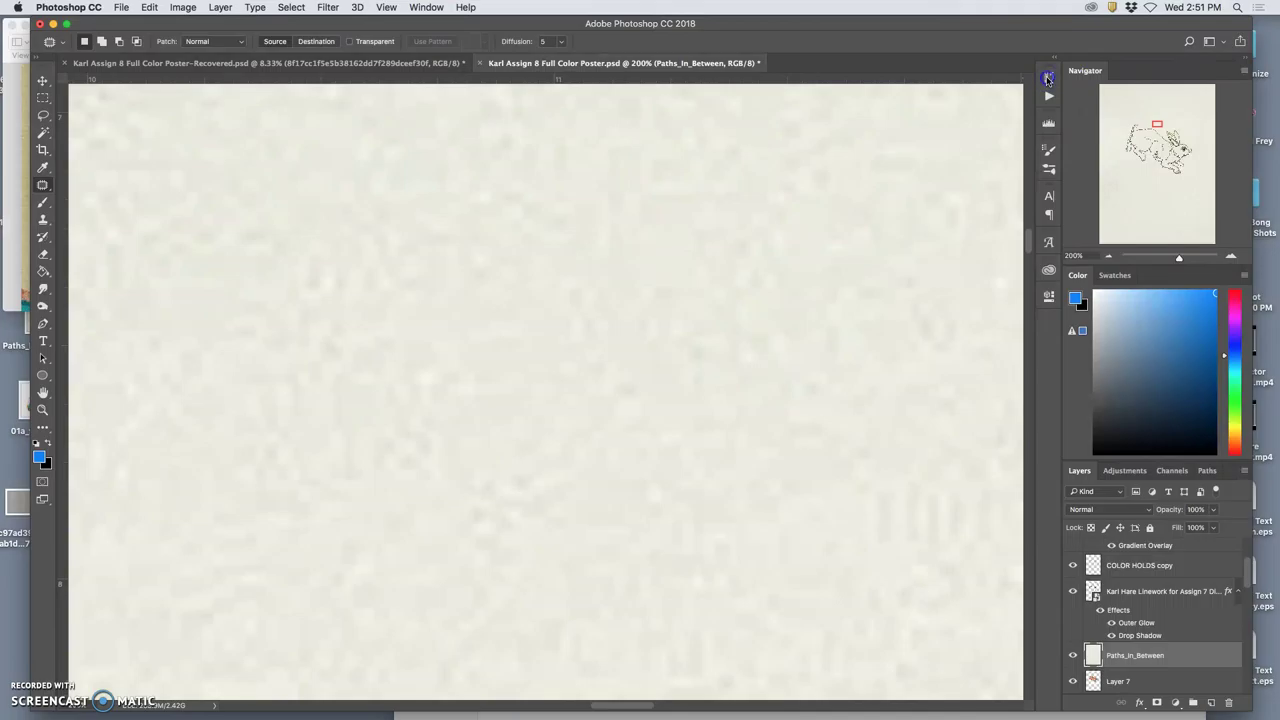
pyautogui.click(1048, 78)
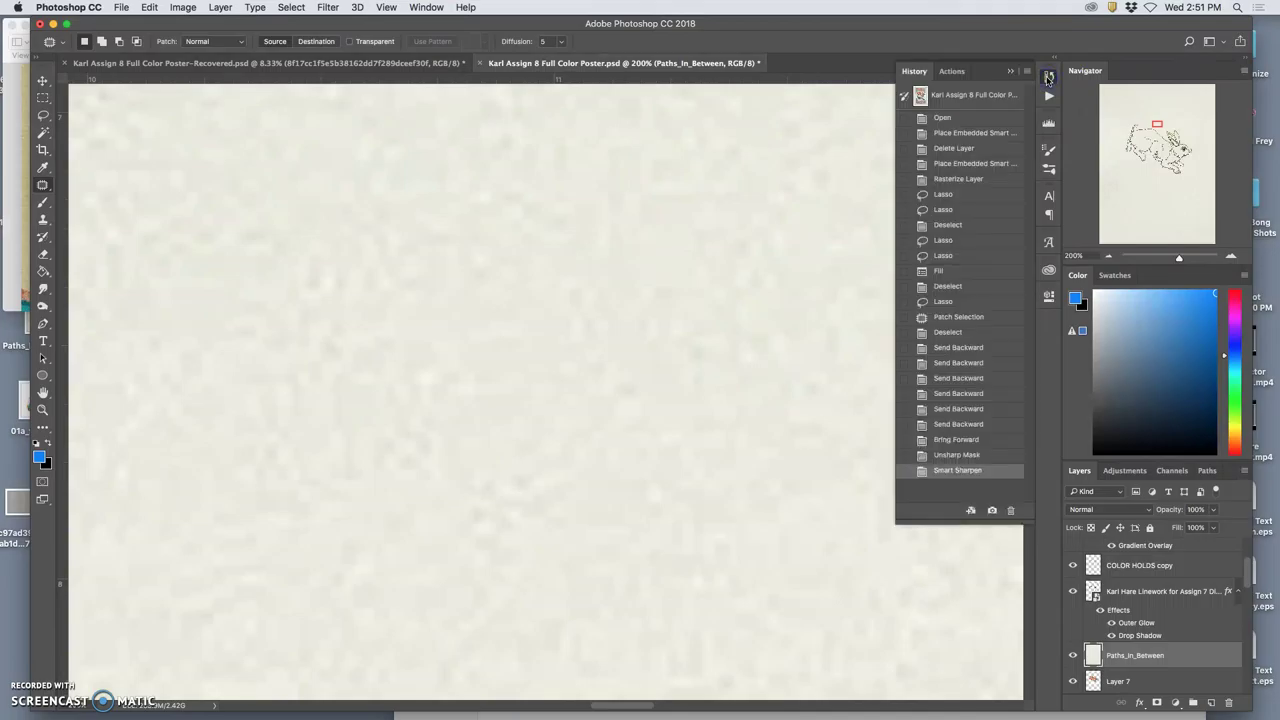
pyautogui.click(967, 471)
pyautogui.click(43, 116)
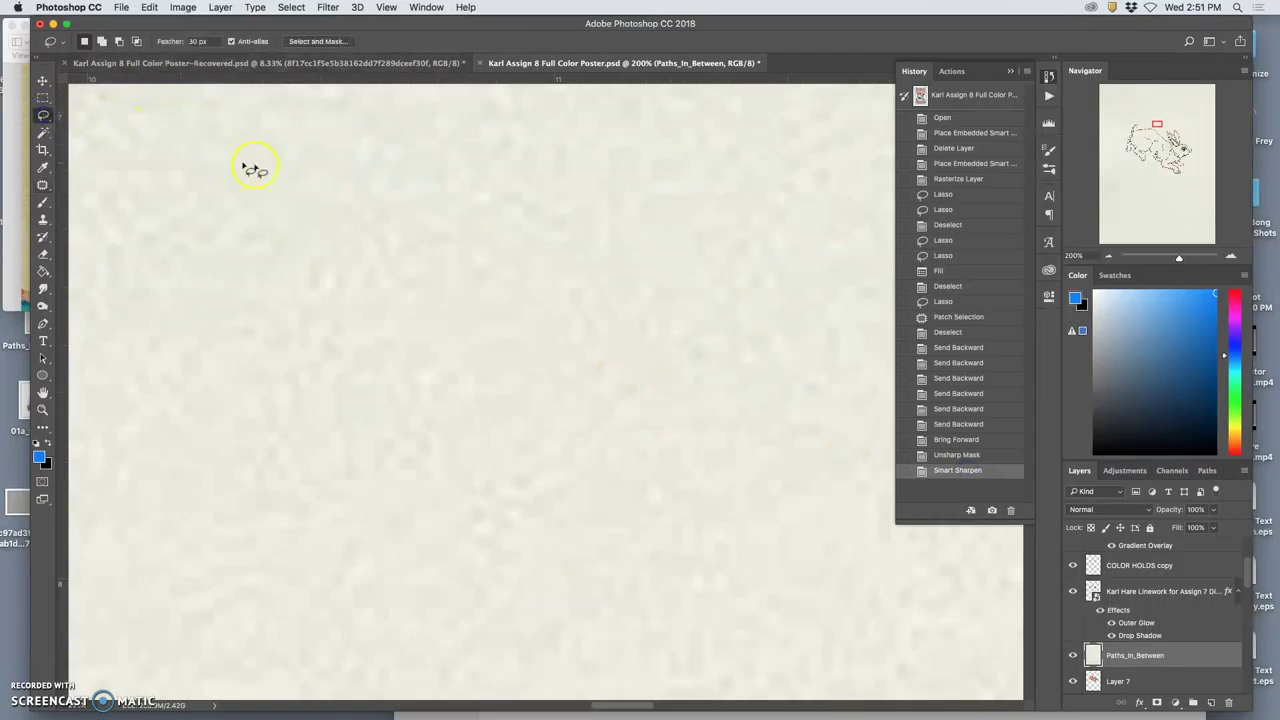
pyautogui.press('super+minus')
pyautogui.press('super+minus')
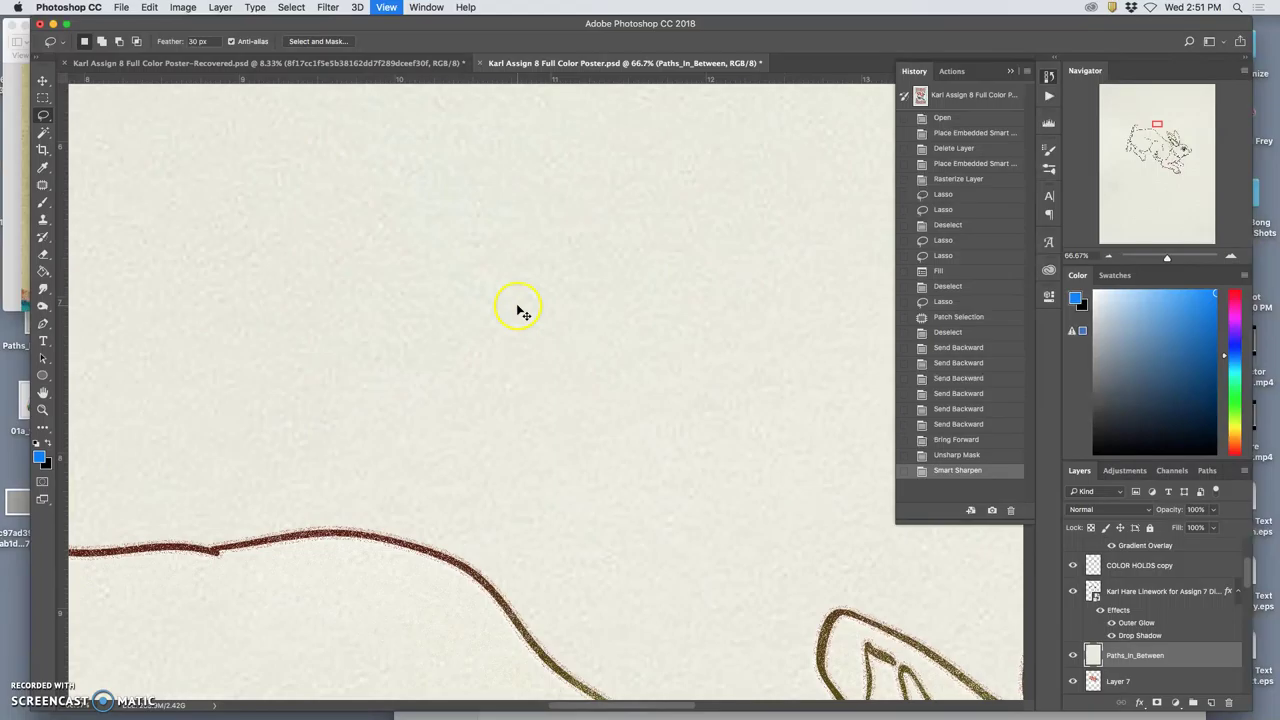
pyautogui.press('super+minus')
pyautogui.press('super+minus')
pyautogui.press('super+minus')
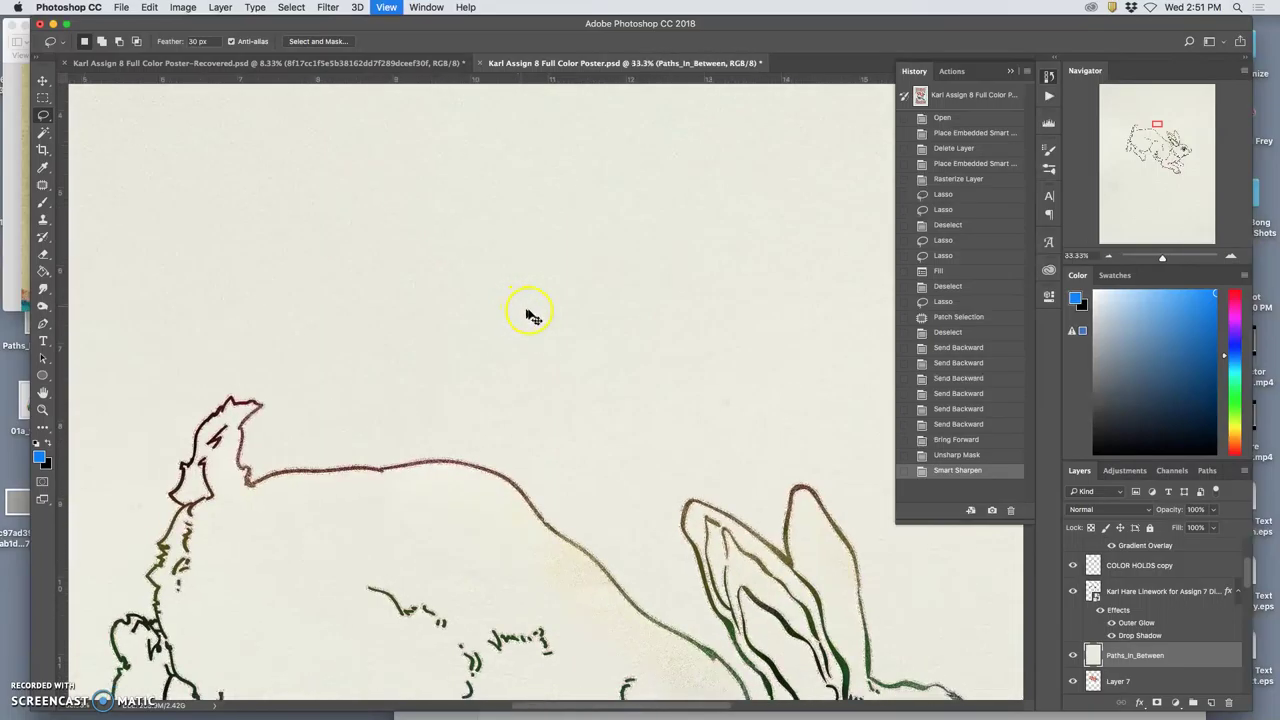
# Step: Check Paths_In_Between's visibility, then send it one step down the layer stack
pyautogui.scroll(-10, 541, 319)
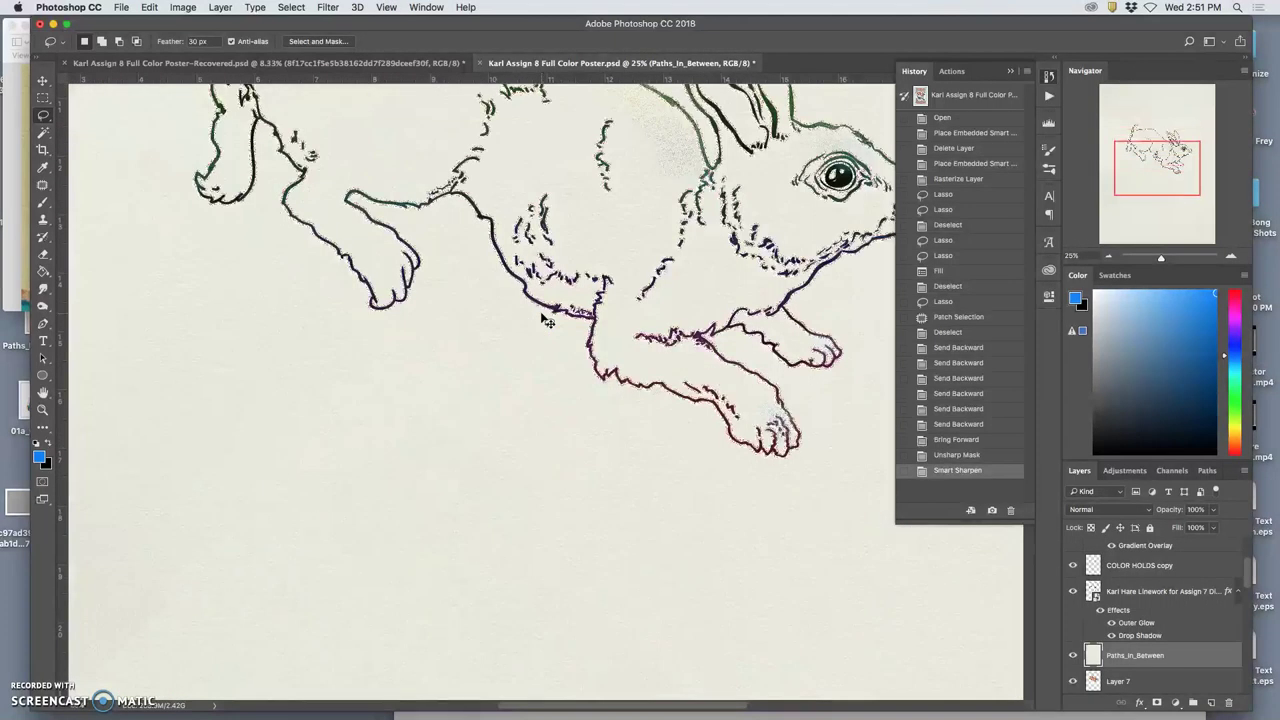
pyautogui.scroll(3, 541, 319)
pyautogui.scroll(3, 541, 319)
pyautogui.click(950, 590)
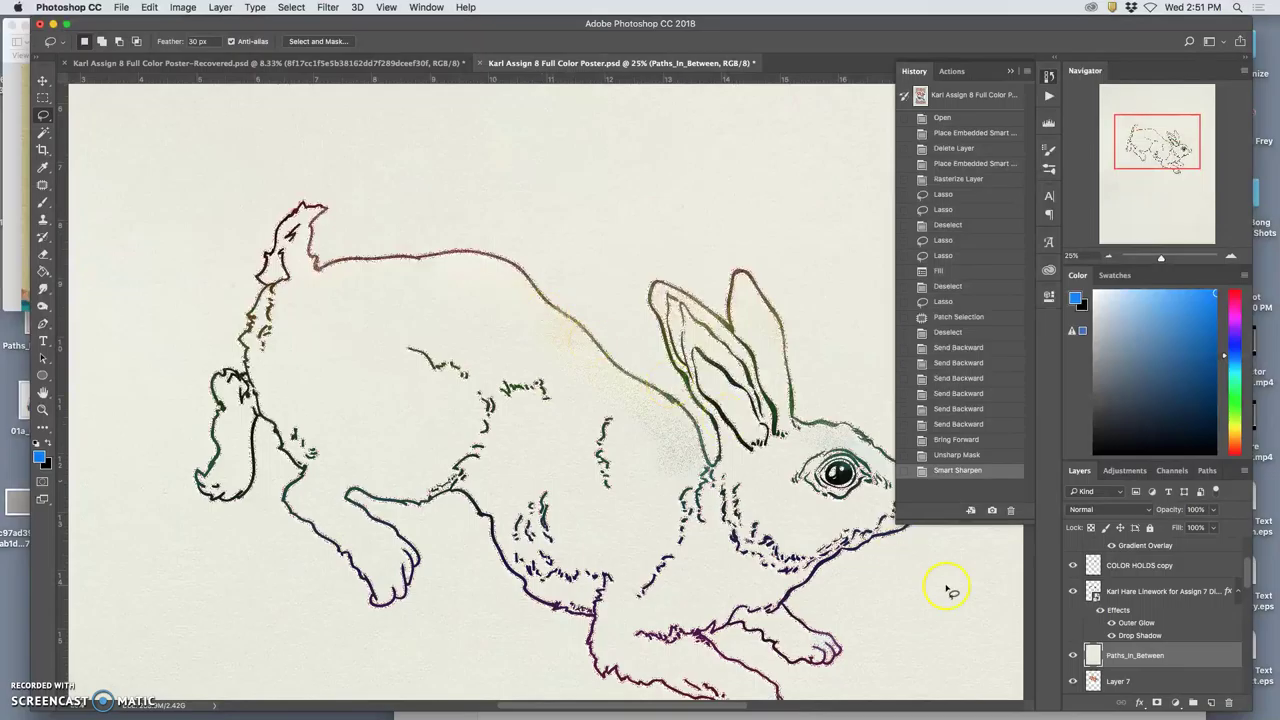
pyautogui.click(1073, 655)
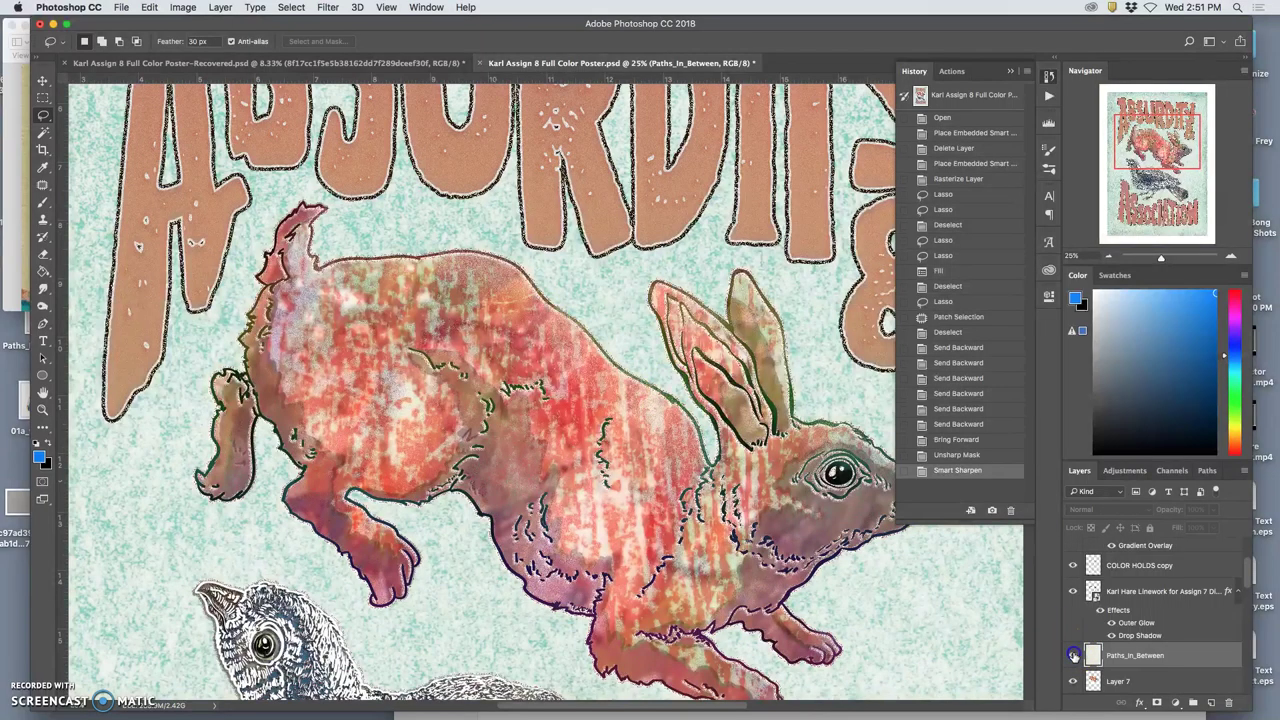
pyautogui.click(1073, 655)
pyautogui.click(972, 615)
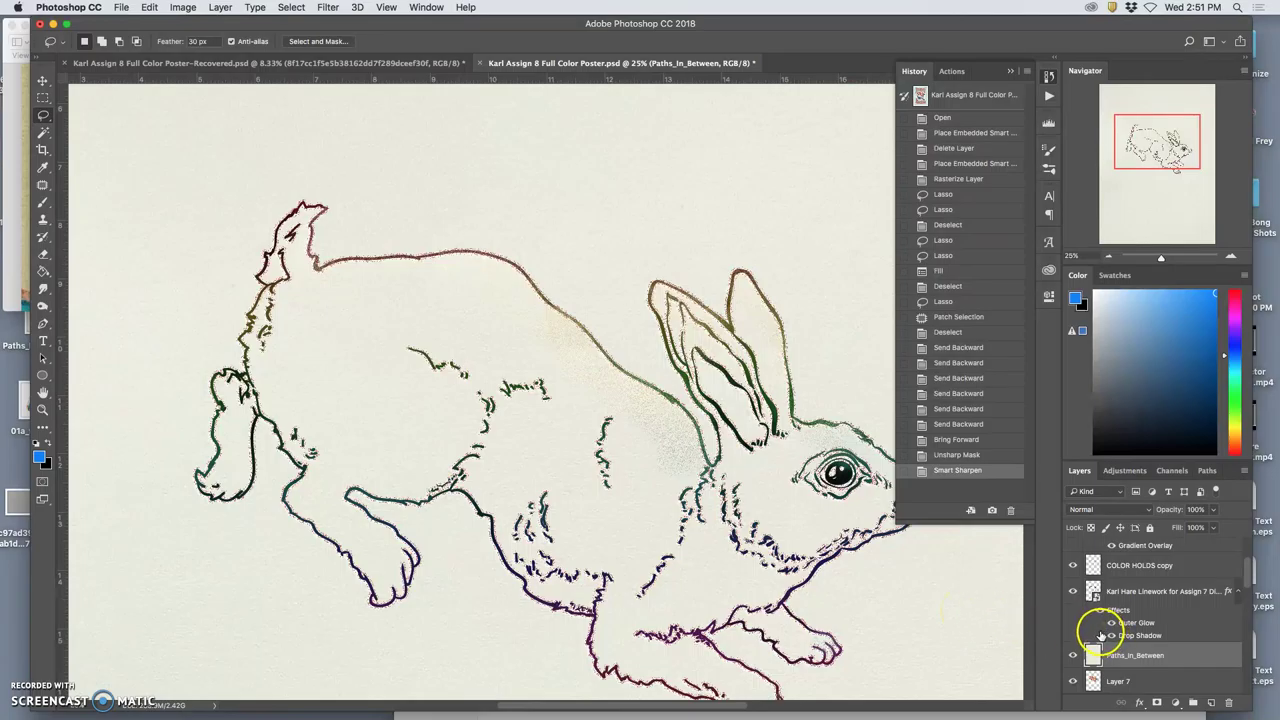
pyautogui.press('super+bracketleft')
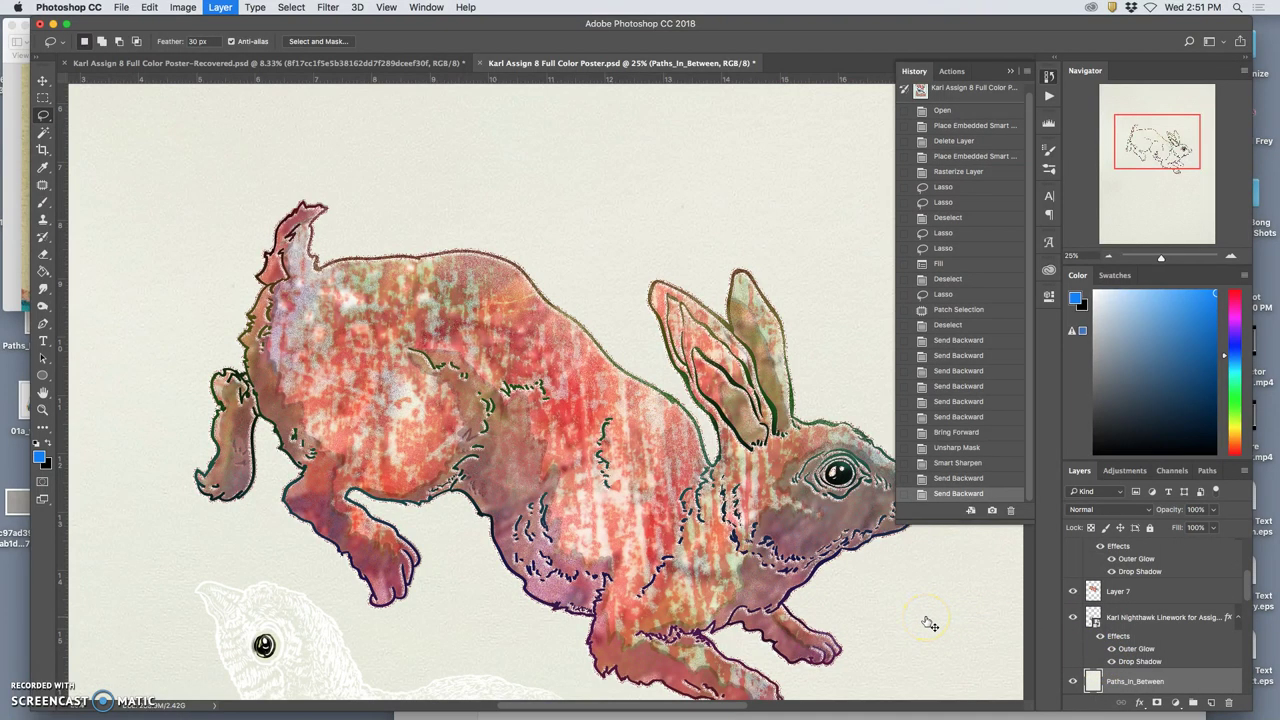
# Step: Send Paths_In_Between further down, below the green texture layer
pyautogui.press('super+bracketleft')
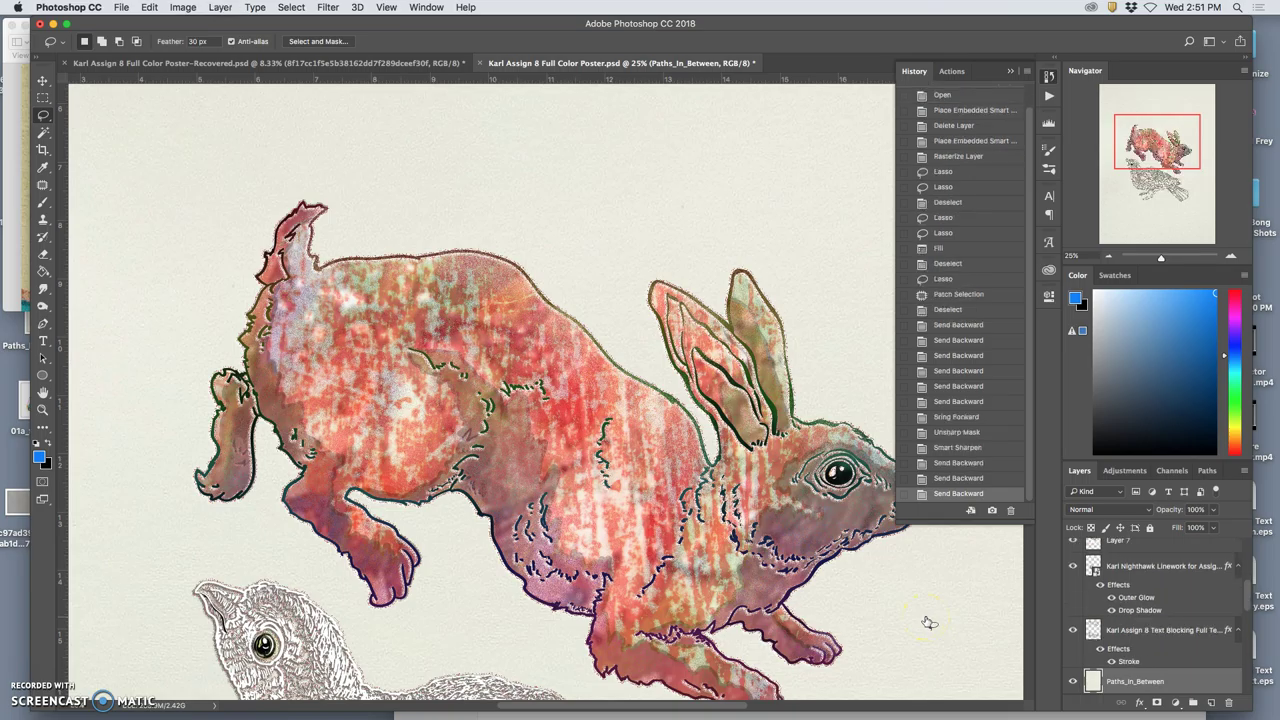
pyautogui.scroll(-10, 929, 622)
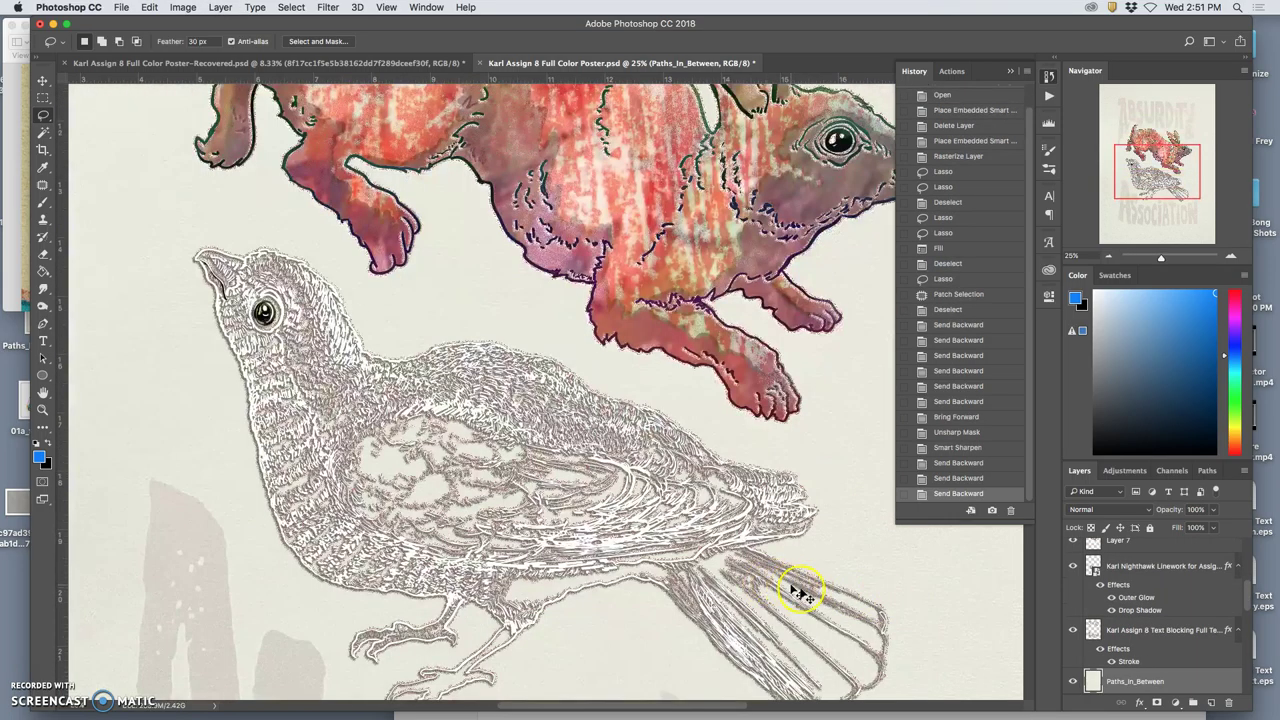
pyautogui.press('super+bracketleft')
pyautogui.press('super+bracketleft')
pyautogui.press('super+bracketleft')
pyautogui.press('super+bracketleft')
pyautogui.press('super+bracketleft')
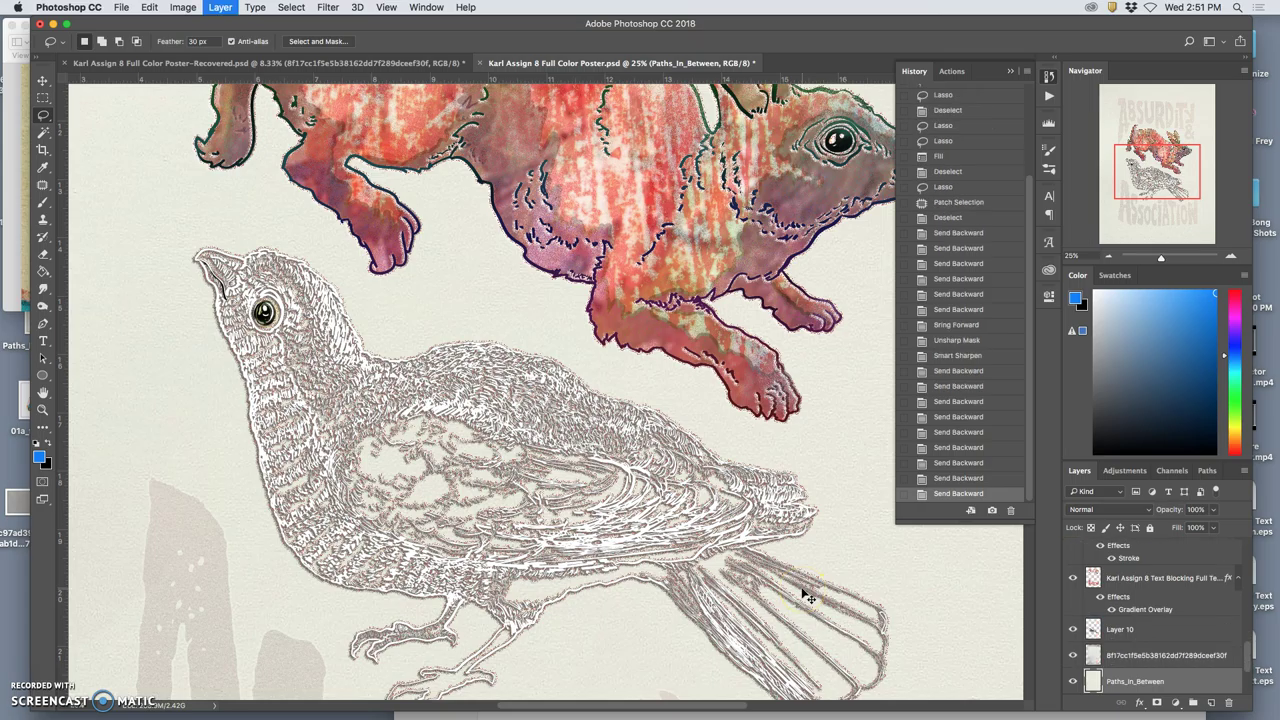
pyautogui.press('super+bracketleft')
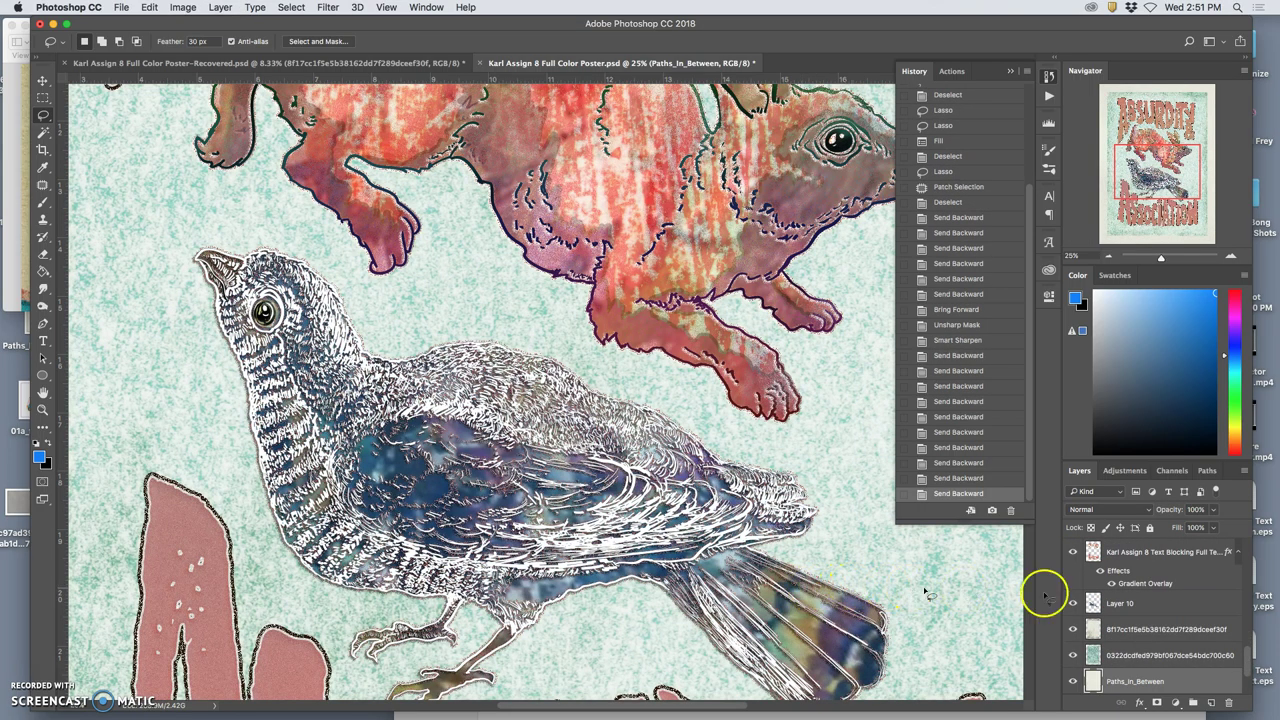
# Step: Hide both textured background layers and move Paths_In_Between just above Layer 3
pyautogui.click(1073, 658)
pyautogui.click(1073, 658)
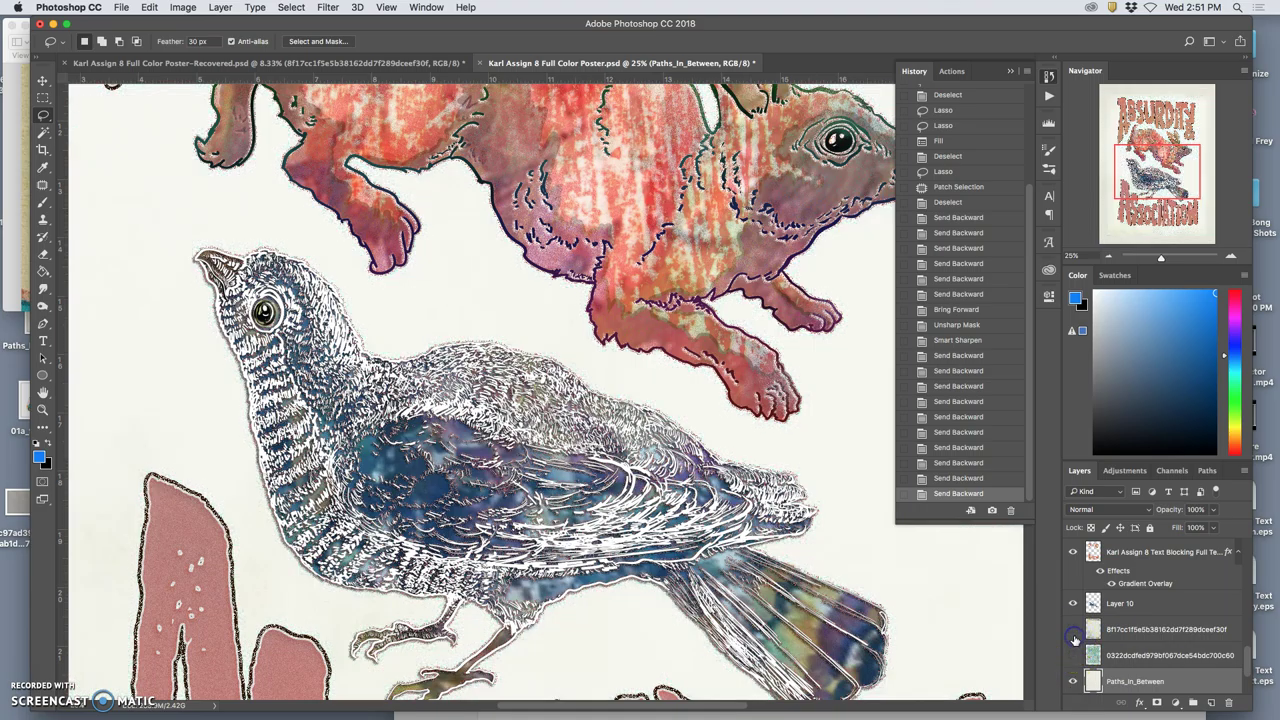
pyautogui.click(1075, 638)
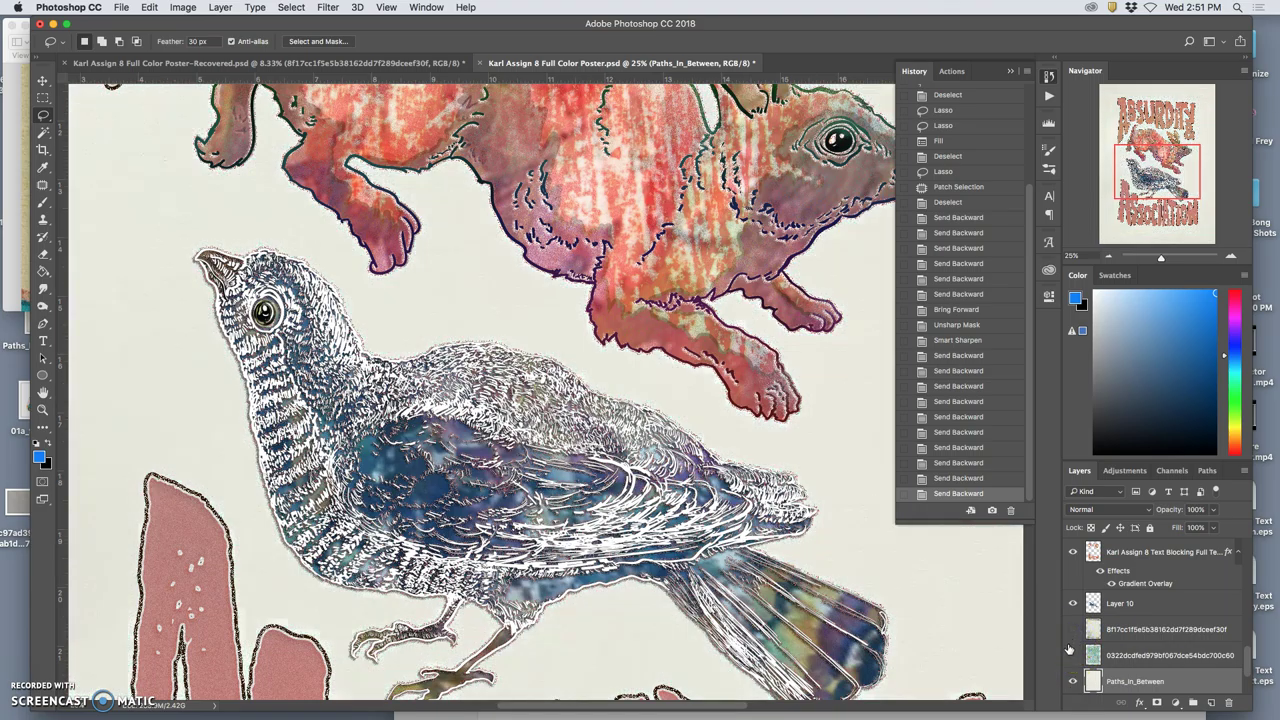
pyautogui.scroll(-10, 851, 637)
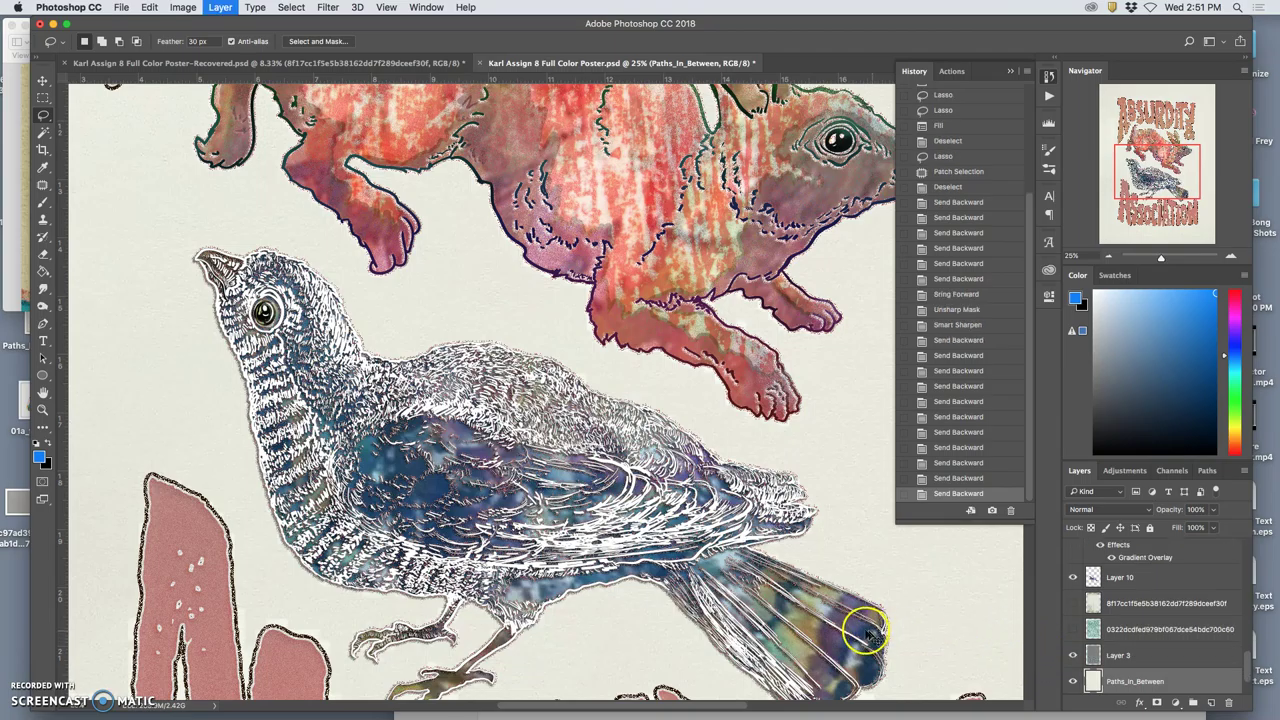
pyautogui.press('super+bracketright')
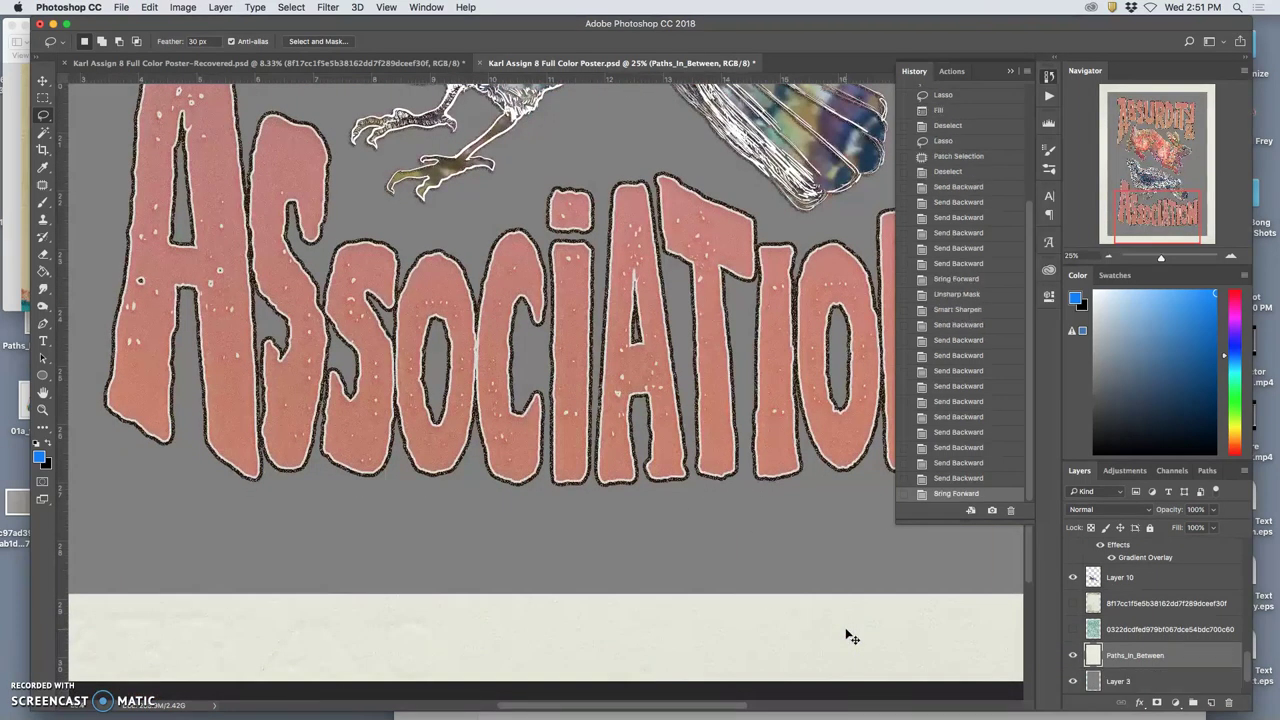
pyautogui.scroll(2, 778, 533)
pyautogui.scroll(-8, 778, 533)
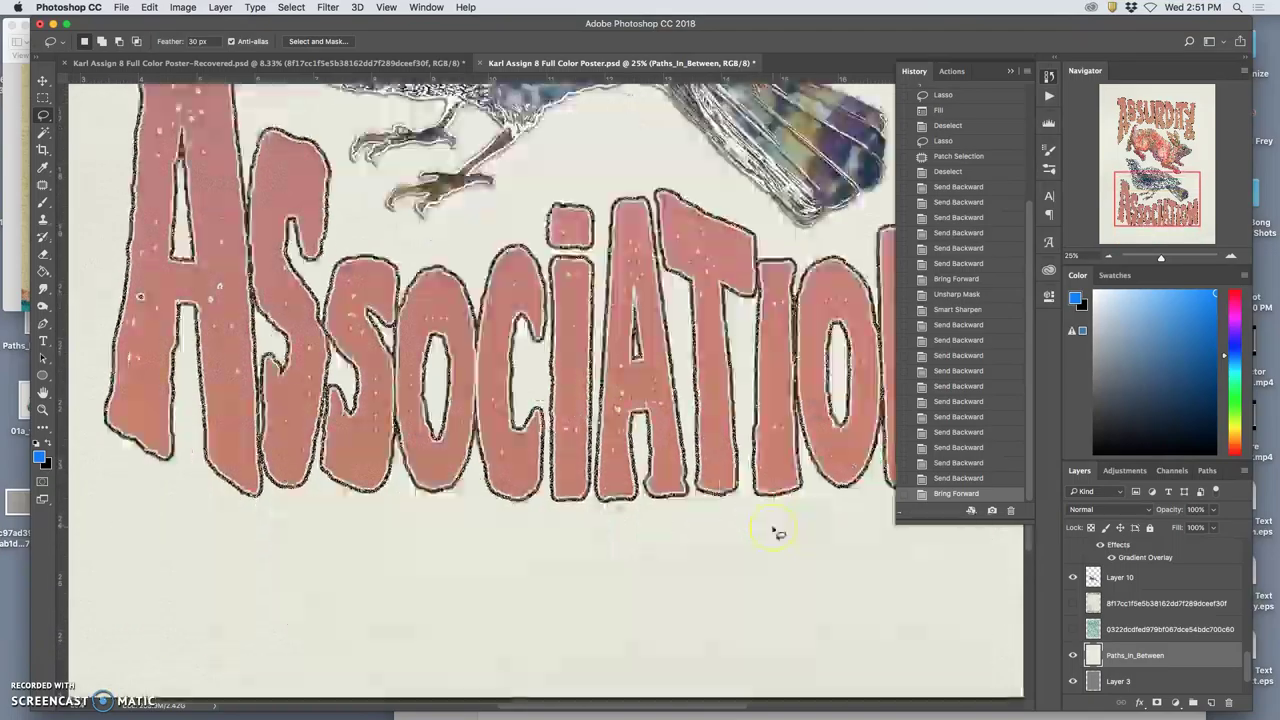
pyautogui.scroll(8, 775, 530)
pyautogui.scroll(15, 775, 532)
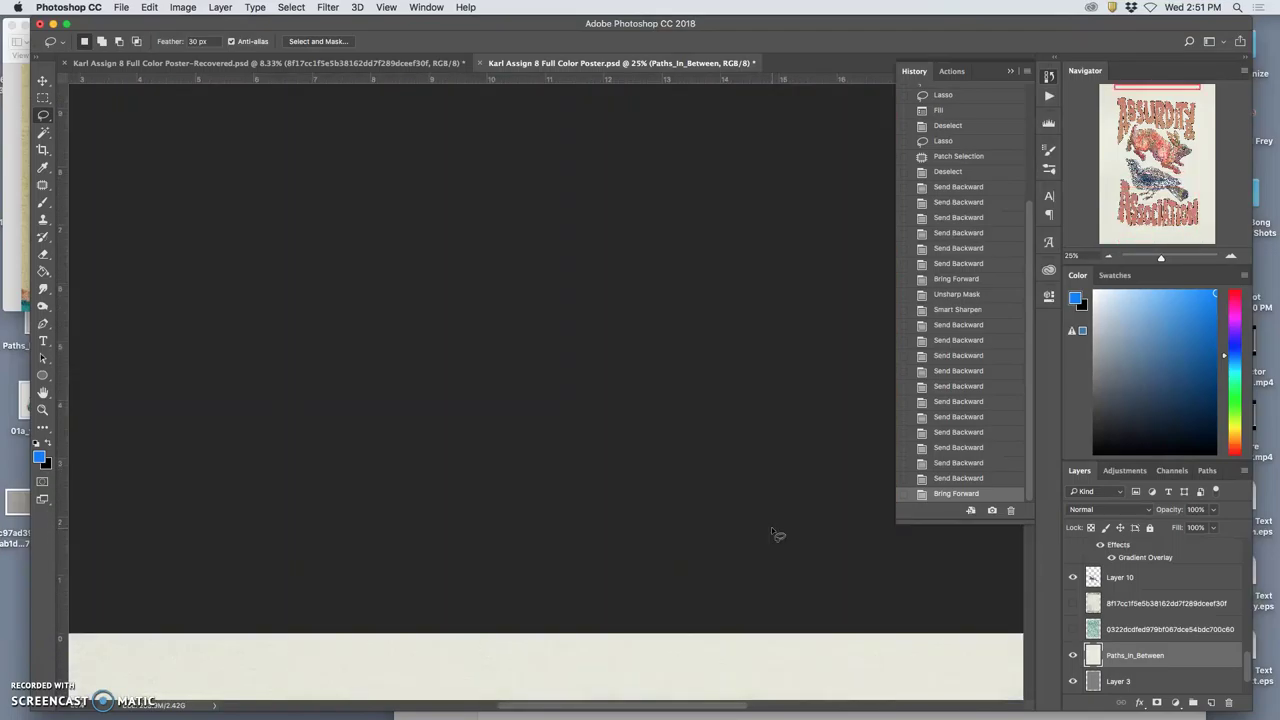
pyautogui.scroll(-4, 775, 532)
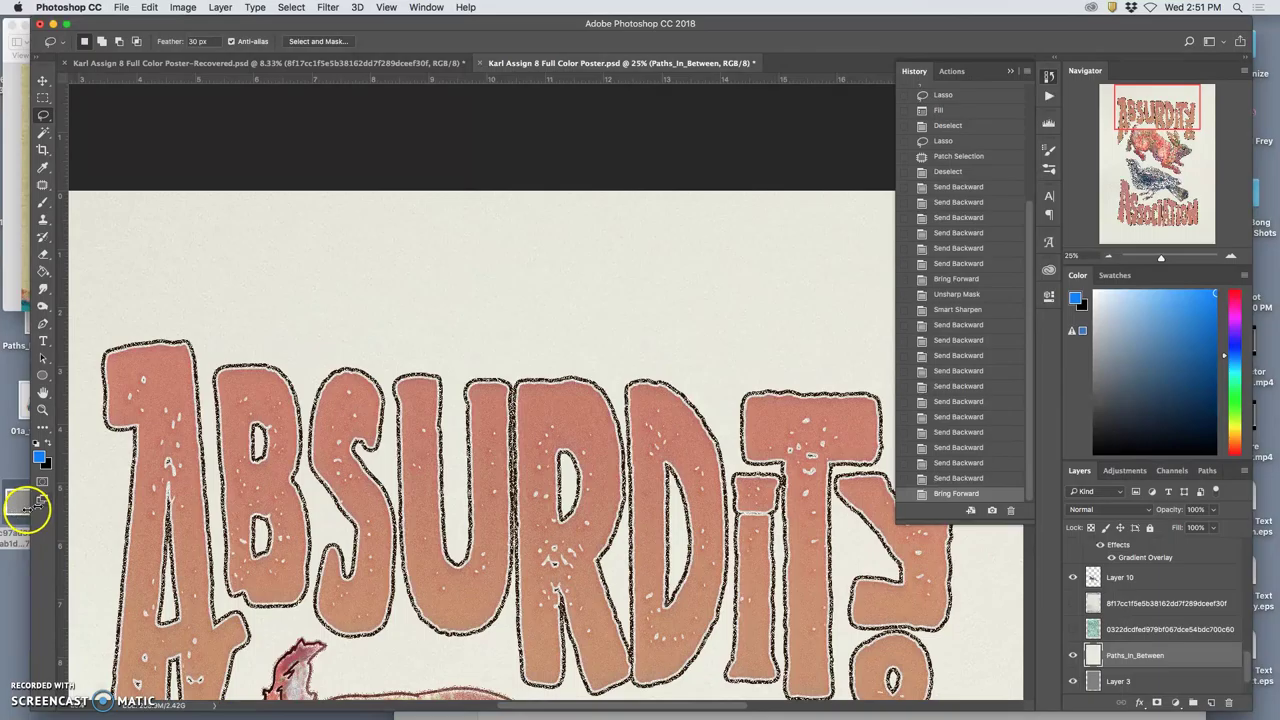
# Step: Place the grey paper texture into the poster and rotate it 90°
pyautogui.moveTo(455, 515); pyautogui.dragTo(457, 515)
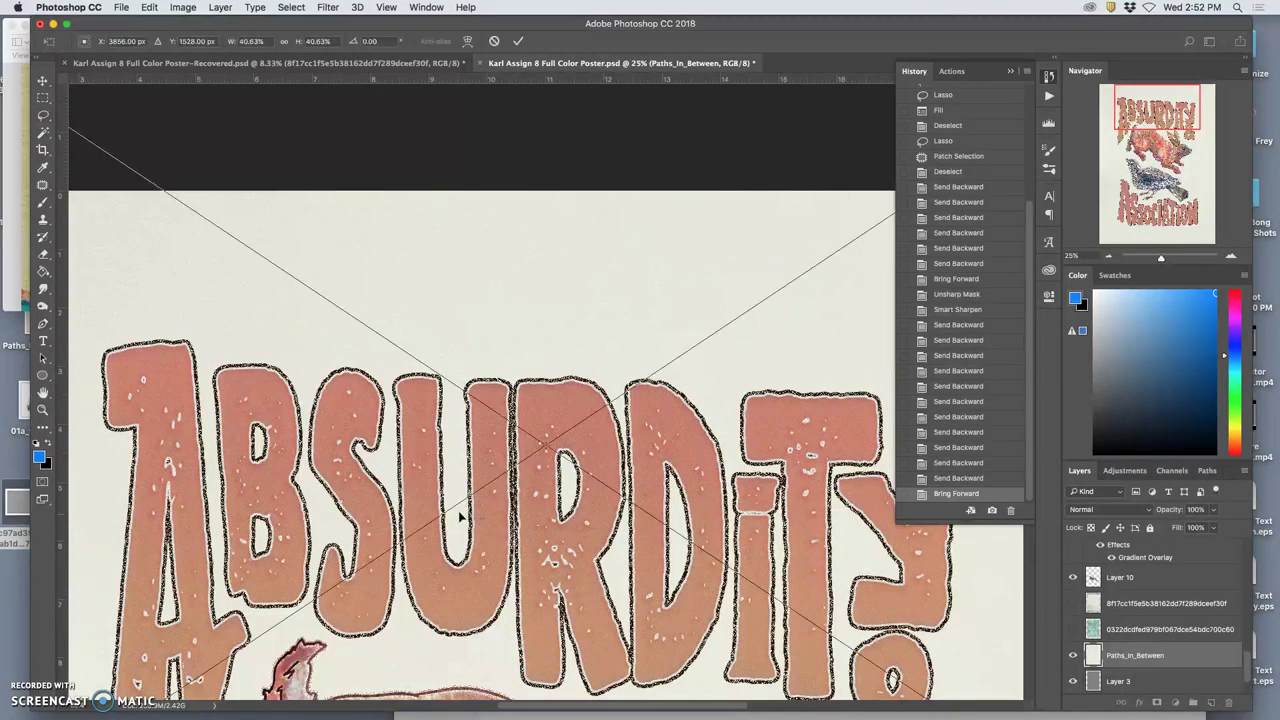
pyautogui.scroll(-3, 462, 515)
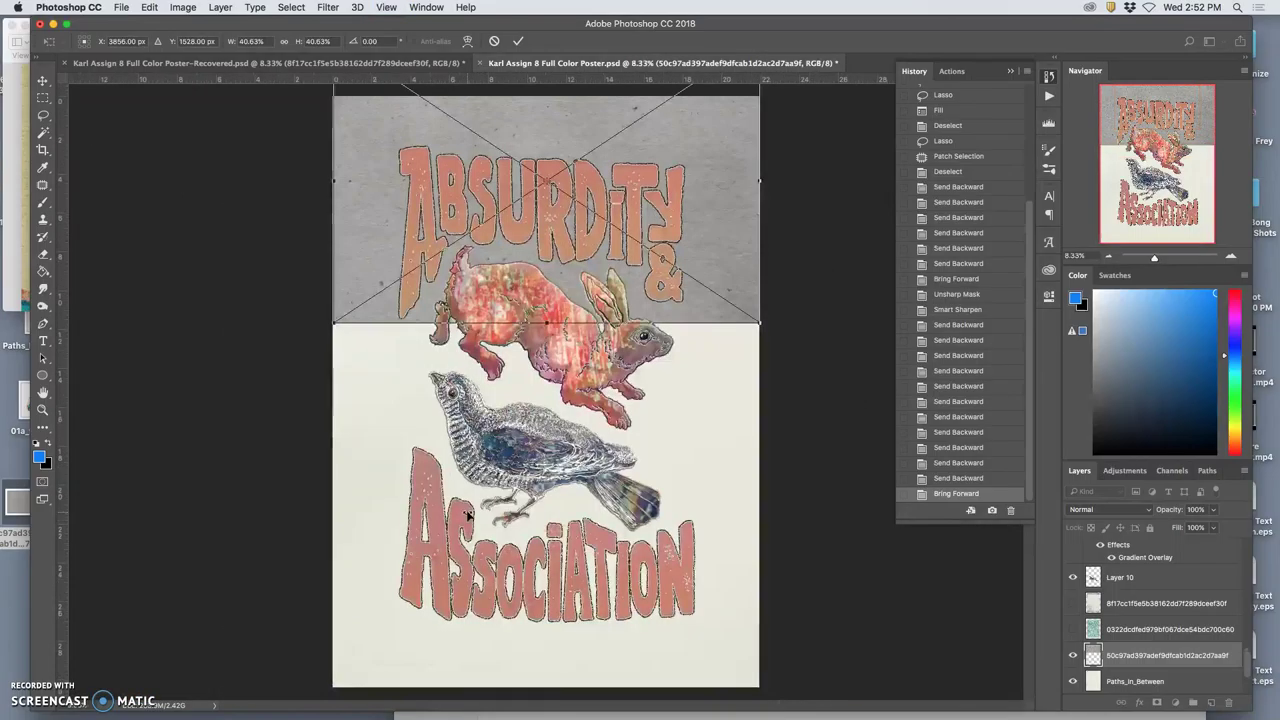
pyautogui.moveTo(777, 323); pyautogui.dragTo(358, 617)
# Step: Stretch the placed texture's edges so it covers the whole poster
pyautogui.moveTo(528, 358); pyautogui.dragTo(527, 418)
pyautogui.click(705, 325)
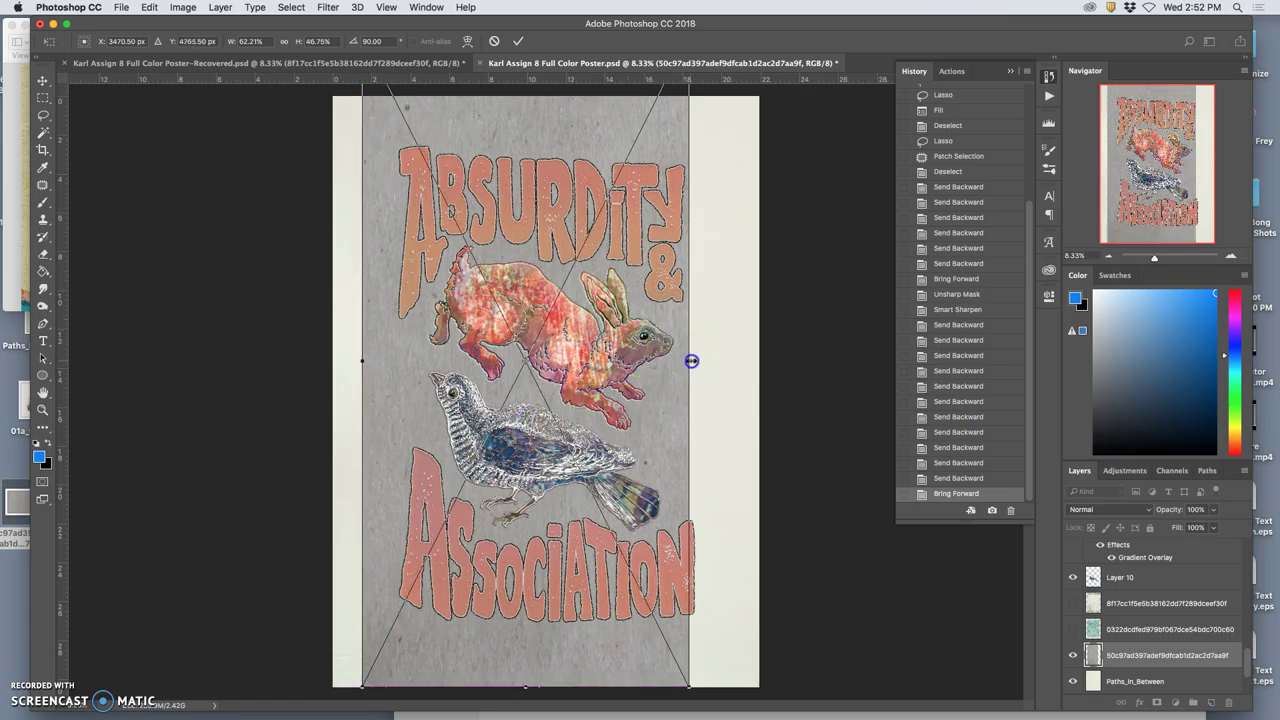
pyautogui.moveTo(691, 361); pyautogui.dragTo(763, 365)
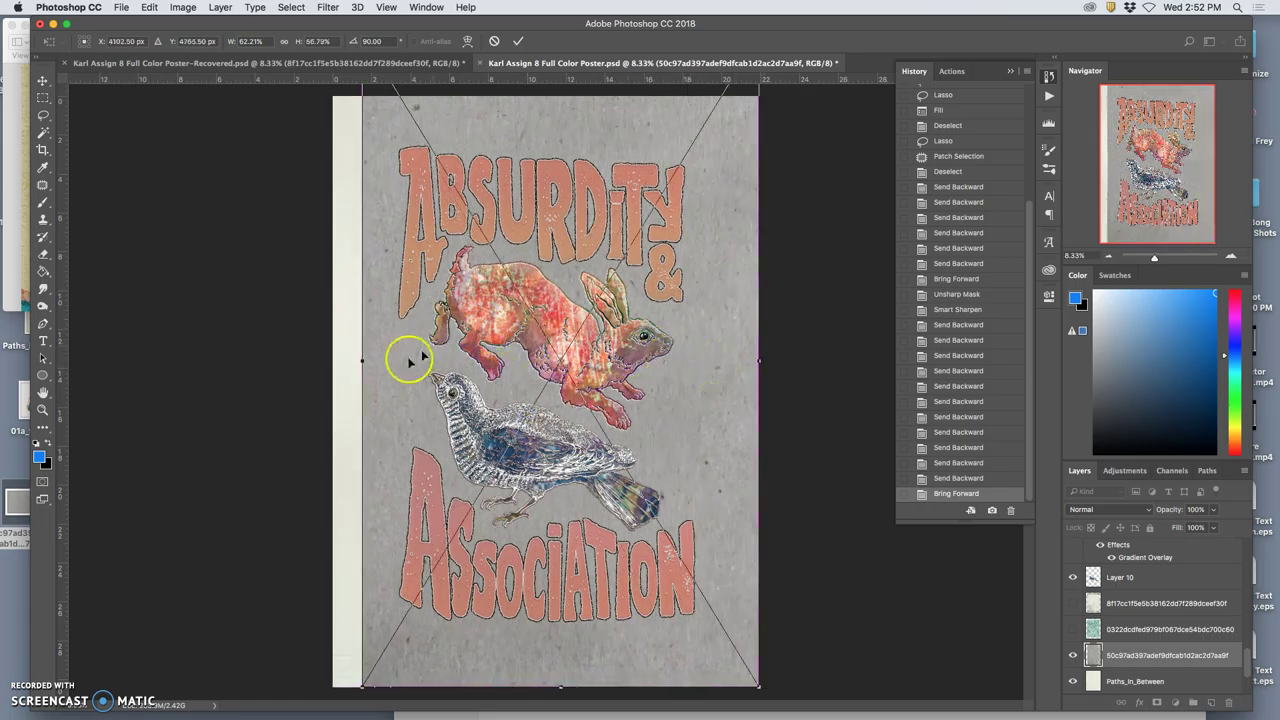
pyautogui.moveTo(362, 361); pyautogui.dragTo(336, 366)
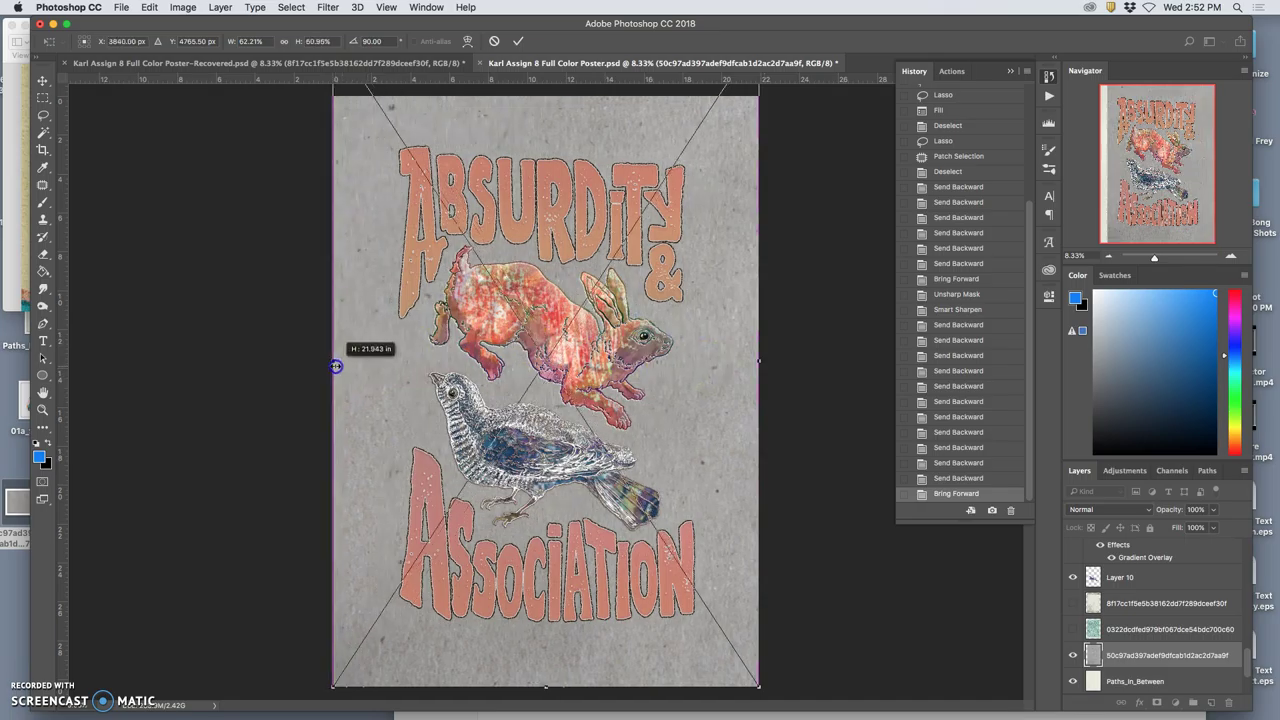
pyautogui.moveTo(456, 342); pyautogui.dragTo(456, 342)
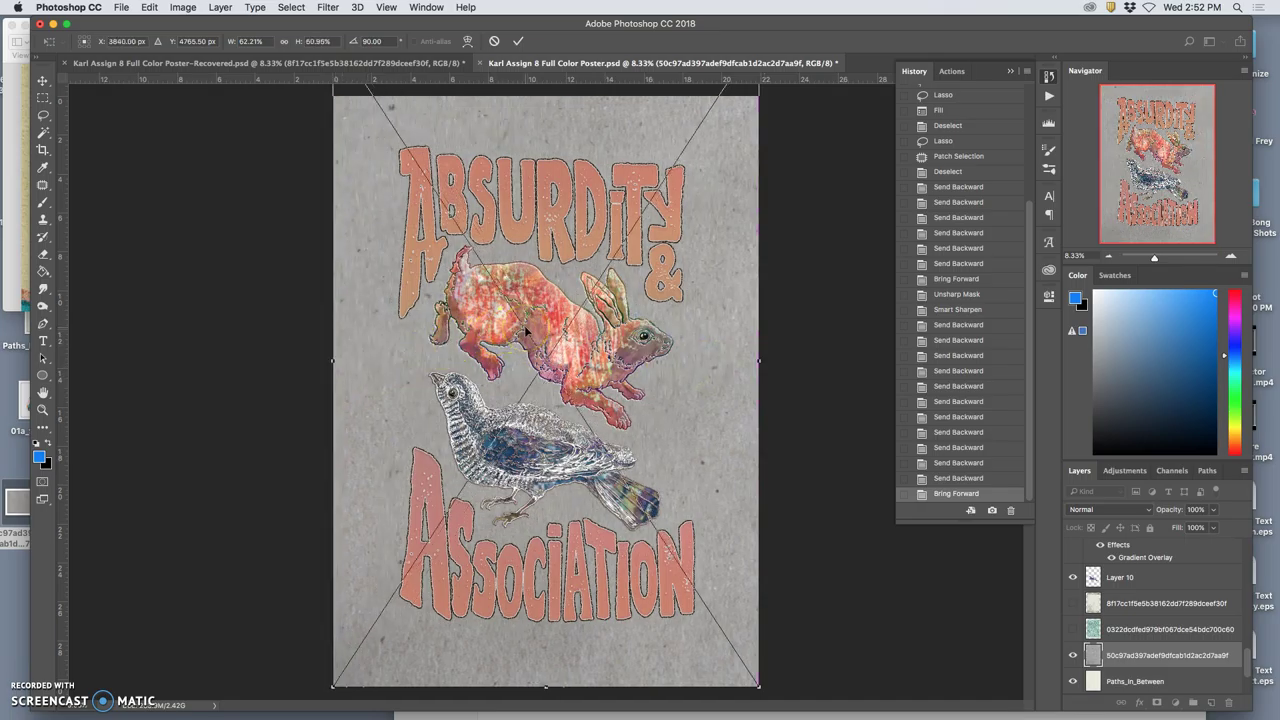
pyautogui.press('super+minus')
pyautogui.moveTo(546, 121); pyautogui.dragTo(545, 173)
# Step: Commit the placed paper texture and set its blend mode to Overlay
pyautogui.press('Return')
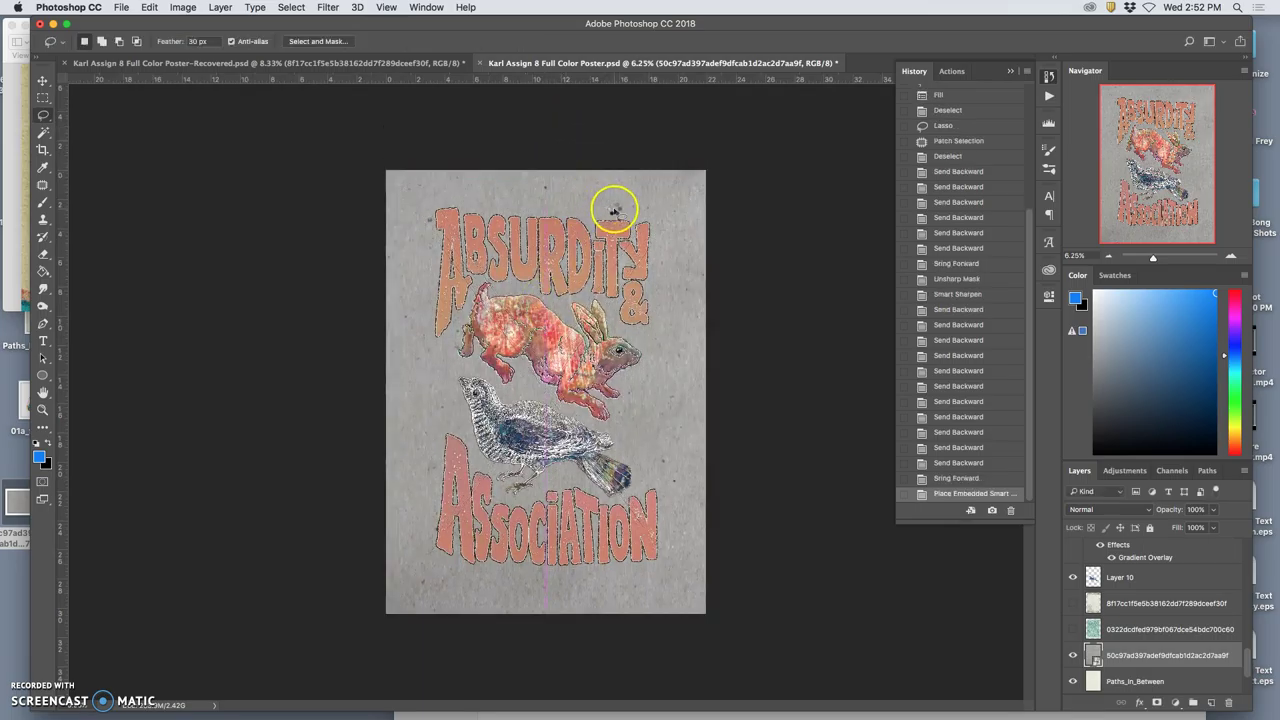
pyautogui.press('super+equal')
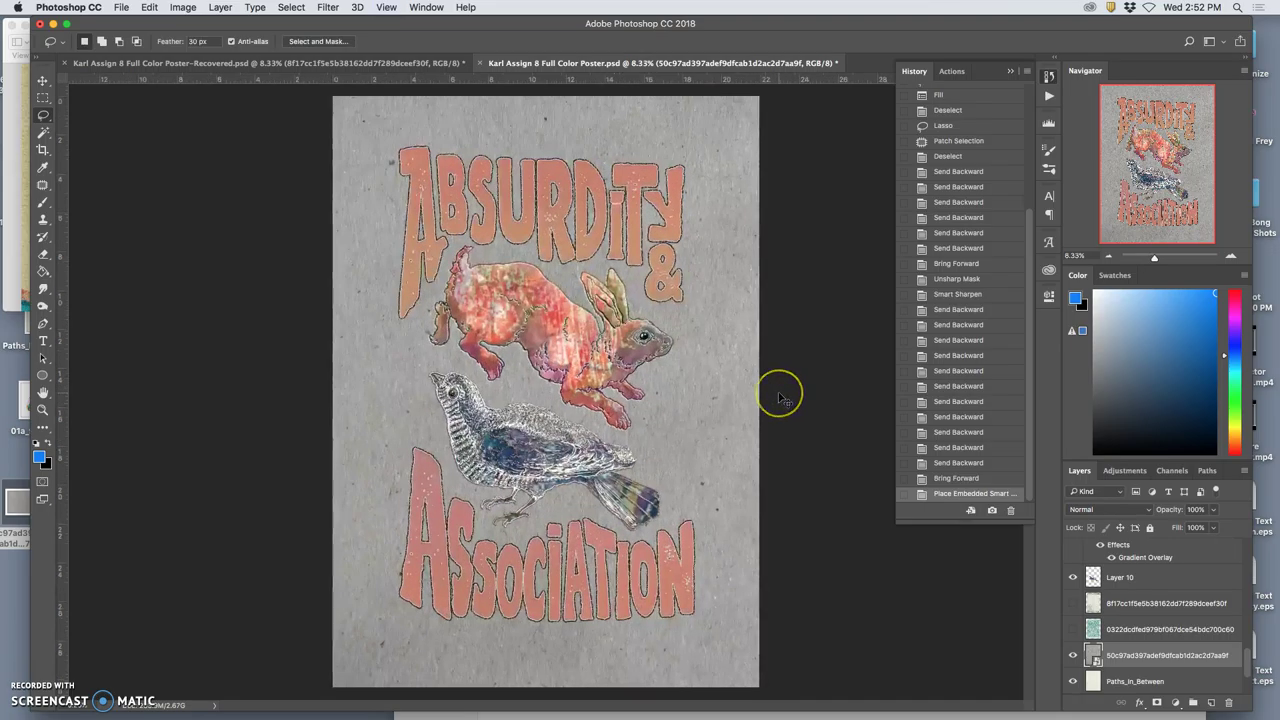
pyautogui.press('super+equal')
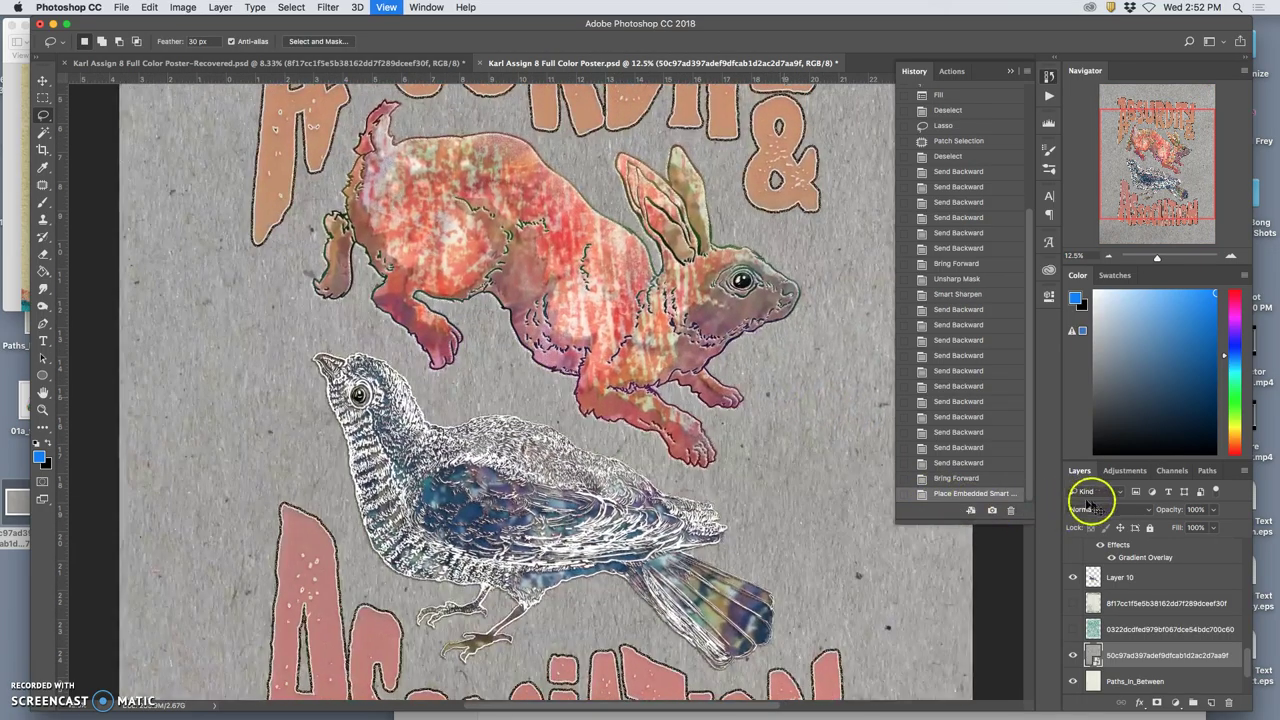
pyautogui.click(1094, 510)
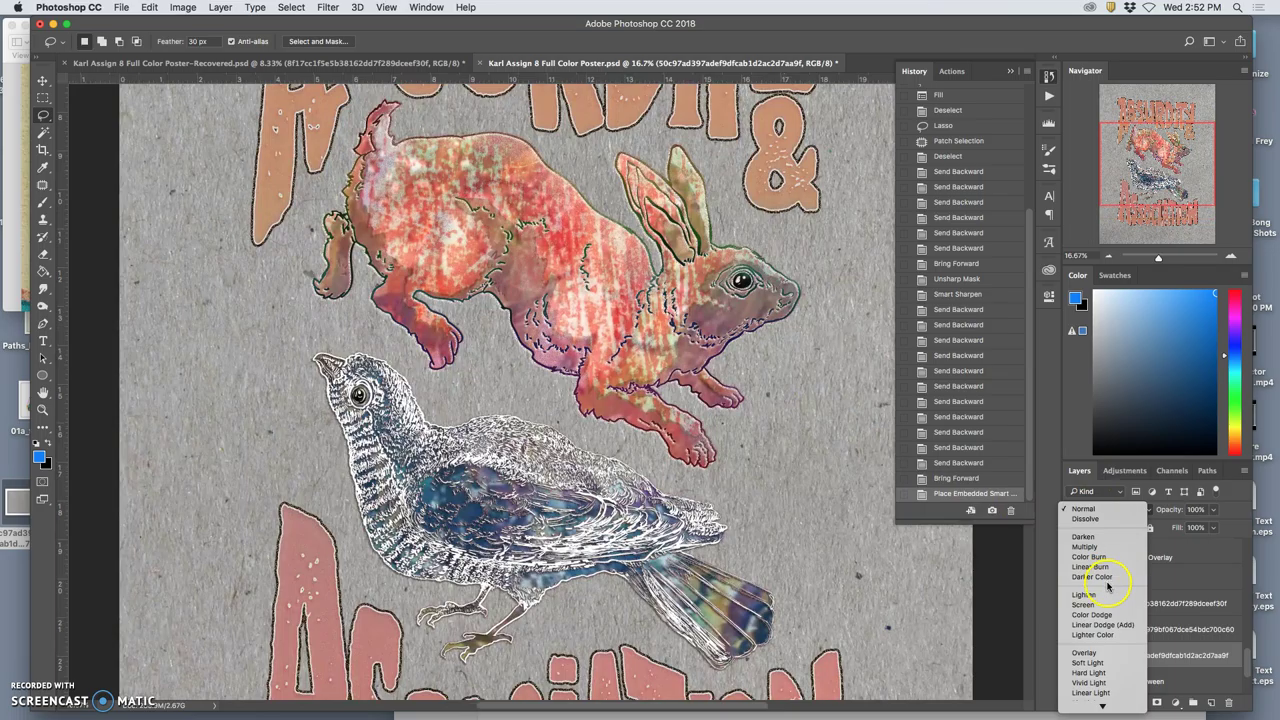
pyautogui.click(1092, 653)
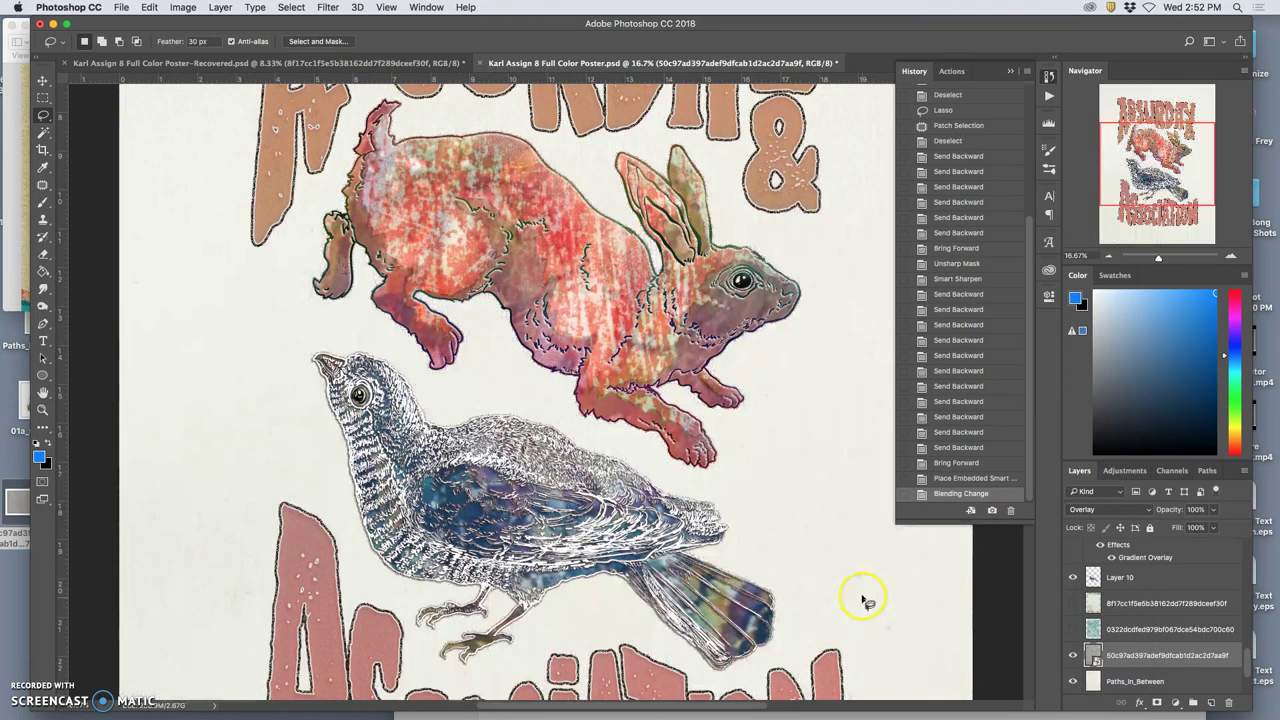
# Step: Zoom in on the rabbit's paws, toggle the texture layer to compare, then zoom back out
pyautogui.press('super+equal')
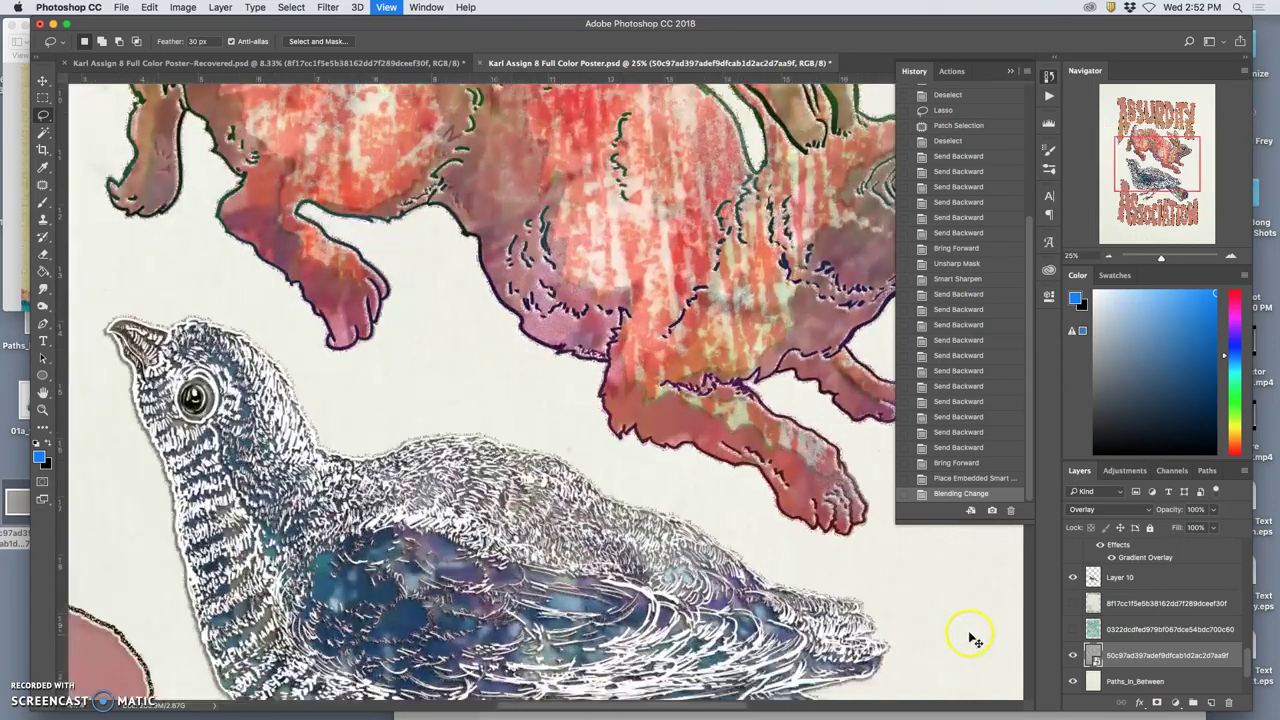
pyautogui.press('super+equal')
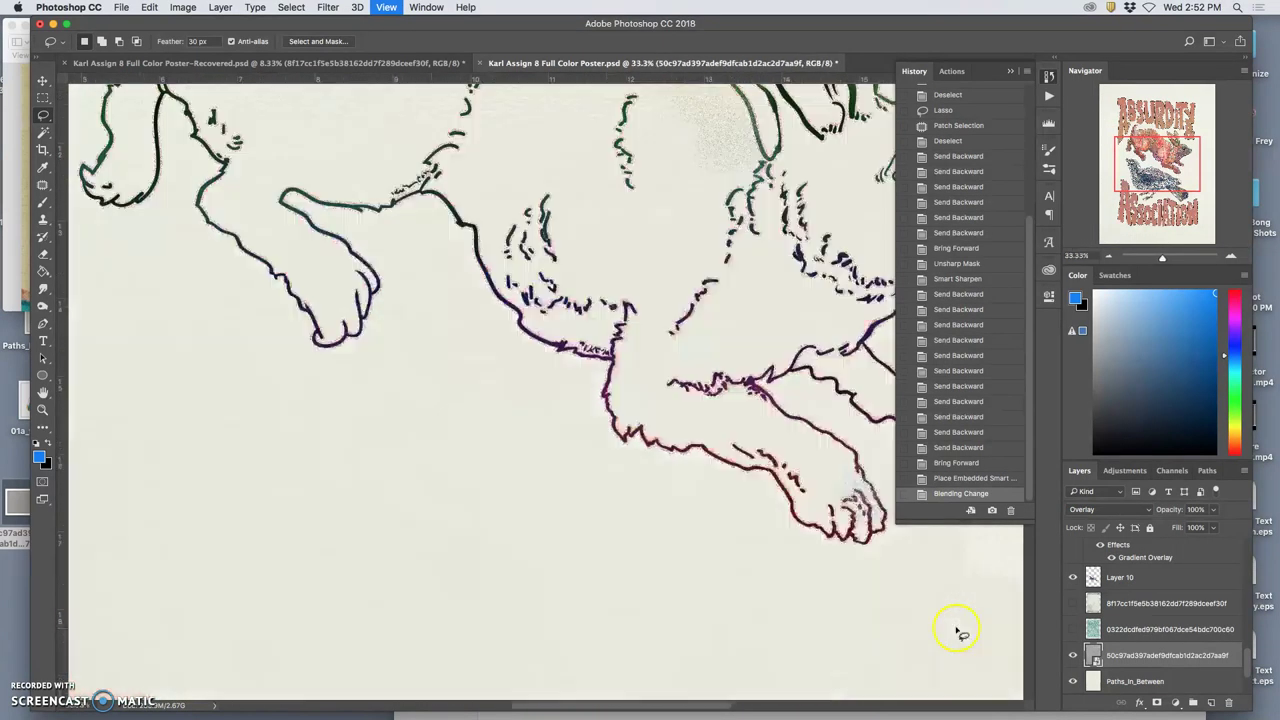
pyautogui.scroll(2, 958, 630)
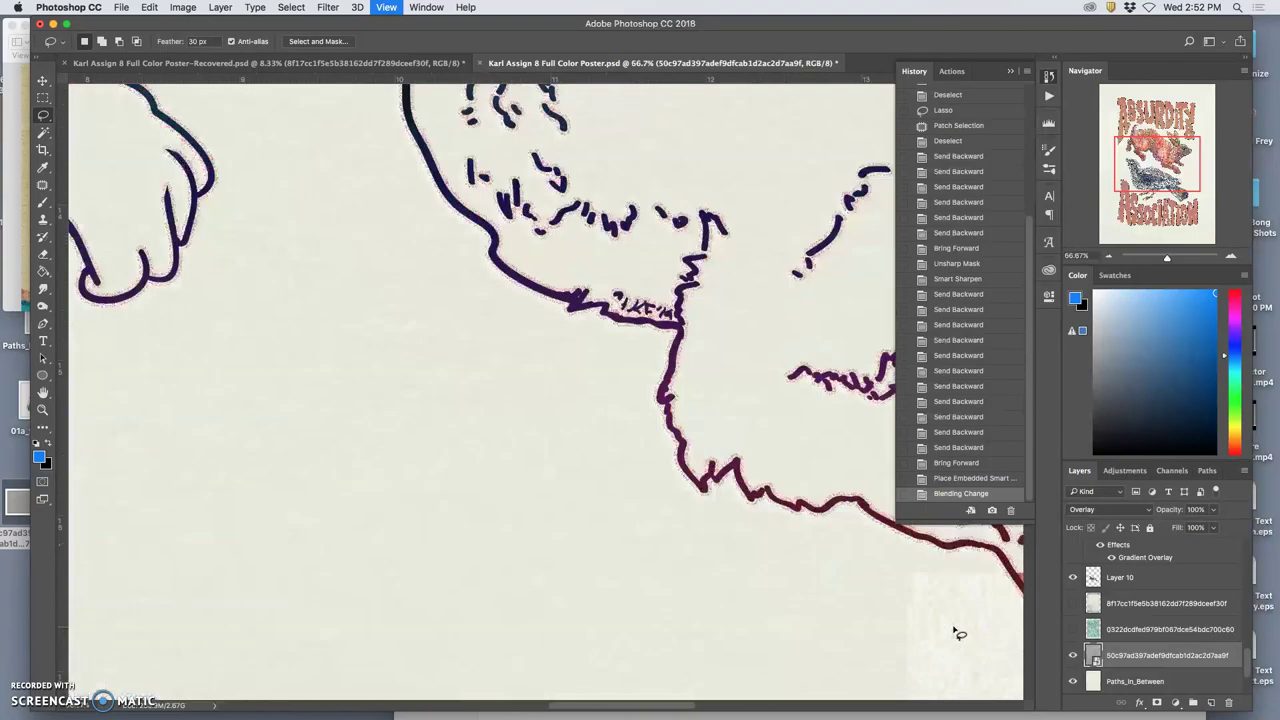
pyautogui.scroll(1, 958, 630)
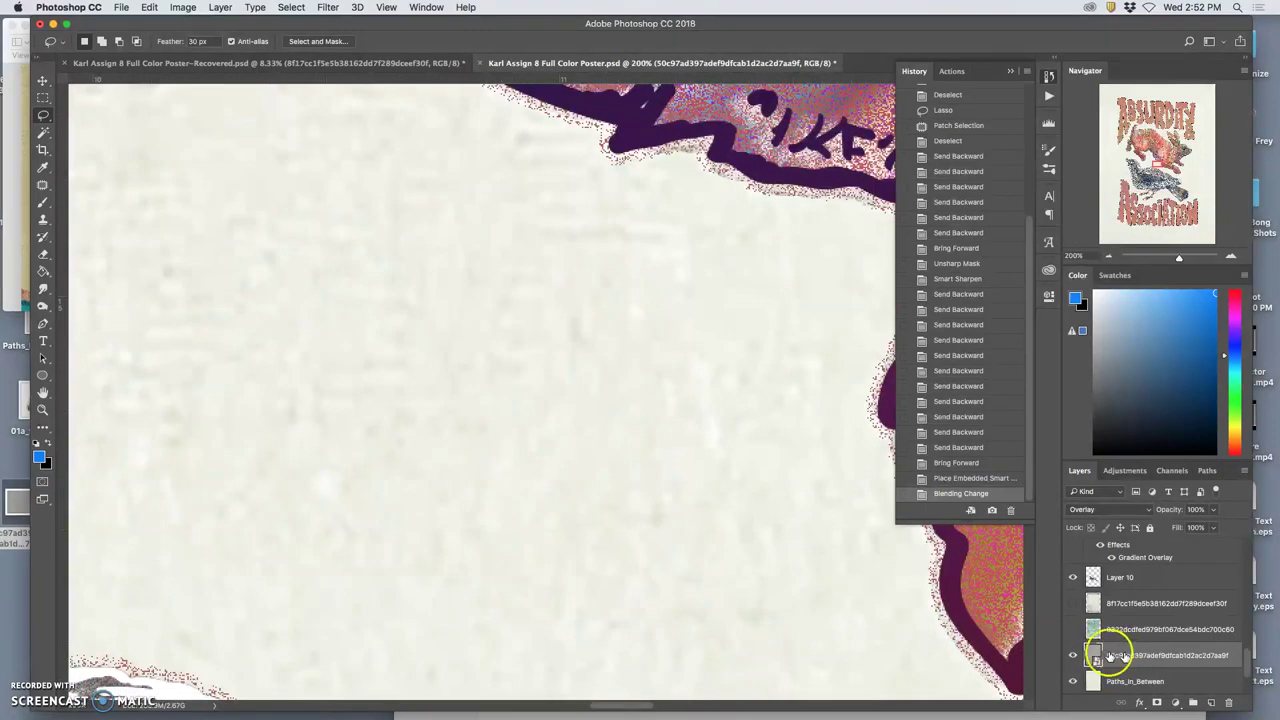
pyautogui.click(1074, 655)
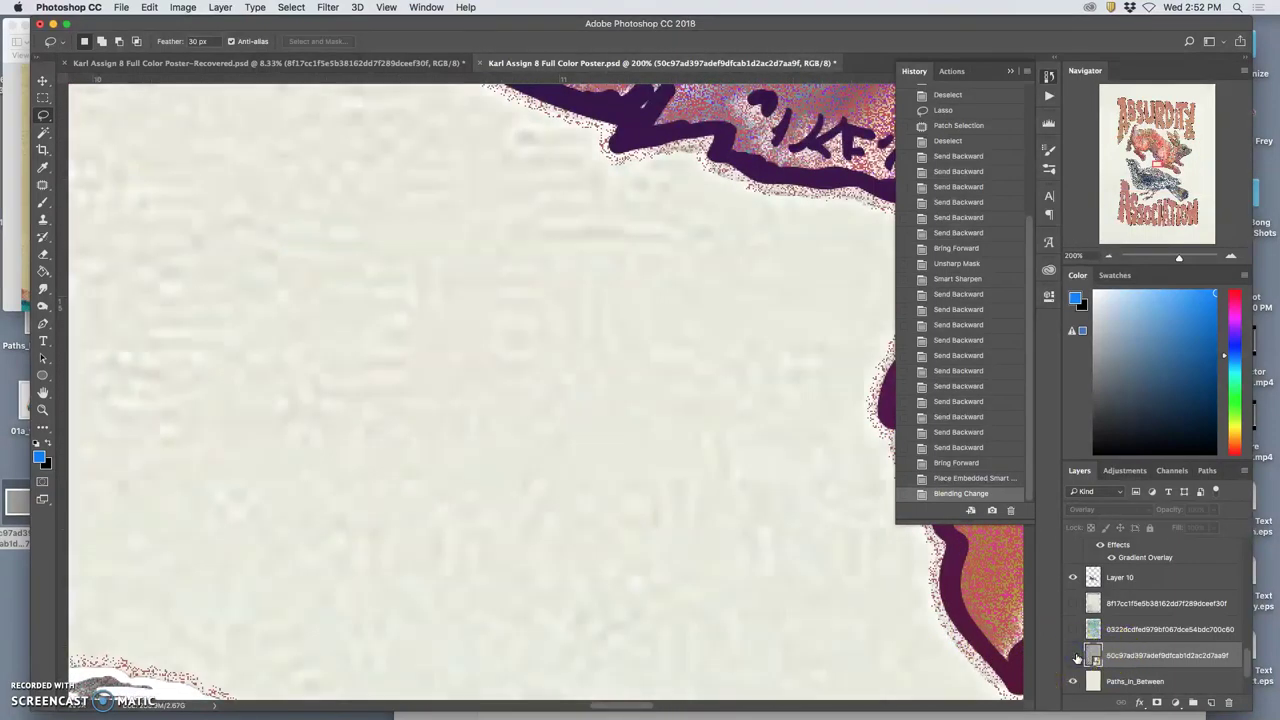
pyautogui.click(1075, 655)
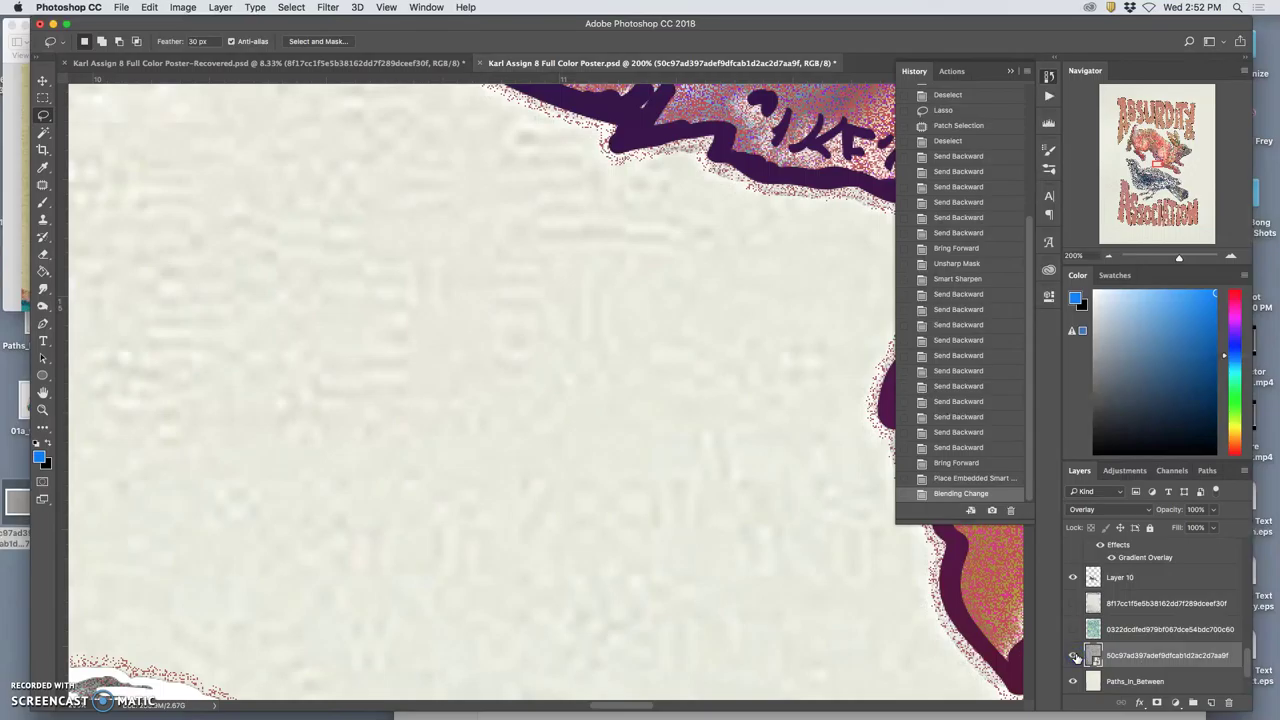
pyautogui.press('super+minus')
pyautogui.press('super+minus')
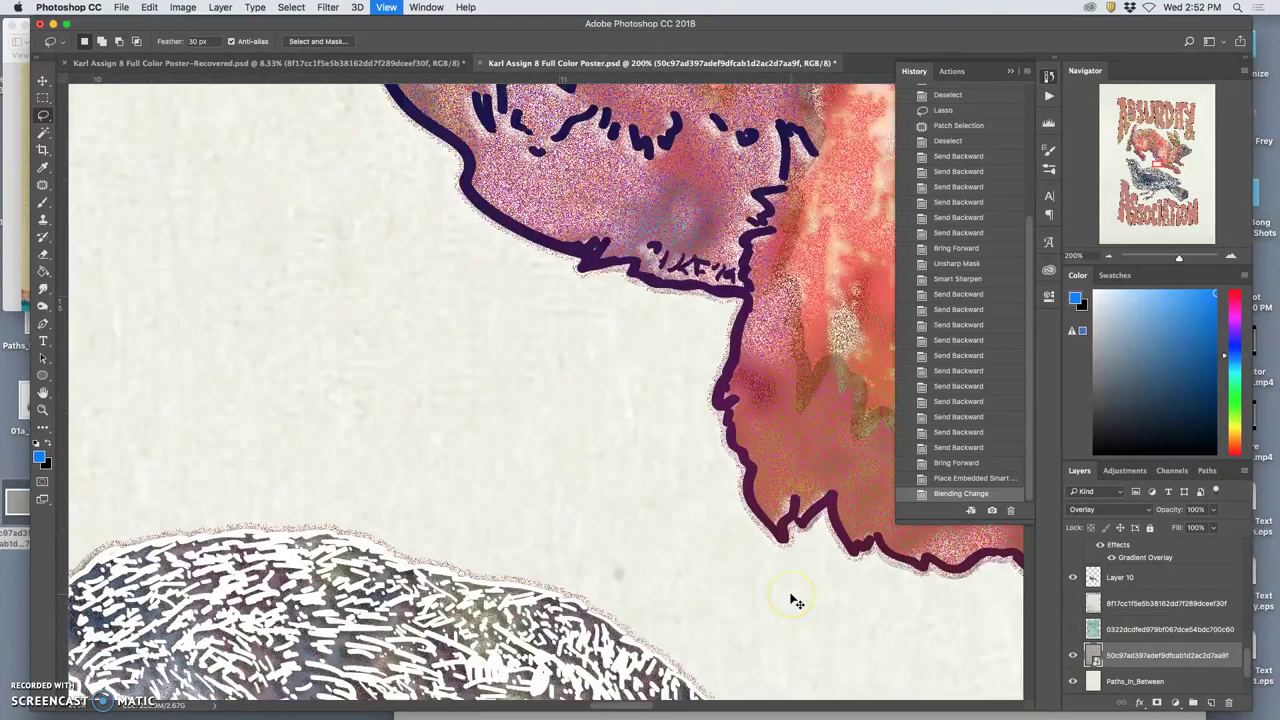
pyautogui.press('super+minus')
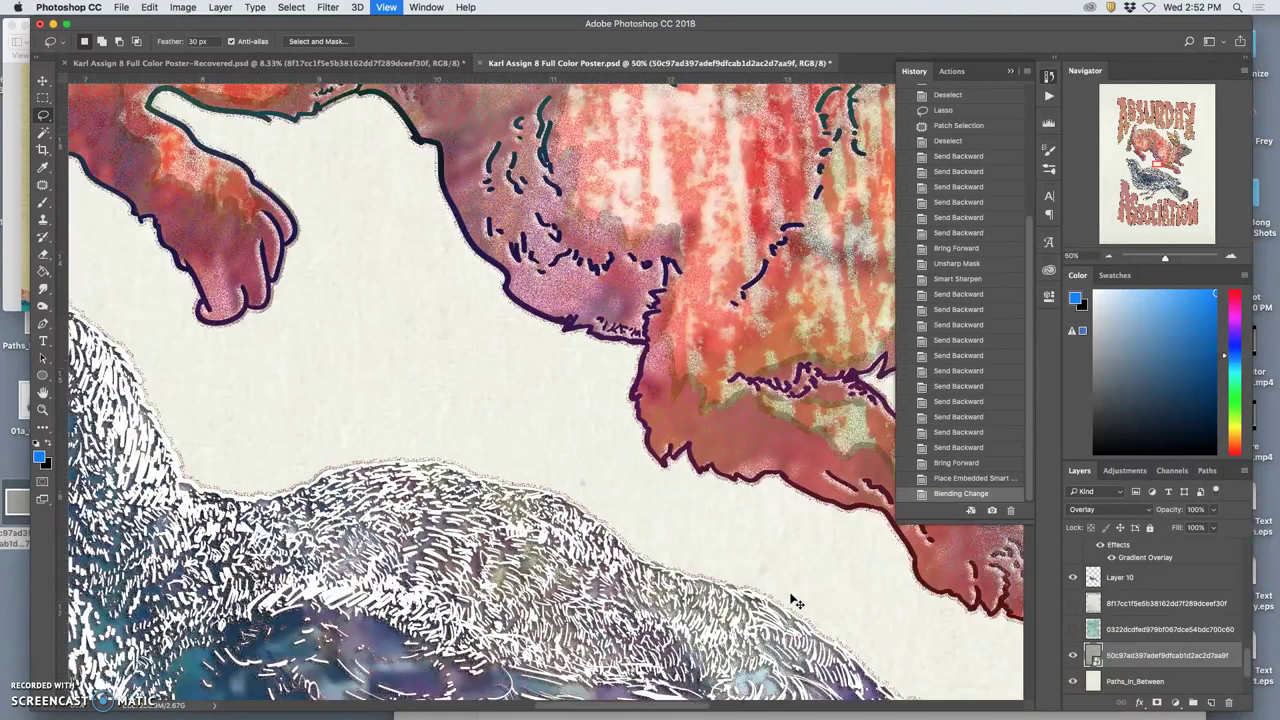
pyautogui.press('super+minus')
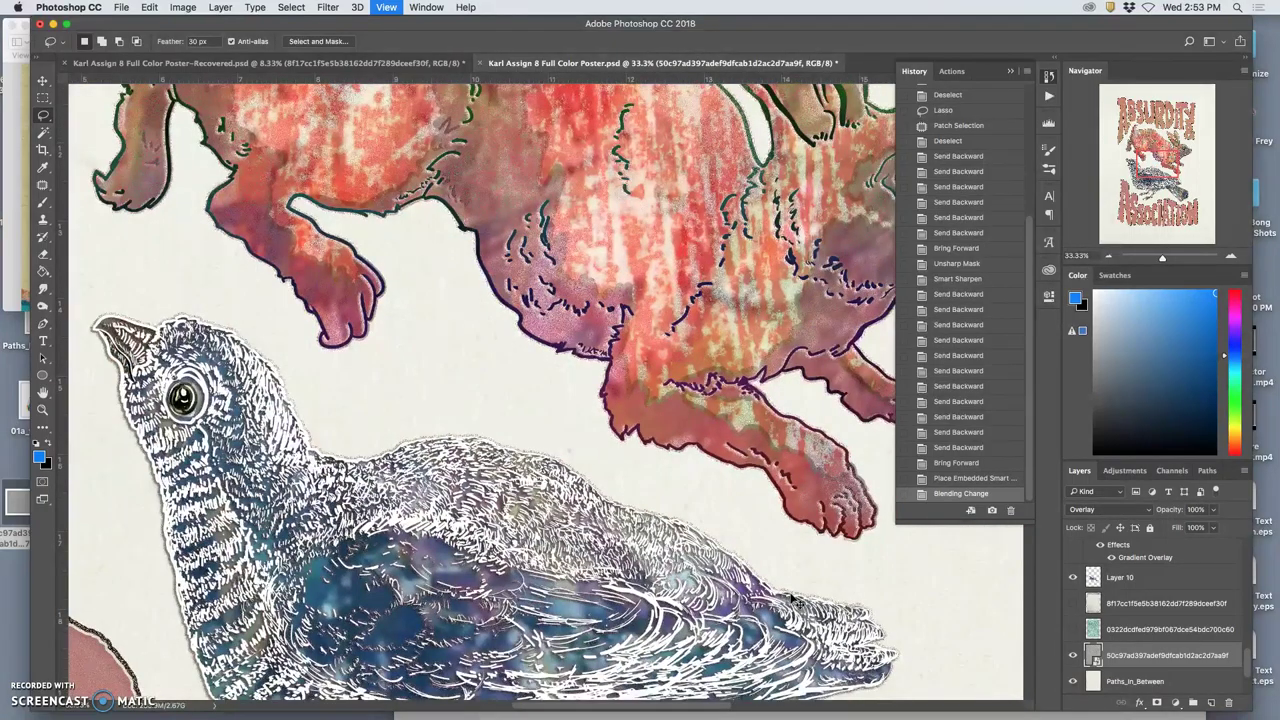
pyautogui.press('super+minus')
pyautogui.press('super+minus')
pyautogui.press('super+minus')
pyautogui.press('super+minus')
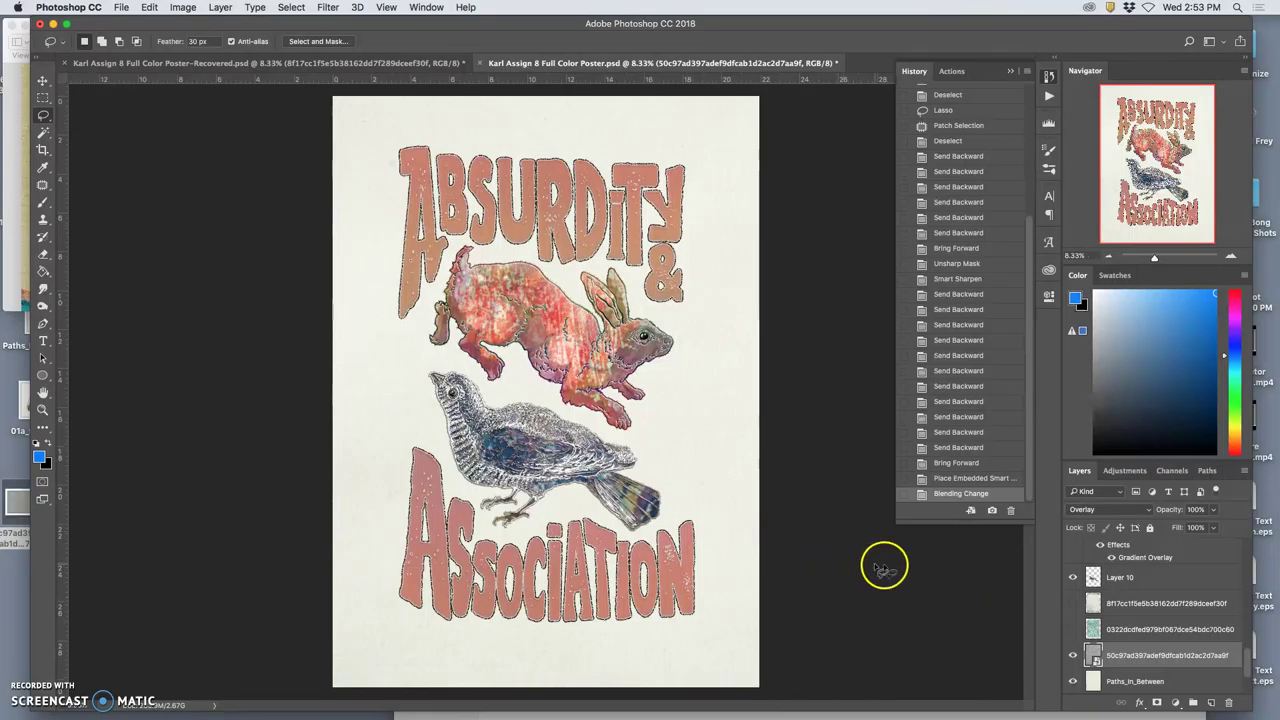
pyautogui.click(1098, 510)
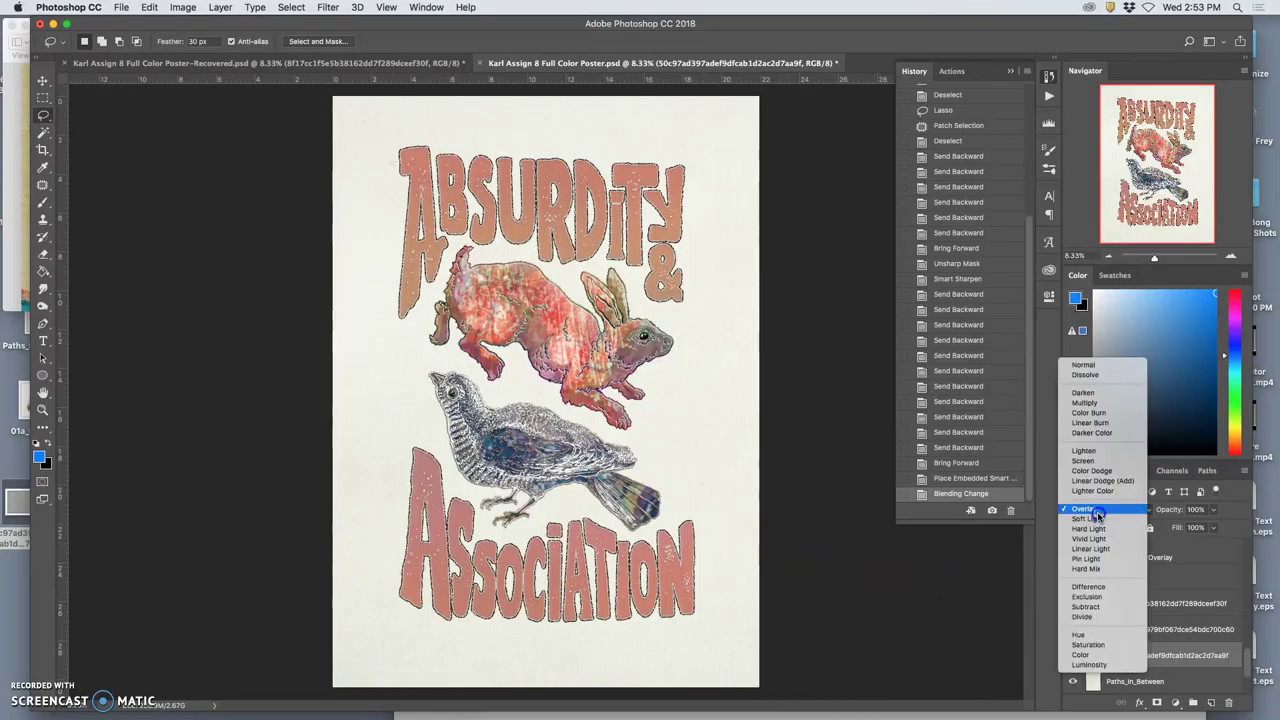
pyautogui.click(1096, 520)
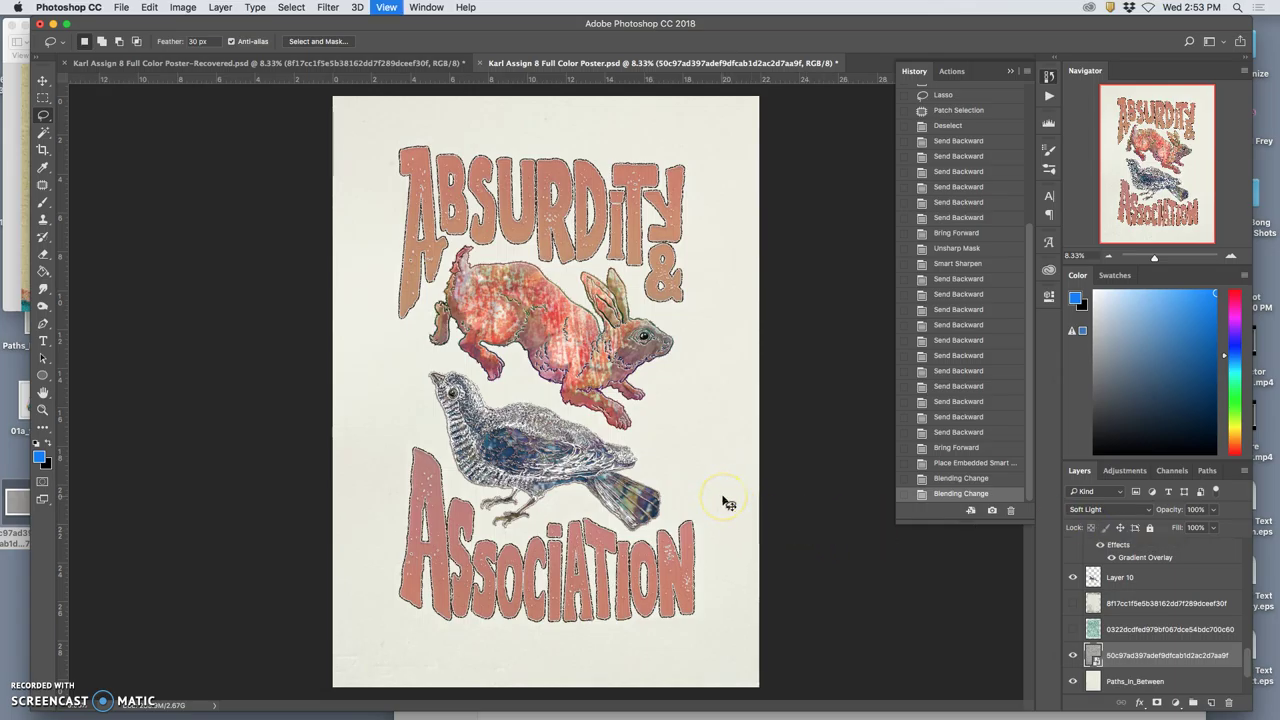
pyautogui.press('super+equal')
pyautogui.press('super+equal')
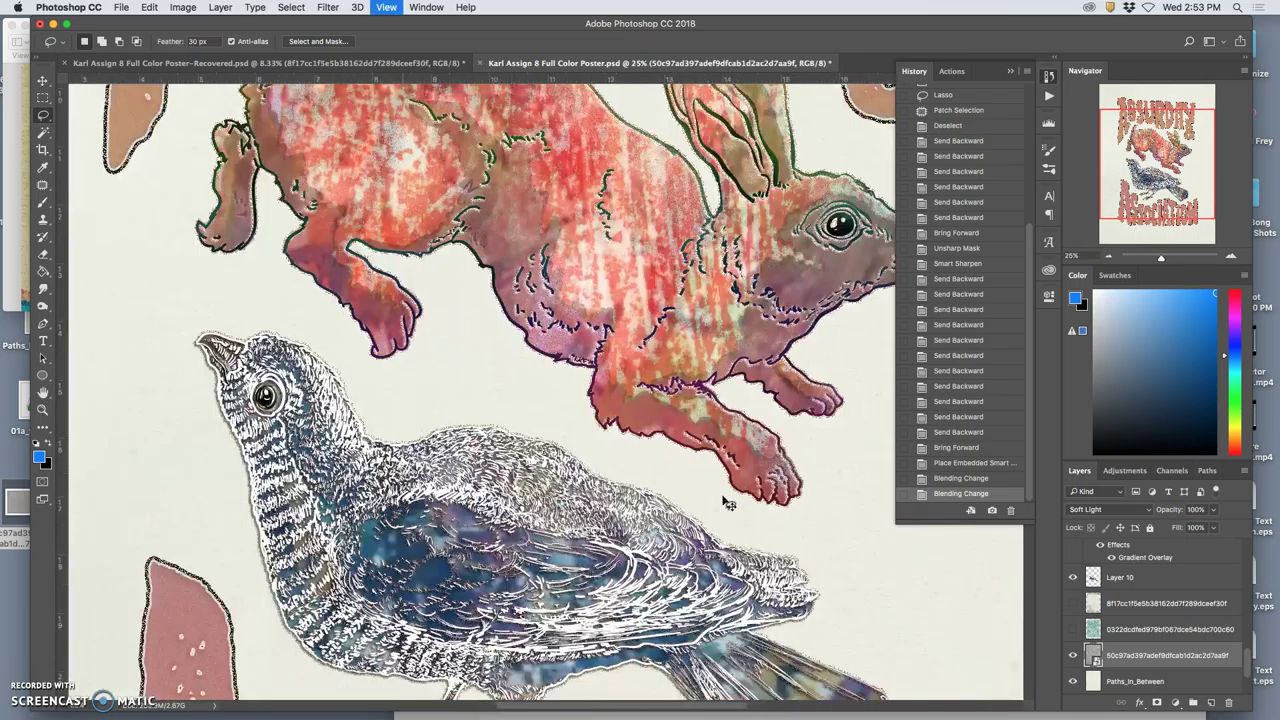
pyautogui.press('super+equal')
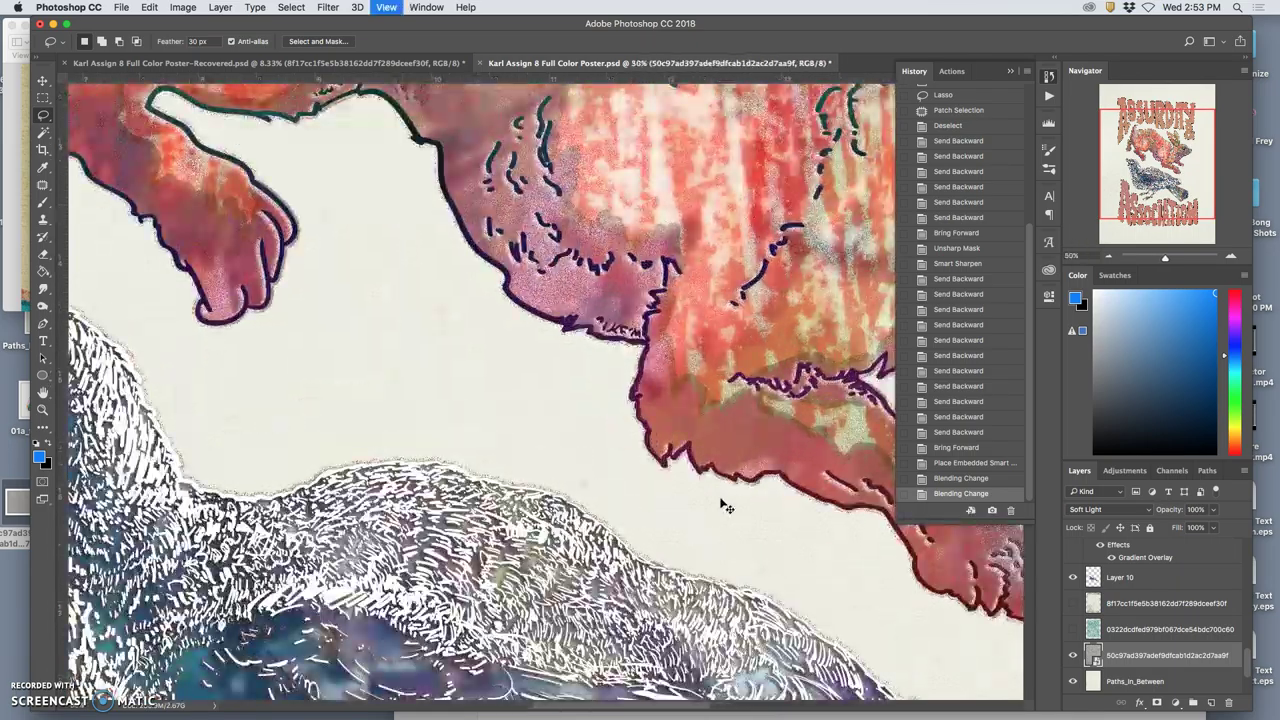
pyautogui.moveTo(720, 502); pyautogui.dragTo(1003, 600)
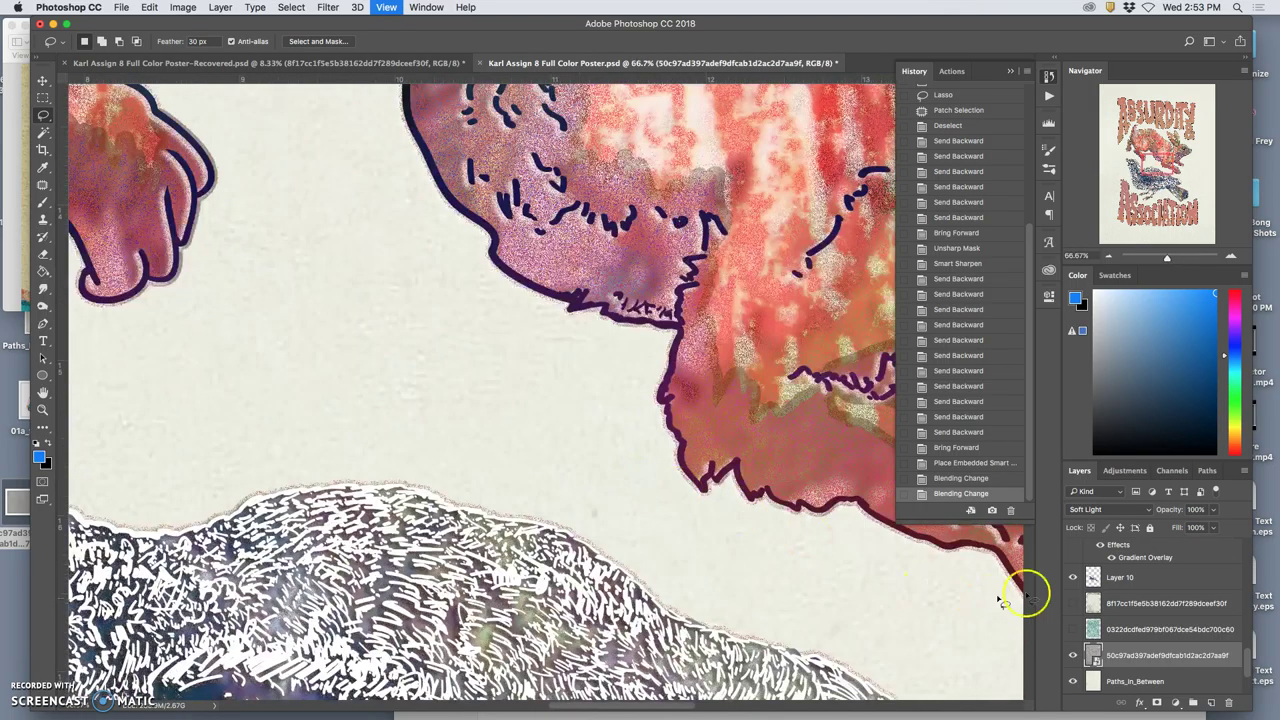
pyautogui.click(1093, 512)
pyautogui.click(1092, 500)
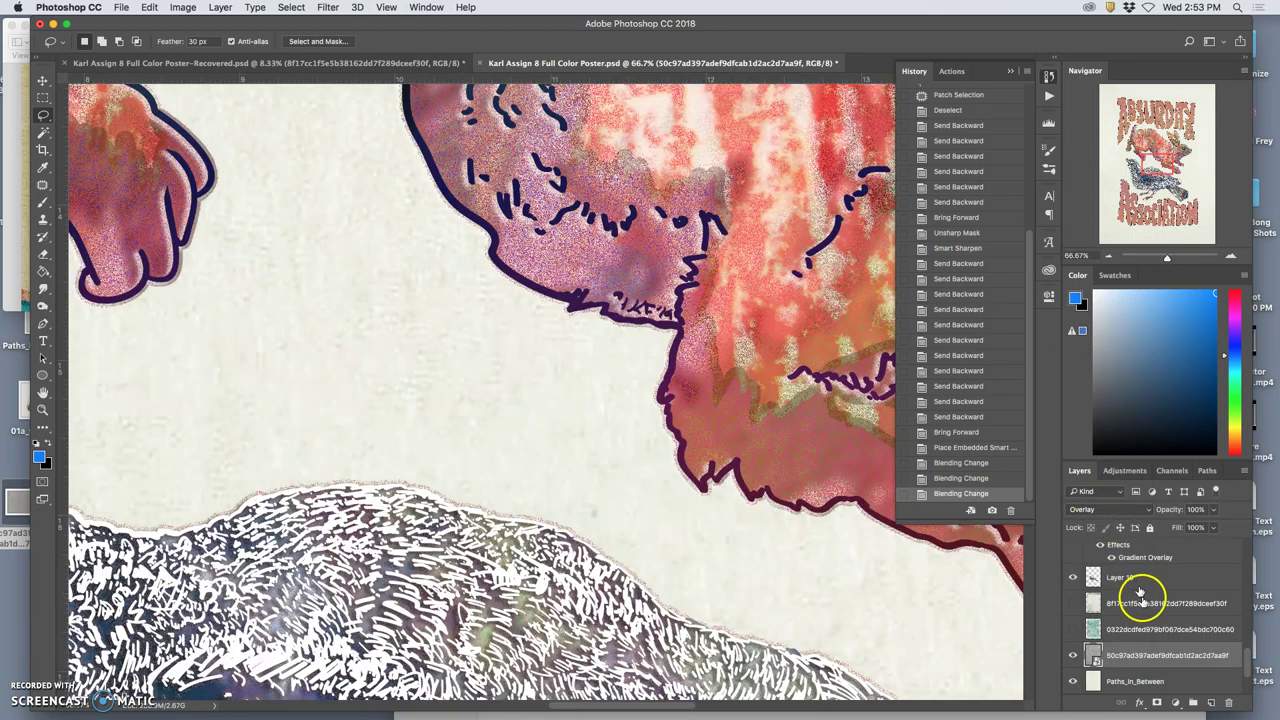
pyautogui.click(1104, 510)
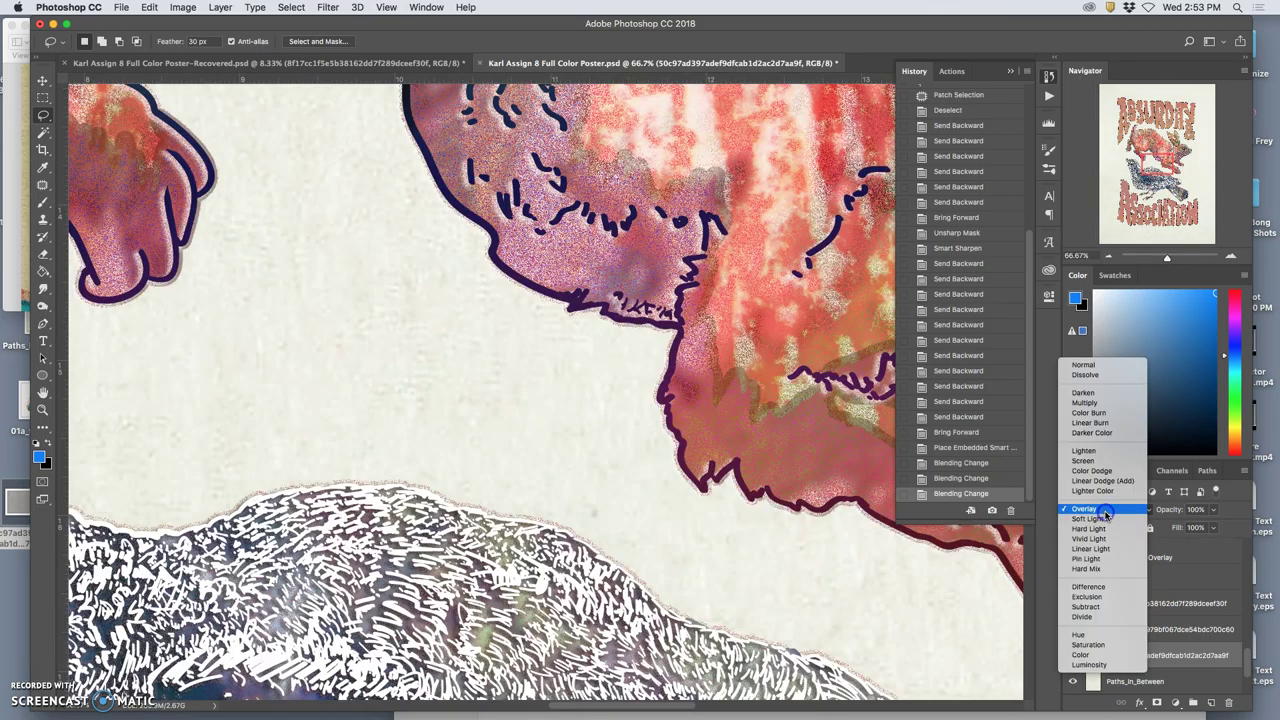
pyautogui.click(1098, 560)
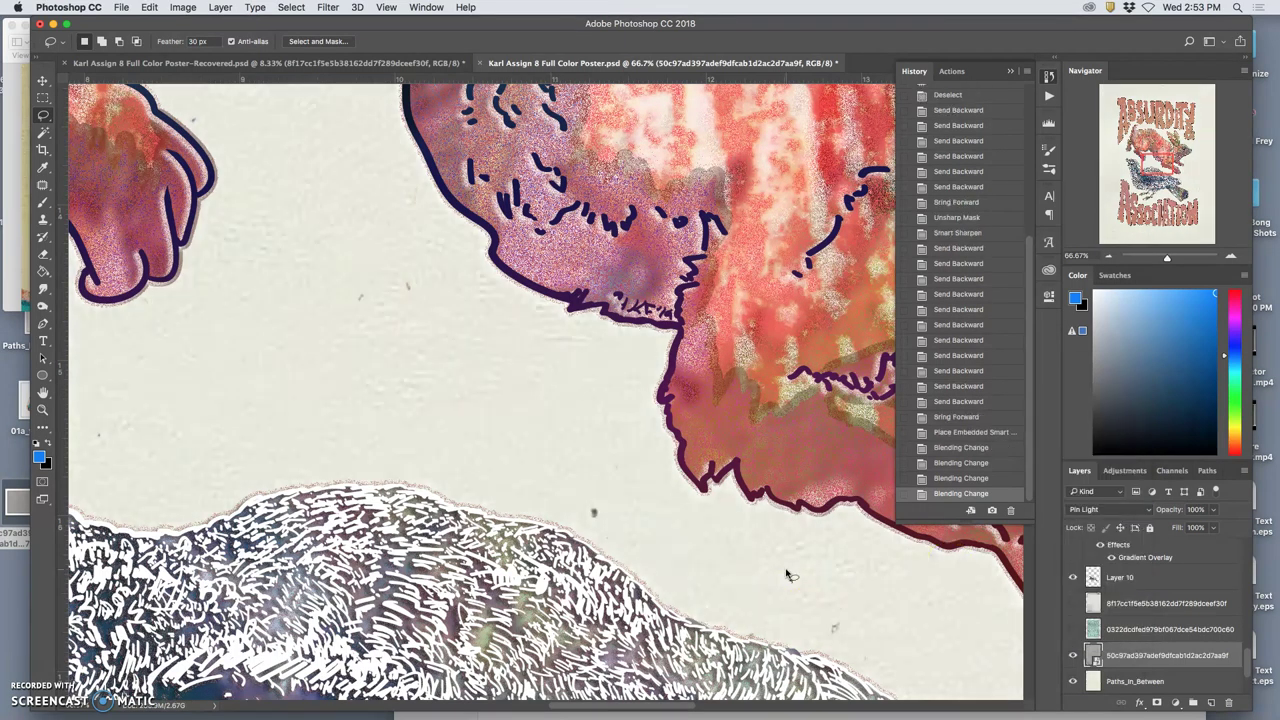
pyautogui.click(1088, 512)
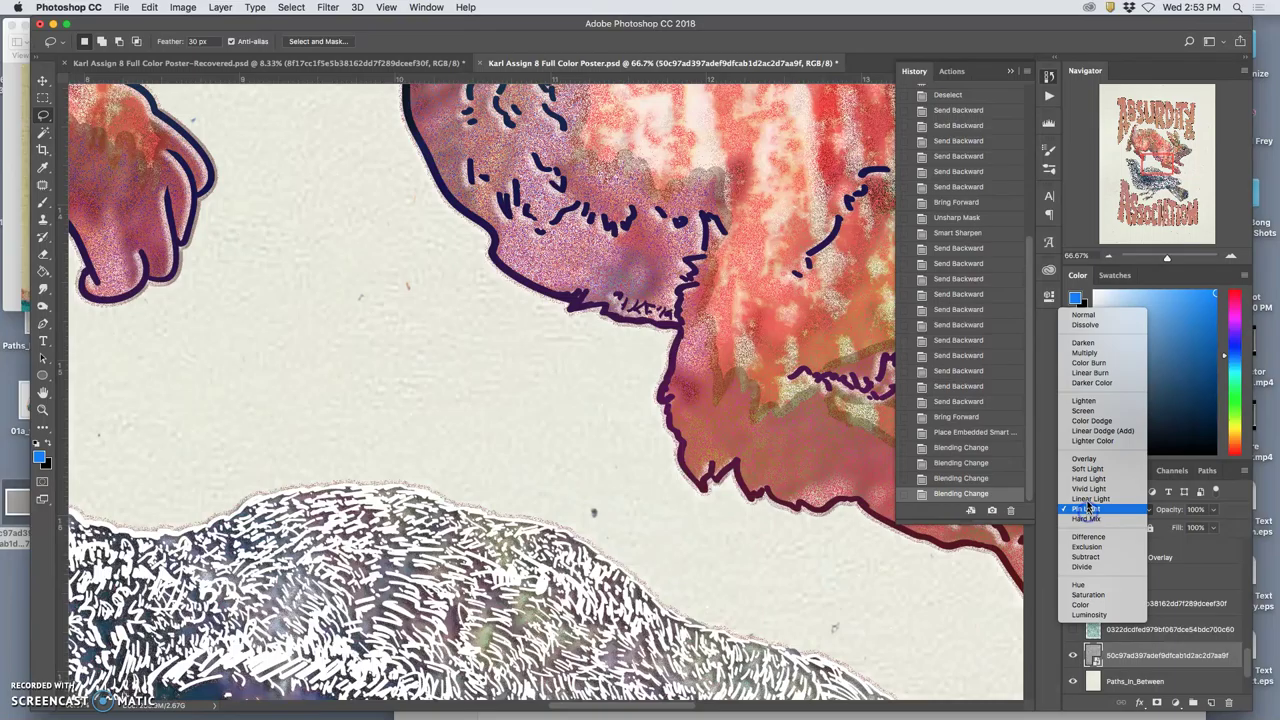
pyautogui.click(1085, 462)
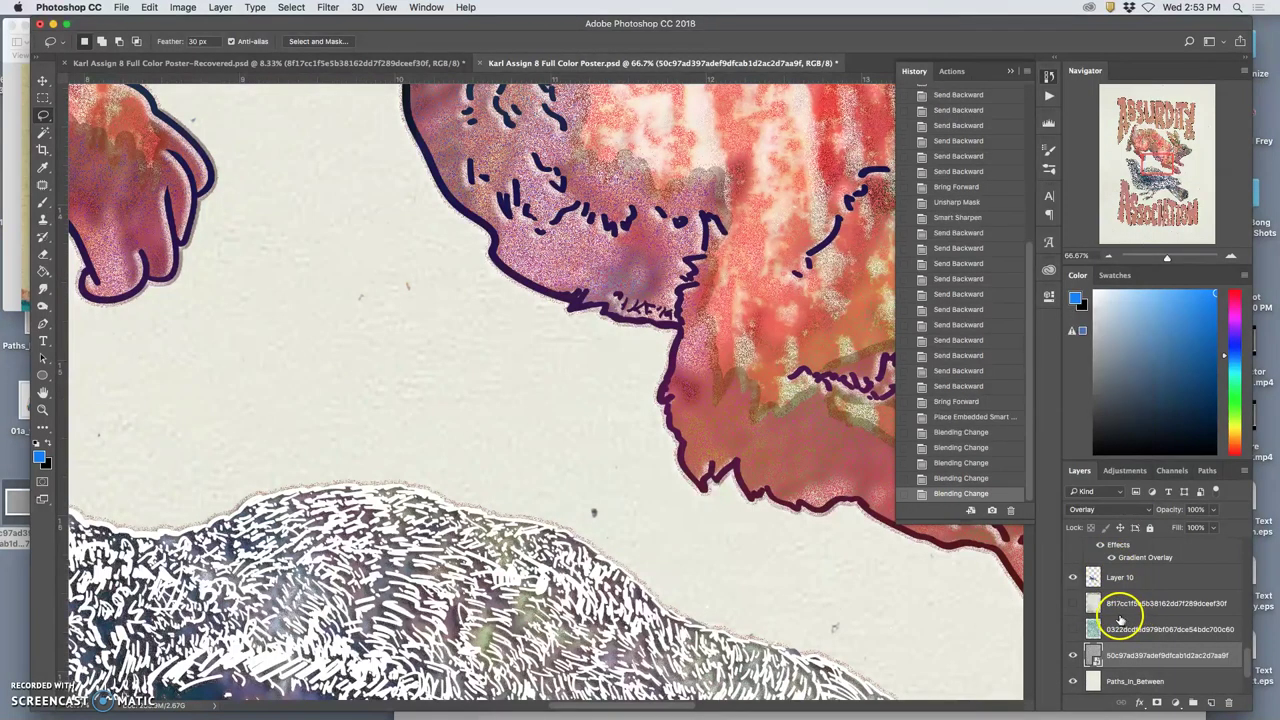
pyautogui.click(1075, 614)
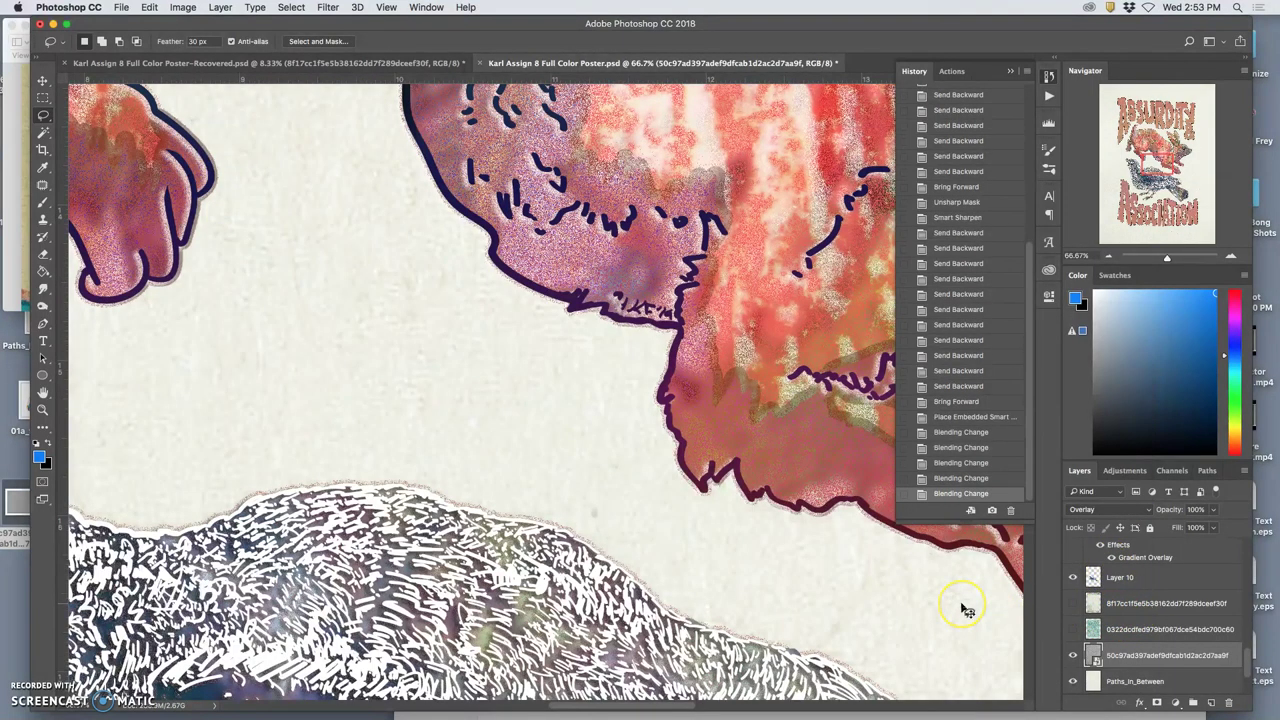
pyautogui.press('super+h')
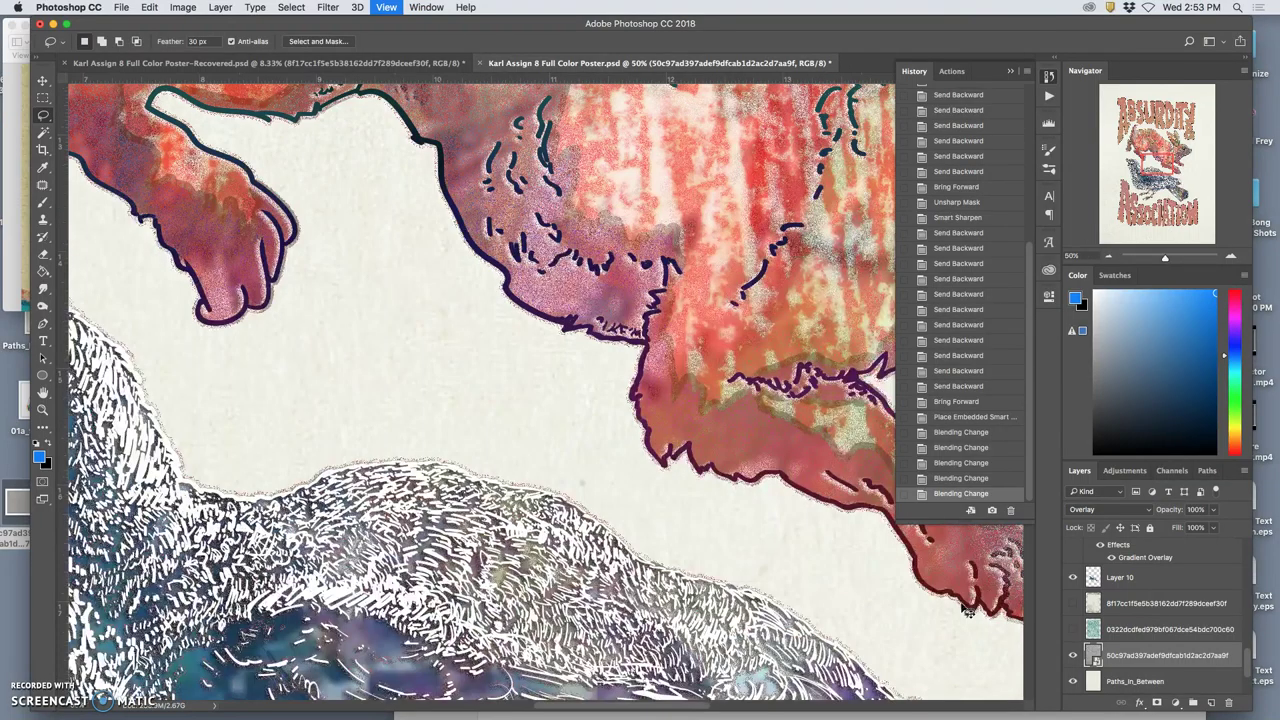
pyautogui.press('super+minus')
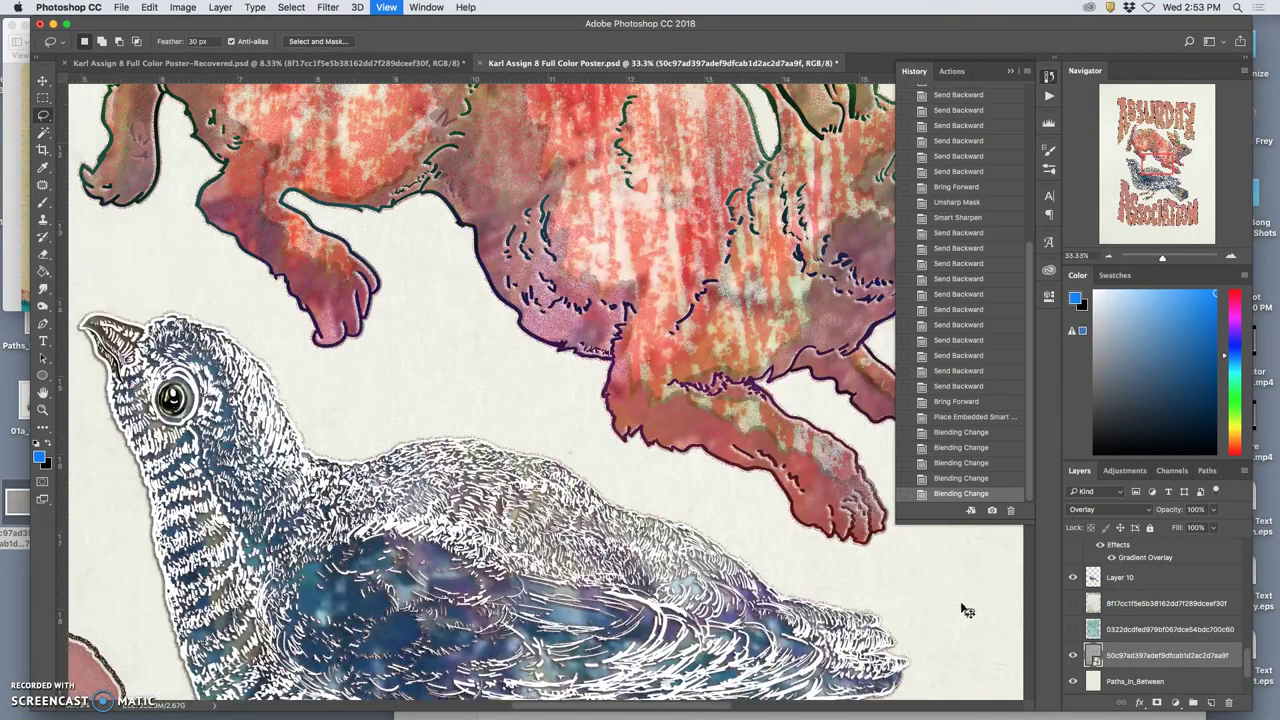
pyautogui.press('super+minus')
pyautogui.press('super+minus')
pyautogui.press('super+minus')
pyautogui.press('super+minus')
pyautogui.press('super+minus')
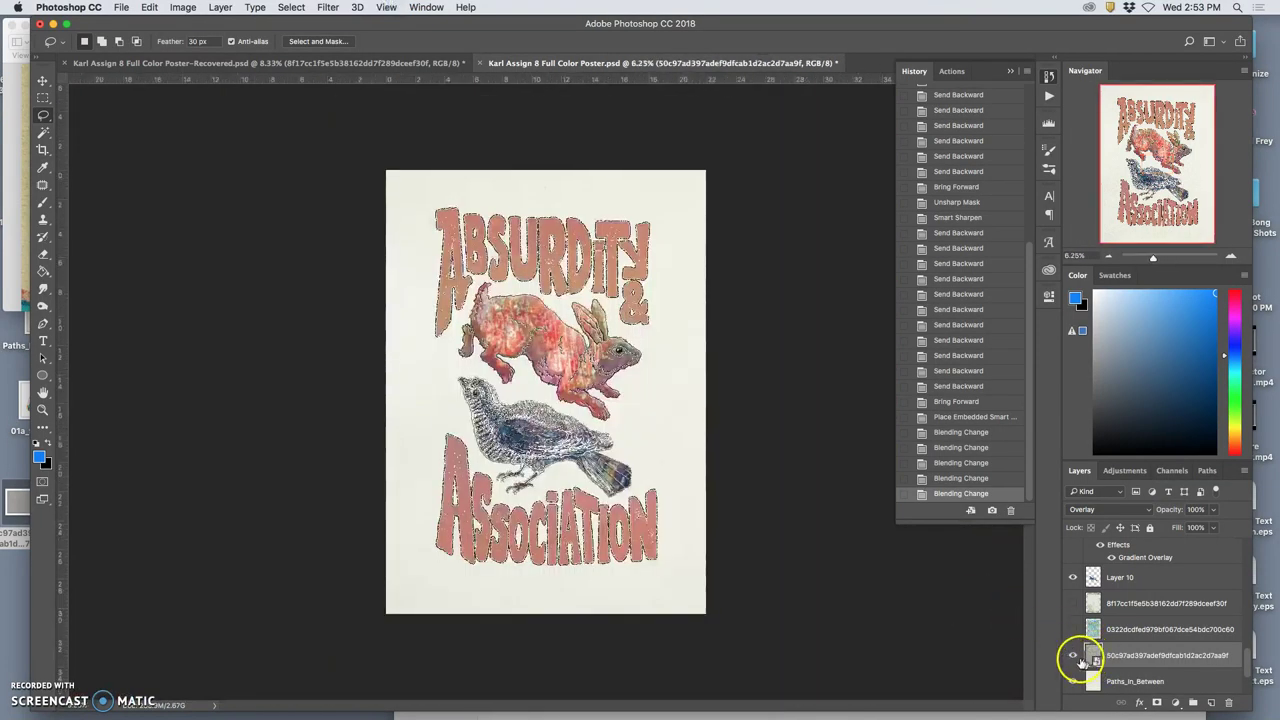
pyautogui.click(1118, 658)
# Step: Duplicate the paper texture layer and set the copy to Normal blending, fully visible
pyautogui.press('super+j')
pyautogui.click(1100, 510)
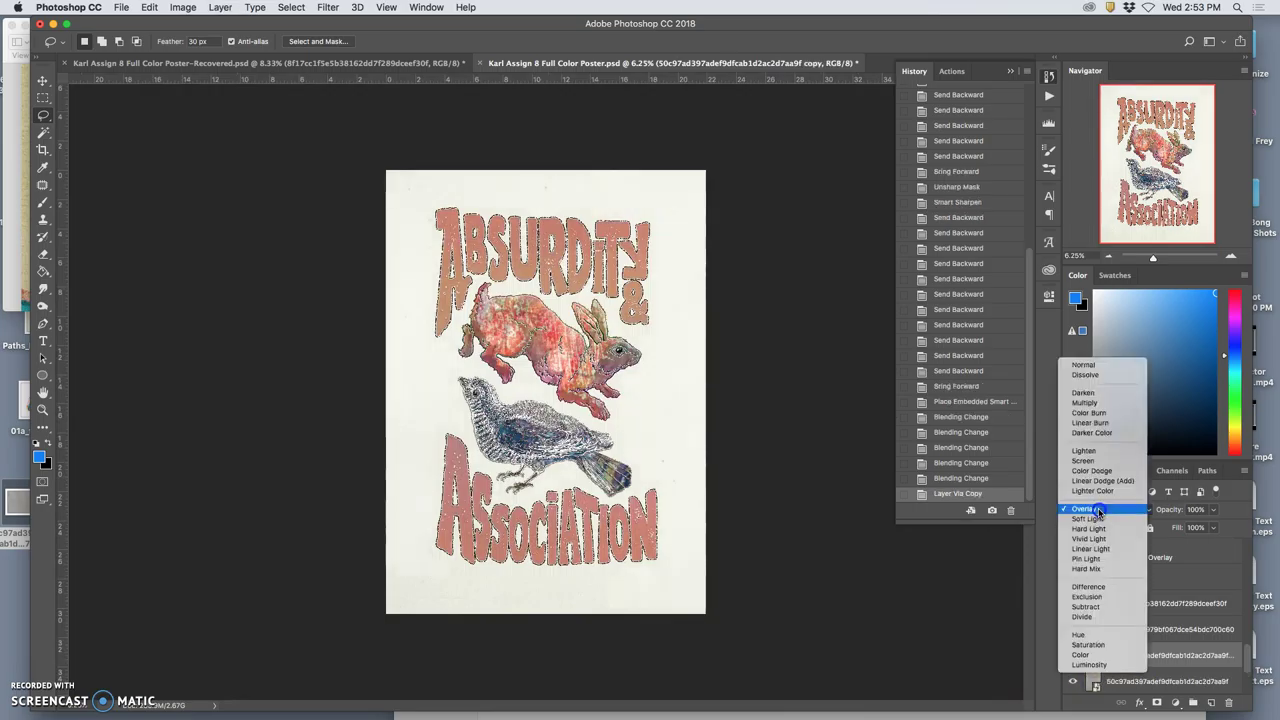
pyautogui.click(1083, 365)
pyautogui.click(1087, 564)
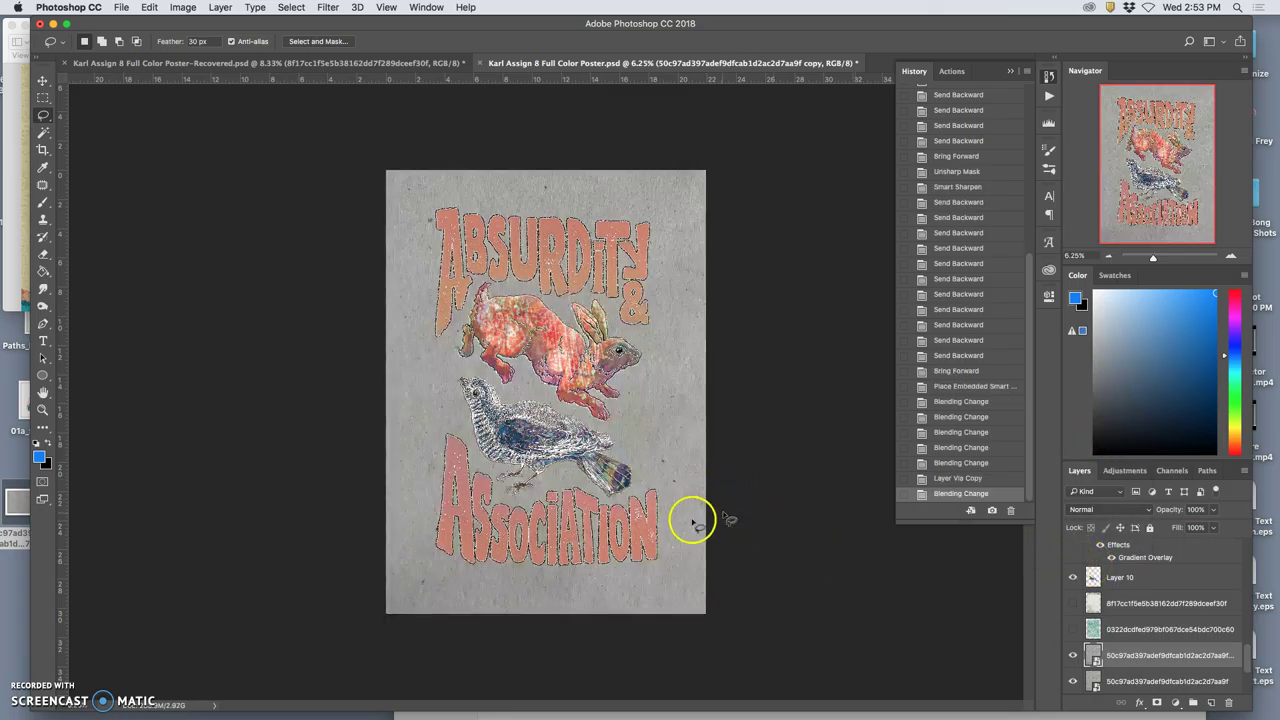
# Step: Select the original Overlay paper layer together with Paths_In_Between
pyautogui.click(1120, 682)
pyautogui.scroll(-2, 1120, 682)
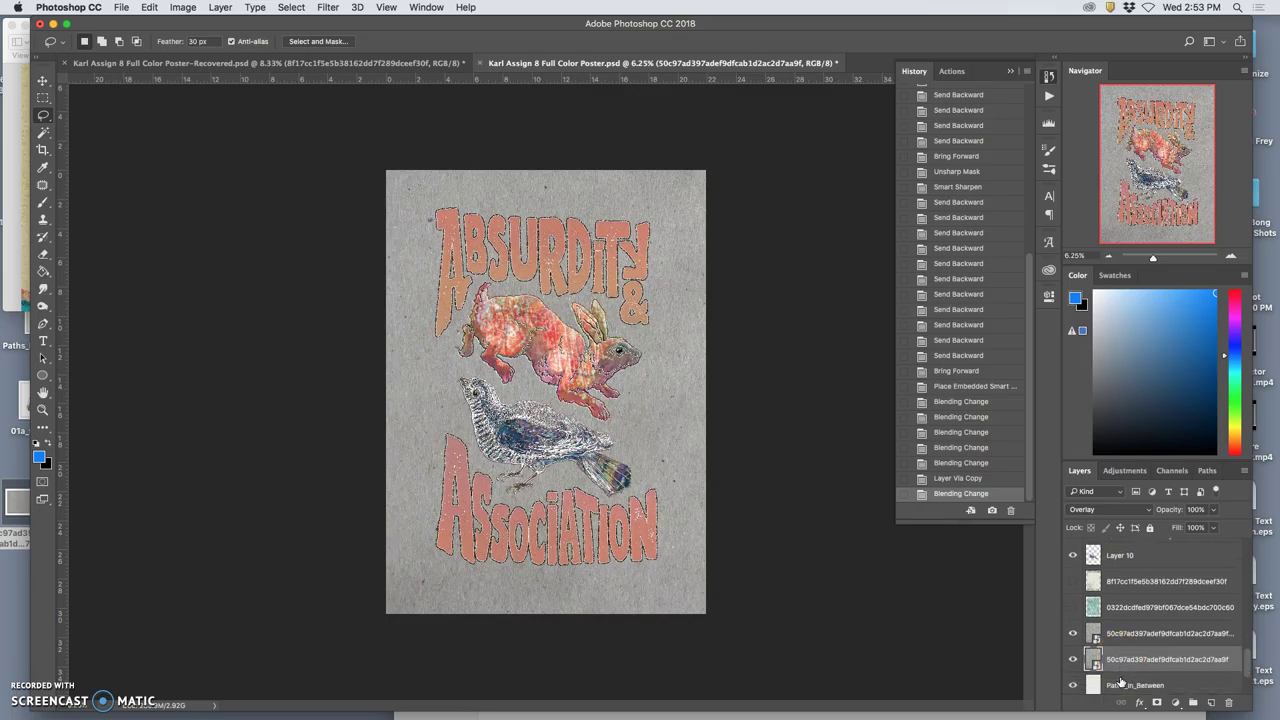
pyautogui.moveTo(1125, 660)
pyautogui.mouseDown()
pyautogui.moveTo(1137, 651)
pyautogui.moveTo(1117, 654)
pyautogui.moveTo(1131, 676)
pyautogui.mouseUp()
pyautogui.keyDown('shift'); pyautogui.click(1131, 680); pyautogui.keyUp('shift')
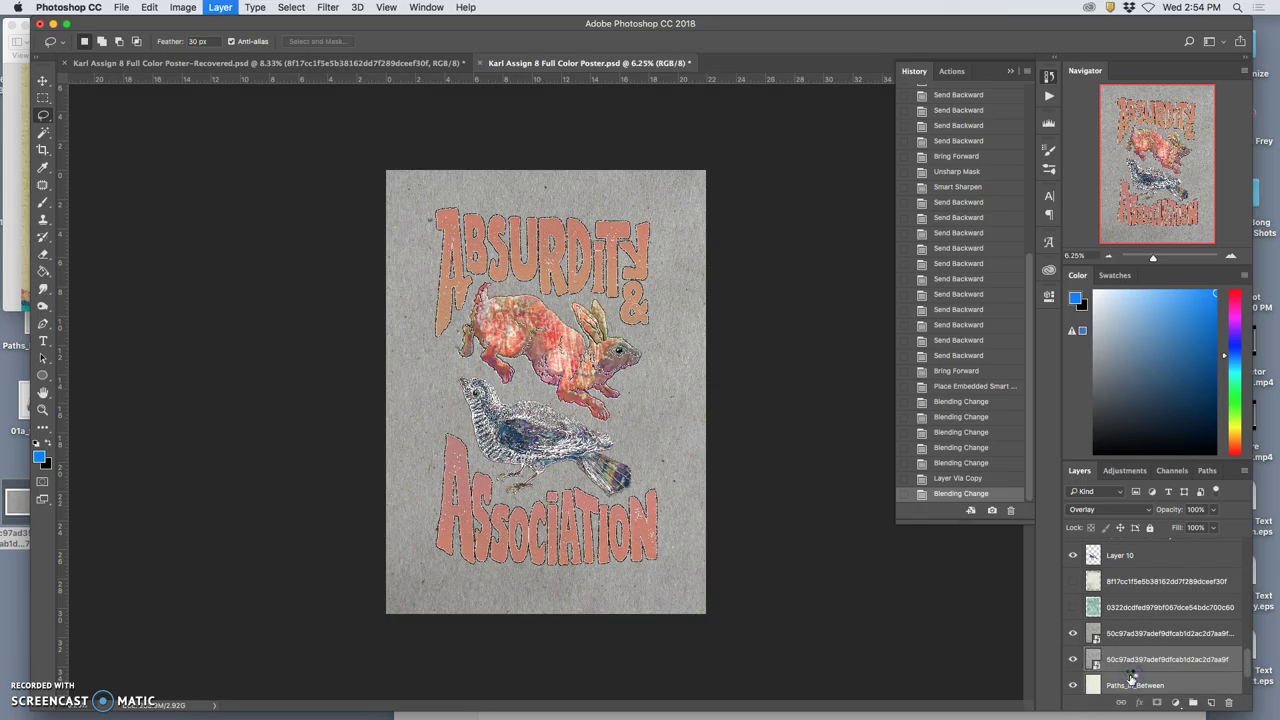
# Step: Merge the paper layer with Paths_In_Between, then delete Layer 3 and Background copy
pyautogui.press('super+e')
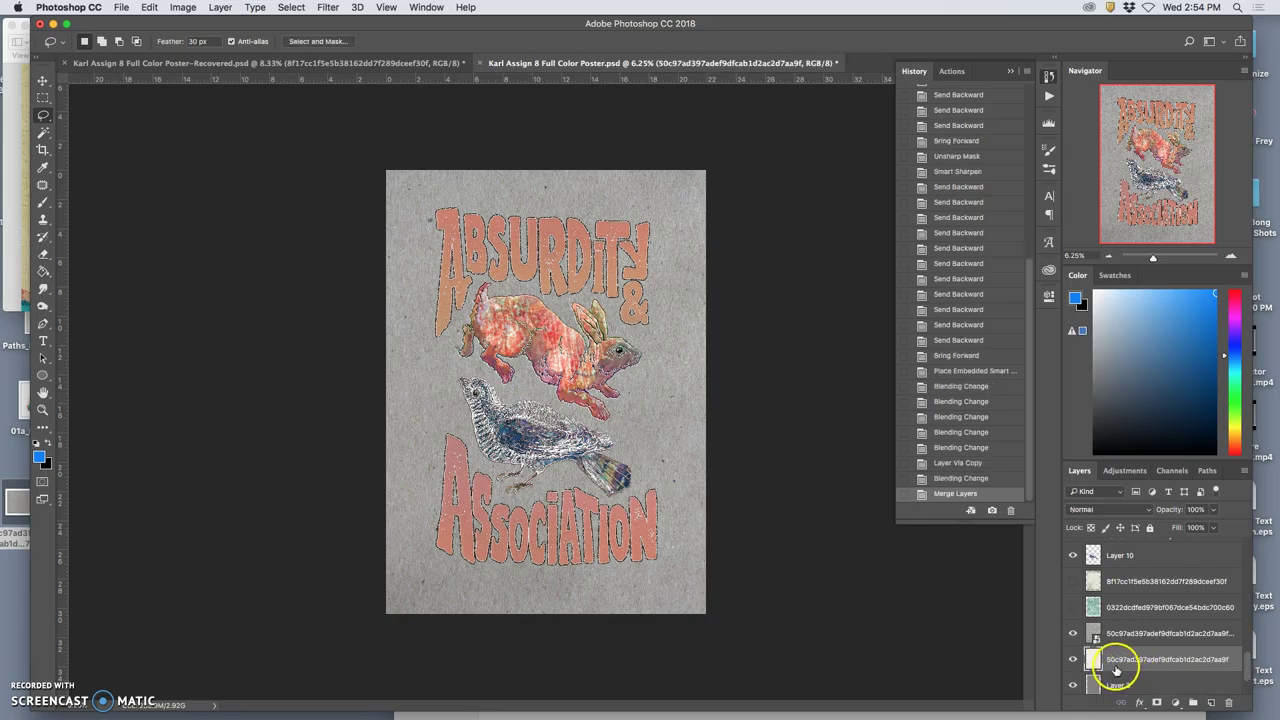
pyautogui.click(1118, 676)
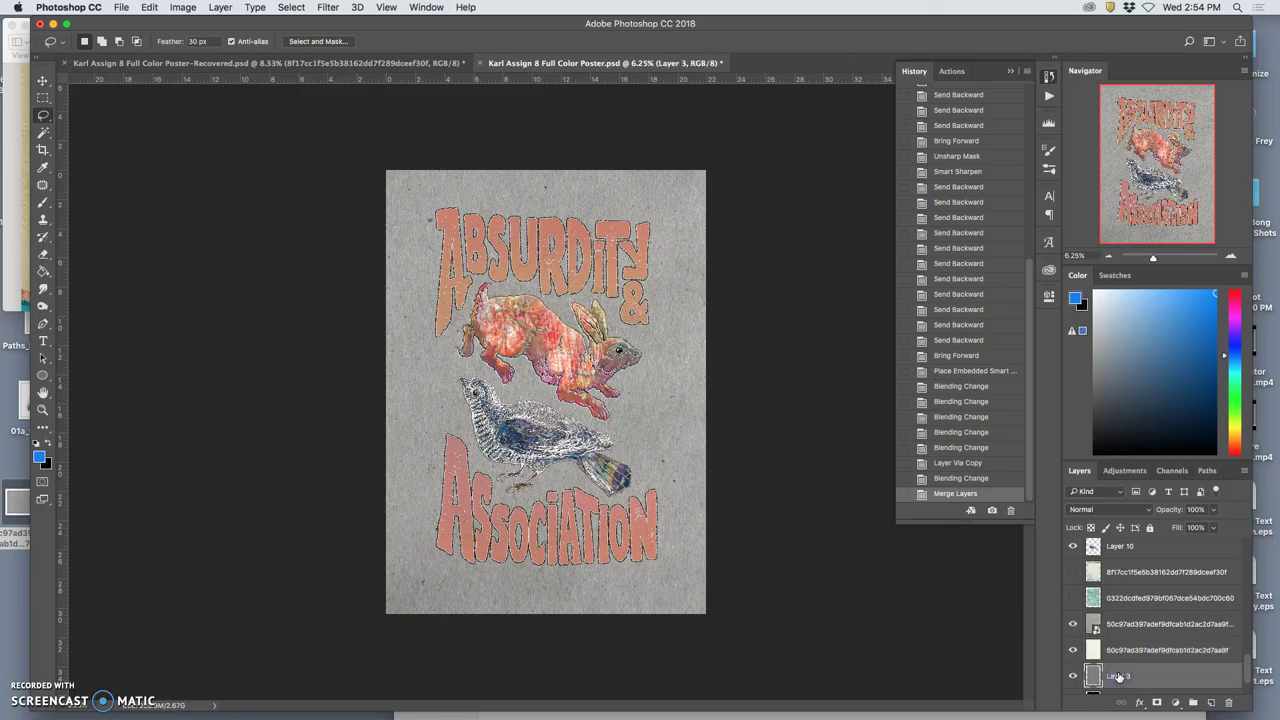
pyautogui.press('Delete')
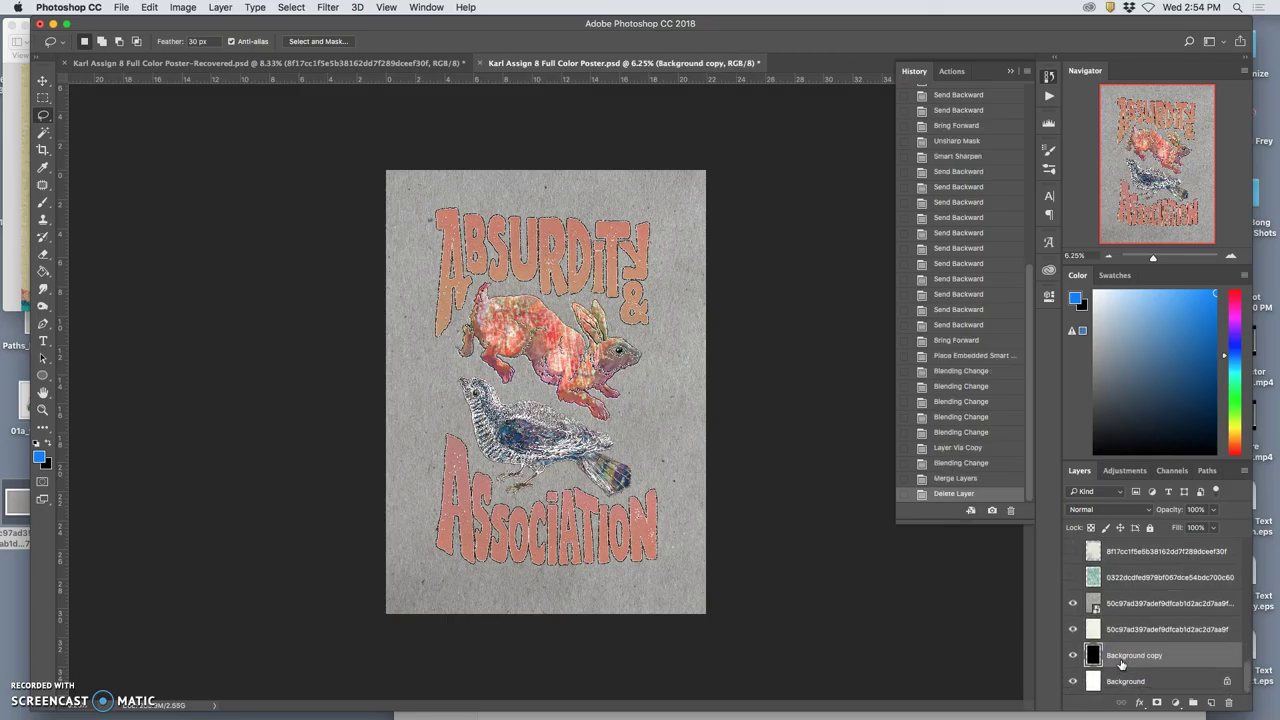
pyautogui.press('Delete')
# Step: Hide the grey paper copy, zoom in on the texture, and show the teal texture layer
pyautogui.click(1075, 633)
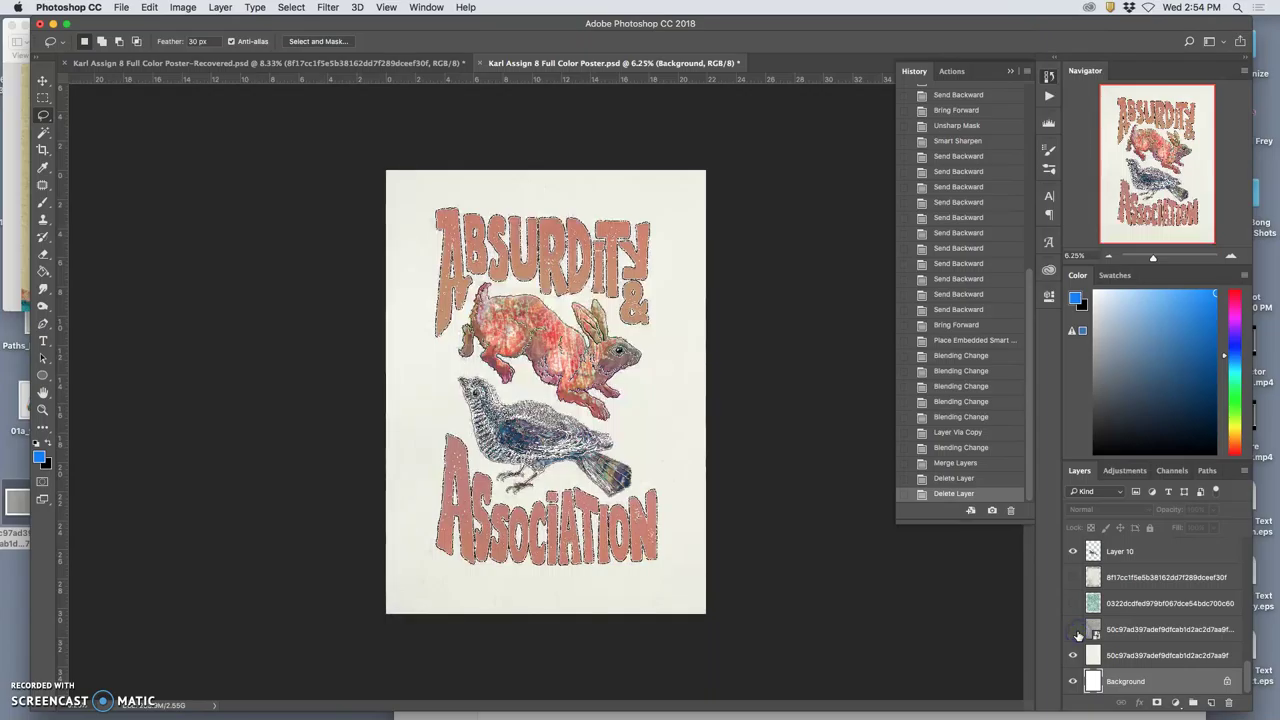
pyautogui.click(1075, 633)
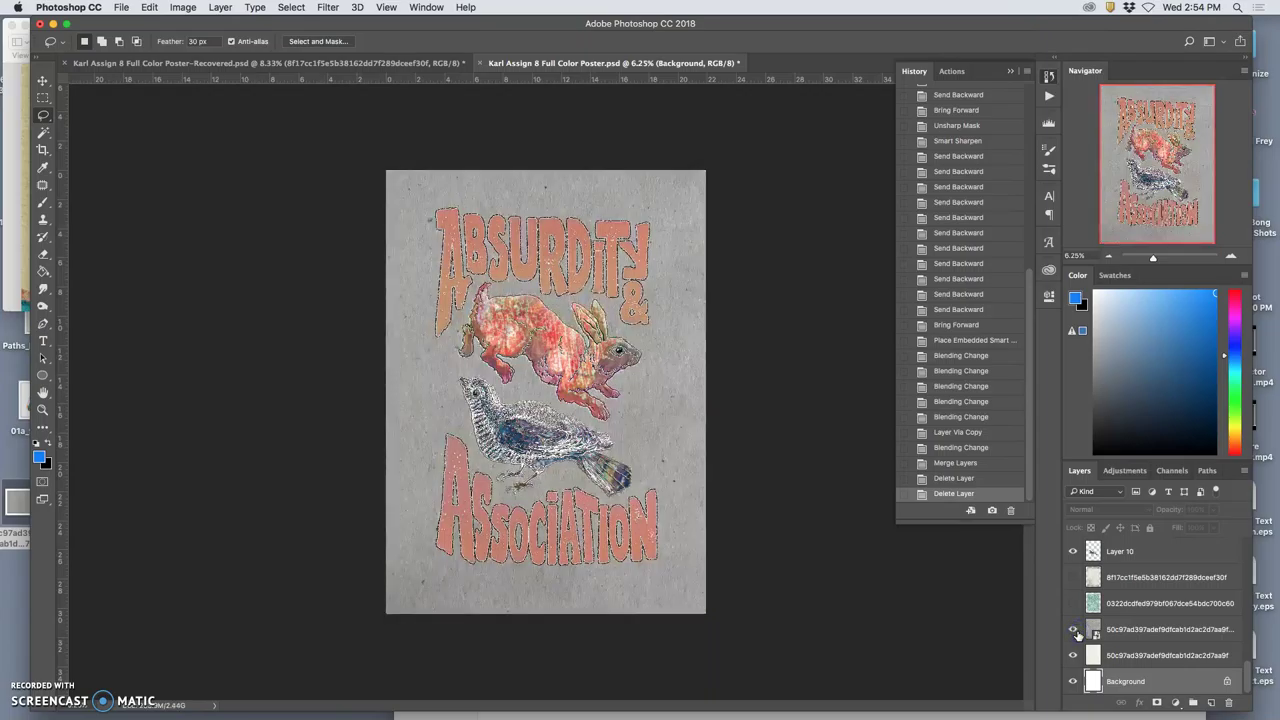
pyautogui.click(1075, 632)
pyautogui.press('super+equal')
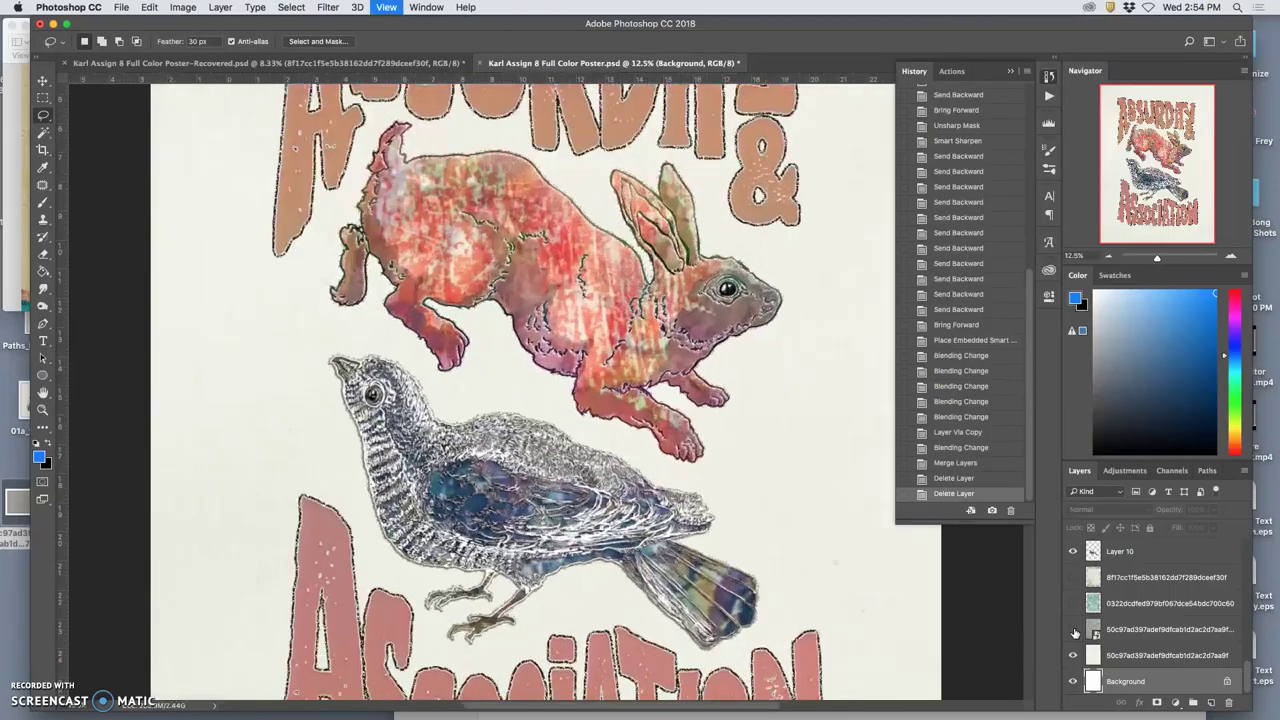
pyautogui.press('super+equal')
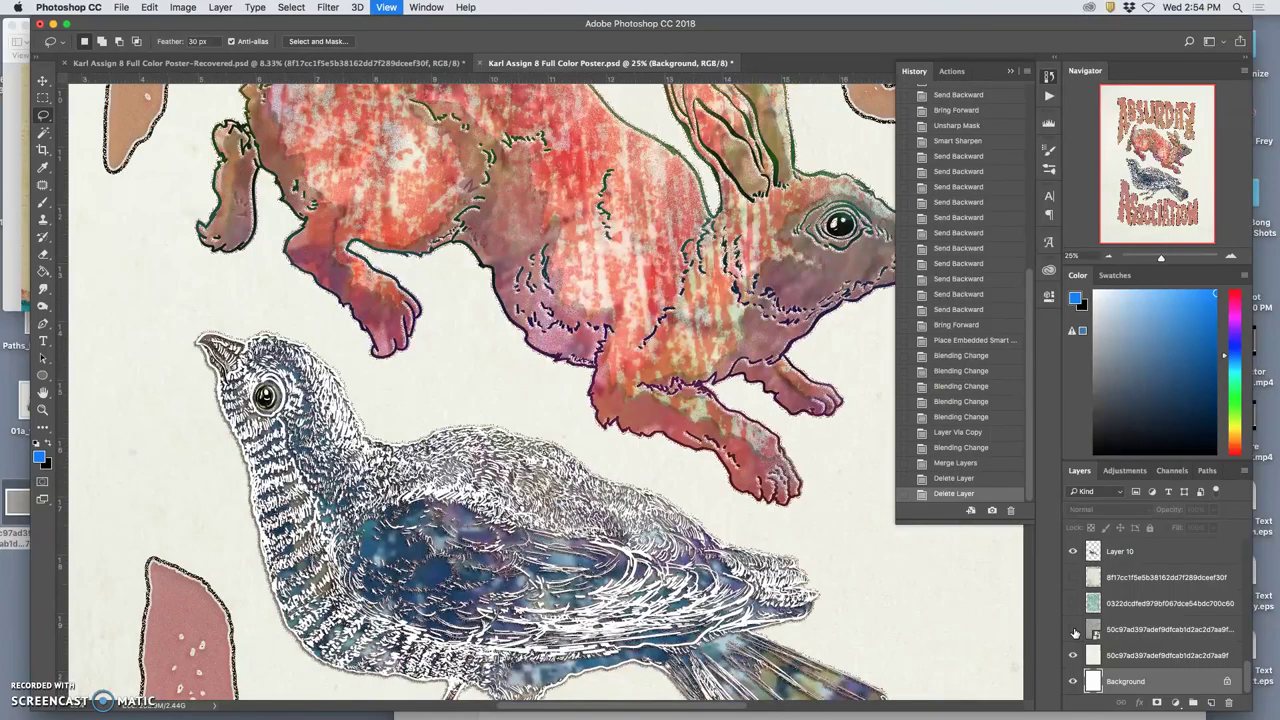
pyautogui.press('super+equal')
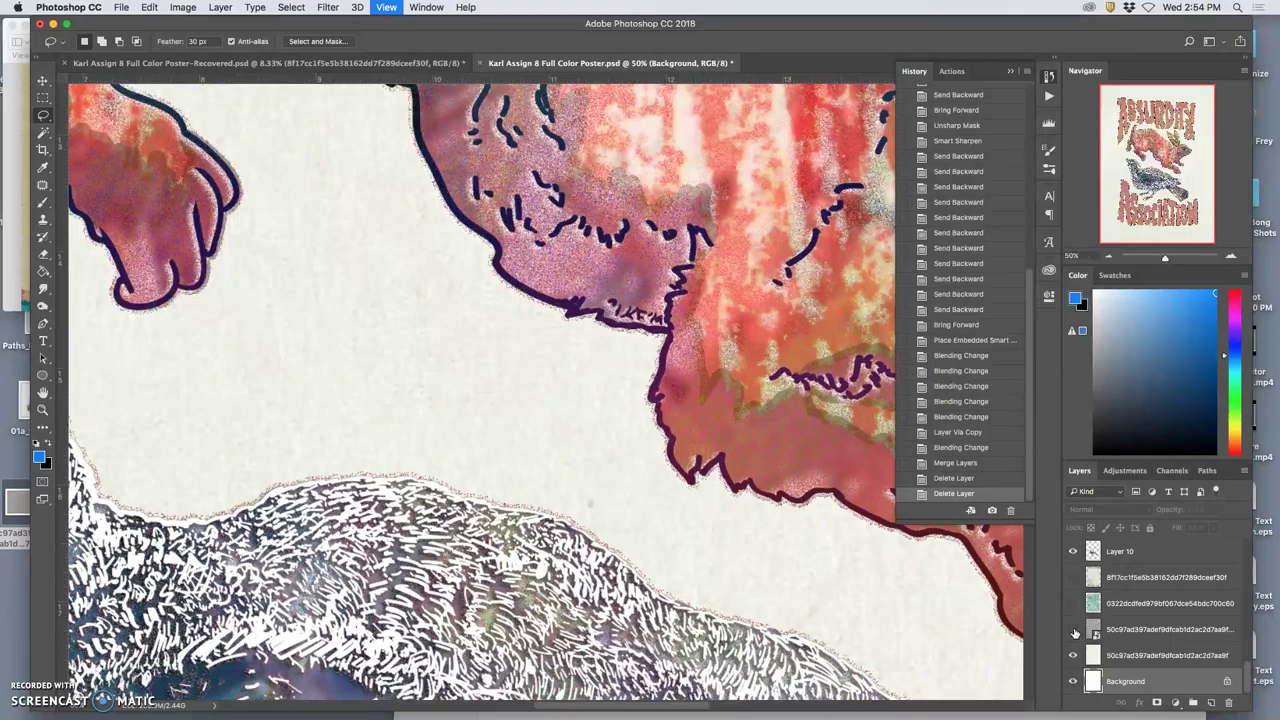
pyautogui.press('super+equal')
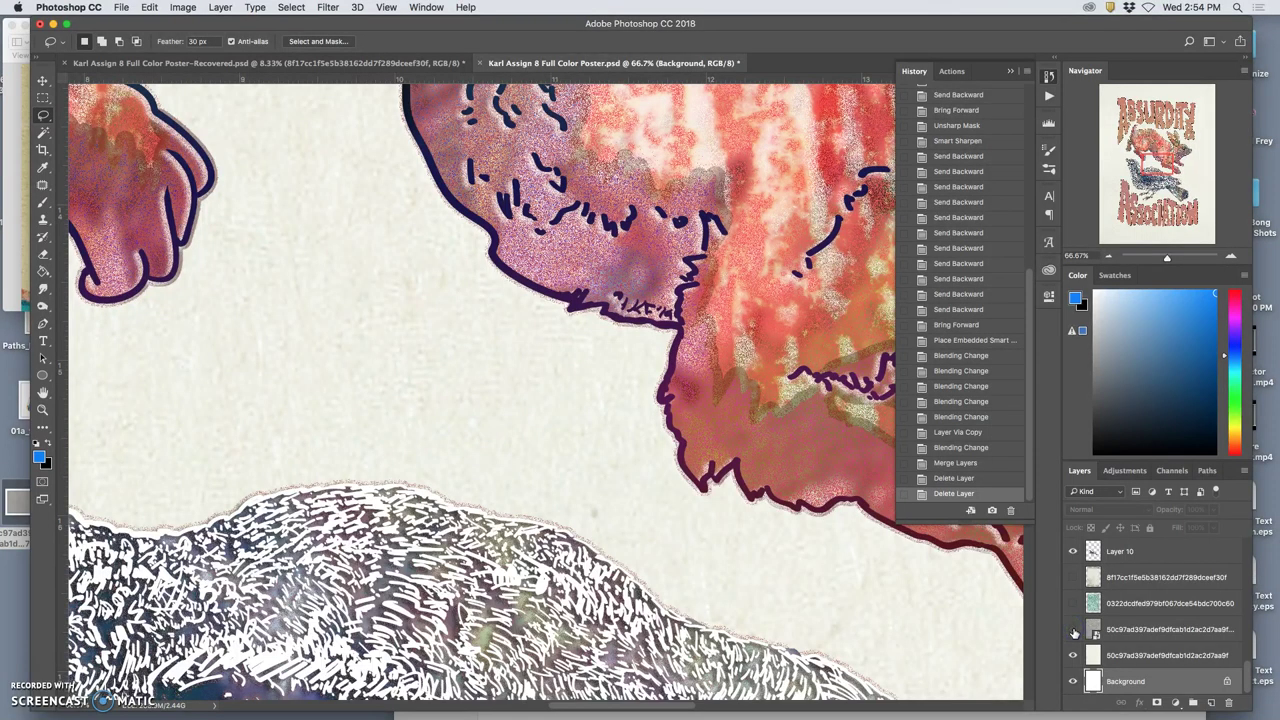
pyautogui.click(1075, 604)
# Step: Select the teal texture layer and set its blend mode to Overlay
pyautogui.click(1075, 604)
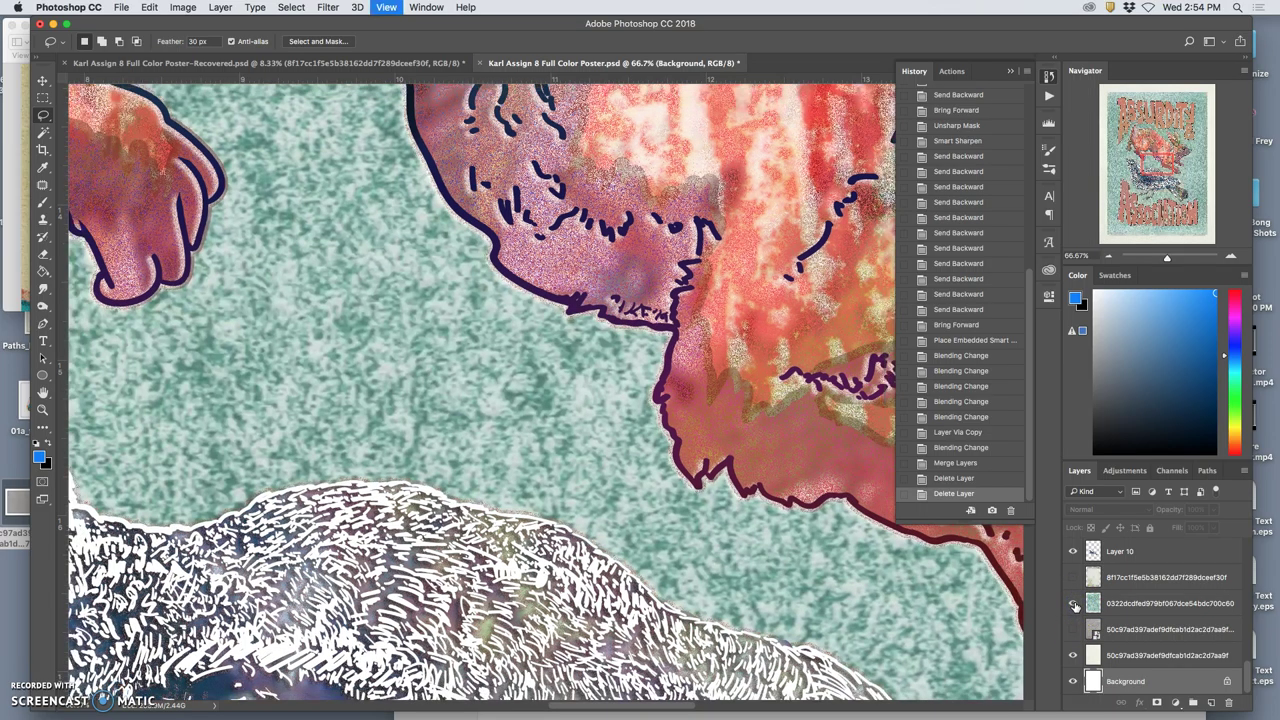
pyautogui.press('super+minus')
pyautogui.press('super+minus')
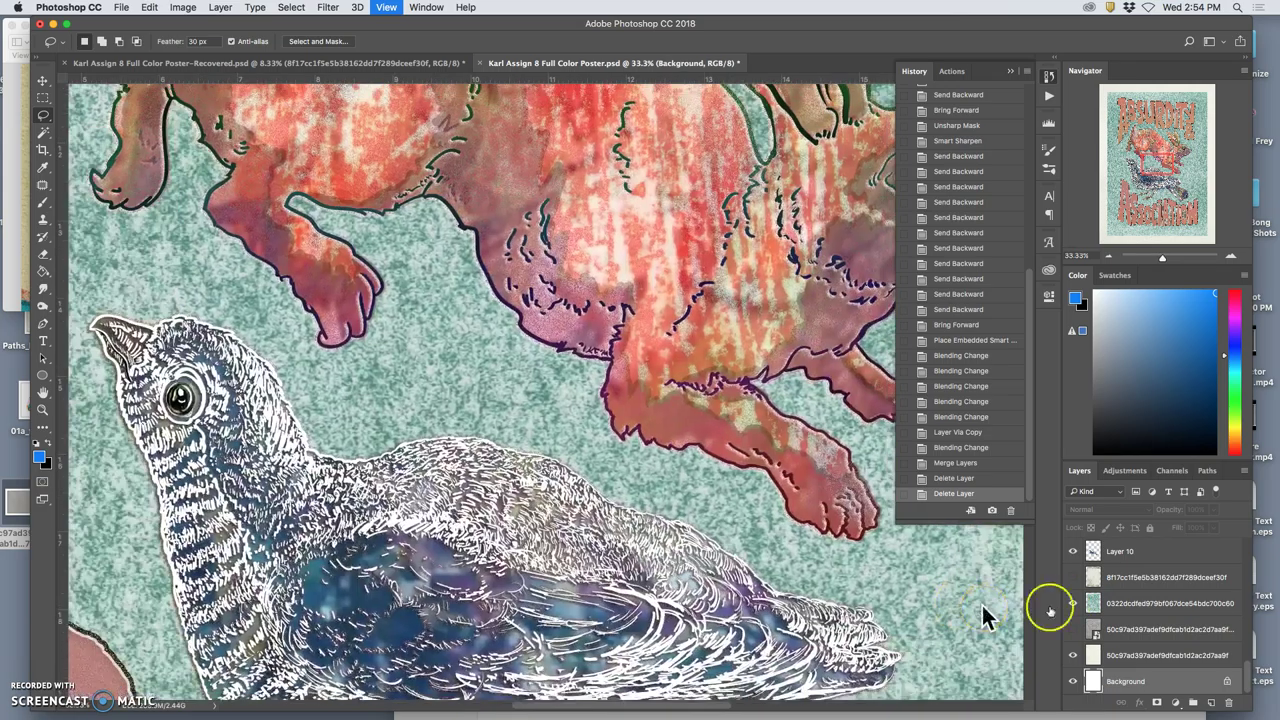
pyautogui.press('super+minus')
pyautogui.click(1120, 603)
pyautogui.click(1091, 509)
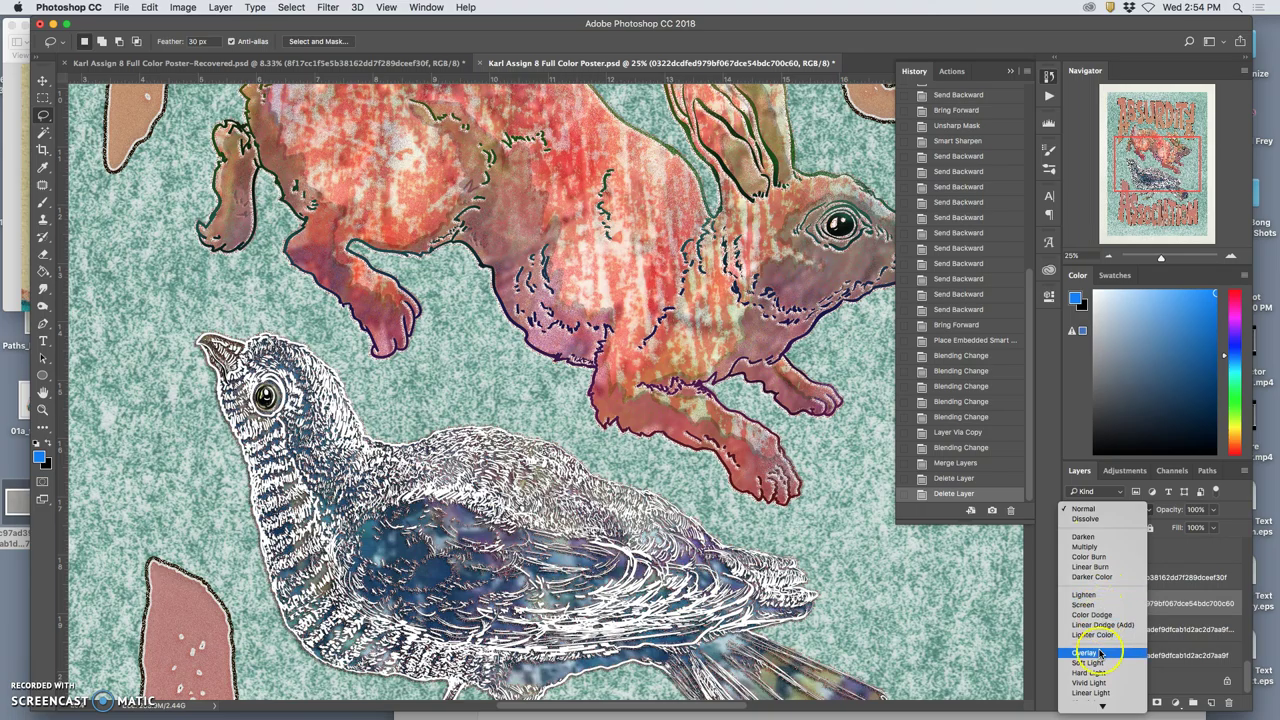
pyautogui.click(1098, 652)
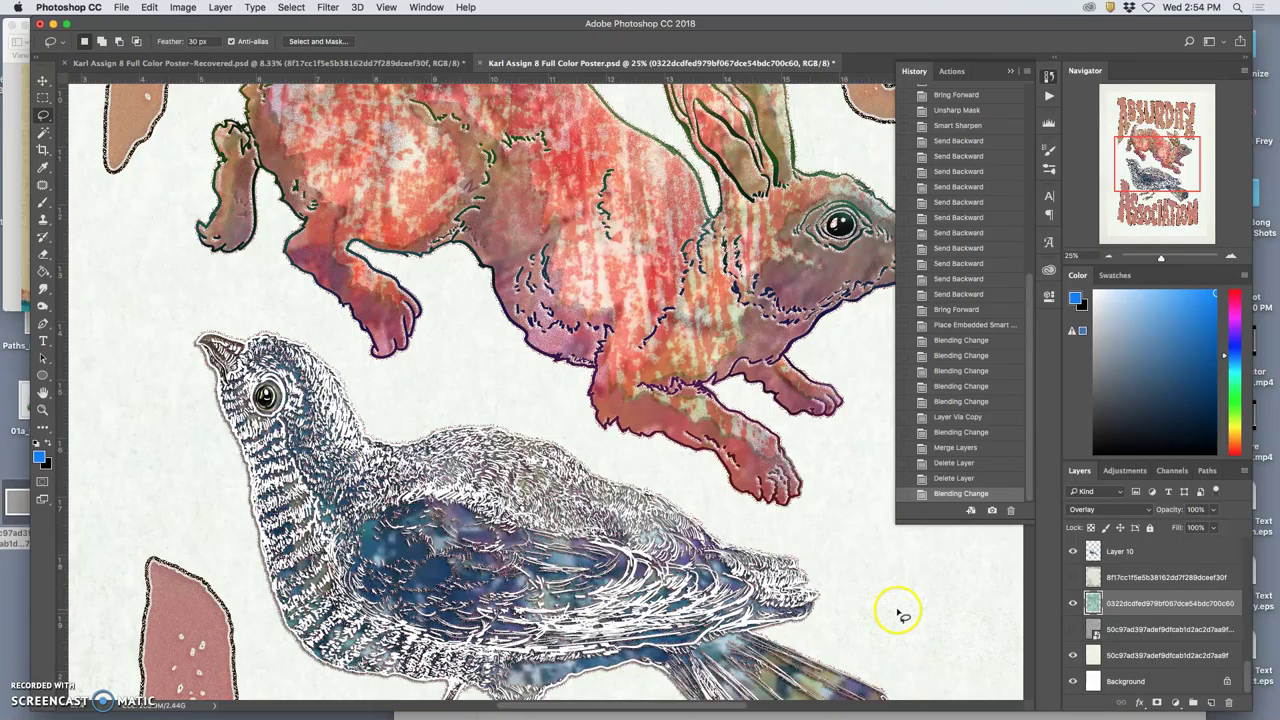
# Step: Zoom in on the paper grain, fit the poster back in view, and toggle the teal layer to compare
pyautogui.press('super+plus')
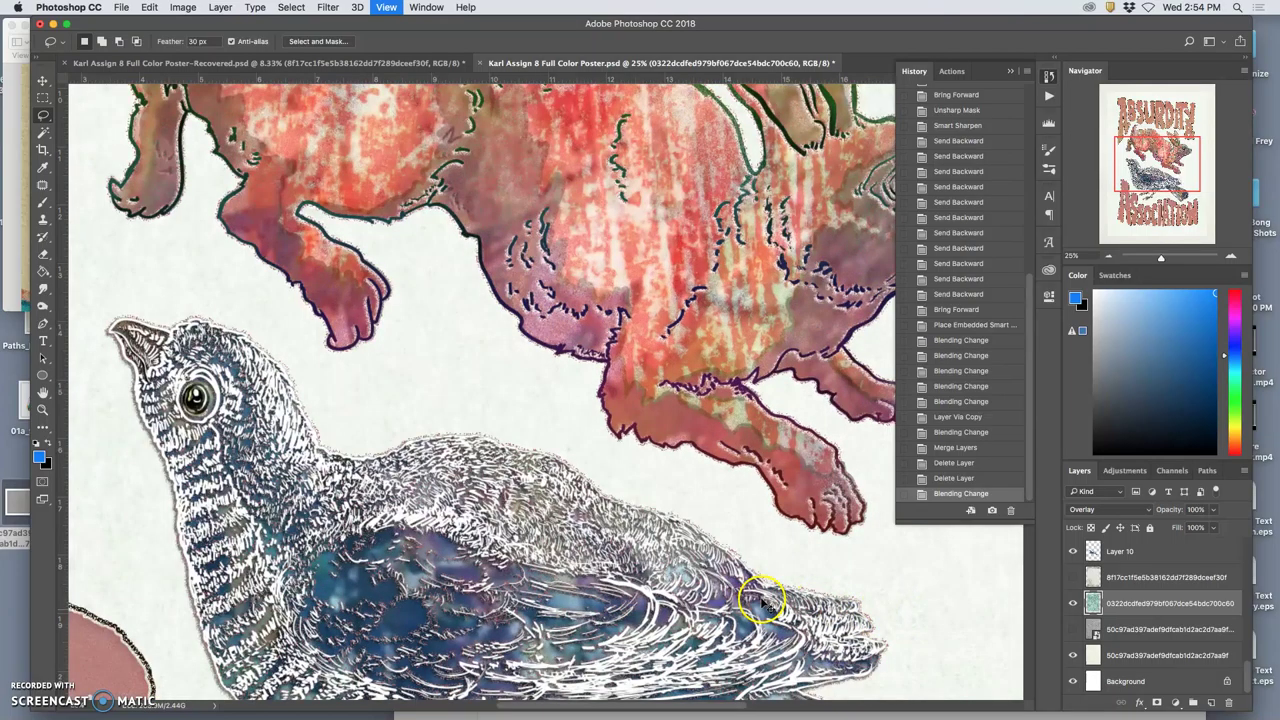
pyautogui.press('super+plus')
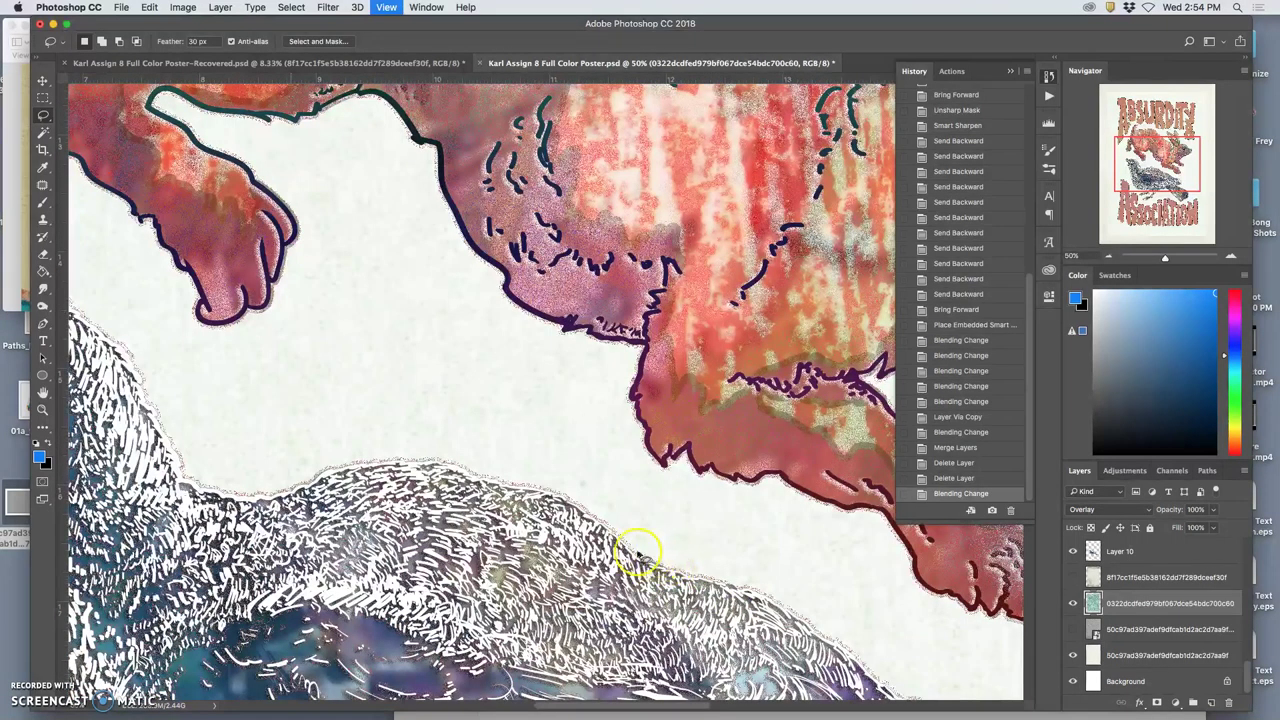
pyautogui.press('super+plus')
pyautogui.press('super+plus')
pyautogui.press('super+plus')
pyautogui.press('super+plus')
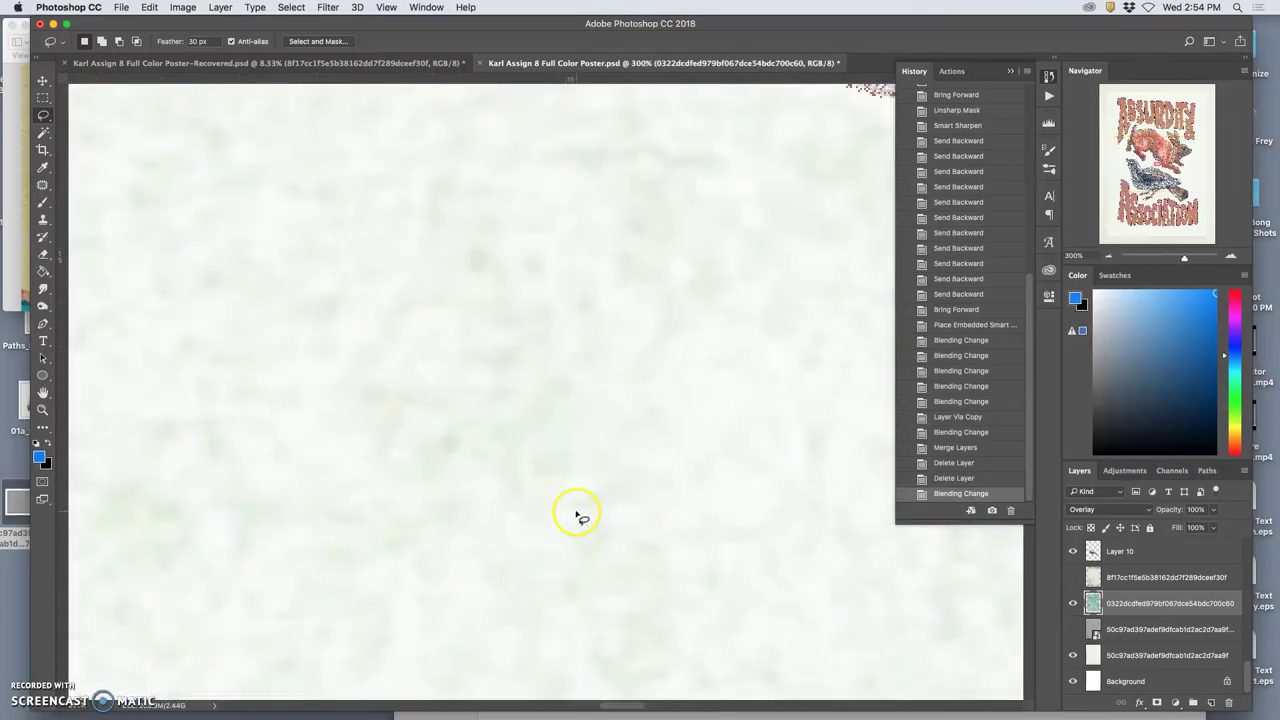
pyautogui.press('super+minus')
pyautogui.press('super+minus')
pyautogui.press('super+minus')
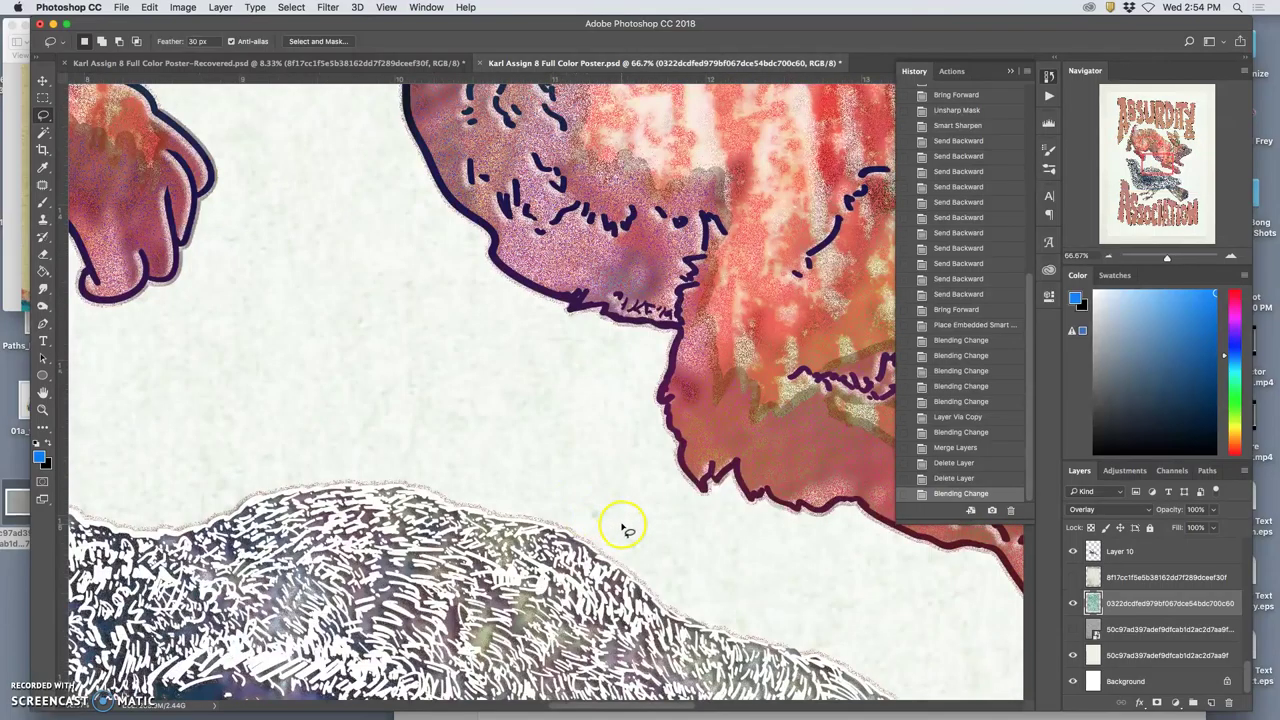
pyautogui.press('super+minus')
pyautogui.press('super+minus')
pyautogui.press('super+minus')
pyautogui.press('super+minus')
pyautogui.press('super+minus')
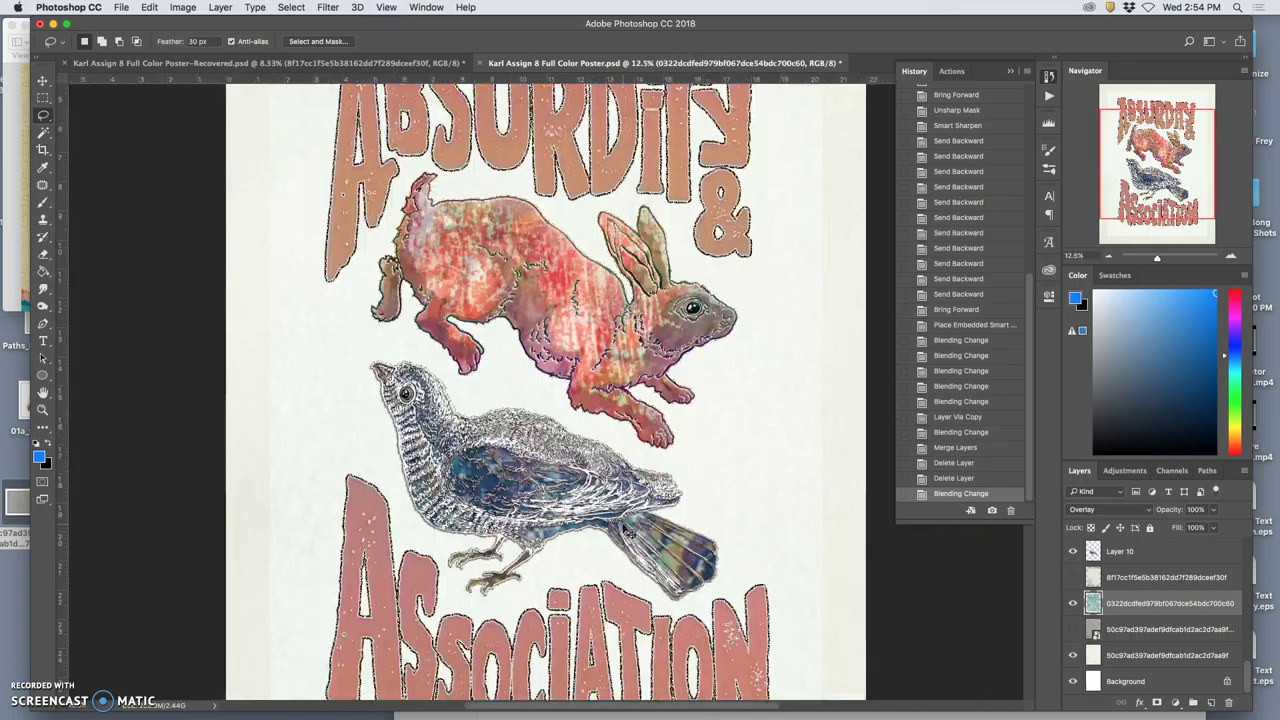
pyautogui.press('super+minus')
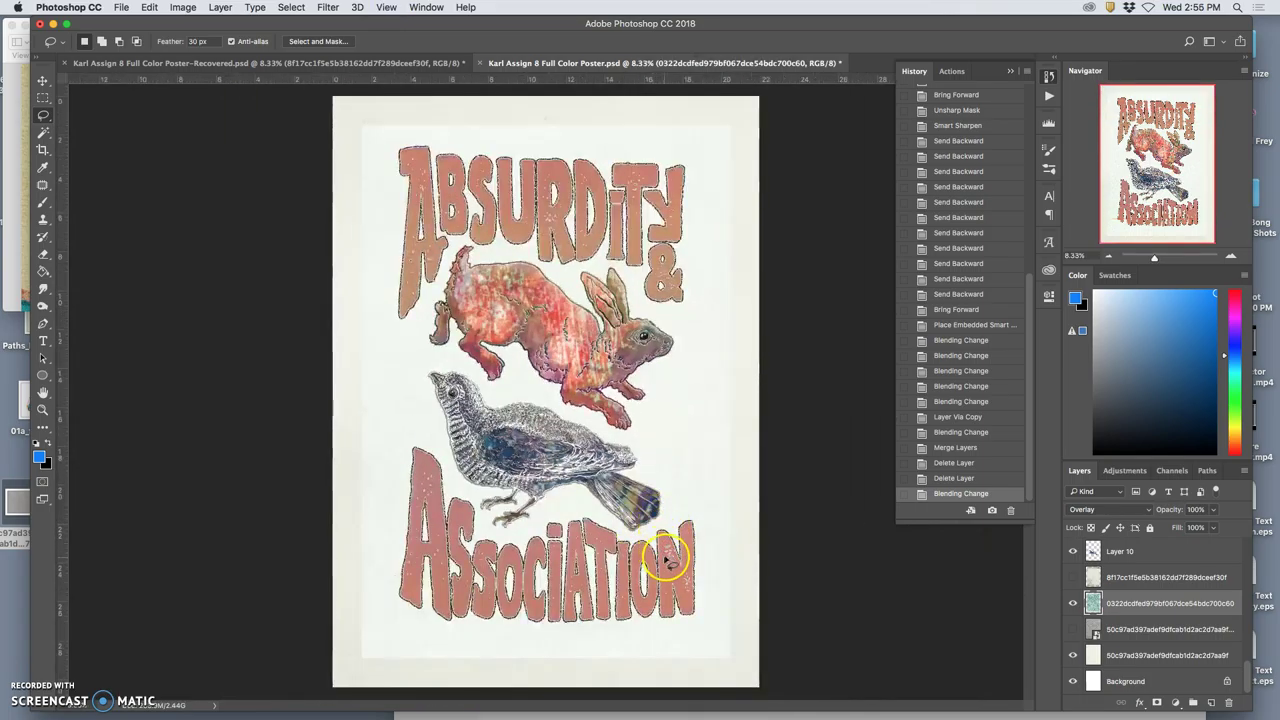
pyautogui.click(1073, 603)
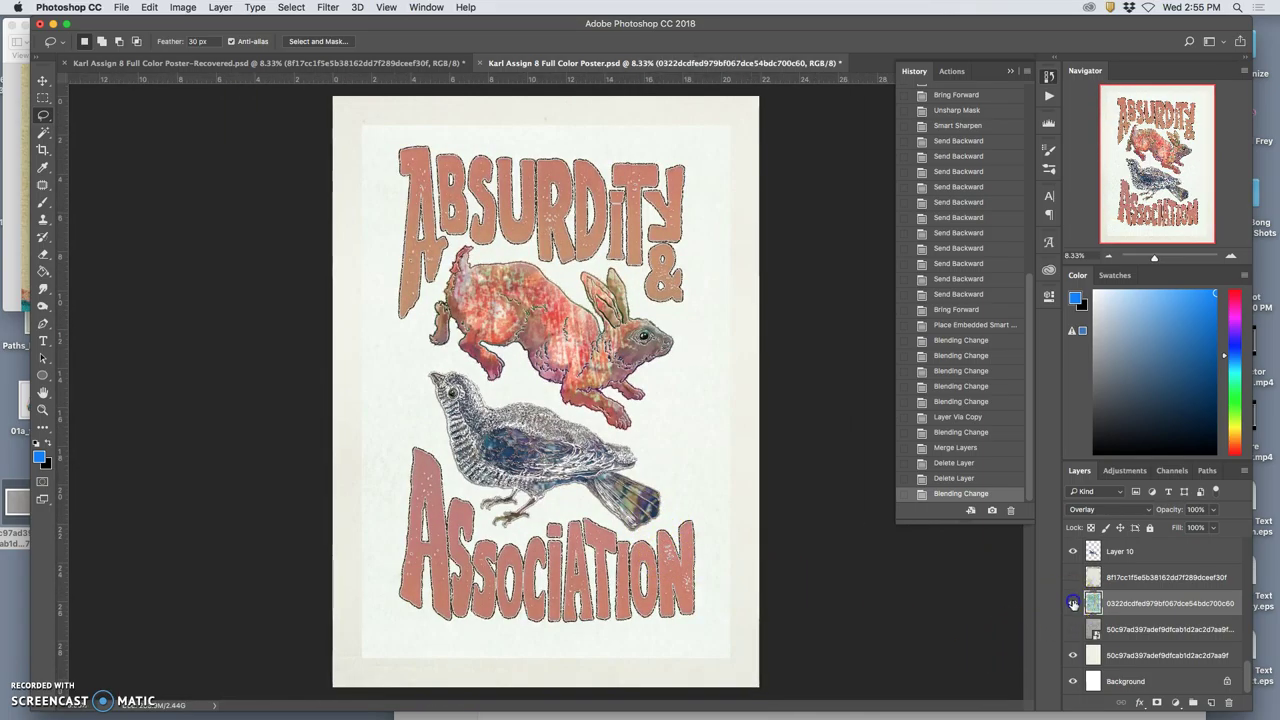
pyautogui.click(1073, 603)
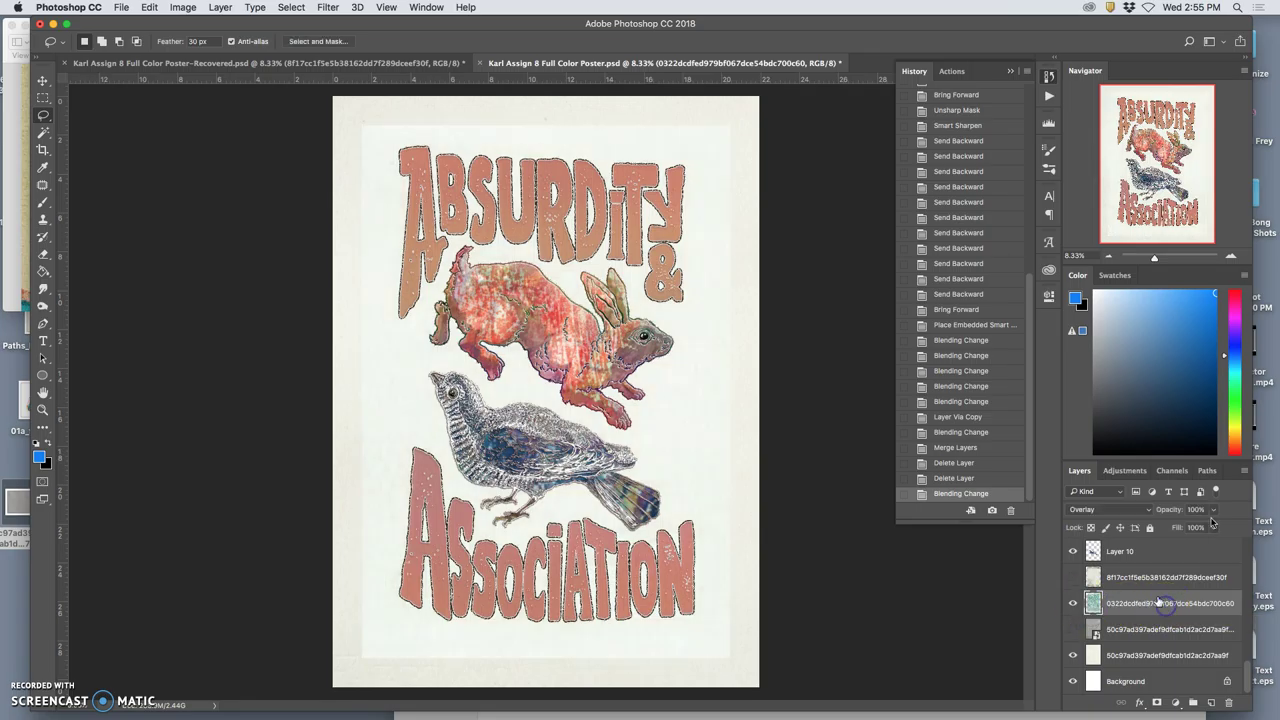
# Step: Try Pin Light blending on the texture layer and inspect the paper between the animals
pyautogui.click(1112, 511)
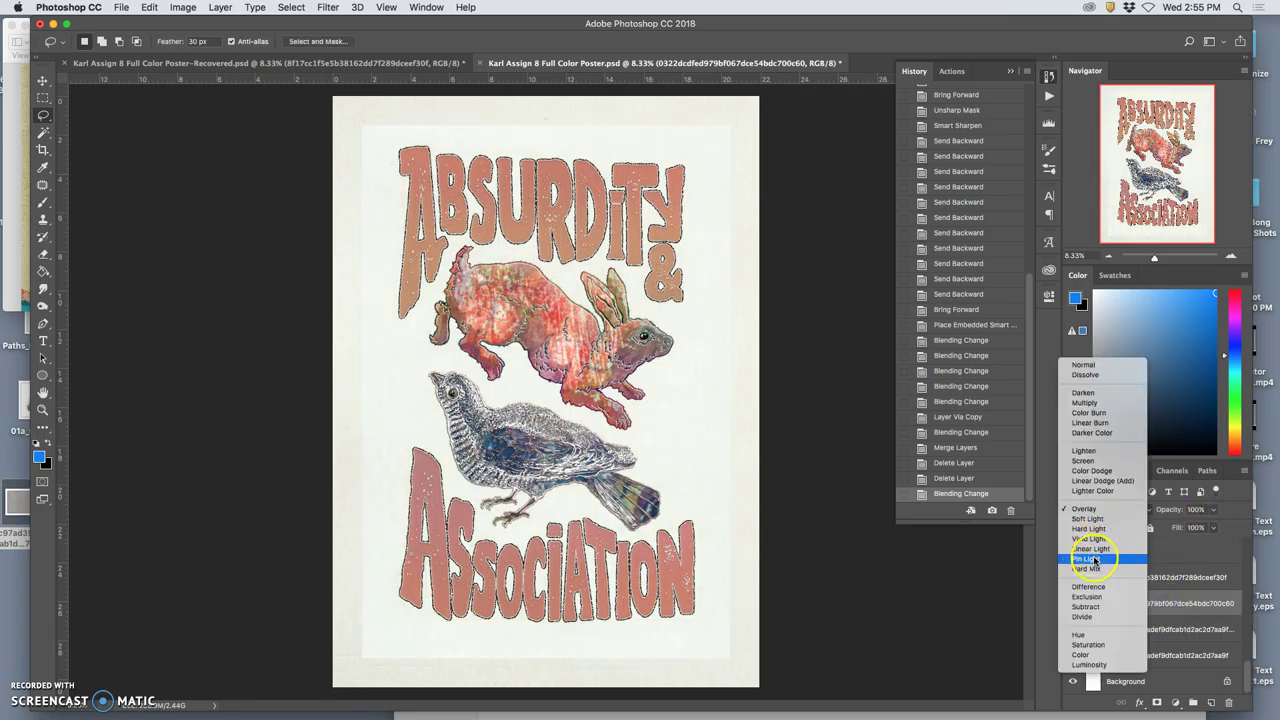
pyautogui.click(1094, 561)
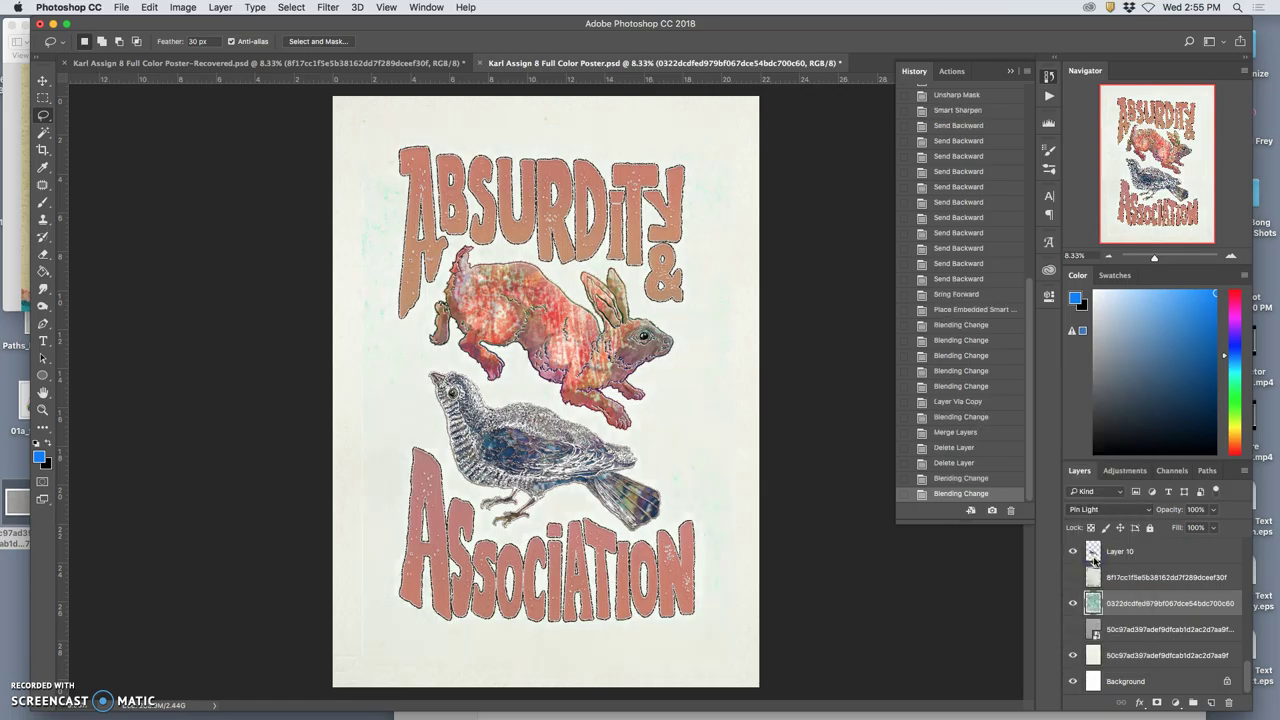
pyautogui.click(835, 528)
pyautogui.press('super+equal')
pyautogui.press('super+equal')
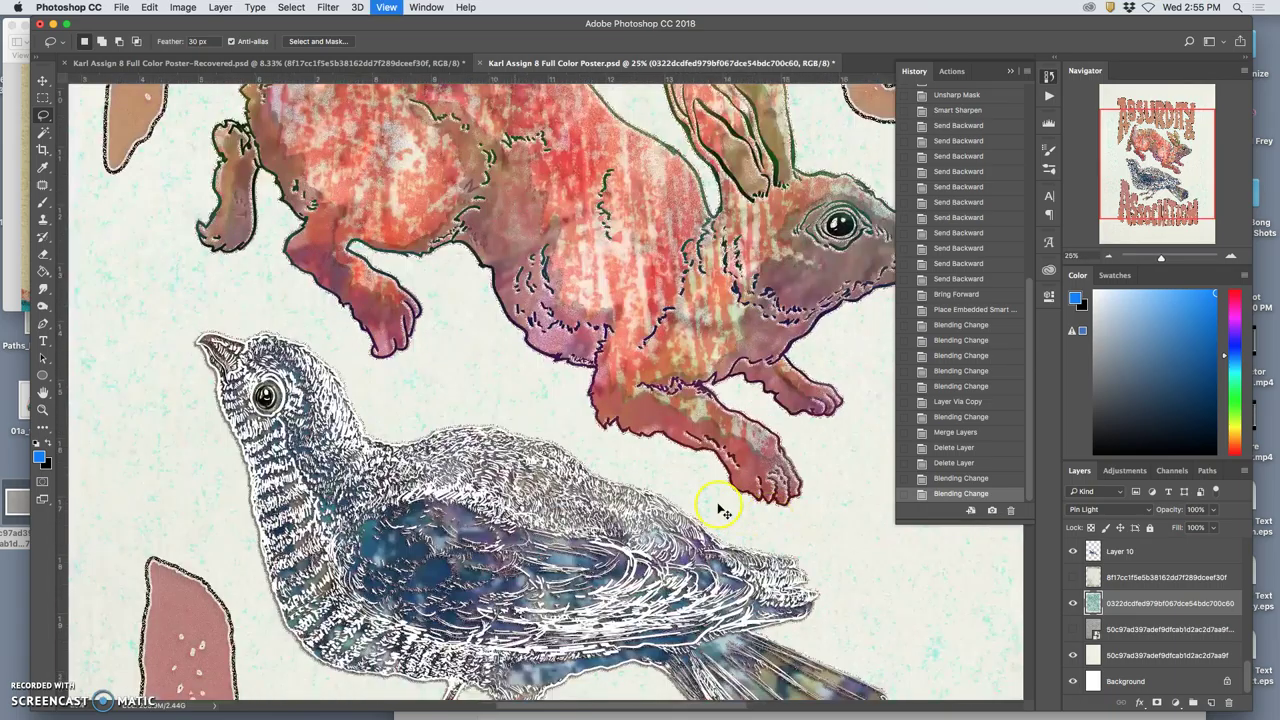
pyautogui.press('super+equal')
pyautogui.click(680, 502)
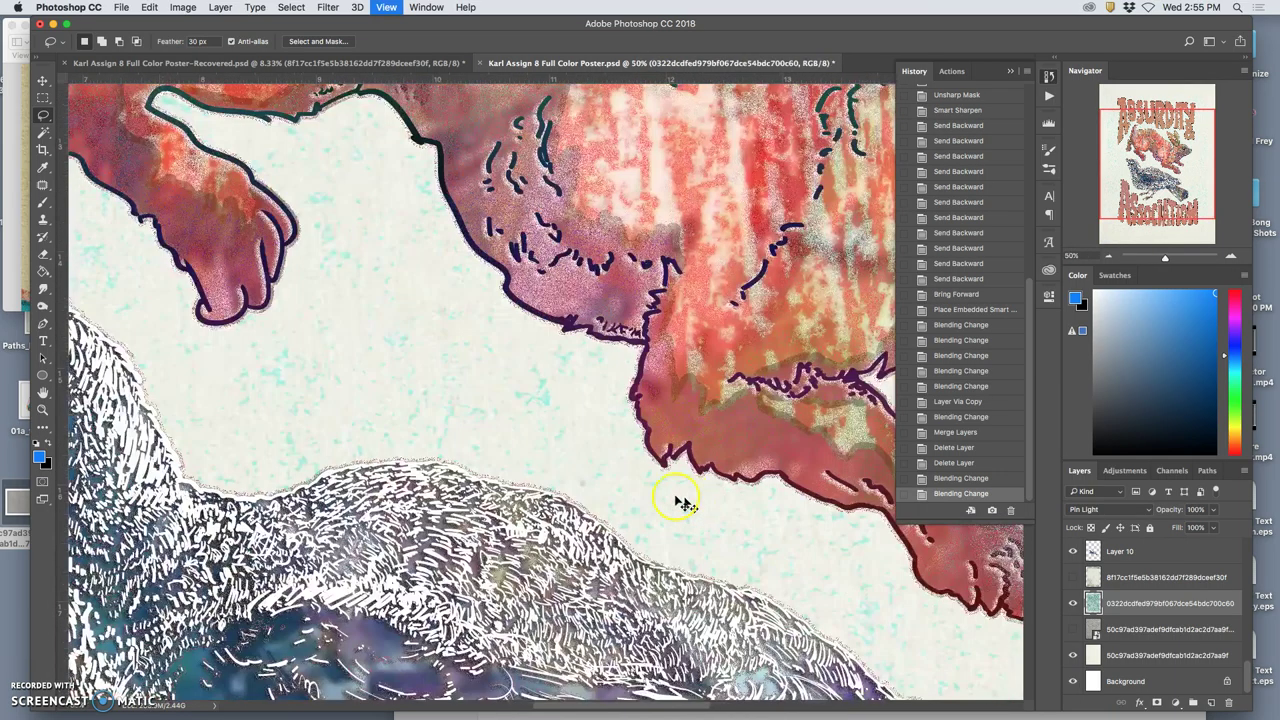
pyautogui.press('super+equal')
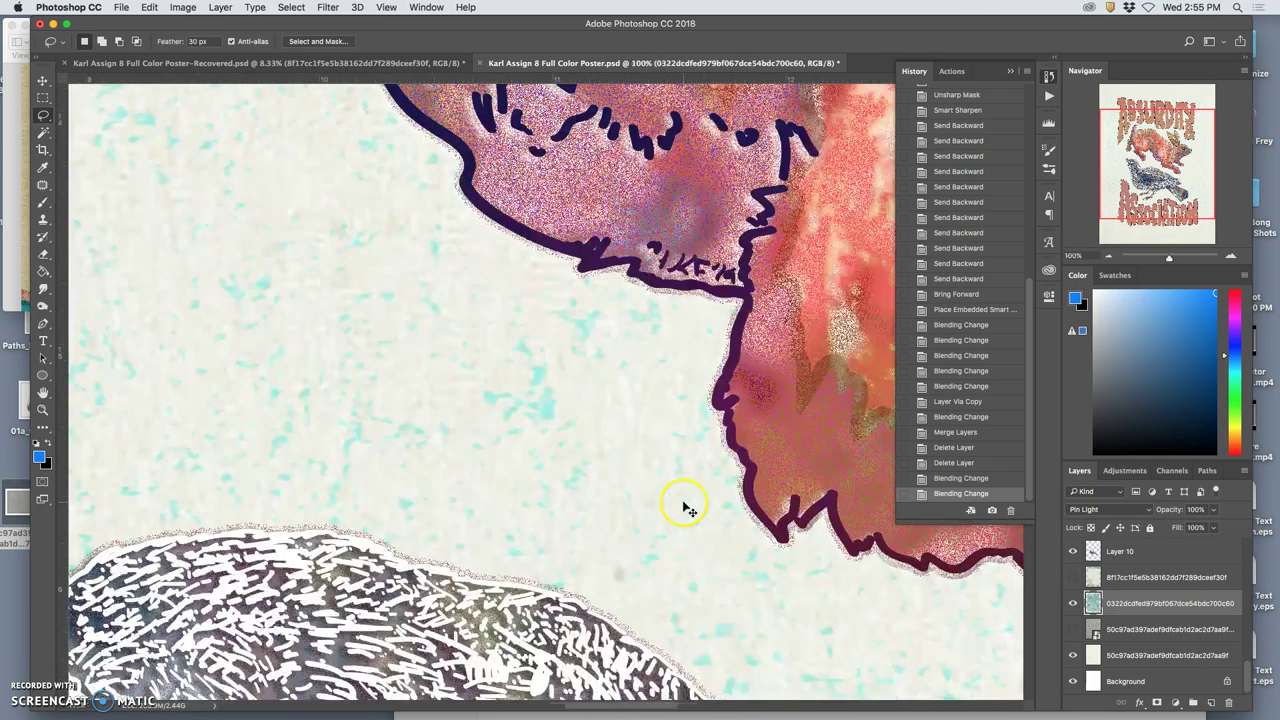
pyautogui.press('super+minus')
pyautogui.press('super+minus')
pyautogui.press('super+minus')
pyautogui.press('super+minus')
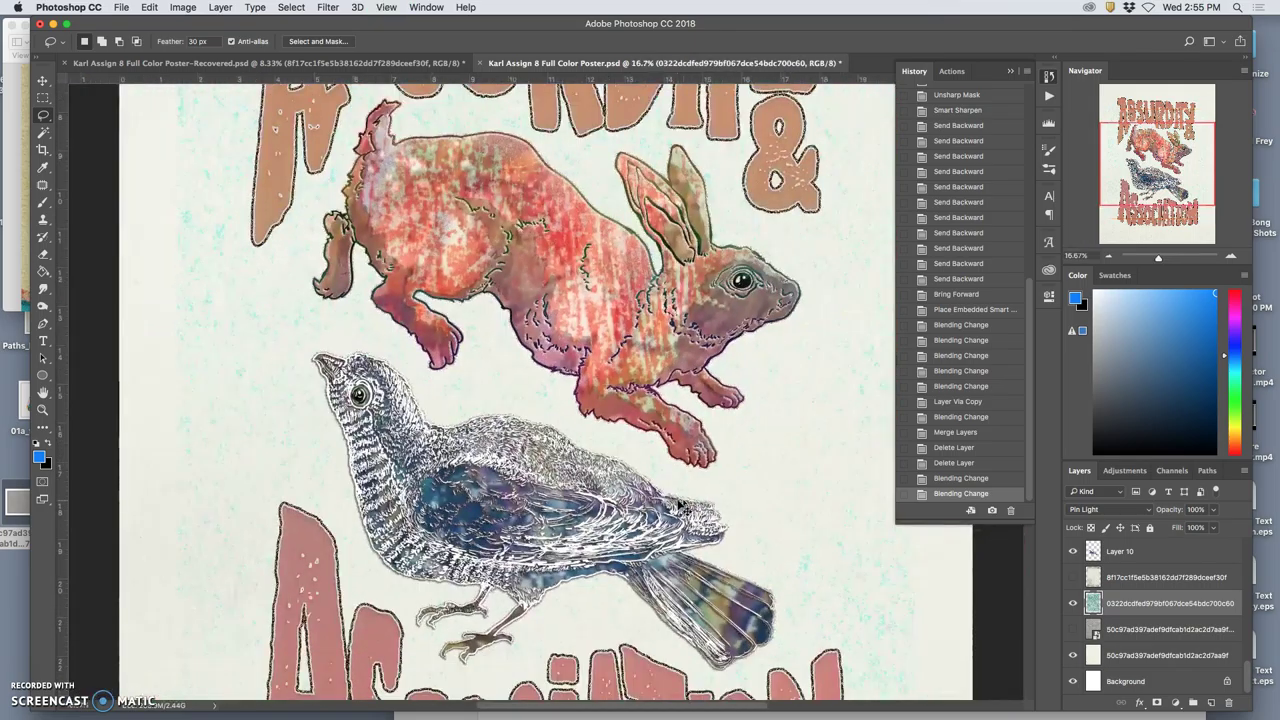
# Step: Switch the texture layer to Soft Light, compare it at 100% with visibility toggled, then fit the poster
pyautogui.click(1088, 510)
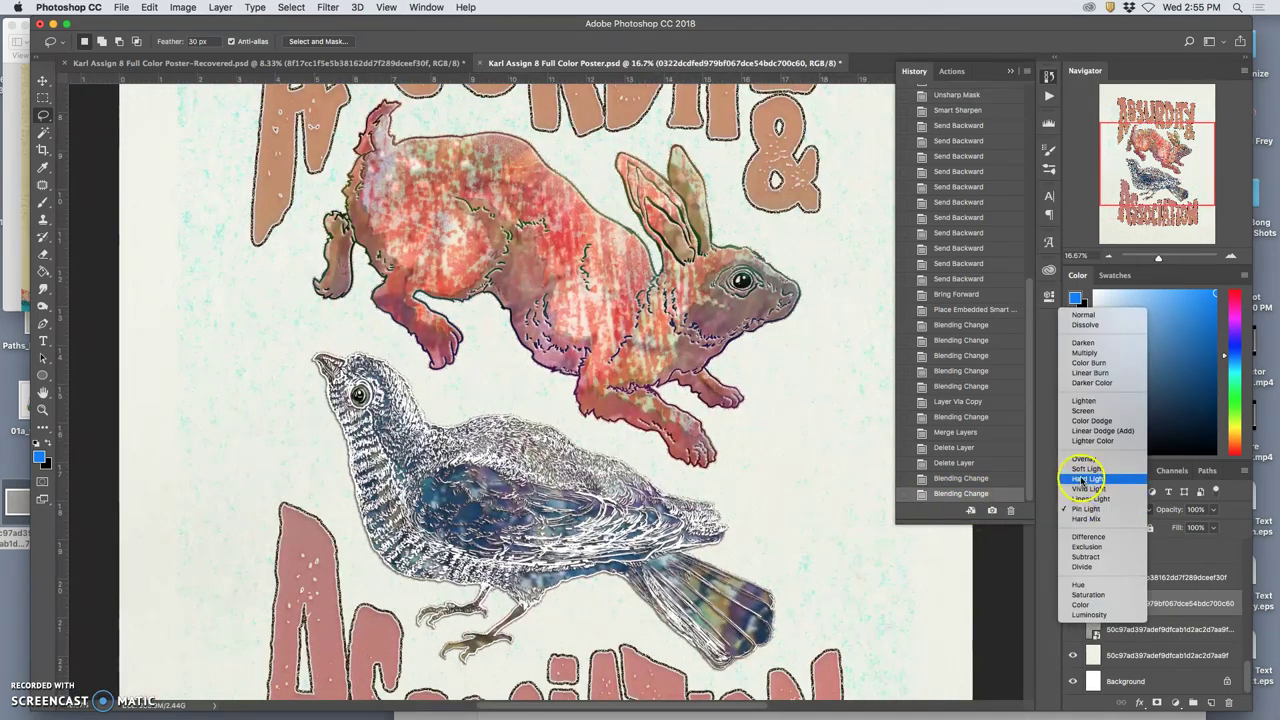
pyautogui.click(1086, 469)
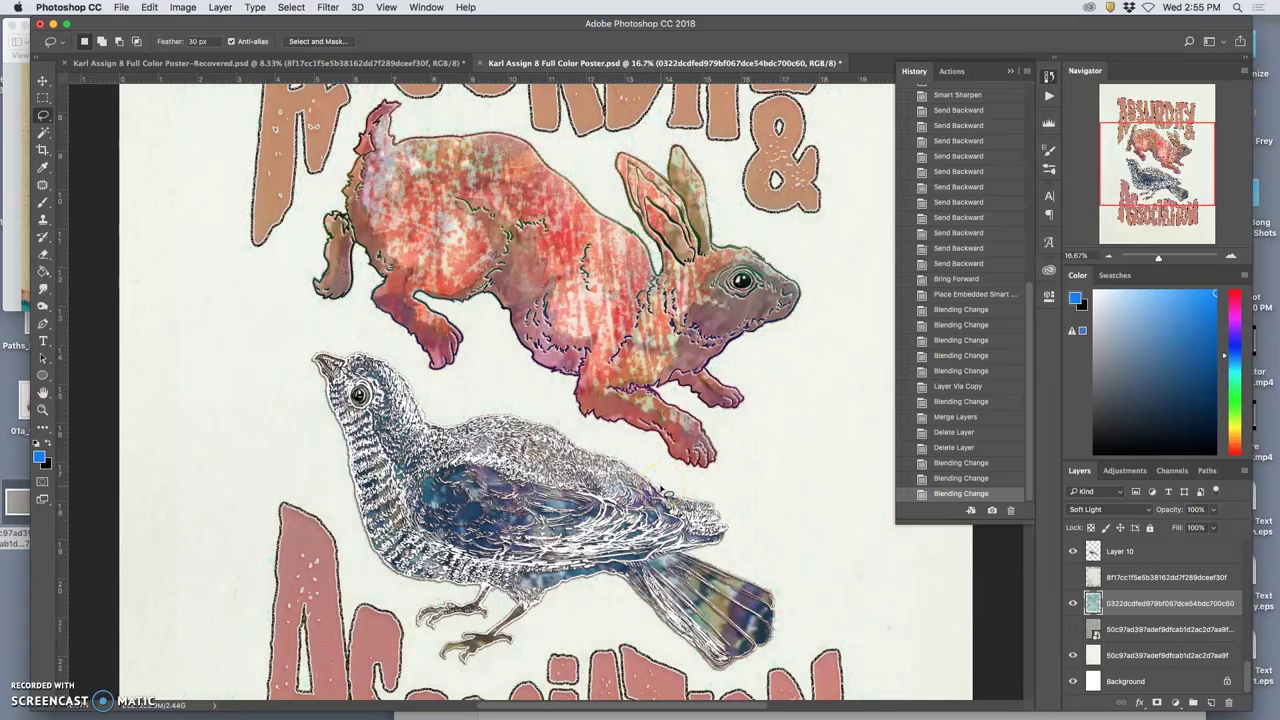
pyautogui.press('super+equal')
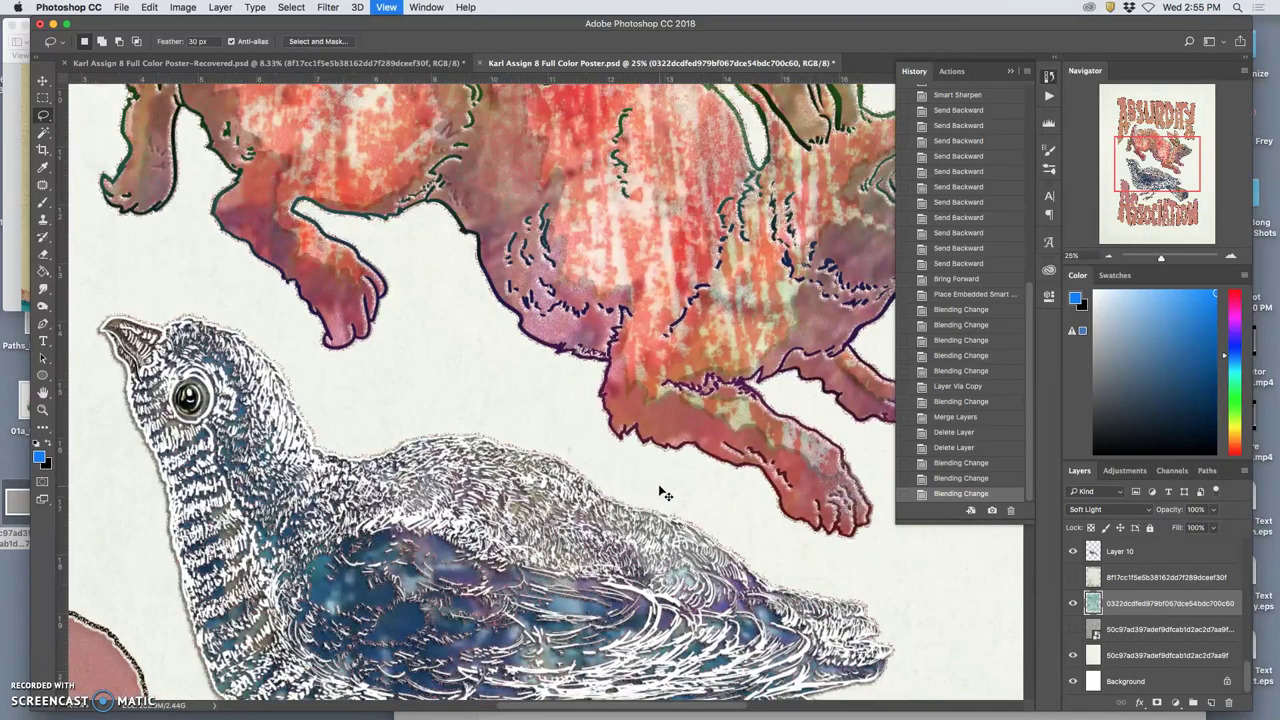
pyautogui.press('super+equal')
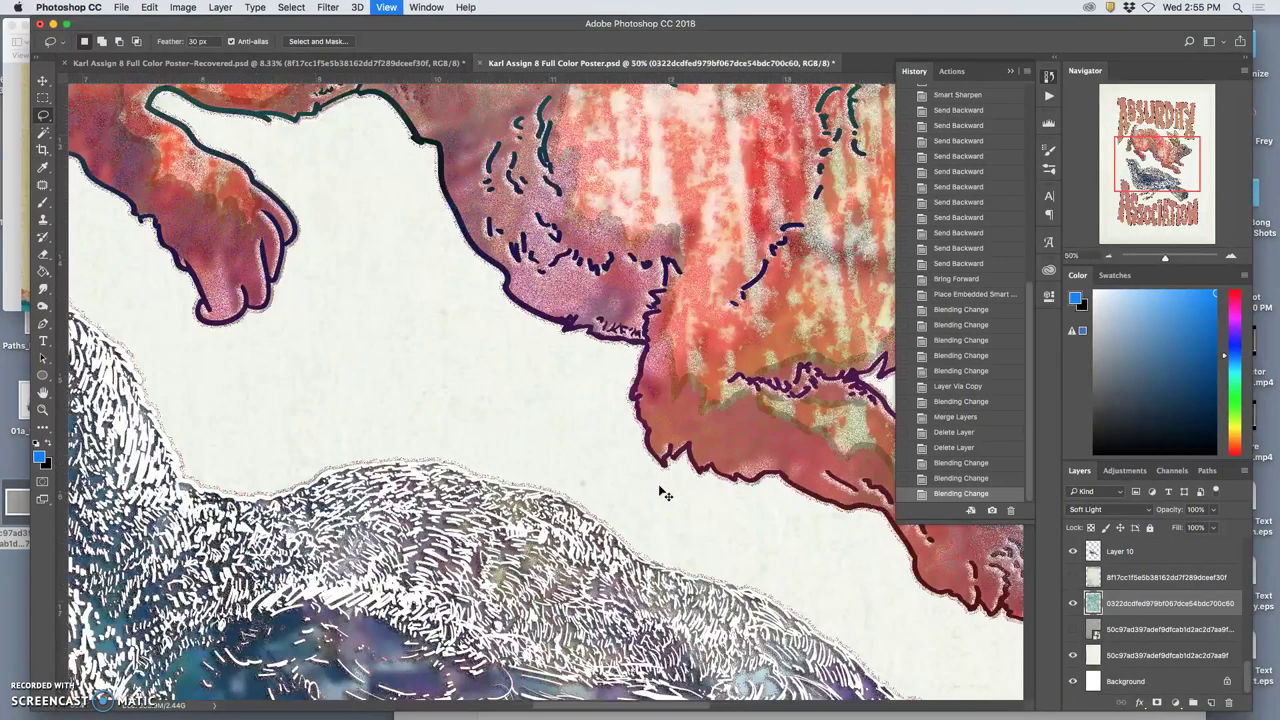
pyautogui.click(966, 555)
pyautogui.click(1070, 598)
pyautogui.press('super+equal')
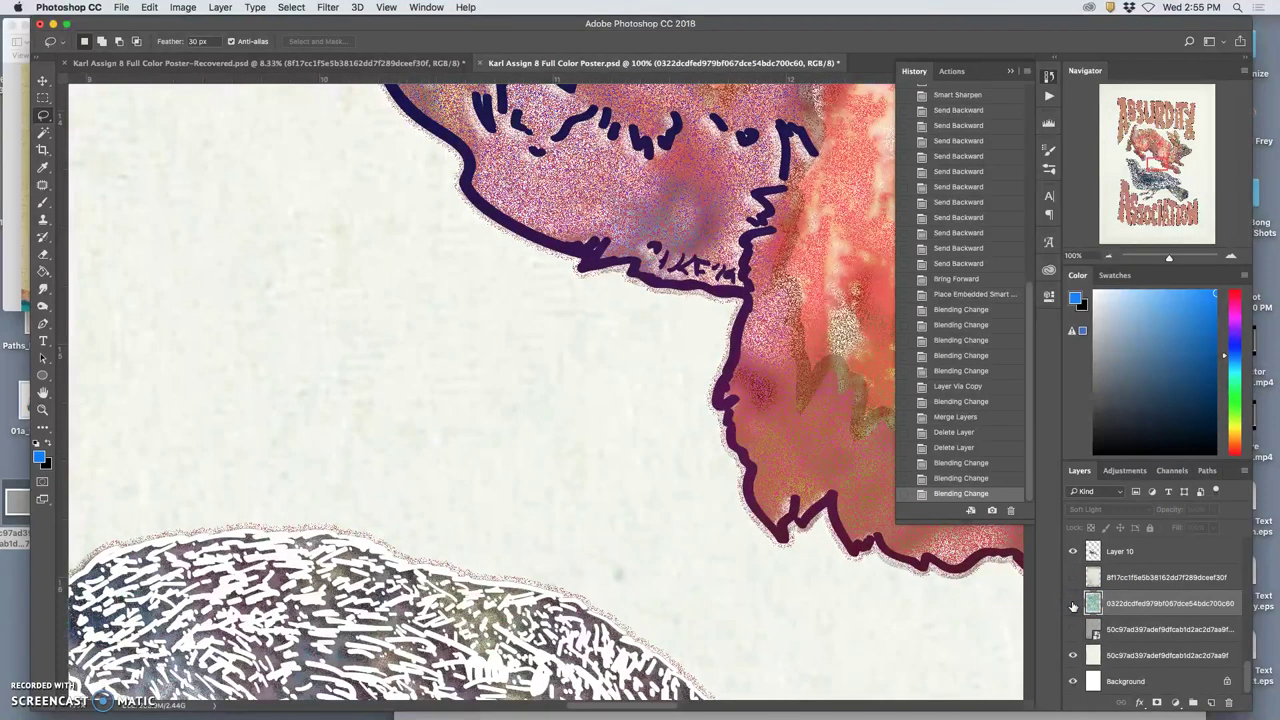
pyautogui.click(1072, 604)
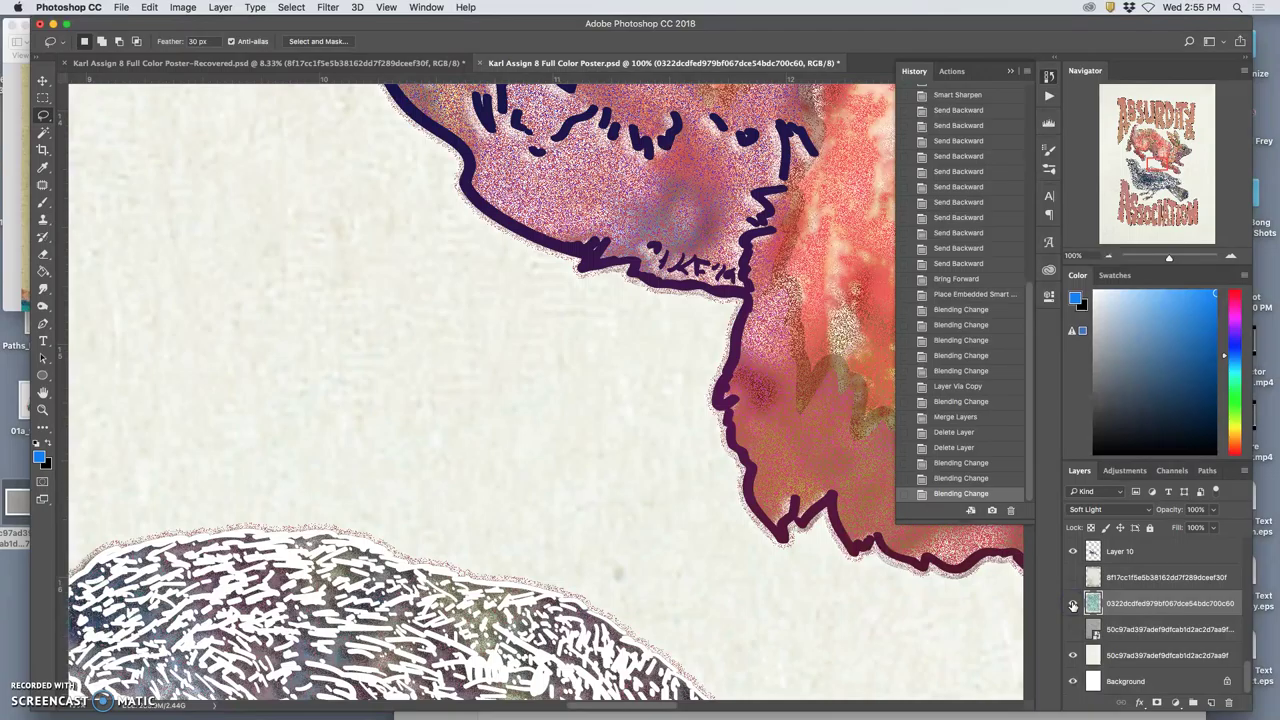
pyautogui.press('super+minus')
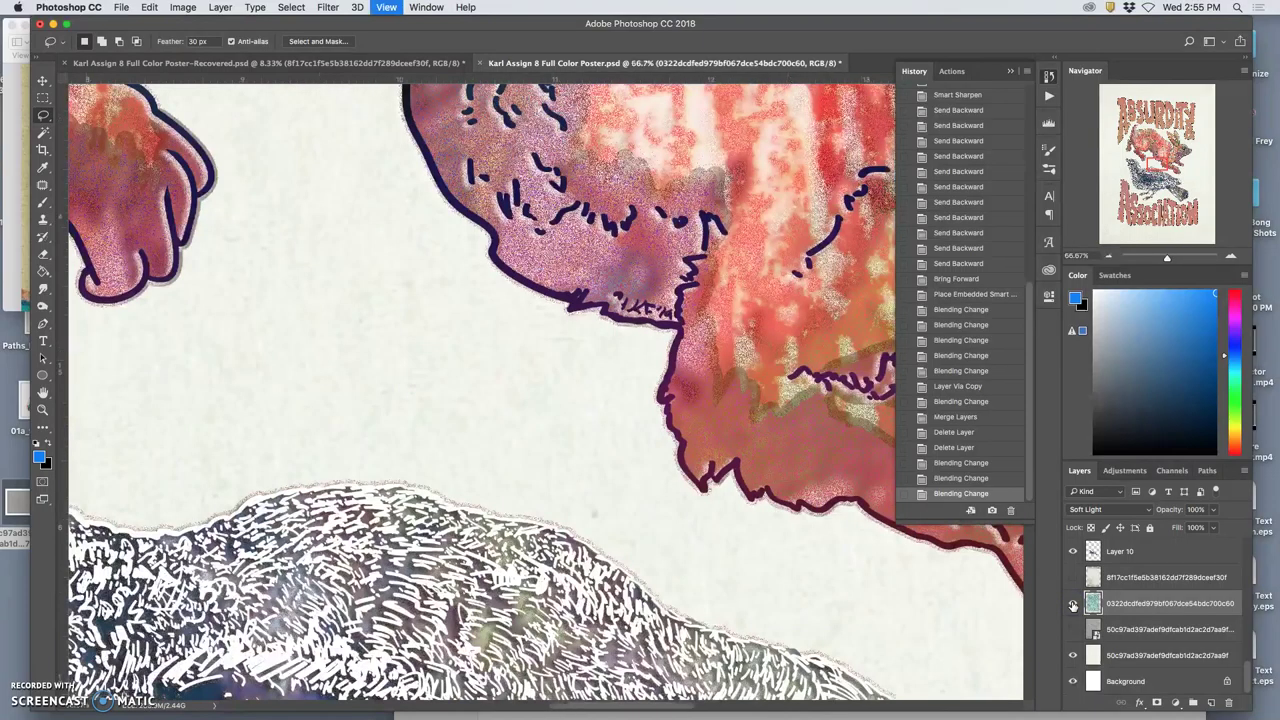
pyautogui.press('super+minus')
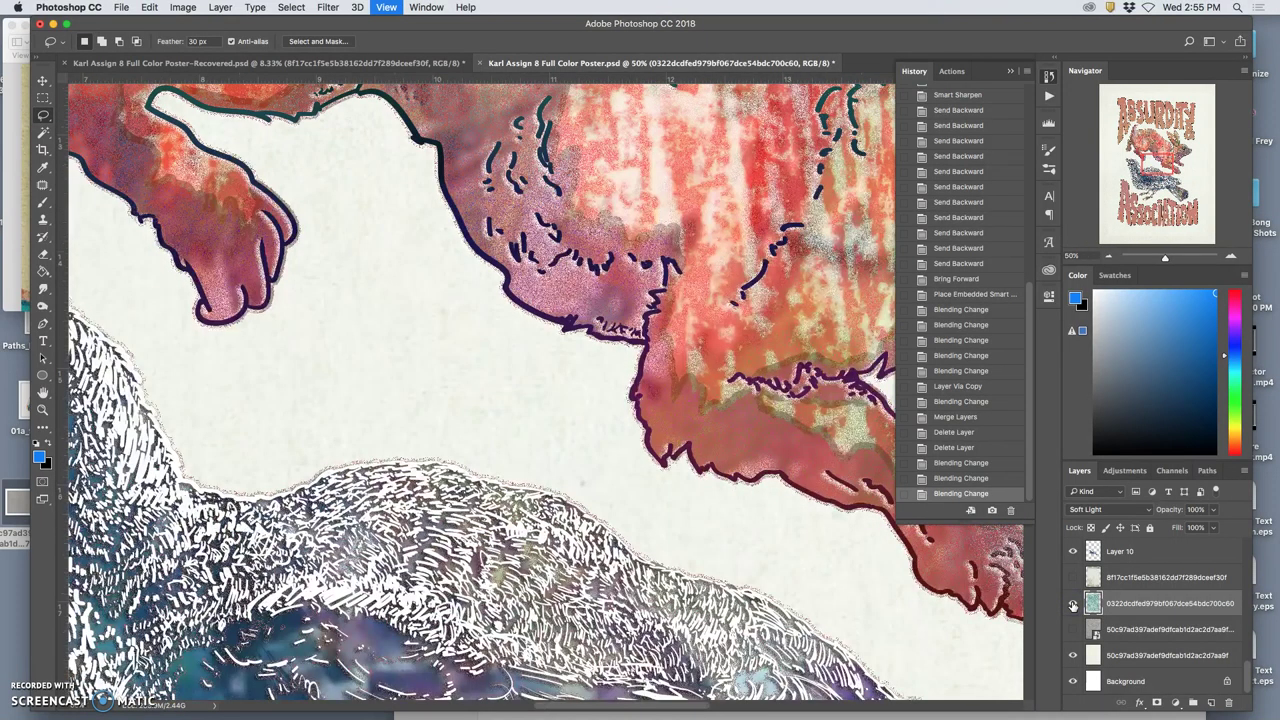
pyautogui.press('super+minus')
pyautogui.press('super+0')
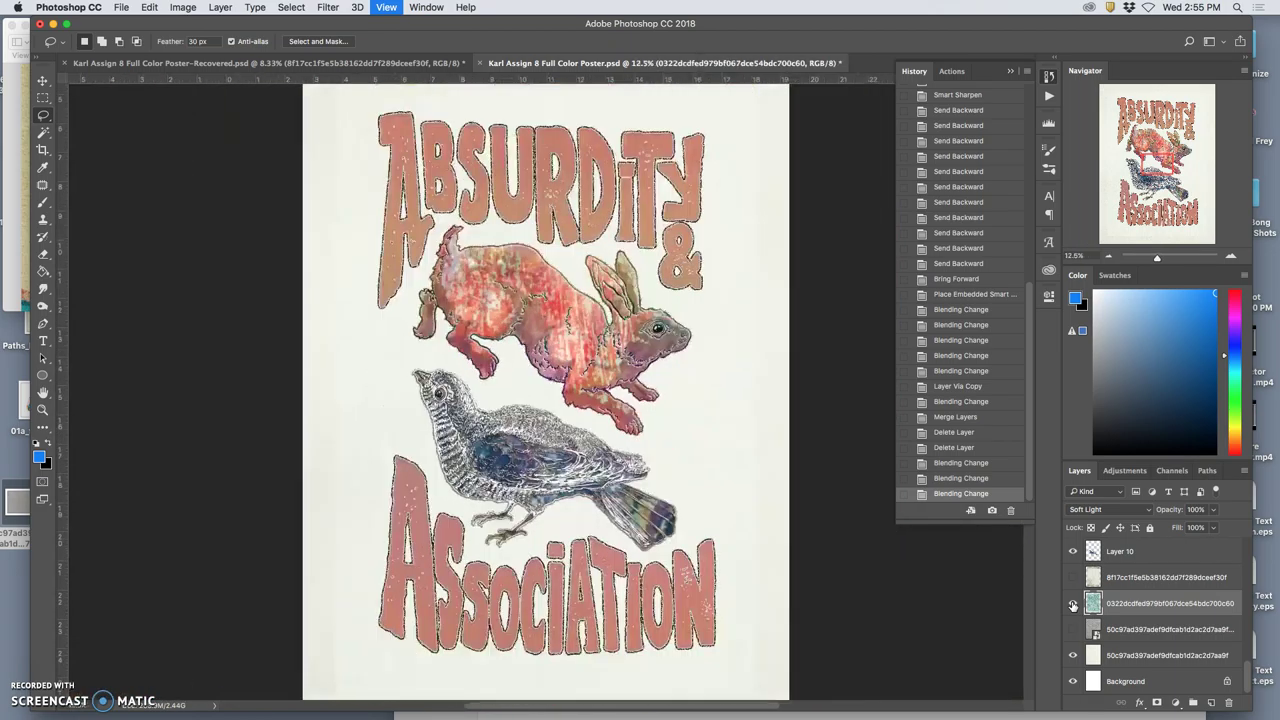
pyautogui.click(1135, 613)
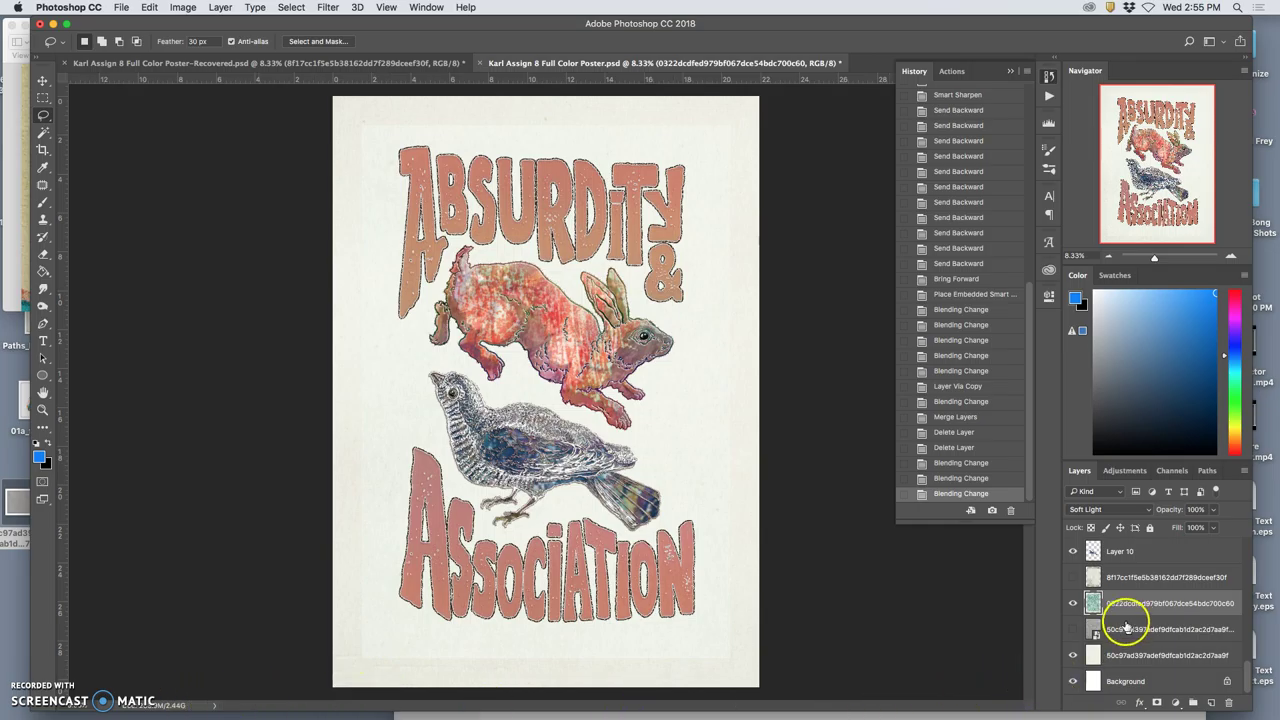
# Step: Select the other paper texture layer and set it to 100% opacity with Normal blending
pyautogui.click(1076, 580)
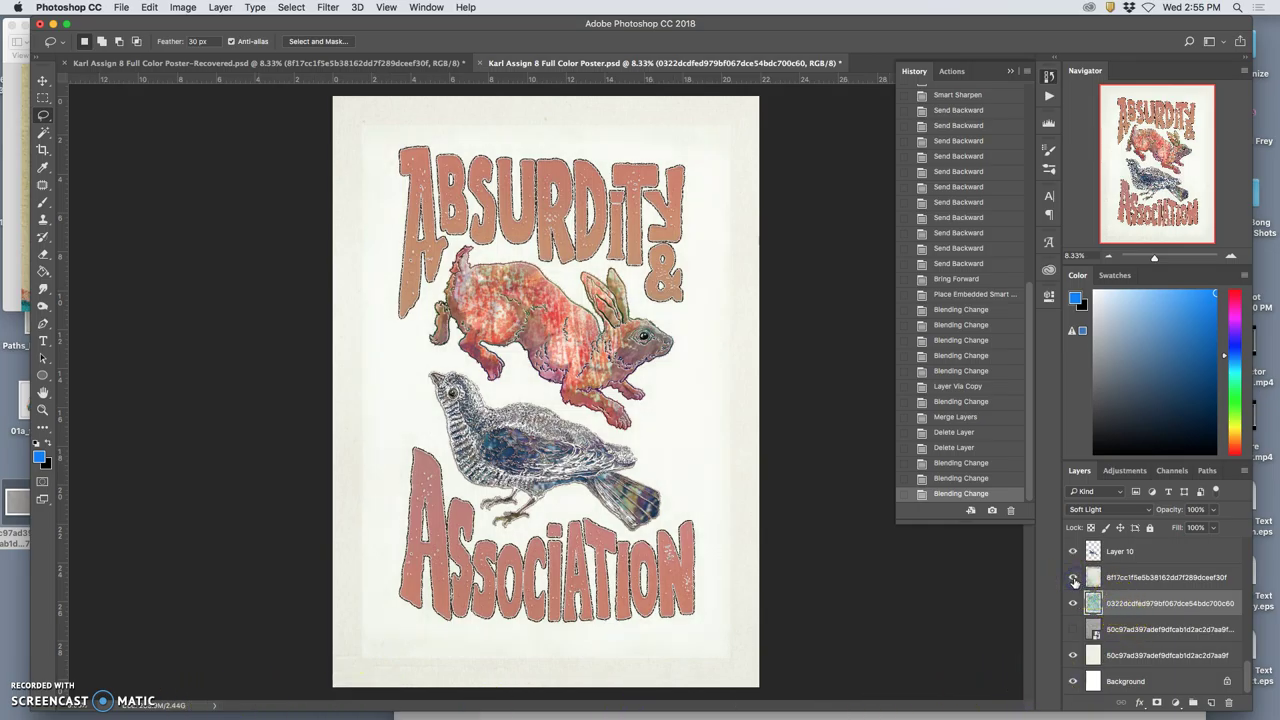
pyautogui.click(1074, 580)
pyautogui.click(1100, 577)
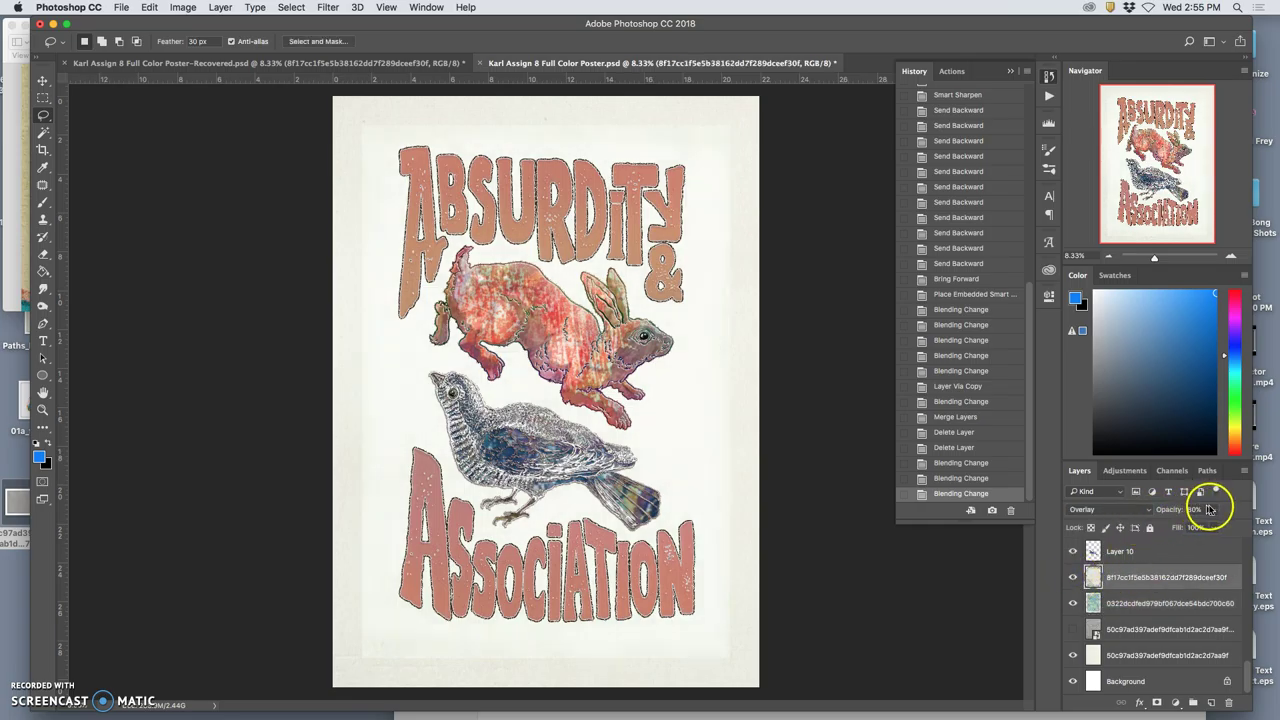
pyautogui.click(1213, 510)
pyautogui.click(1137, 516)
pyautogui.click(1123, 509)
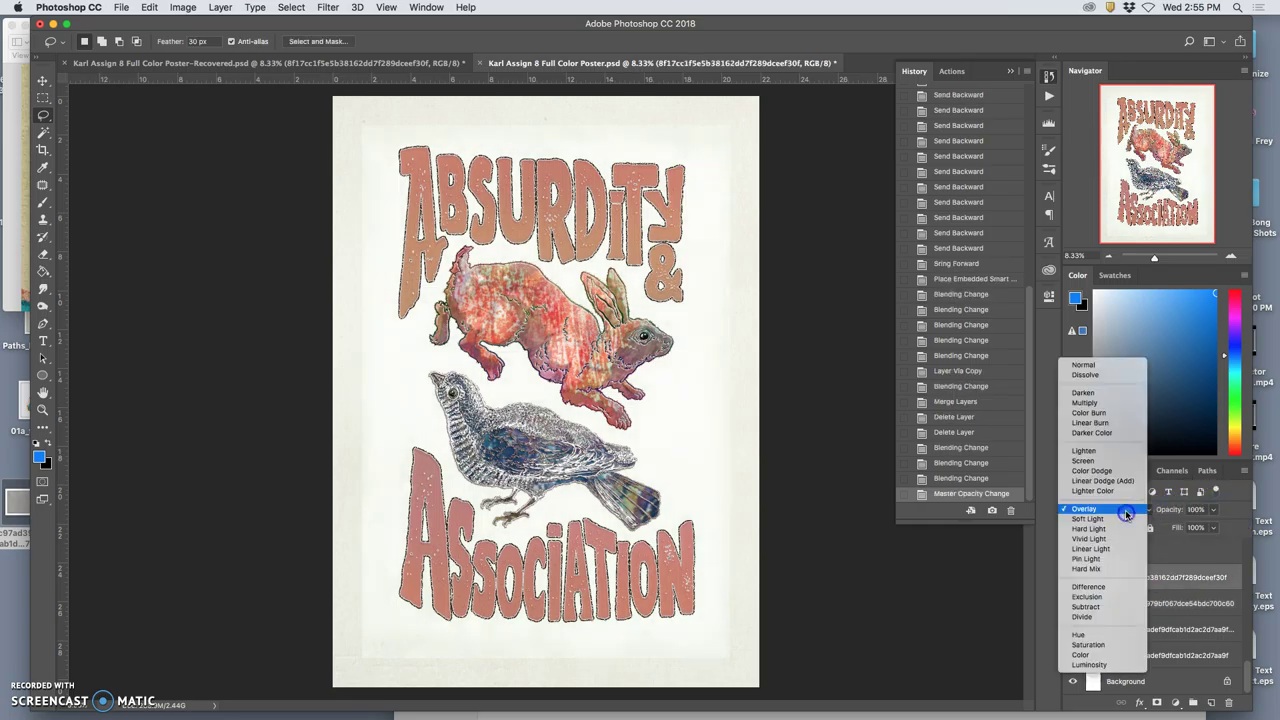
pyautogui.click(1095, 369)
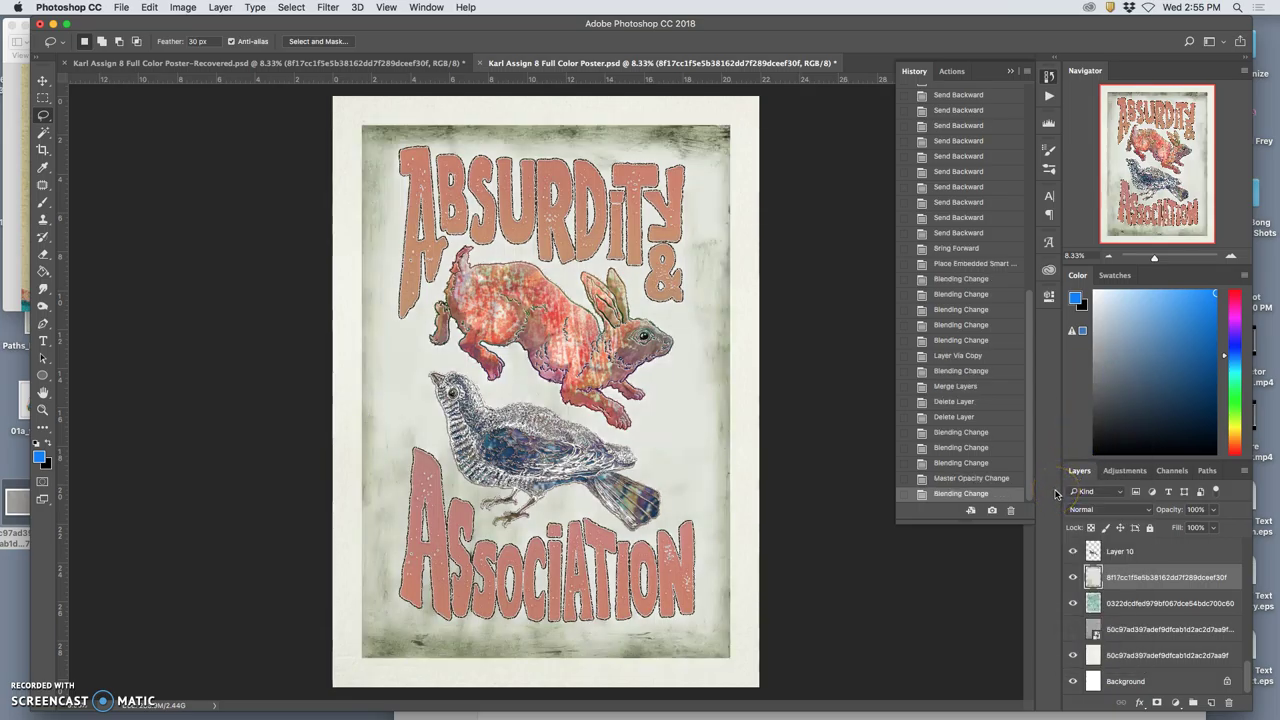
# Step: Try Color Burn and Linear Burn on the paper layer, settling on Darker Color
pyautogui.click(1104, 510)
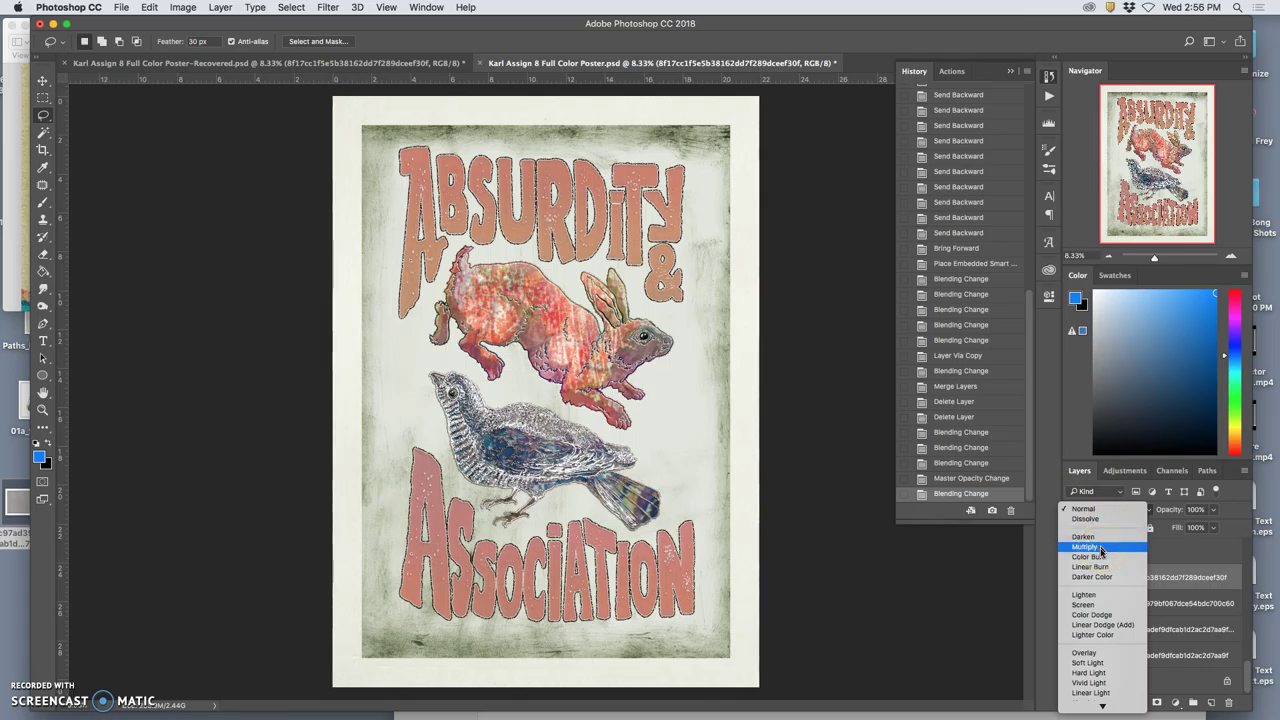
pyautogui.click(1100, 556)
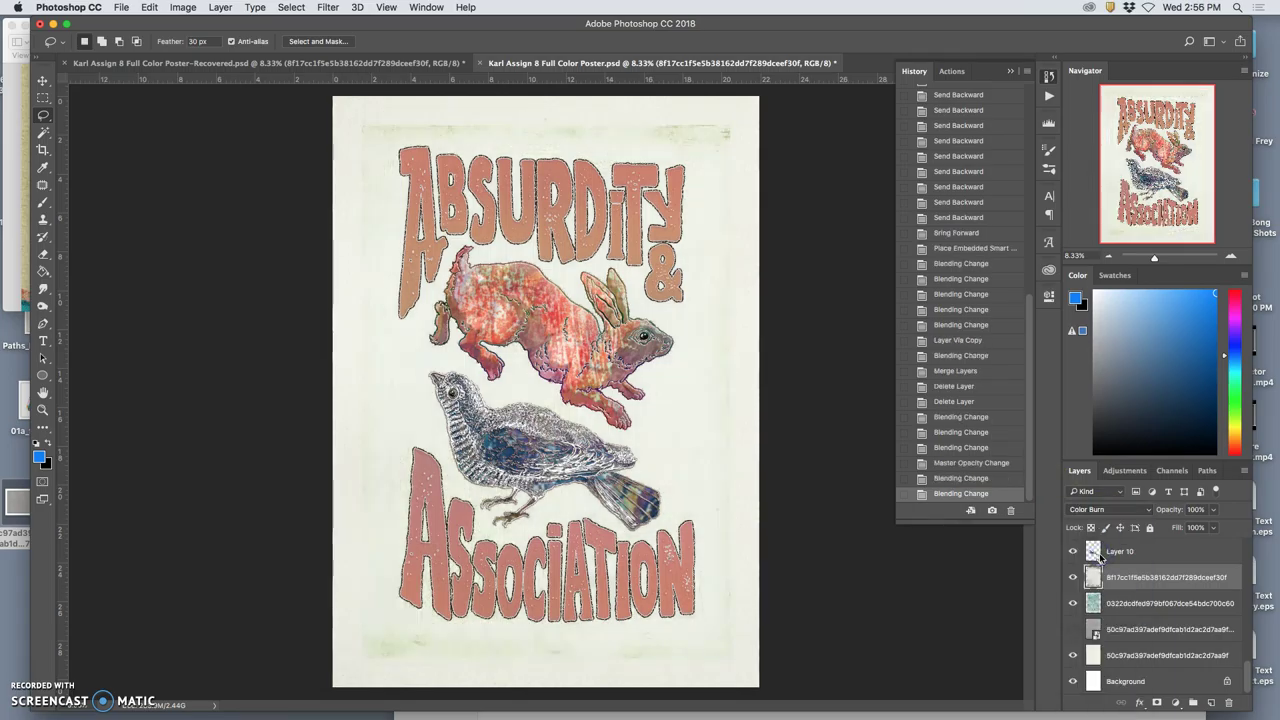
pyautogui.click(1106, 510)
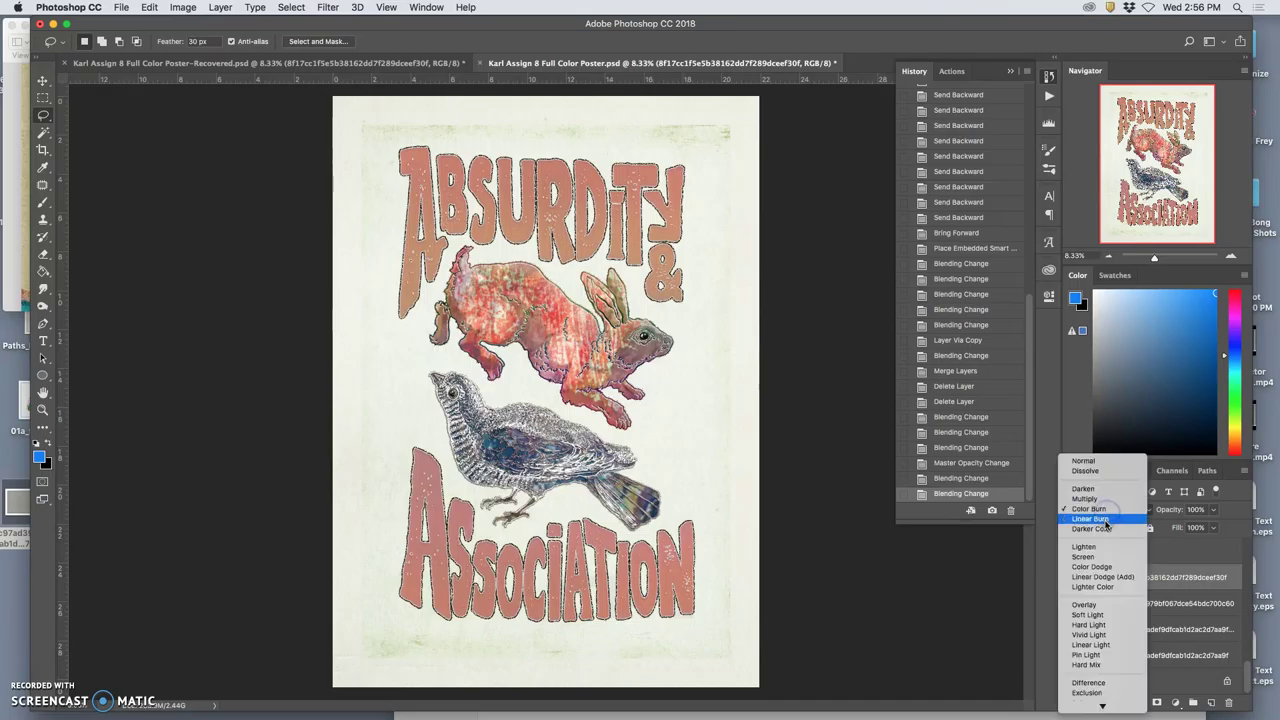
pyautogui.click(1105, 528)
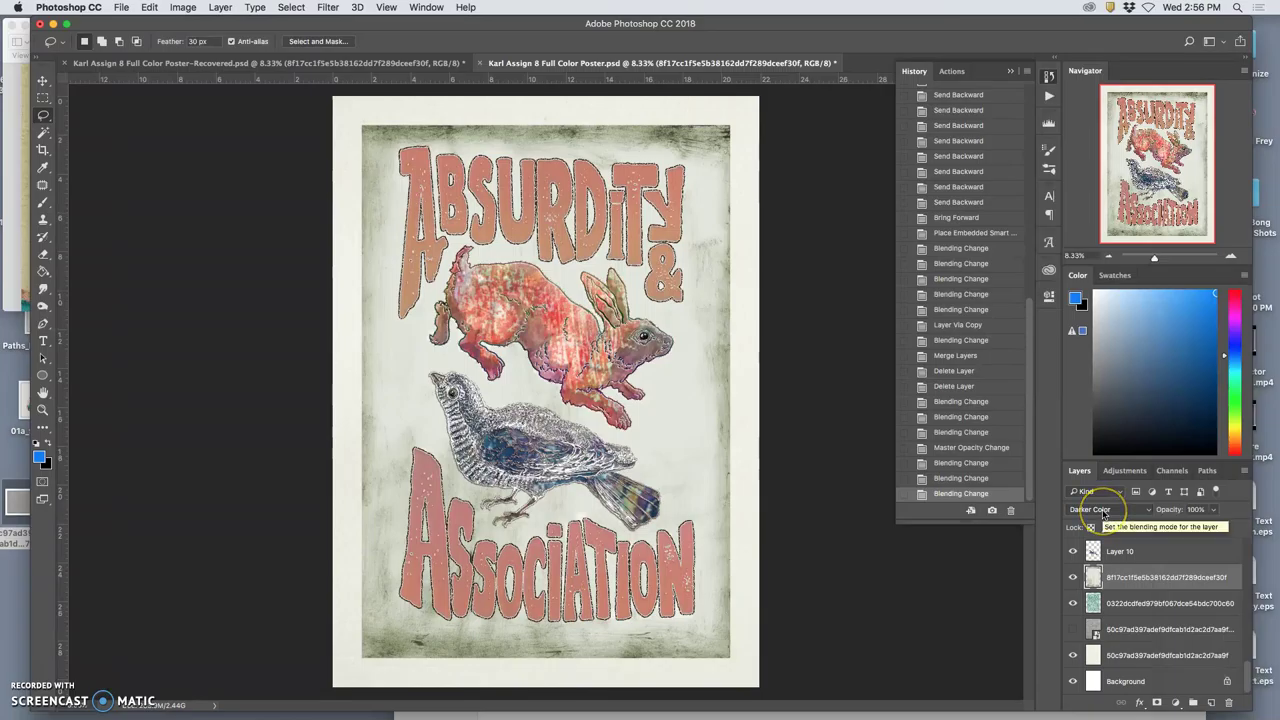
pyautogui.click(1105, 512)
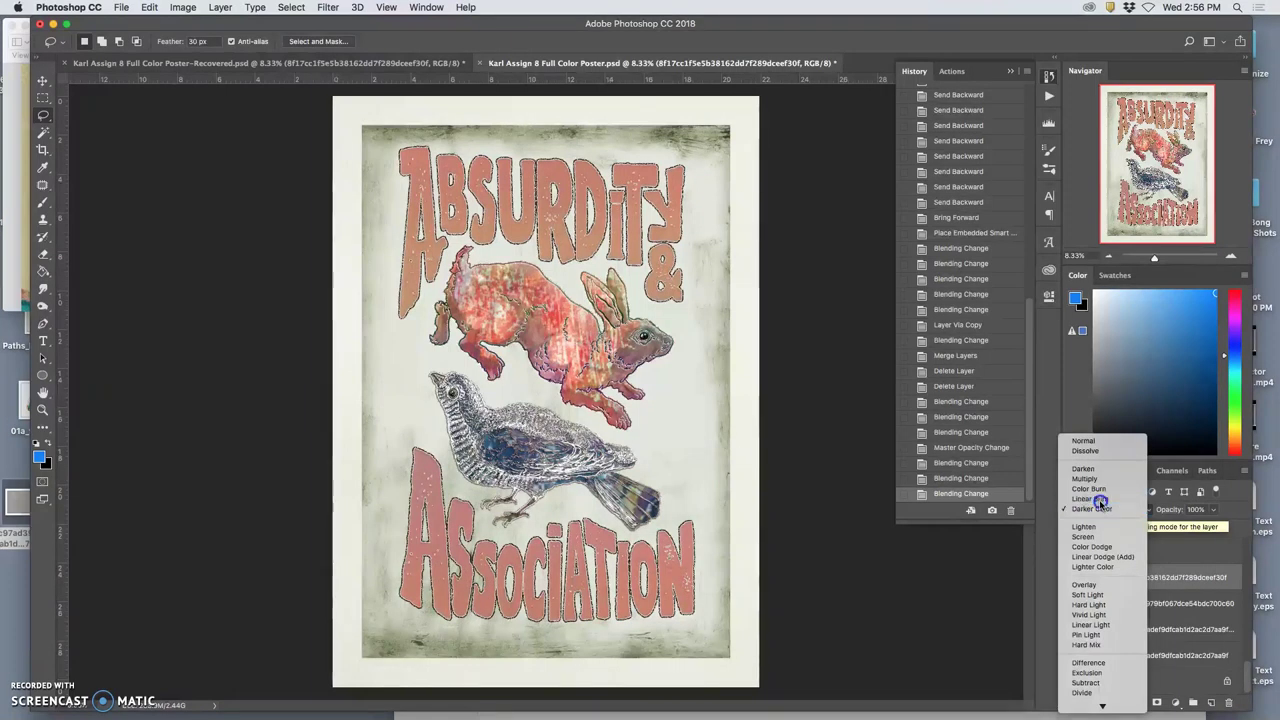
pyautogui.click(1101, 500)
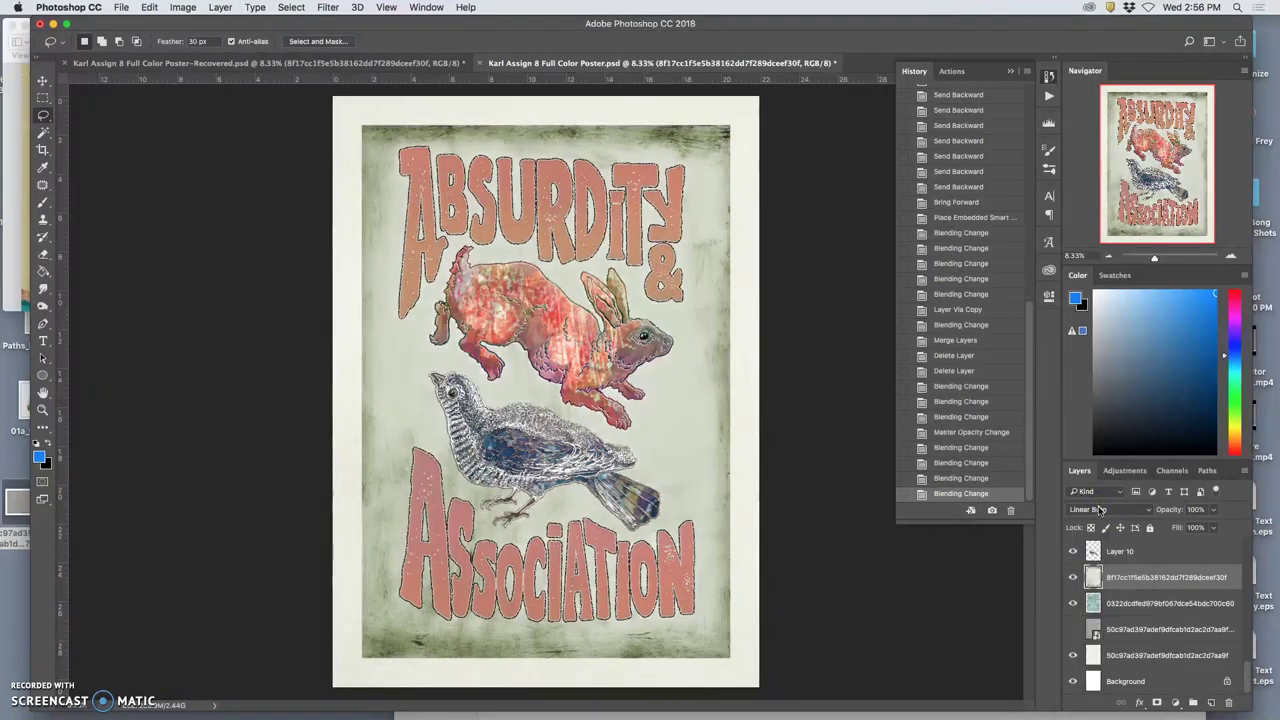
pyautogui.click(1099, 510)
# Step: Fade the Darker Color paper texture layer to 28% opacity and zoom in to check its edges
pyautogui.click(1100, 524)
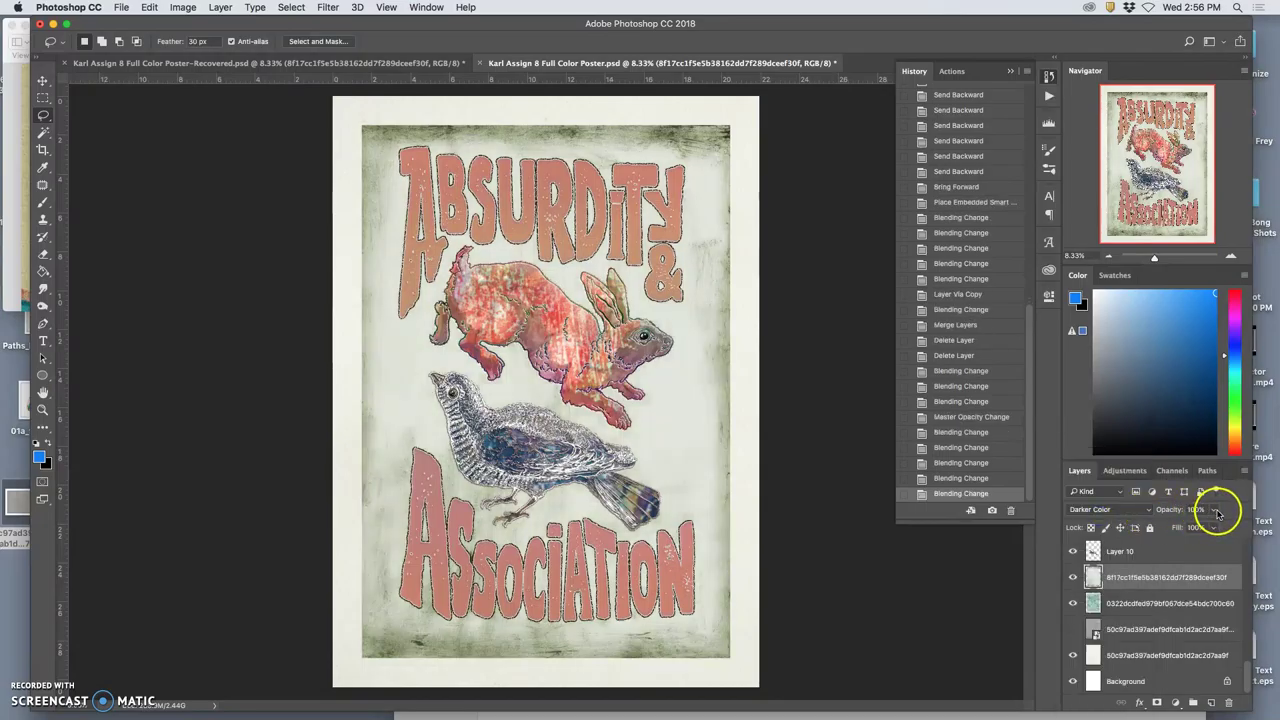
pyautogui.moveTo(1217, 512); pyautogui.dragTo(1177, 529)
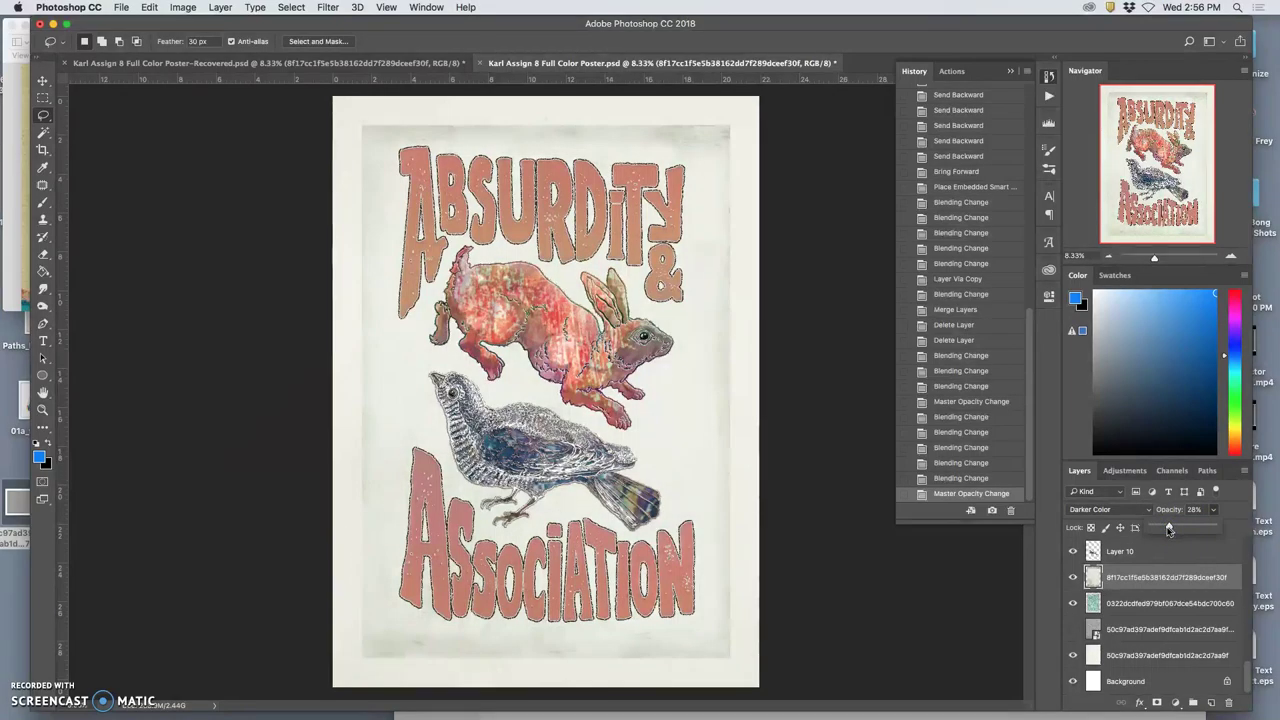
pyautogui.press('super+equal')
pyautogui.press('super+equal')
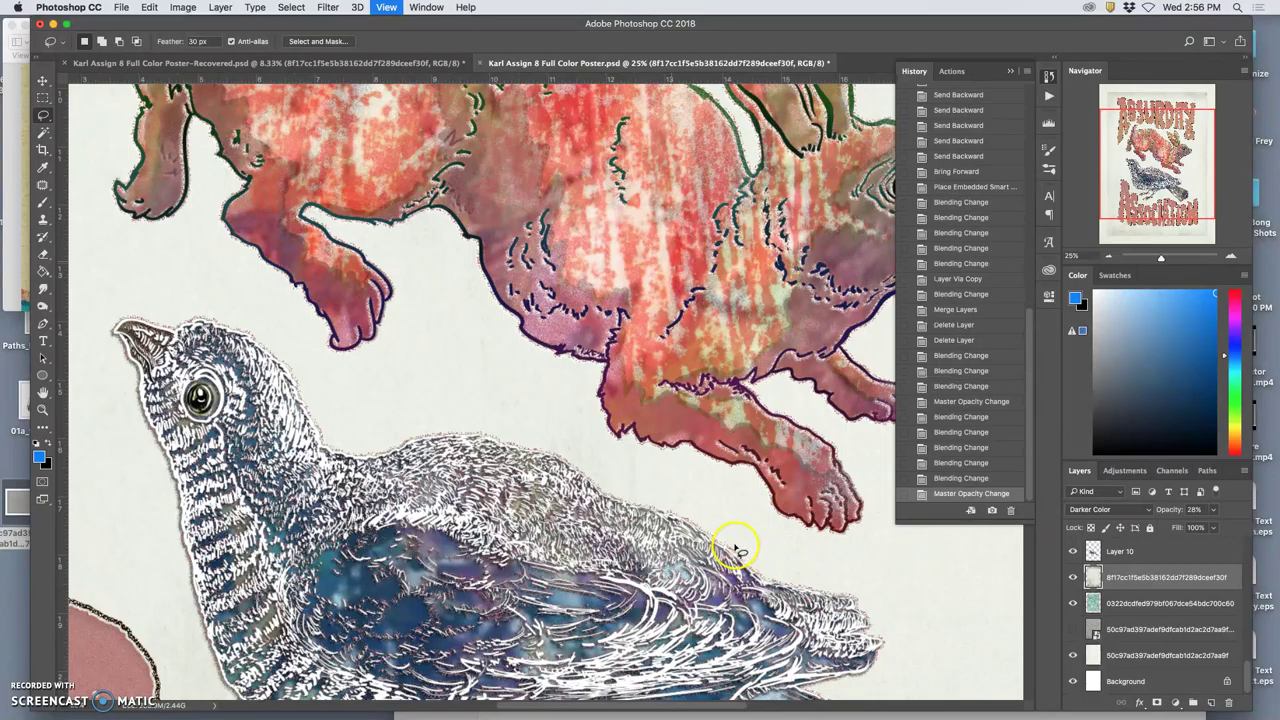
pyautogui.hscroll(-10, 737, 537)
pyautogui.press('super+equal')
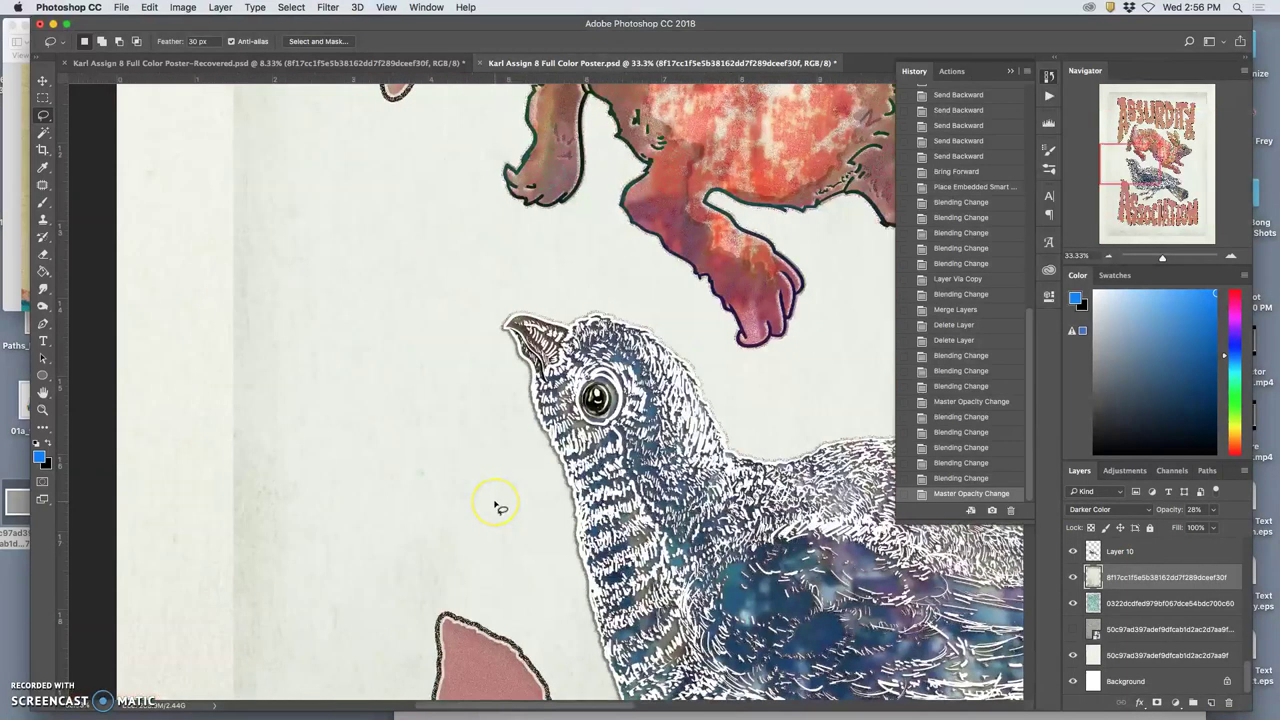
pyautogui.scroll(15, 497, 508)
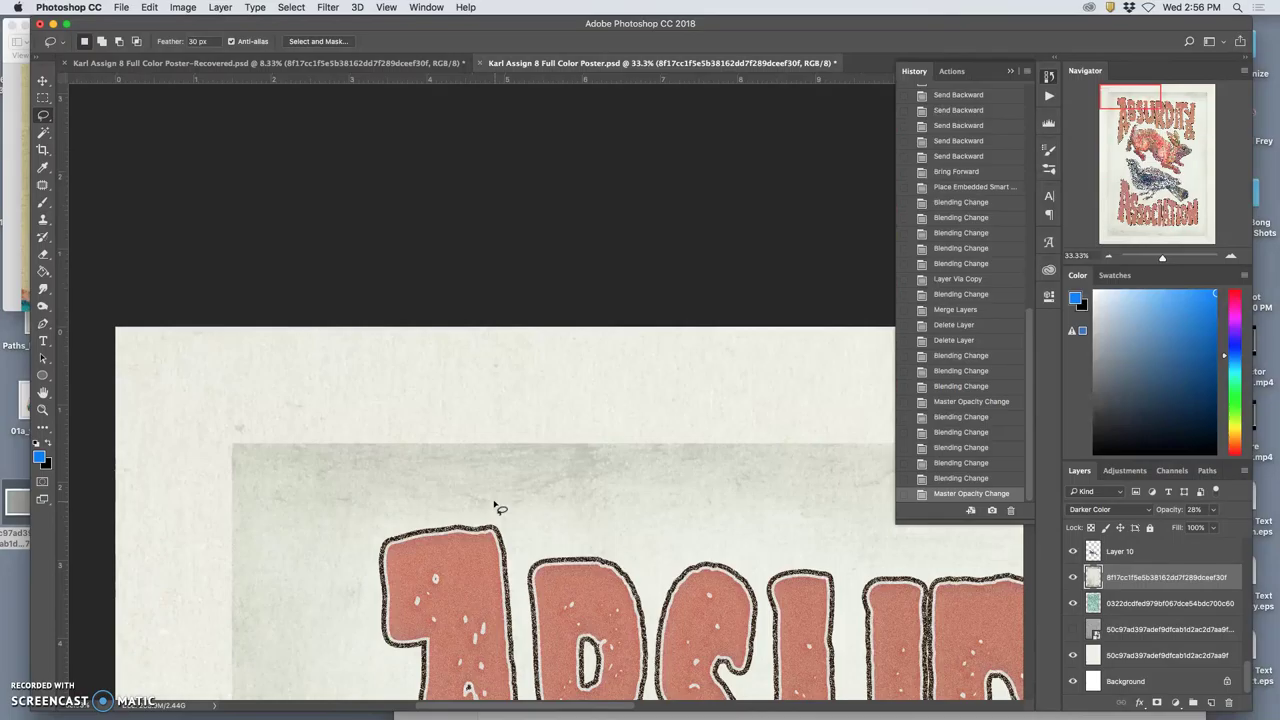
pyautogui.hscroll(15, 612, 497)
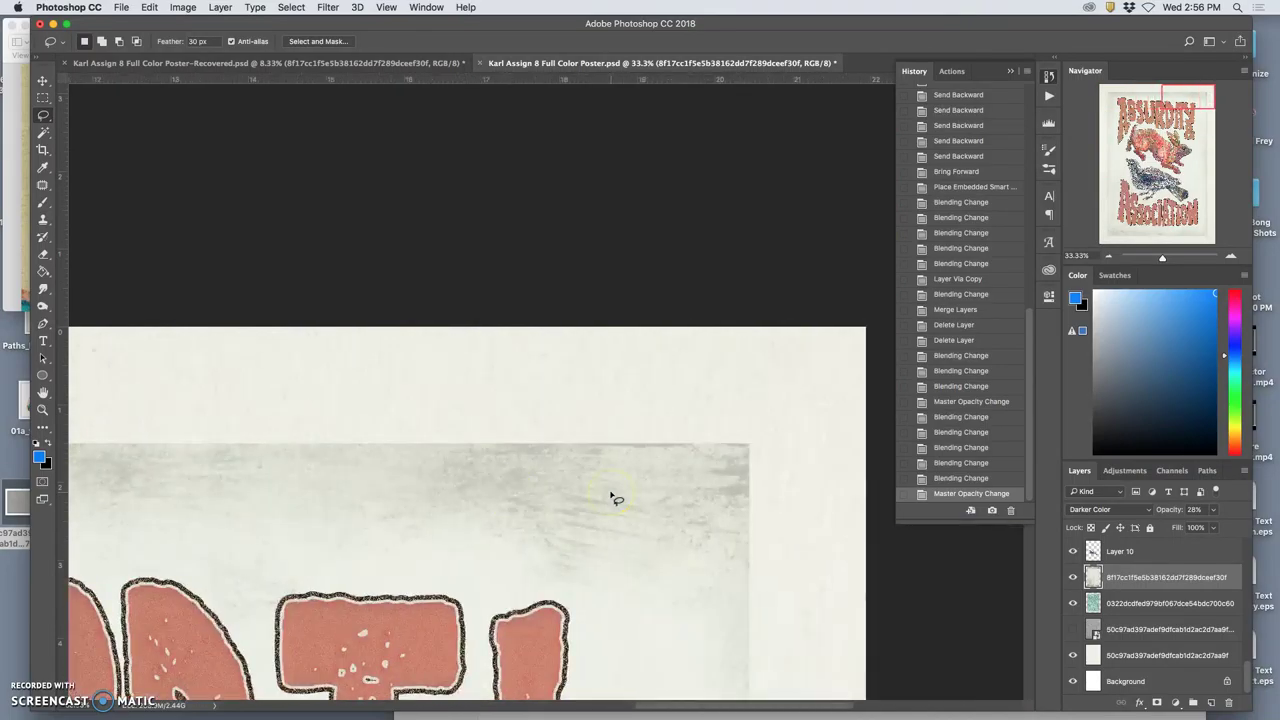
pyautogui.scroll(-20, 612, 497)
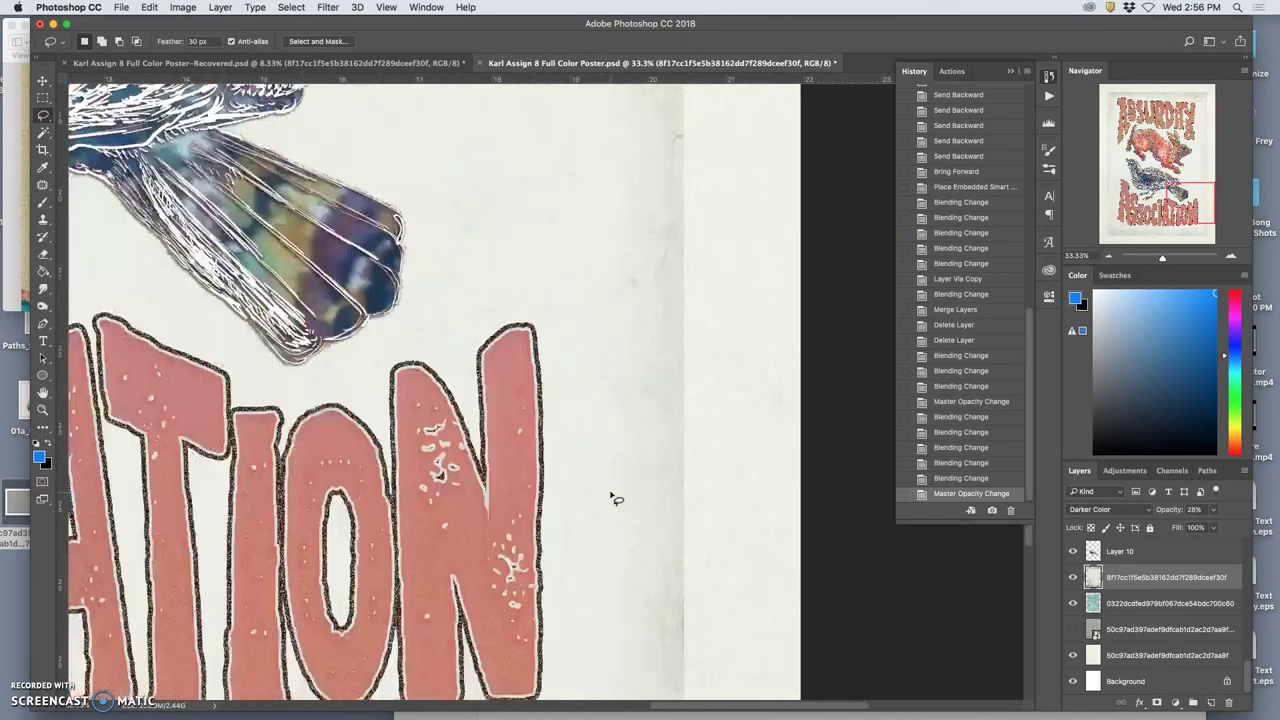
pyautogui.hscroll(5, 612, 497)
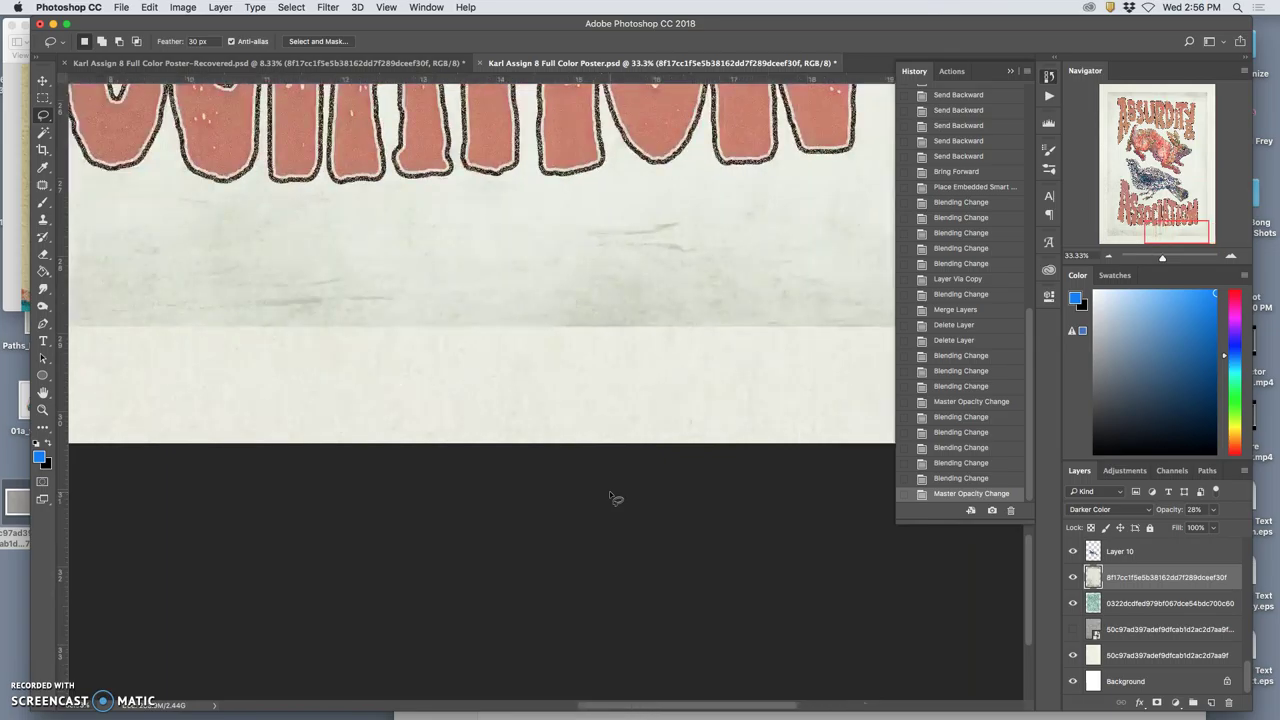
pyautogui.press('super+minus')
pyautogui.press('super+minus')
pyautogui.press('super+minus')
pyautogui.press('super+minus')
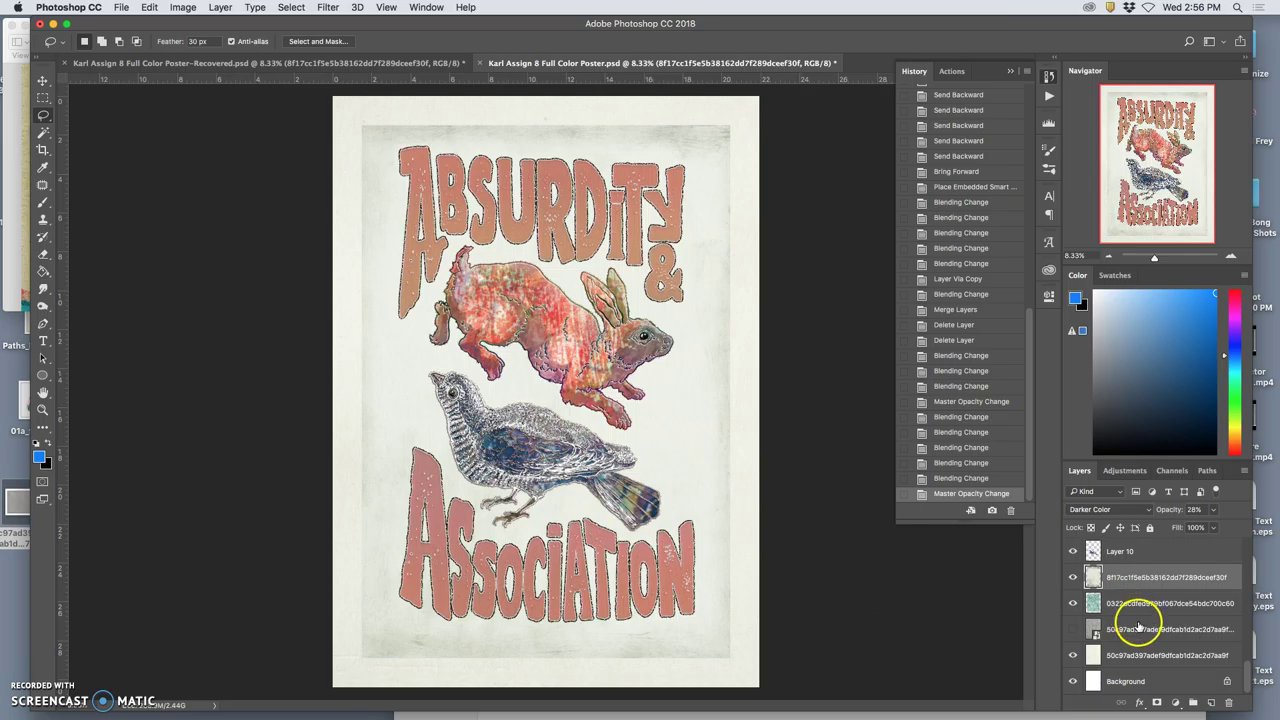
# Step: Move the hidden paper scan lower and merge the Darker Color paper layer down
pyautogui.moveTo(1128, 630); pyautogui.dragTo(1126, 670)
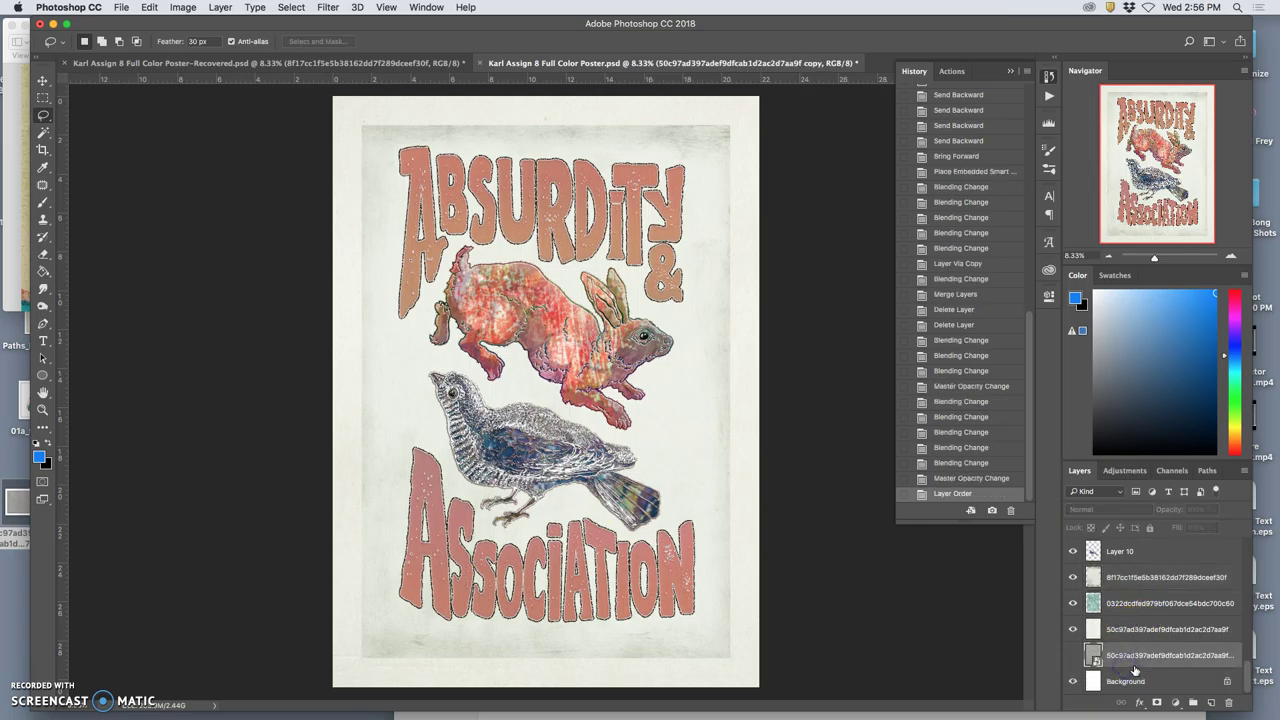
pyautogui.click(1128, 630)
pyautogui.click(1127, 584)
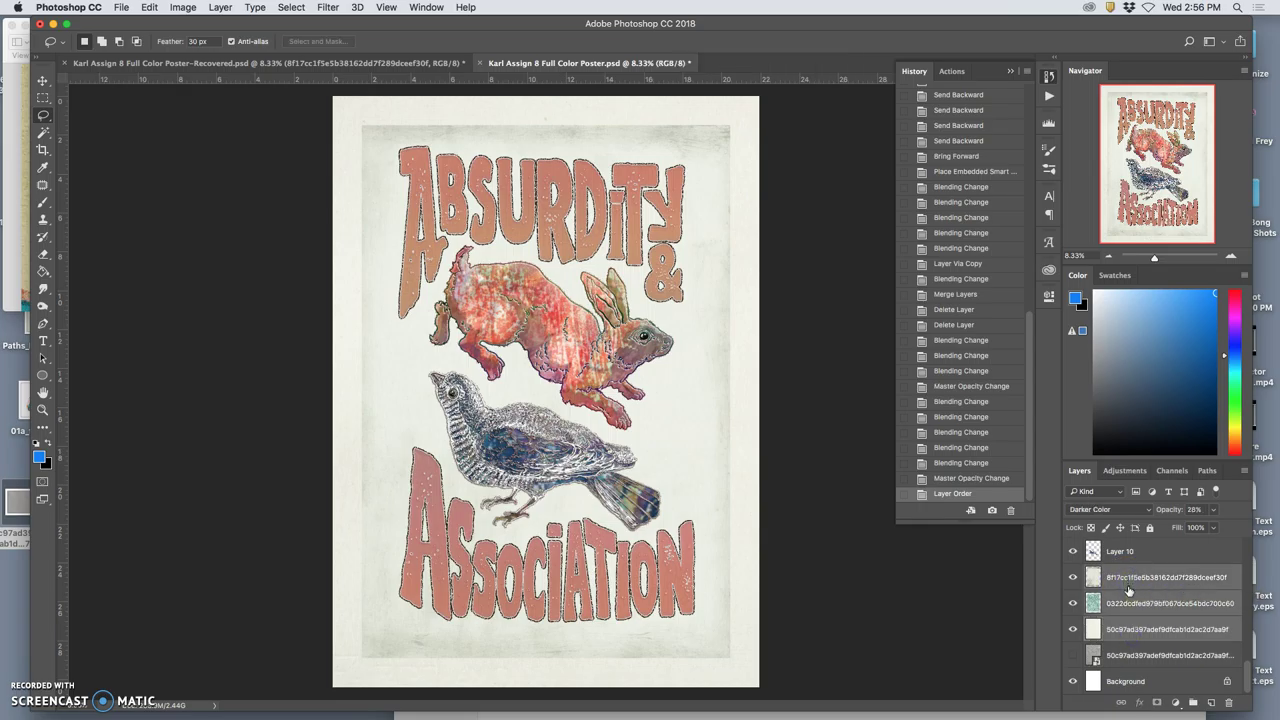
pyautogui.scroll(3, 1127, 586)
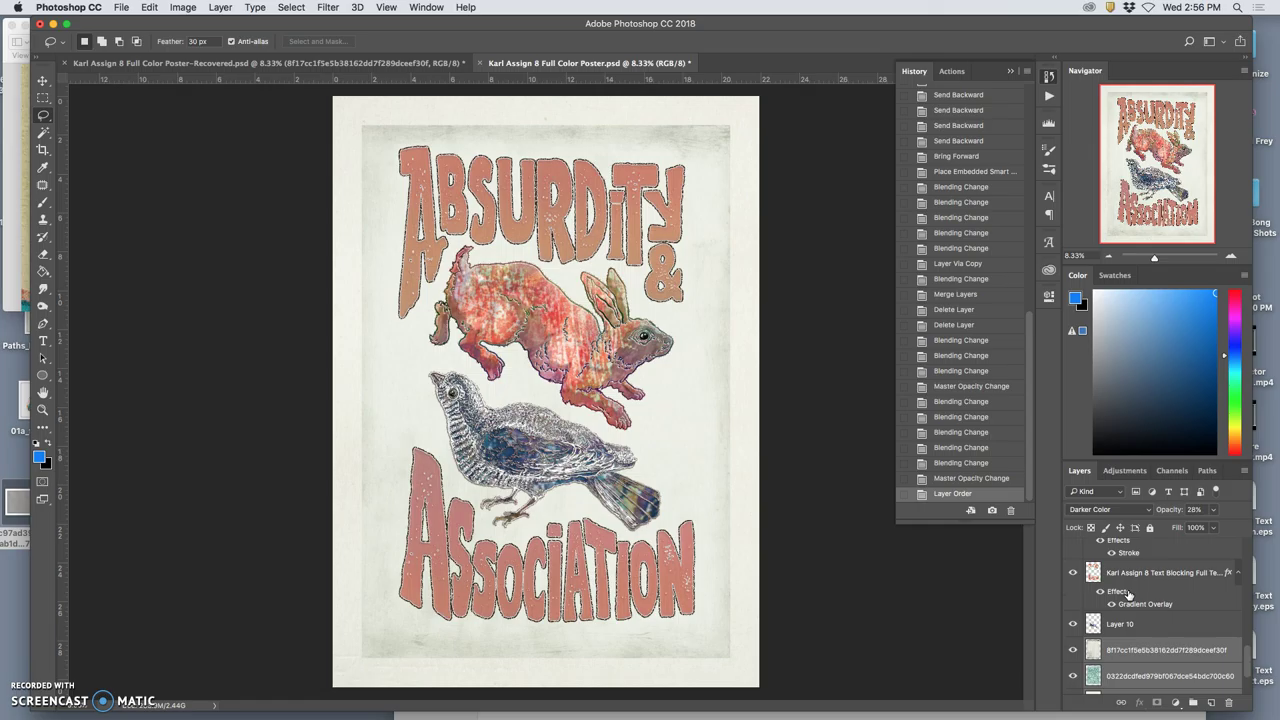
pyautogui.hotkey('ctrl', 'e')
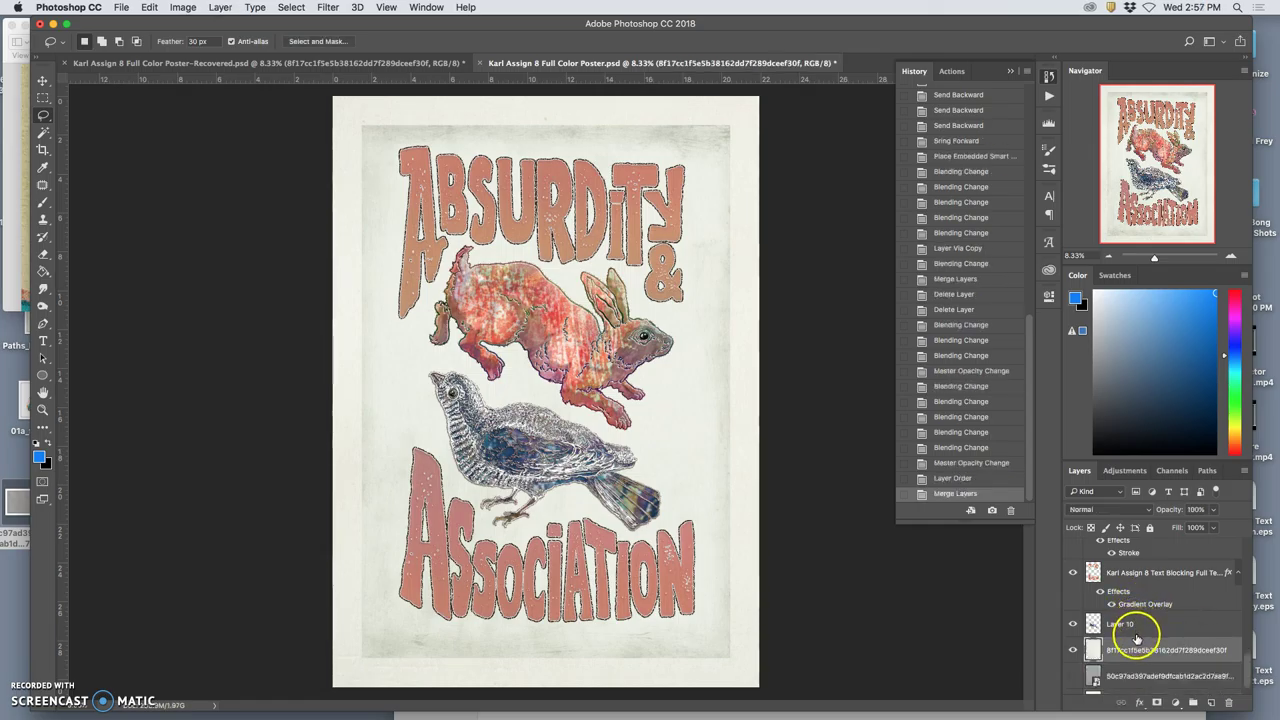
pyautogui.scroll(-1, 1135, 637)
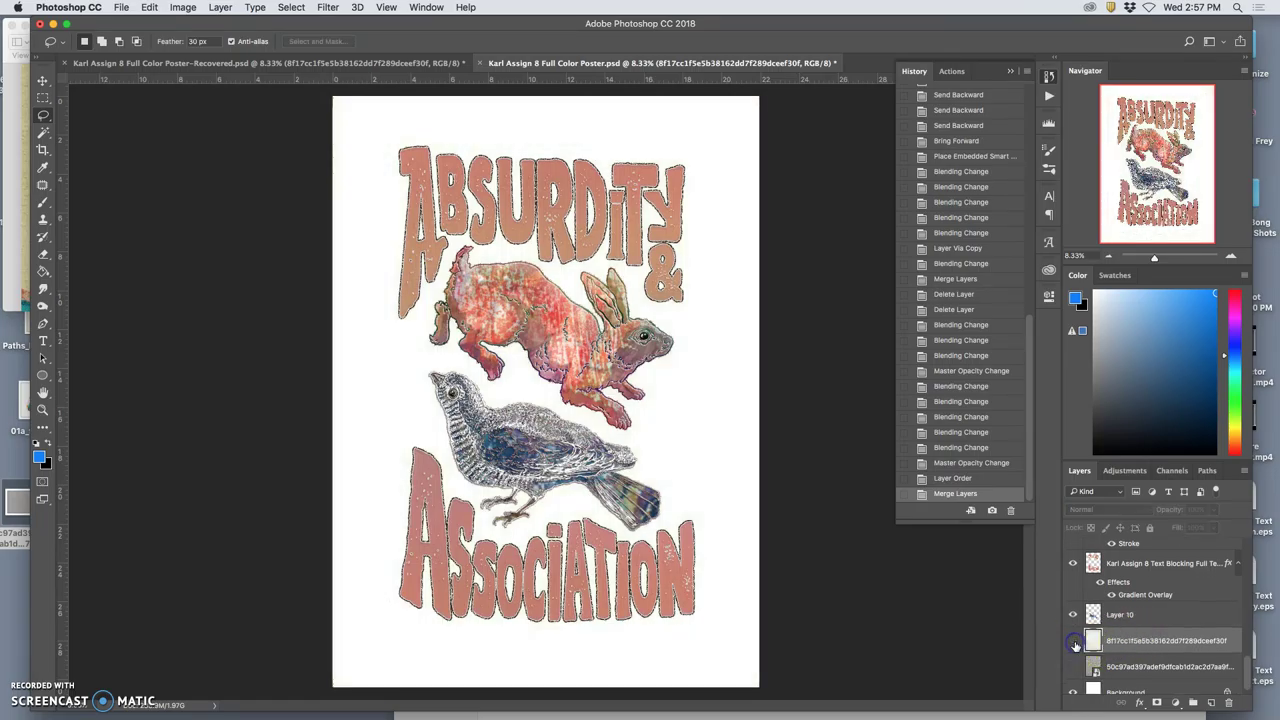
# Step: Show the merged paper layer, compare with Layer 10 hidden, then select the second Text Blocking layer
pyautogui.click(1074, 642)
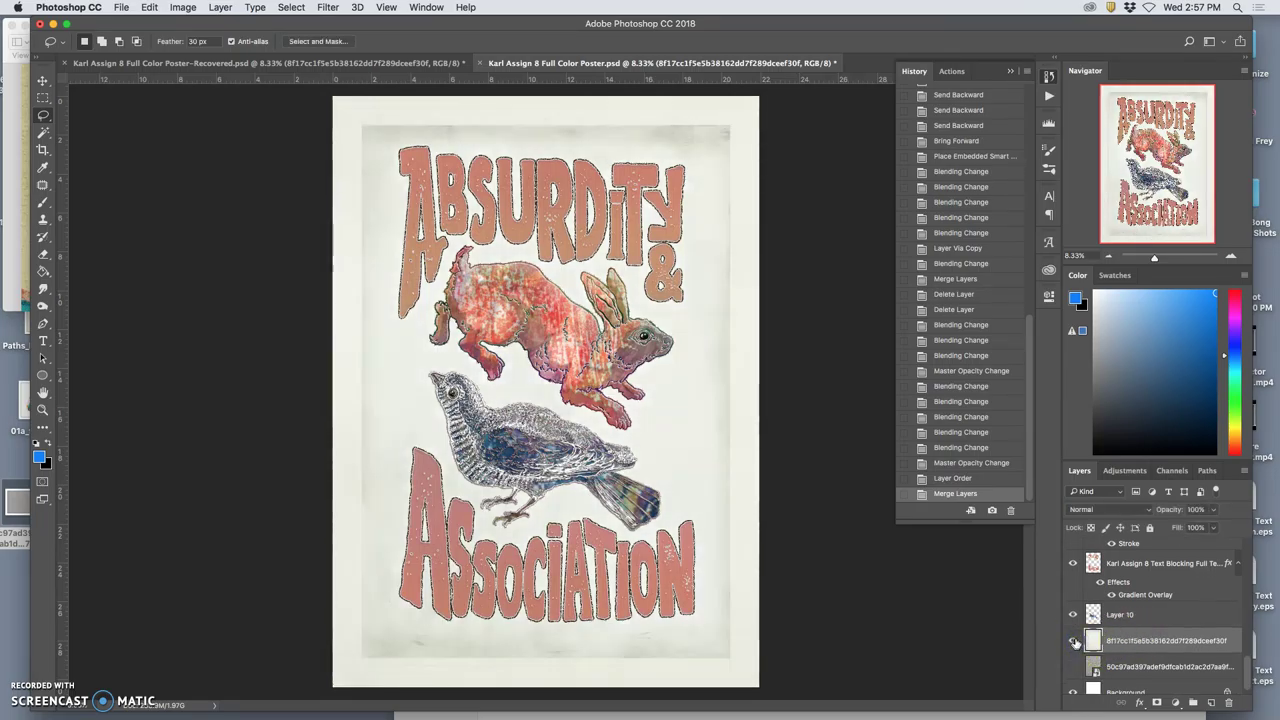
pyautogui.click(1074, 615)
pyautogui.click(1074, 615)
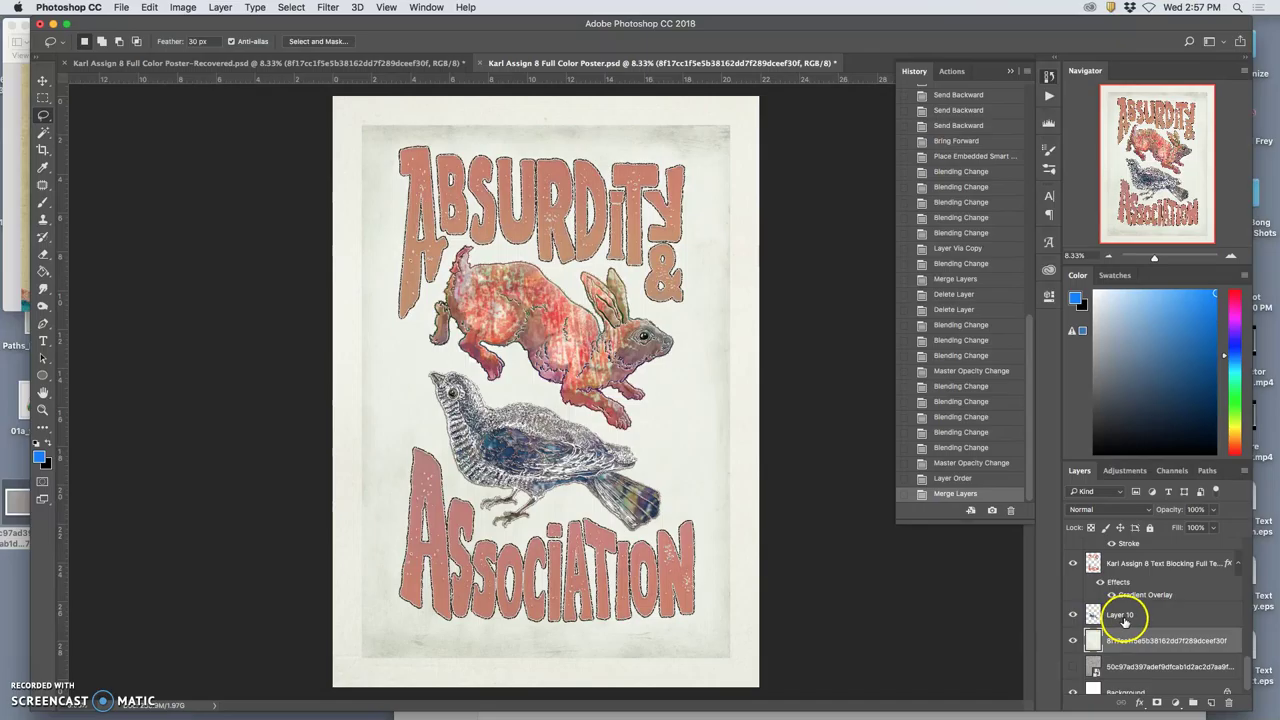
pyautogui.scroll(1, 1110, 620)
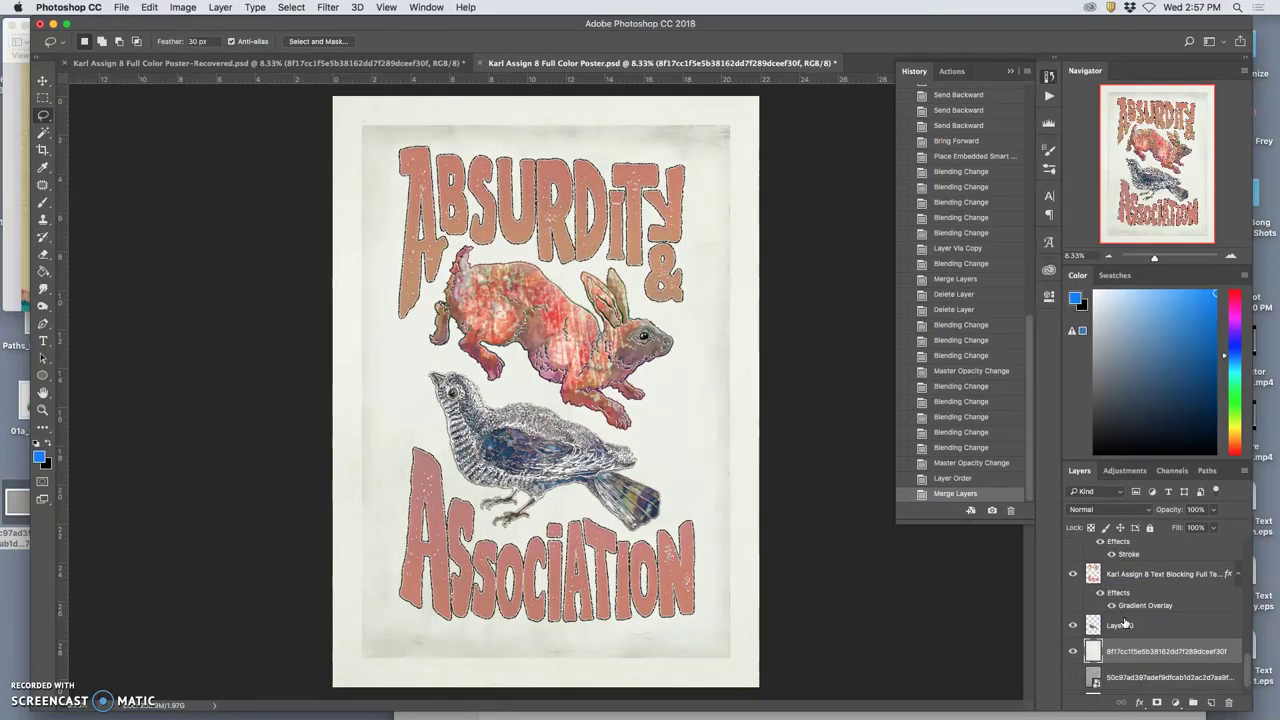
pyautogui.scroll(3, 1120, 622)
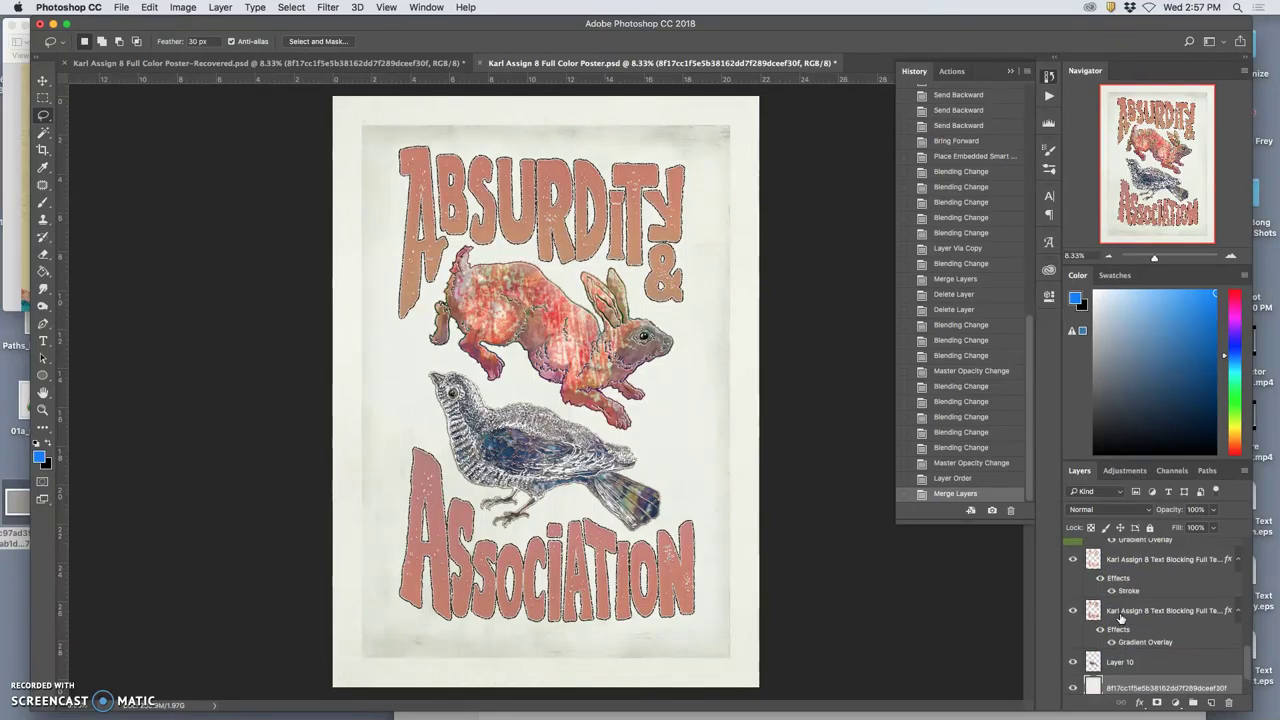
pyautogui.click(1120, 612)
pyautogui.scroll(4, 1125, 600)
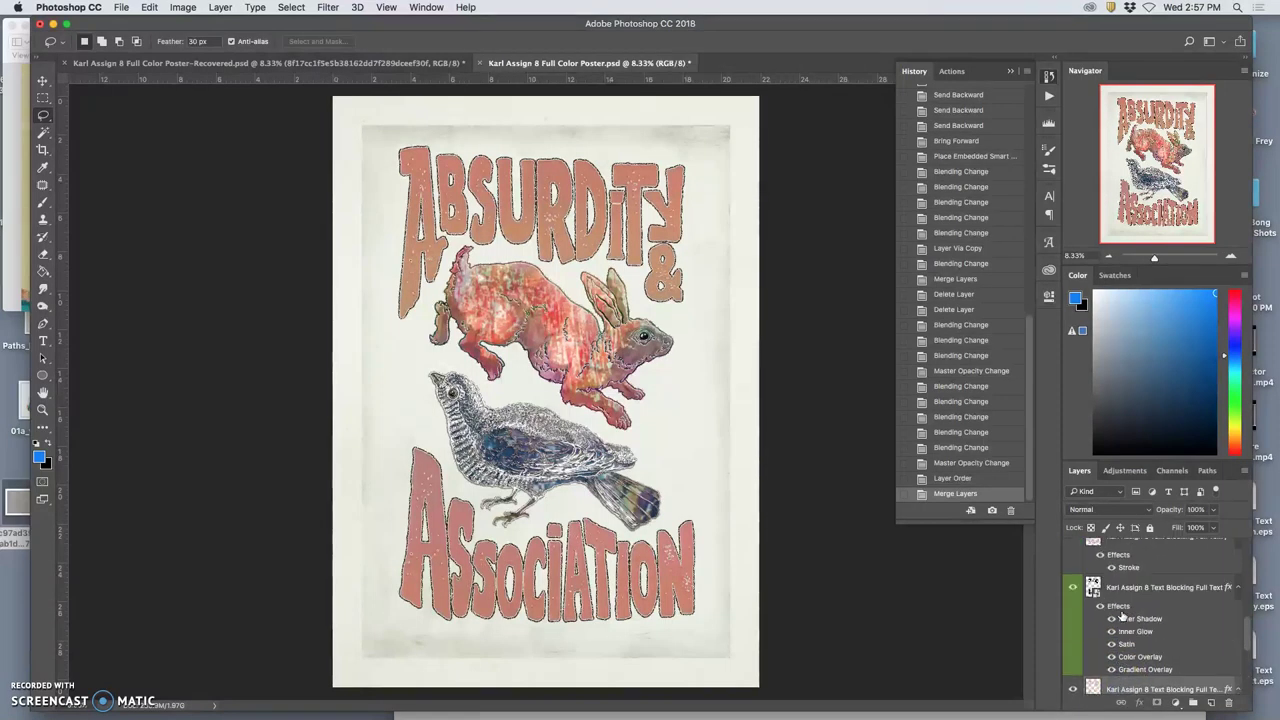
pyautogui.scroll(-1, 1121, 616)
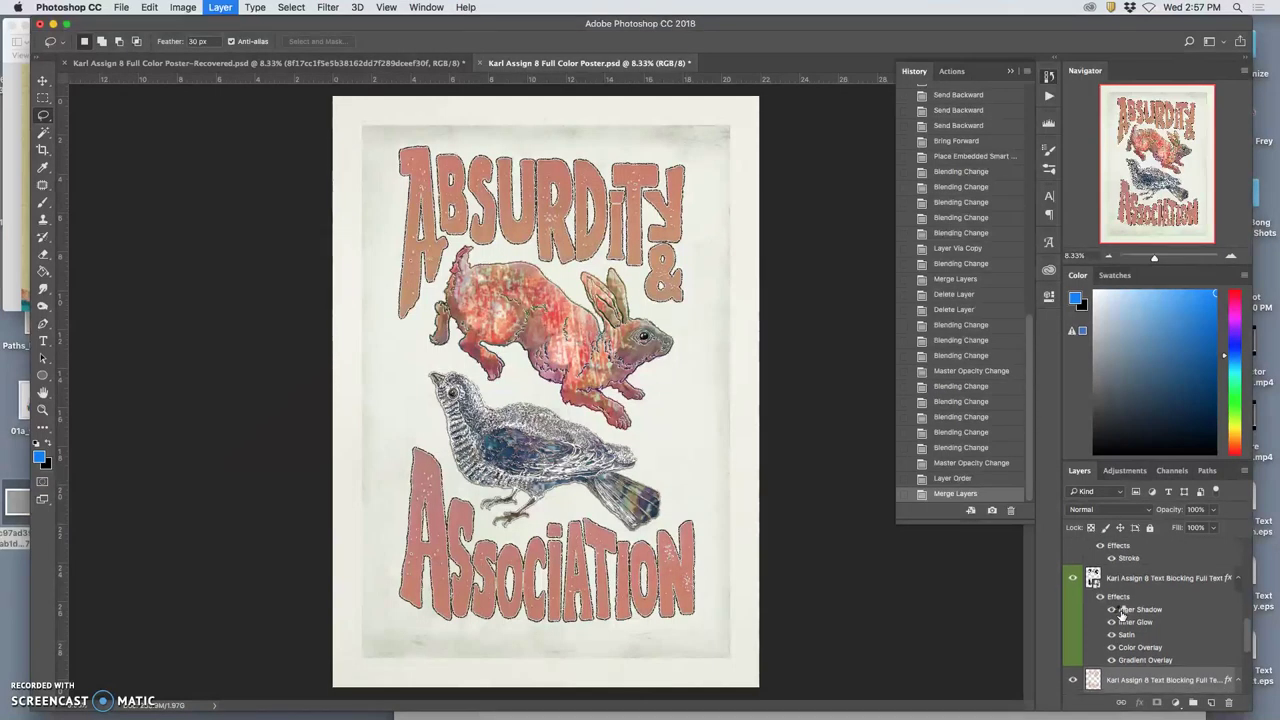
# Step: Merge the Stroke layer down into the Text Blocking lettering layer beneath it
pyautogui.press('super+e')
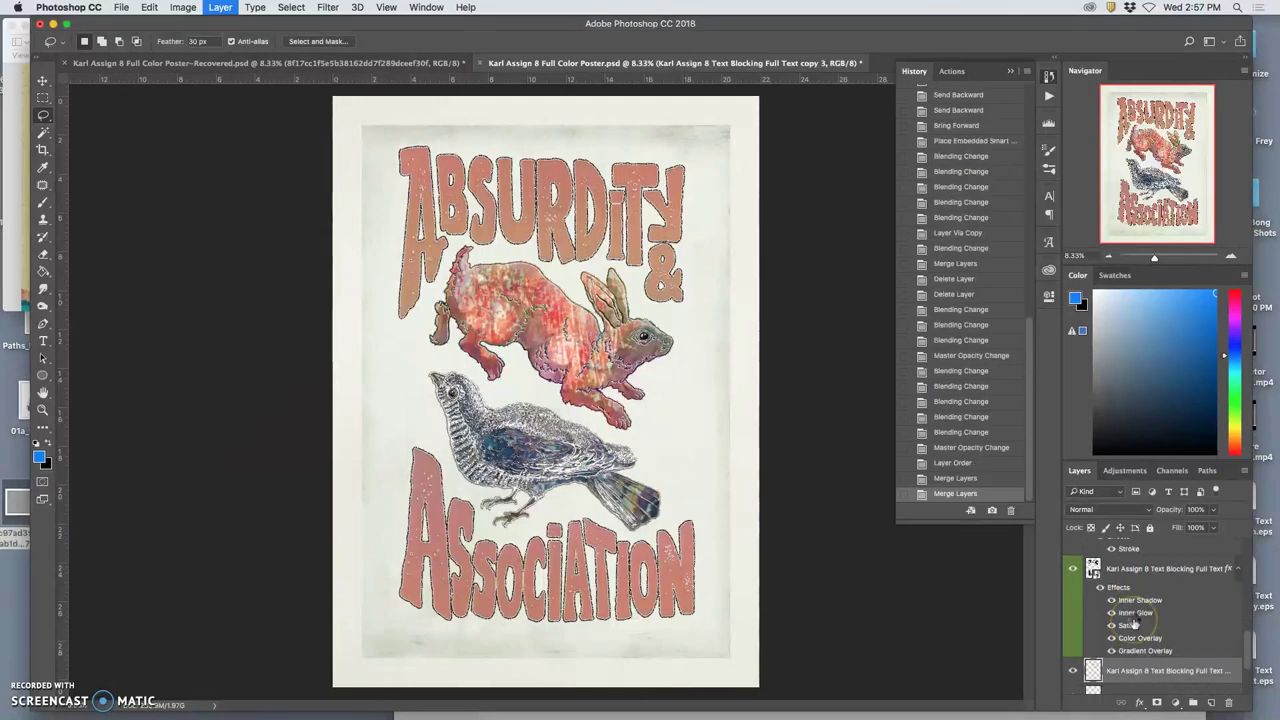
pyautogui.click(1133, 656)
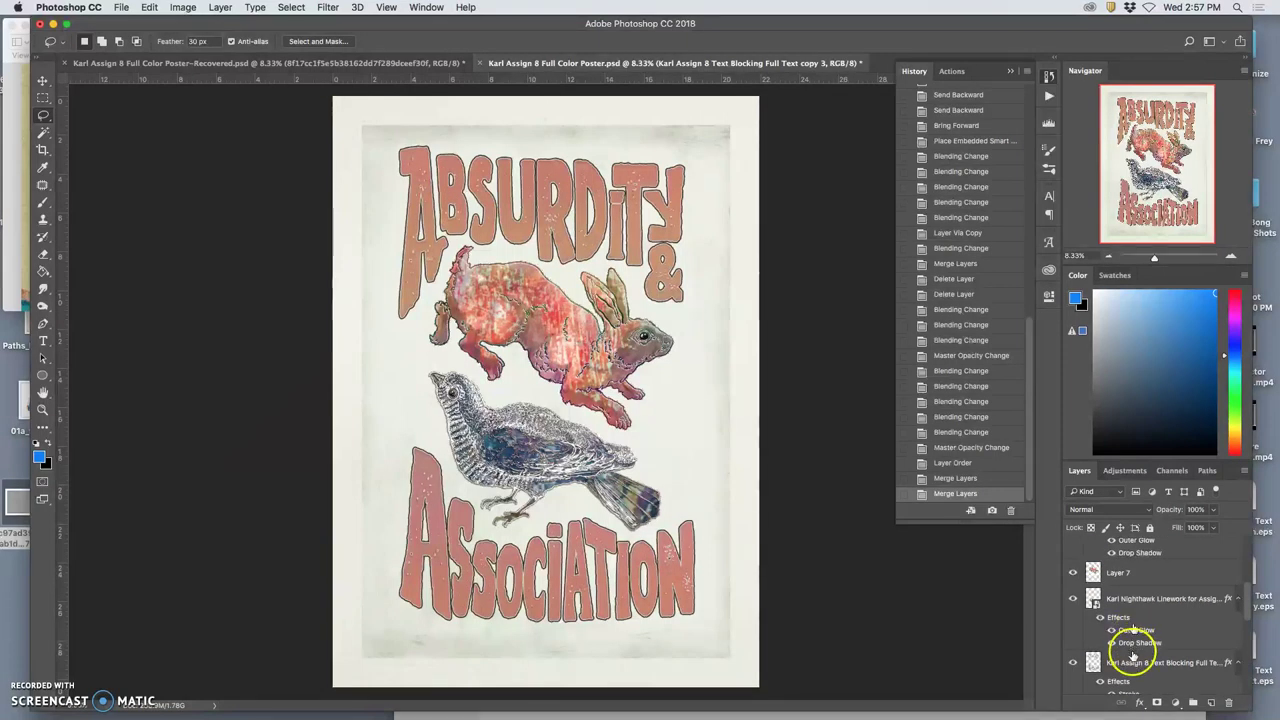
pyautogui.click(1134, 622)
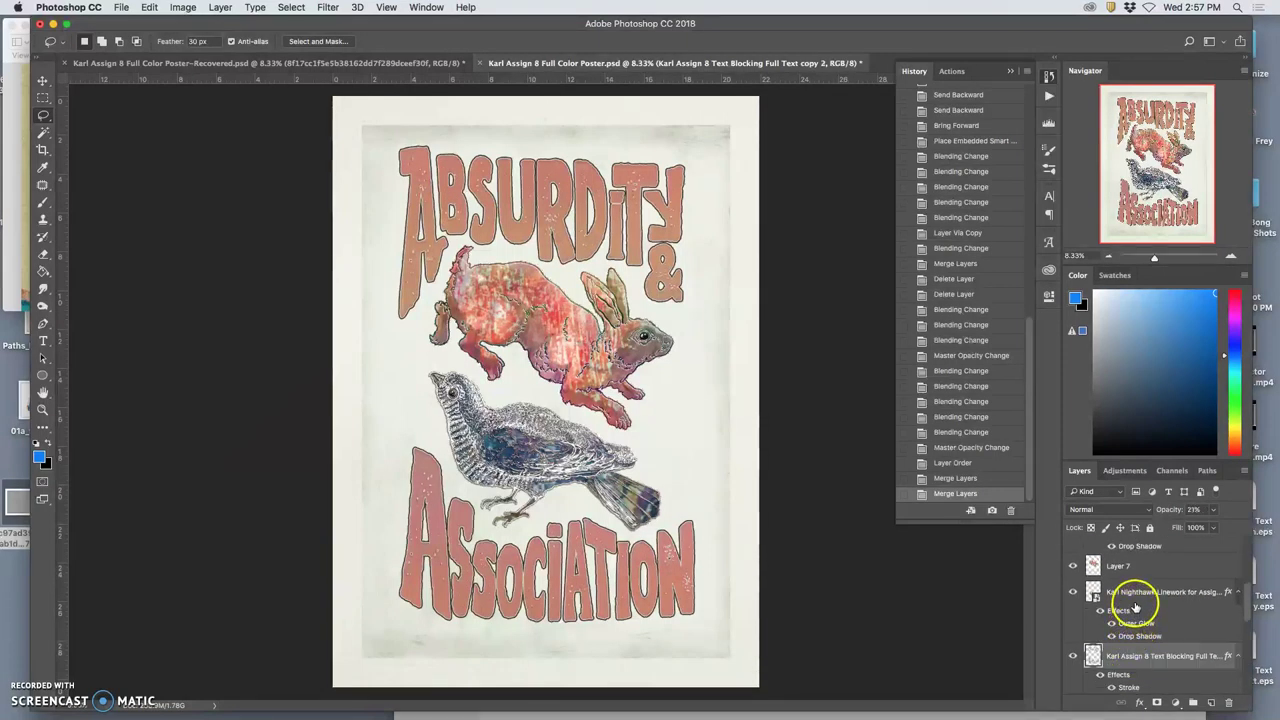
pyautogui.scroll(-5, 1135, 610)
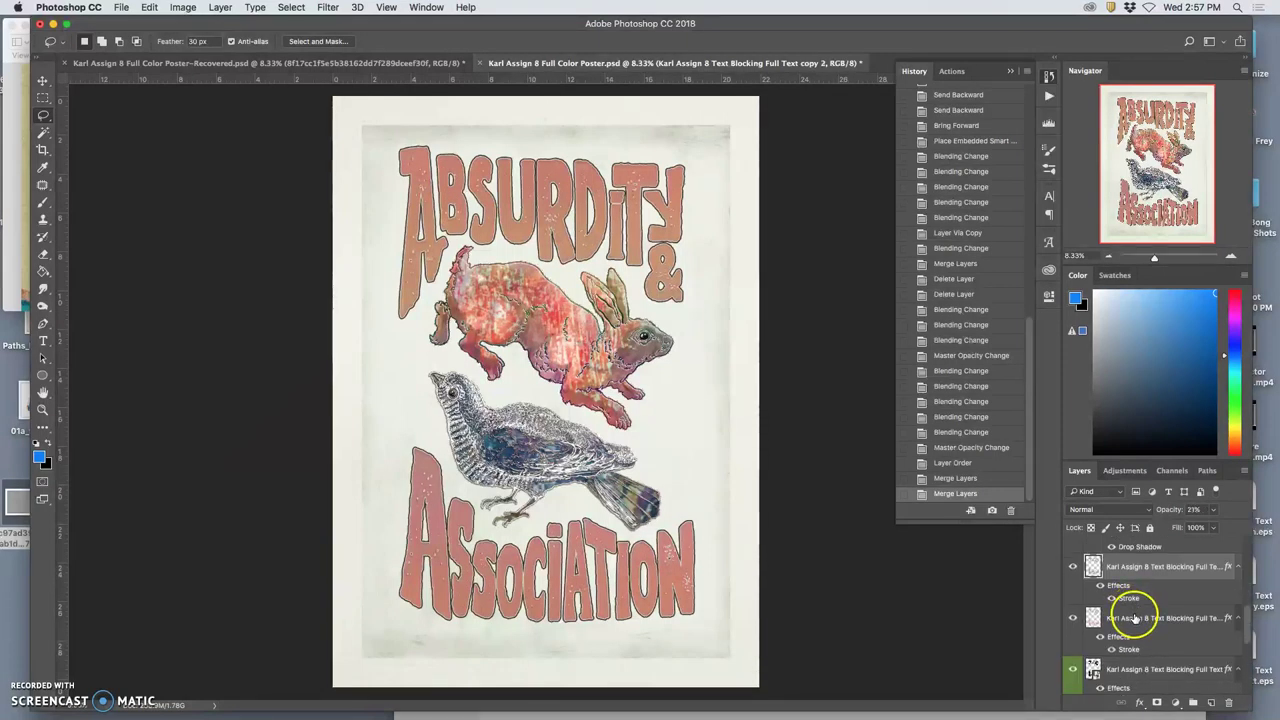
pyautogui.click(1135, 619)
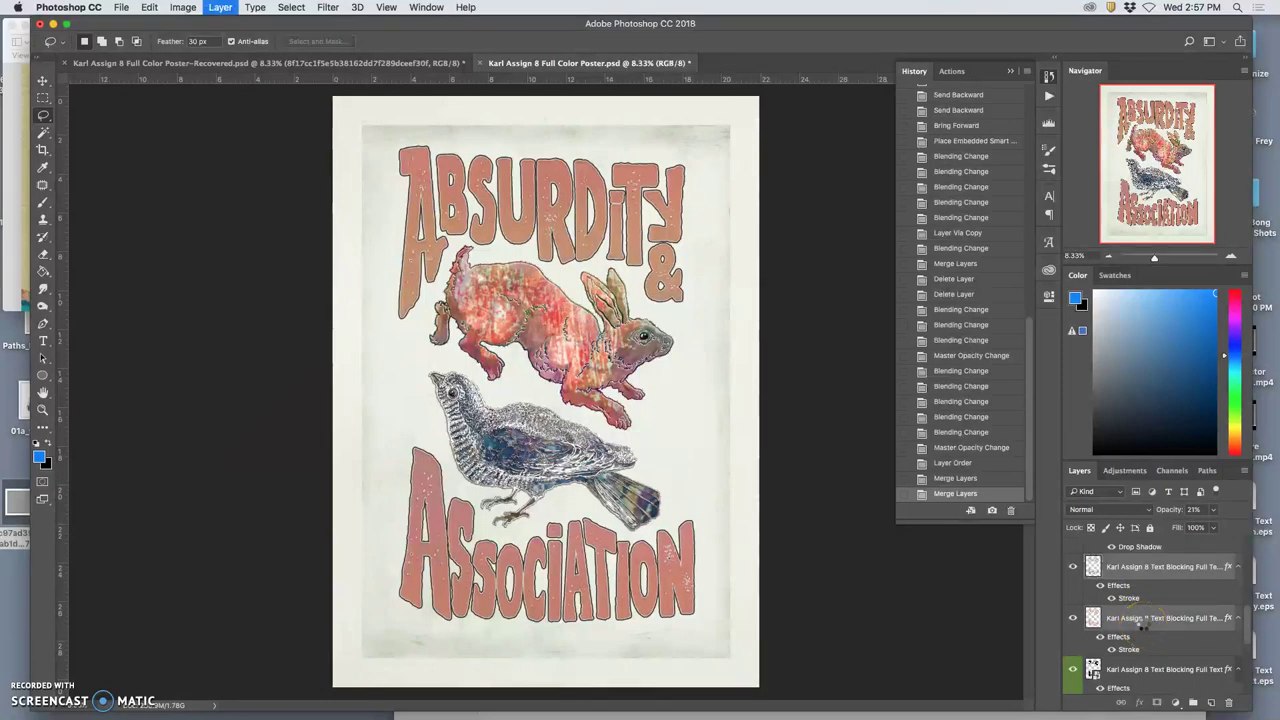
pyautogui.press('super+e')
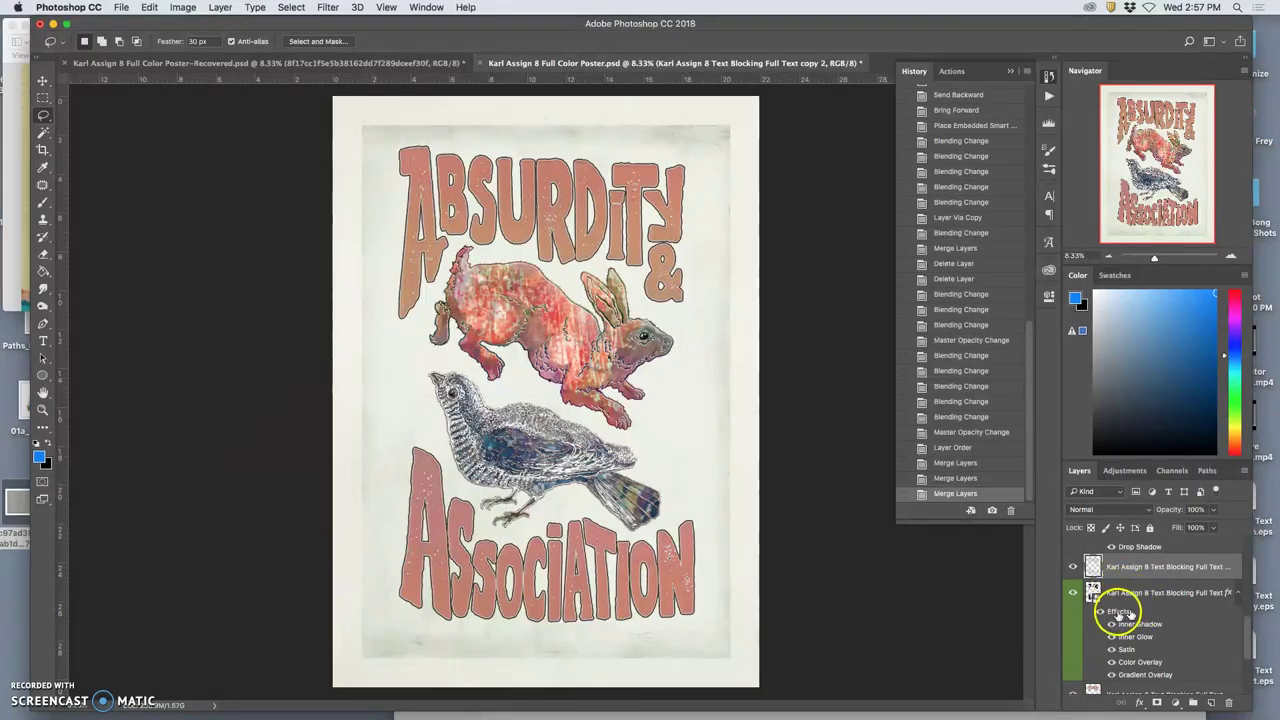
# Step: Toggle the top layer's visibility twice to compare the merged lettering
pyautogui.click(1072, 567)
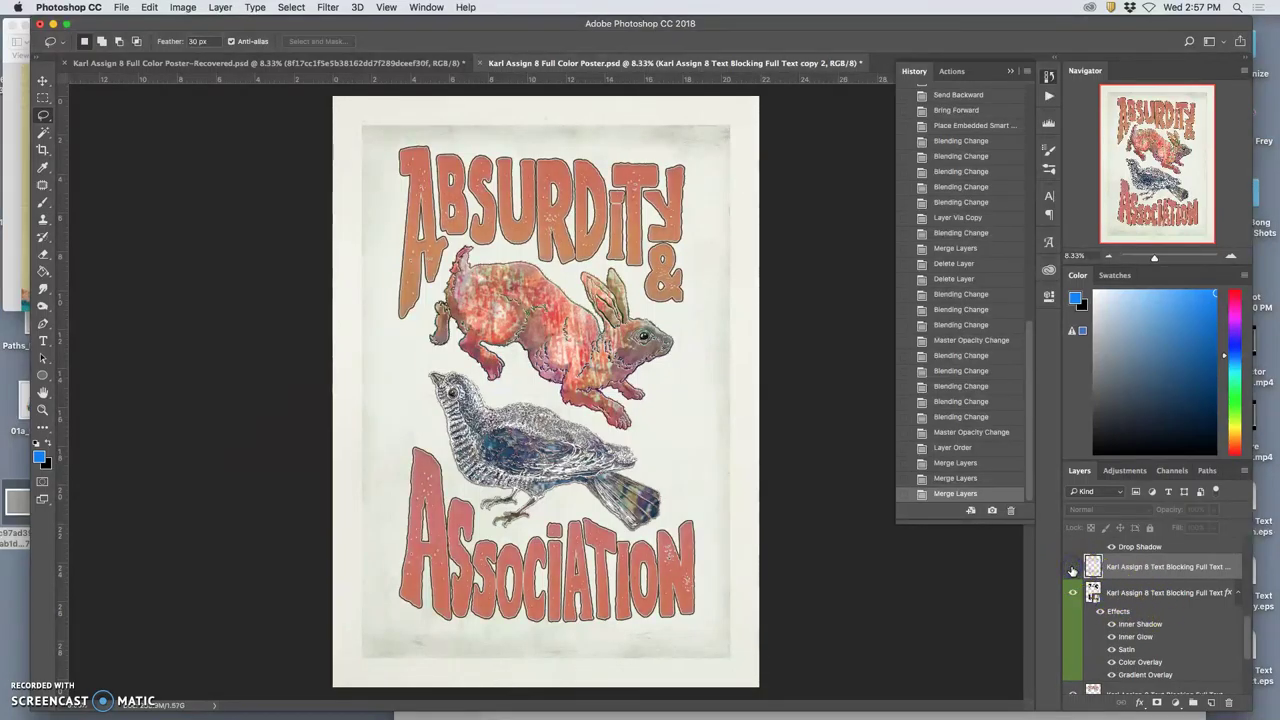
pyautogui.click(1072, 567)
pyautogui.click(1072, 567)
pyautogui.click(1072, 567)
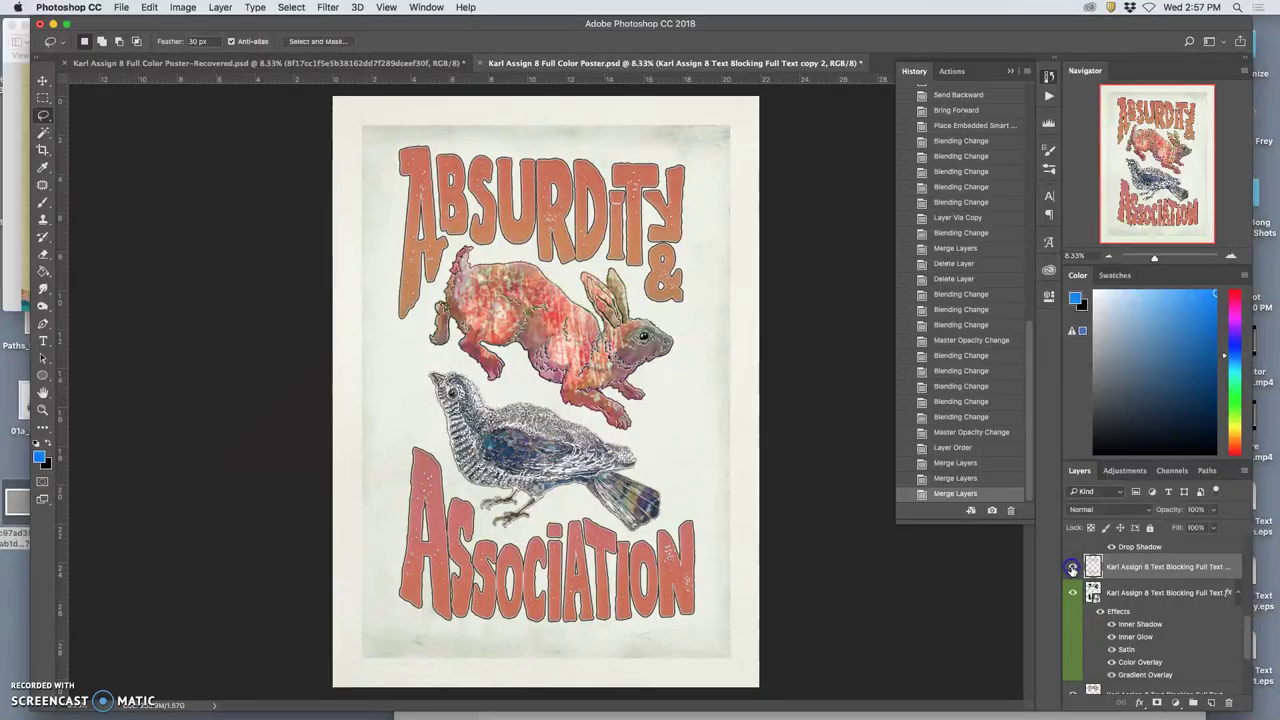
# Step: Zoom to 50% and compare the orange text layer with its effects on and off
pyautogui.press('super+plus')
pyautogui.press('super+plus')
pyautogui.press('super+plus')
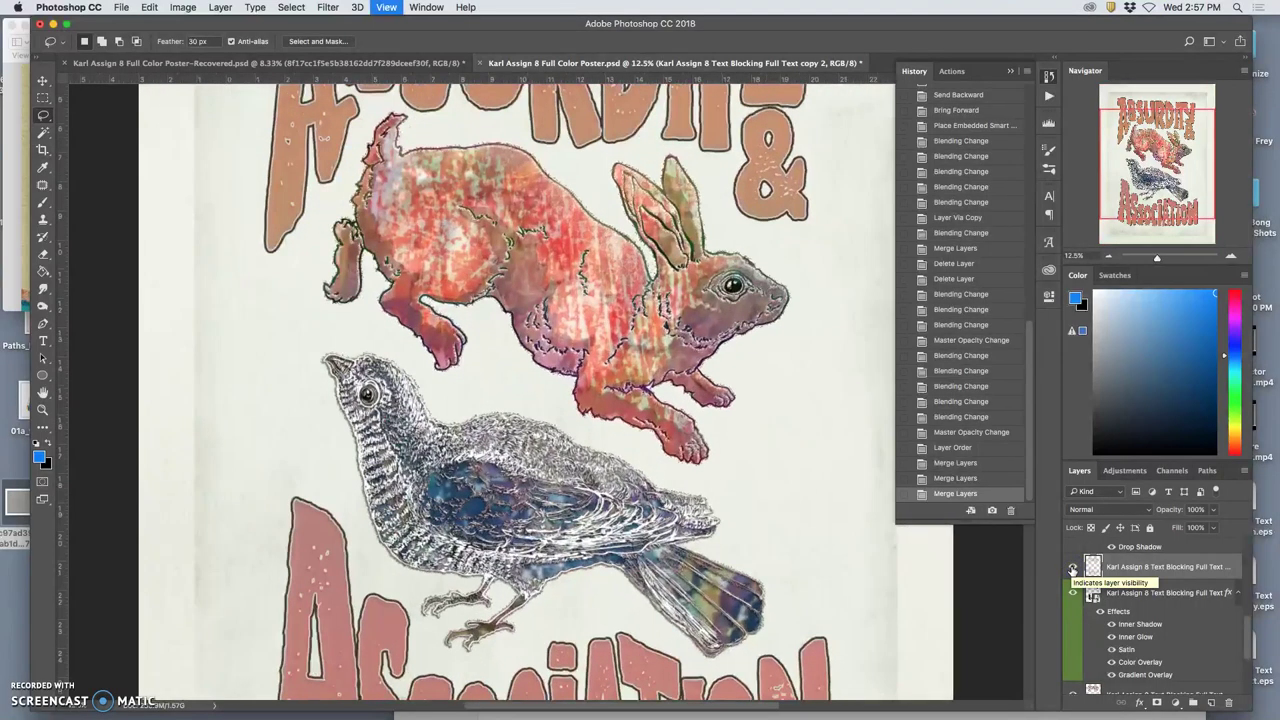
pyautogui.press('super+plus')
pyautogui.press('super+plus')
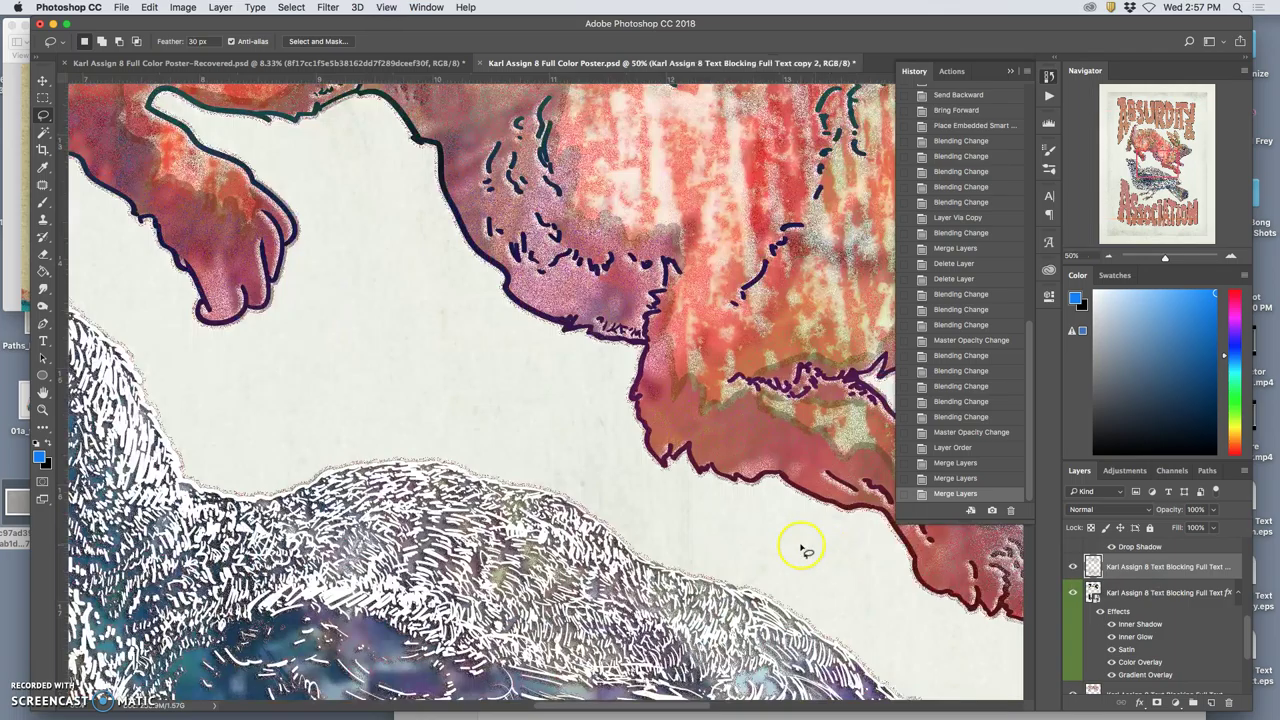
pyautogui.scroll(8, 805, 550)
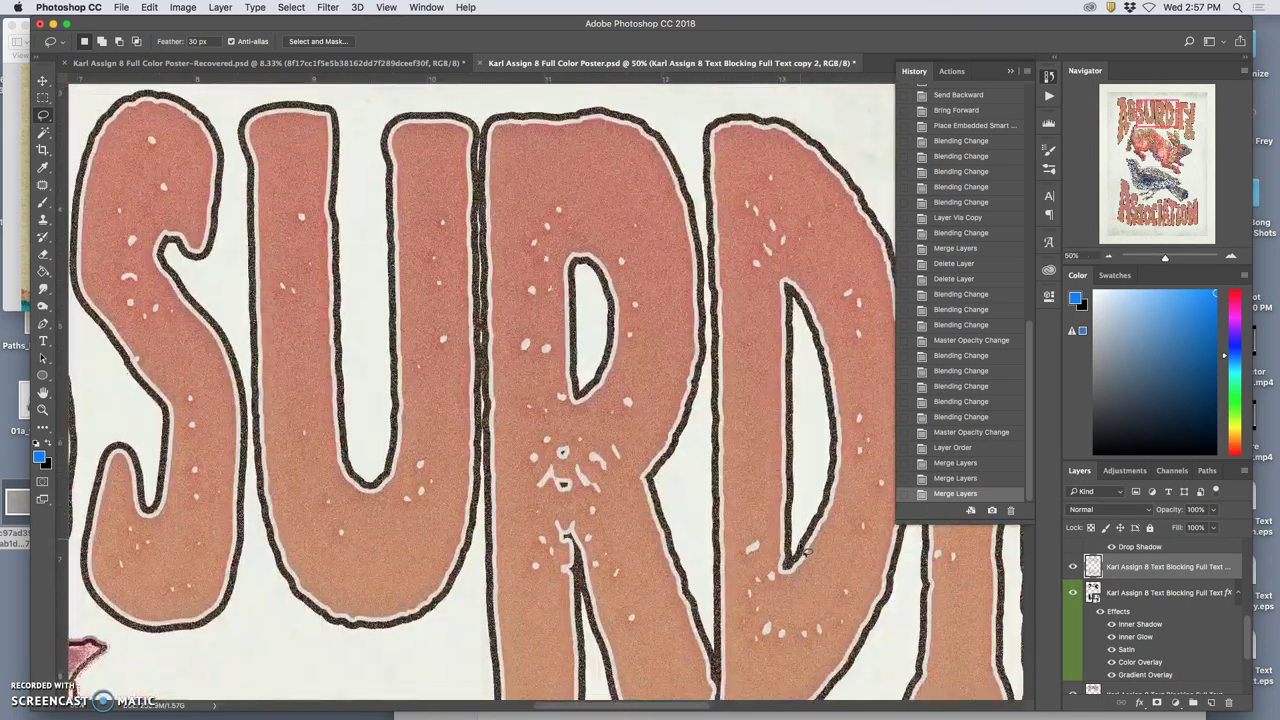
pyautogui.click(1072, 592)
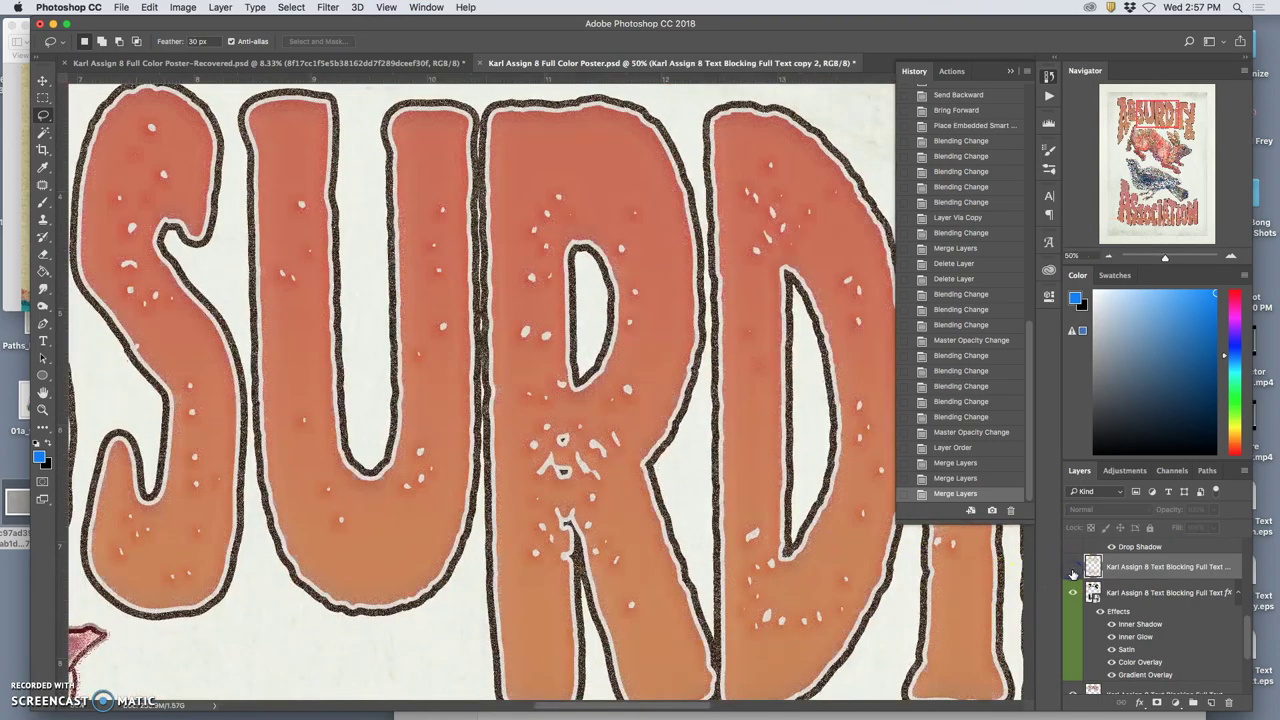
pyautogui.click(1072, 567)
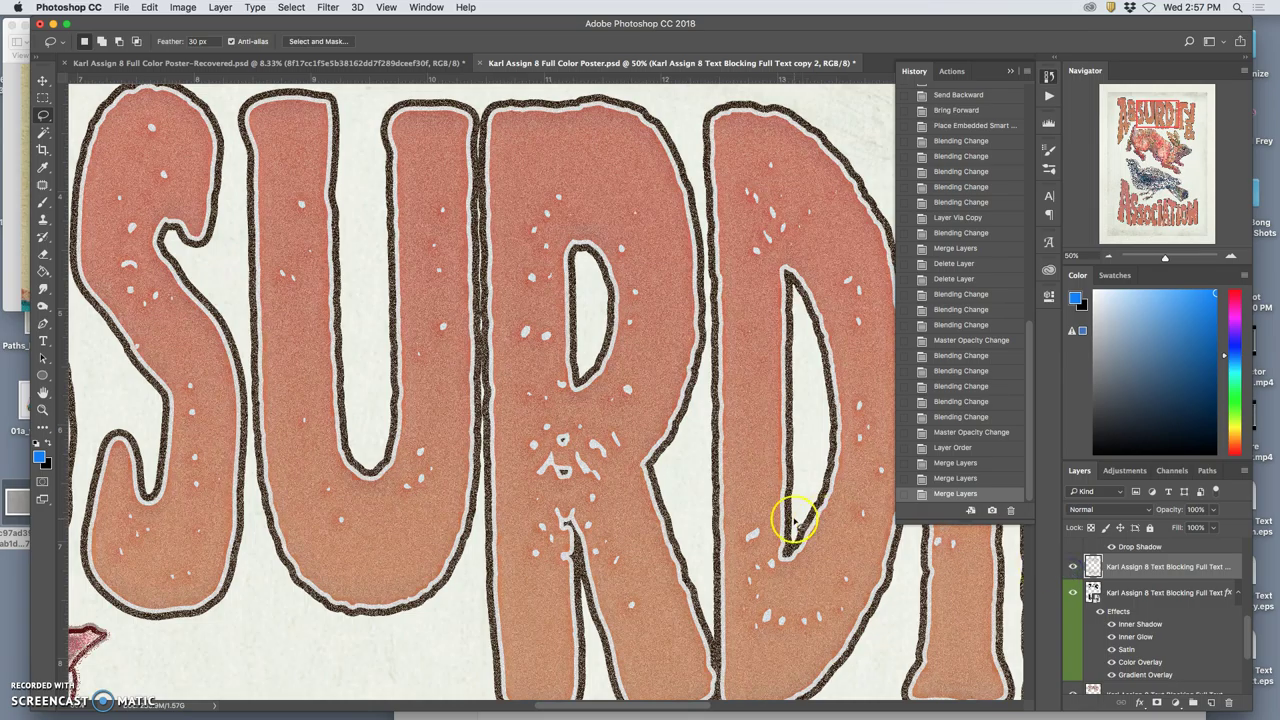
pyautogui.click(1072, 594)
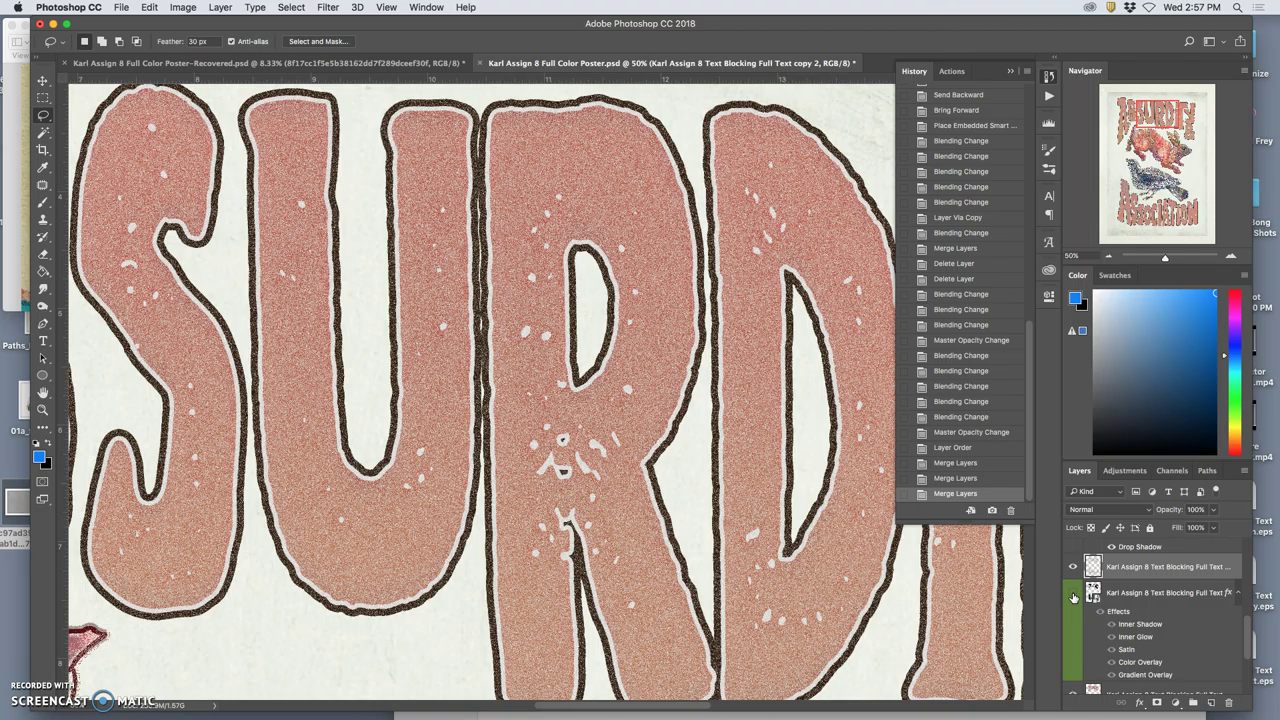
pyautogui.click(1072, 594)
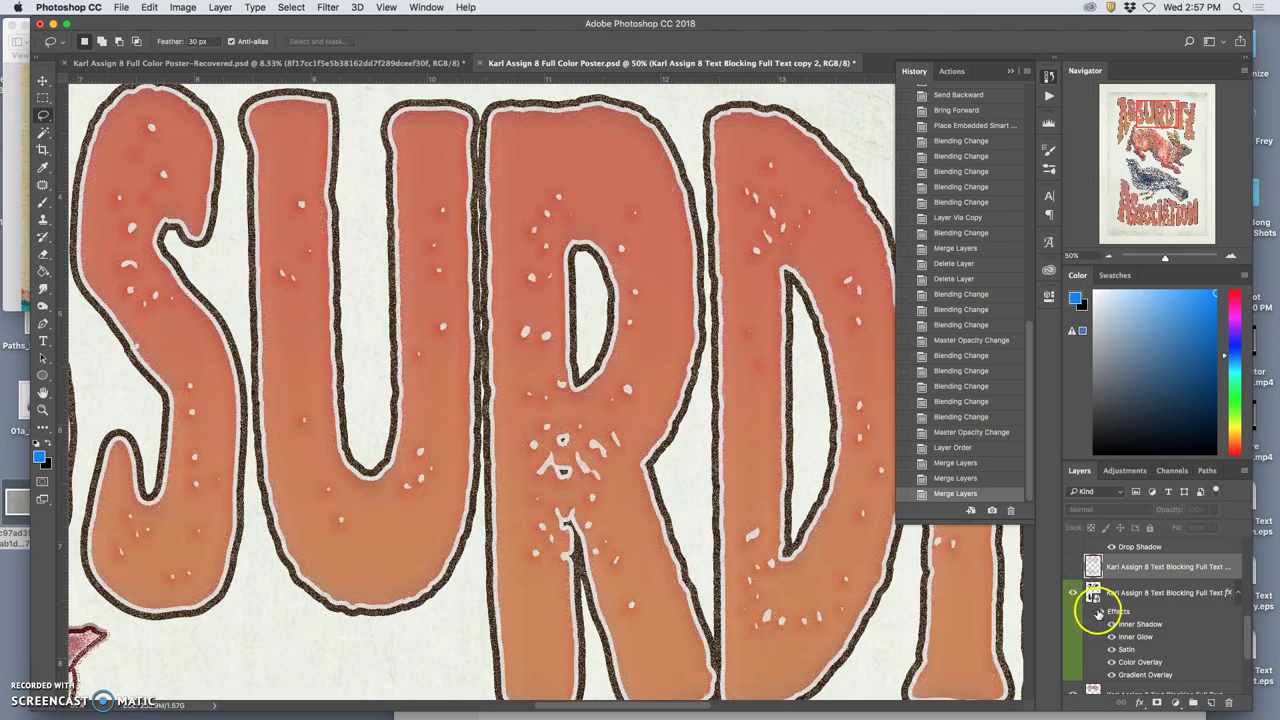
pyautogui.click(1099, 613)
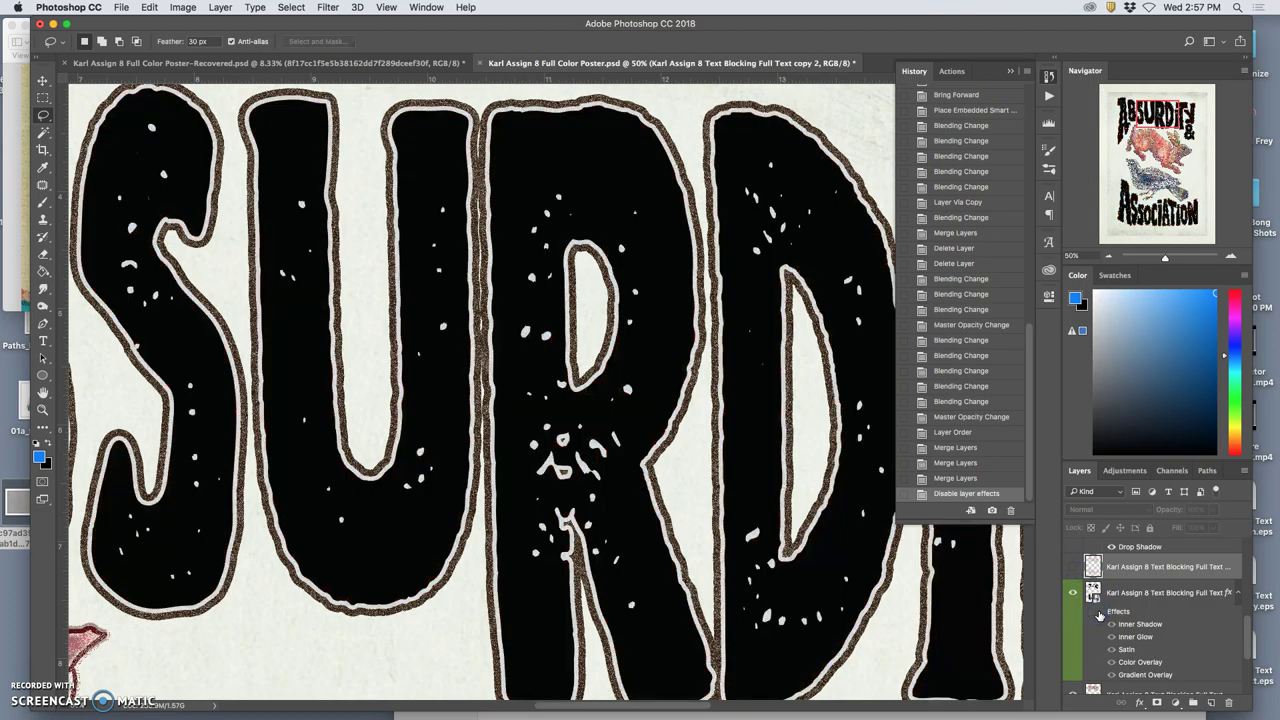
pyautogui.click(1099, 613)
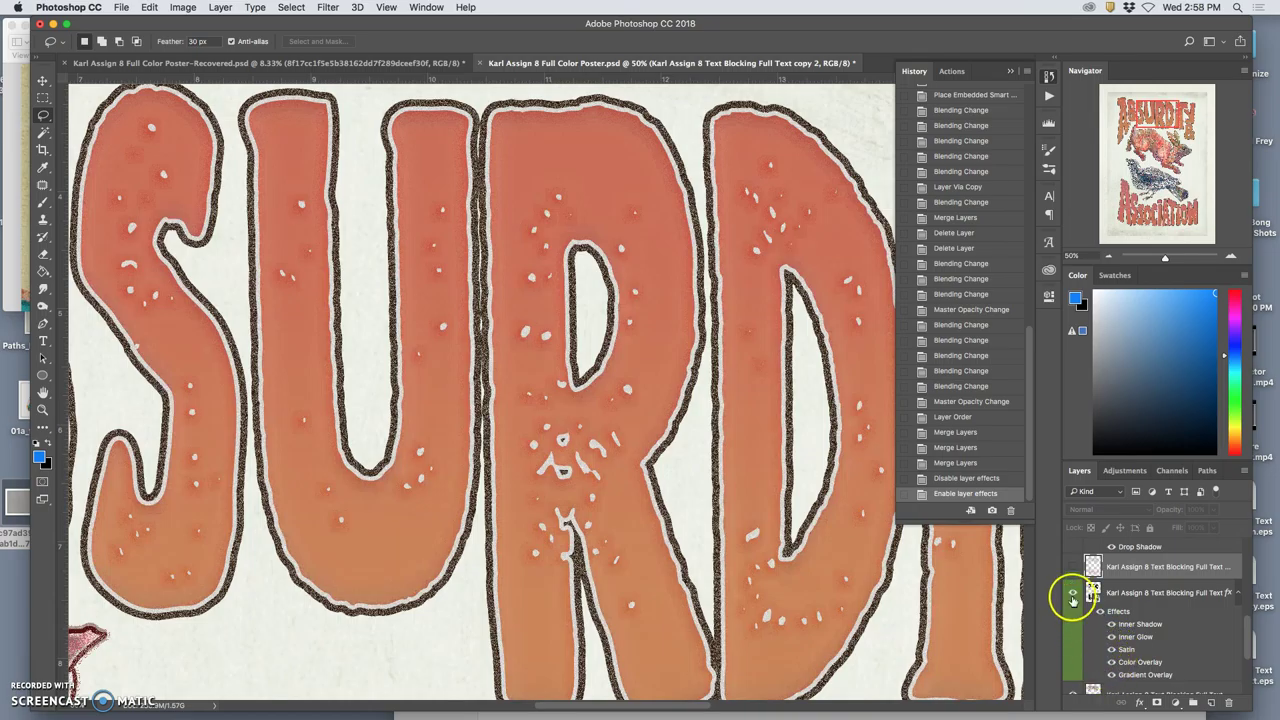
# Step: Hide the dark stippled letter outline layer and zoom back out to the whole poster
pyautogui.scroll(-1, 1073, 597)
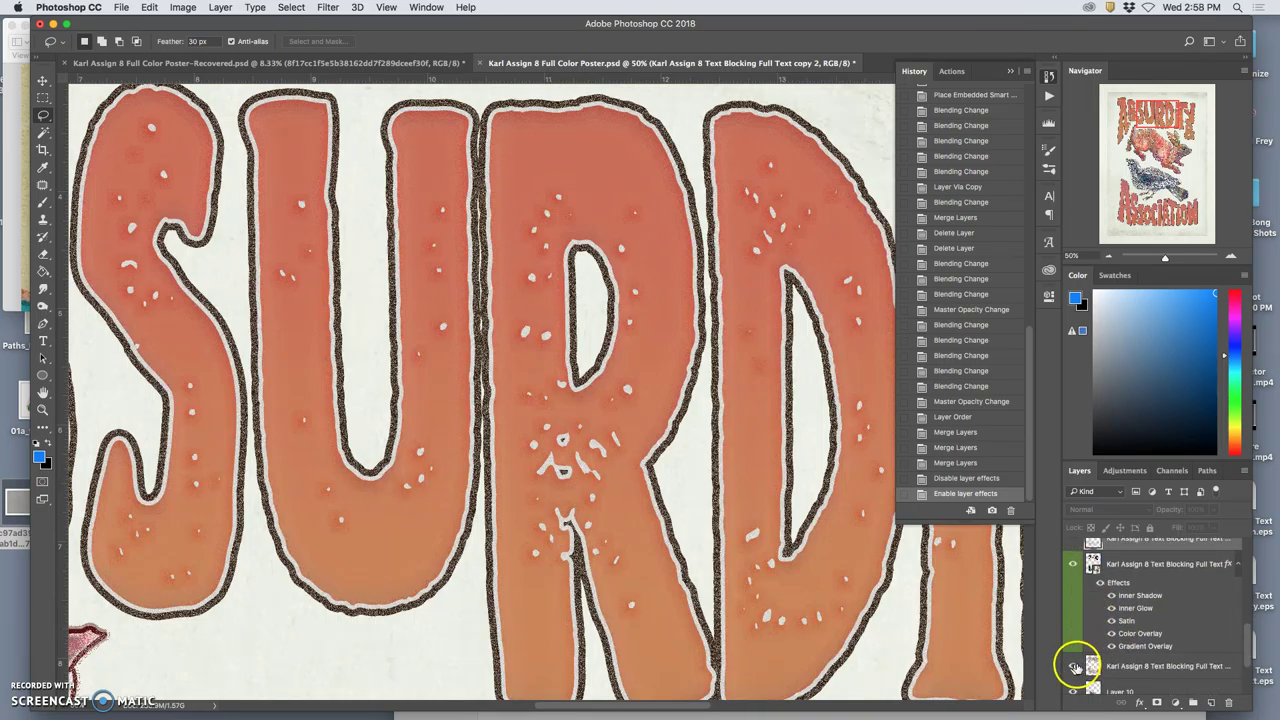
pyautogui.click(1073, 665)
pyautogui.click(1073, 665)
pyautogui.click(1074, 666)
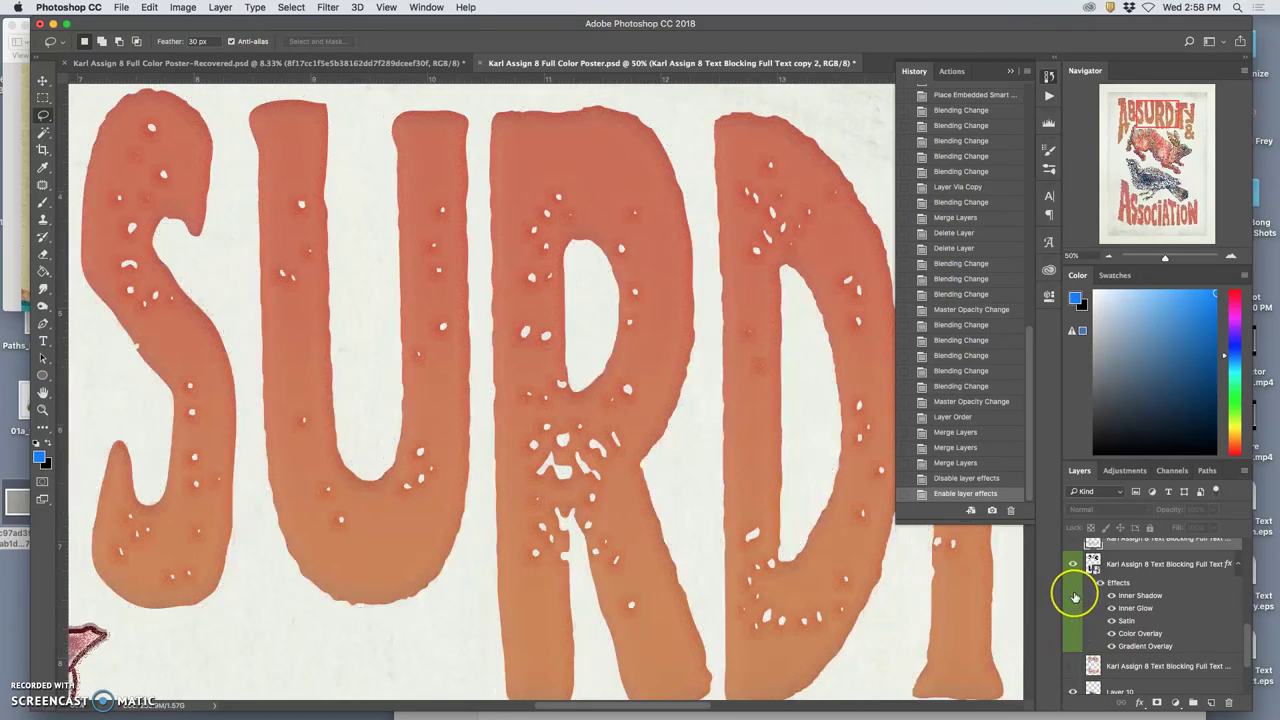
pyautogui.press('super+minus')
pyautogui.press('super+minus')
pyautogui.press('super+minus')
pyautogui.press('super+minus')
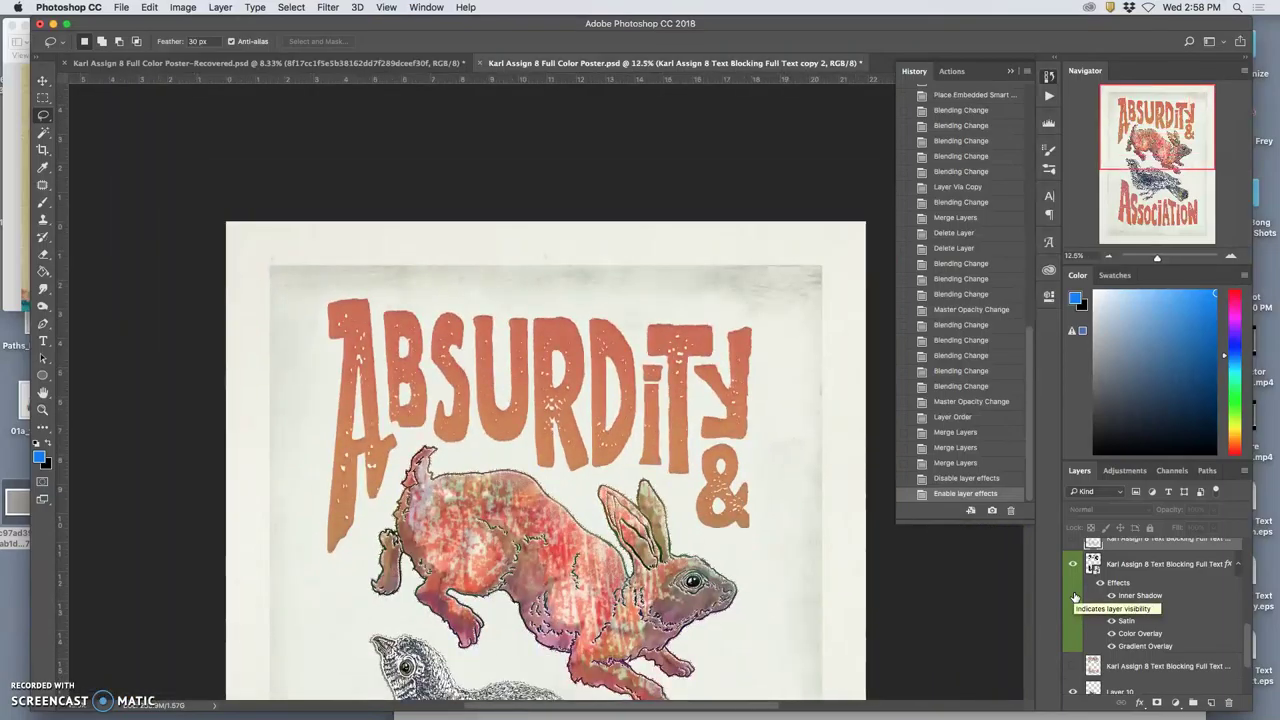
pyautogui.press('super+minus')
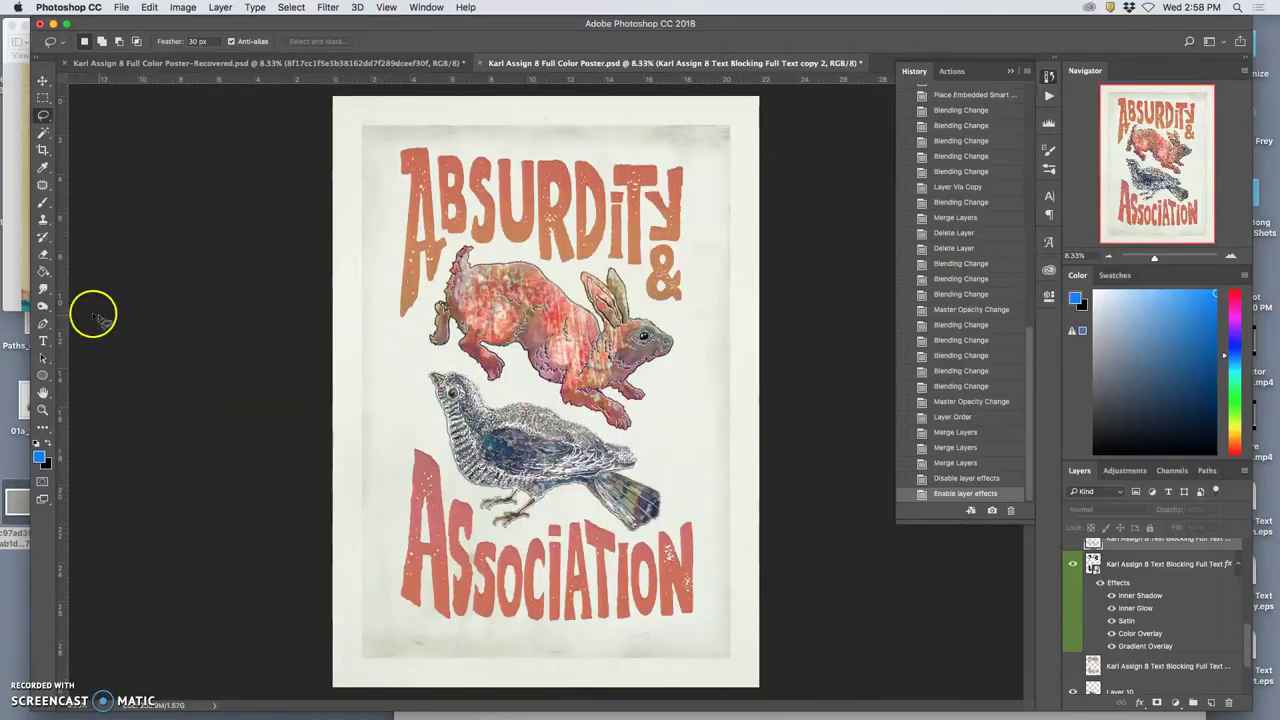
# Step: Check the vintage ink reference, then select Text Blocking Full Text and compare the upper lettering layer
pyautogui.click(20, 288)
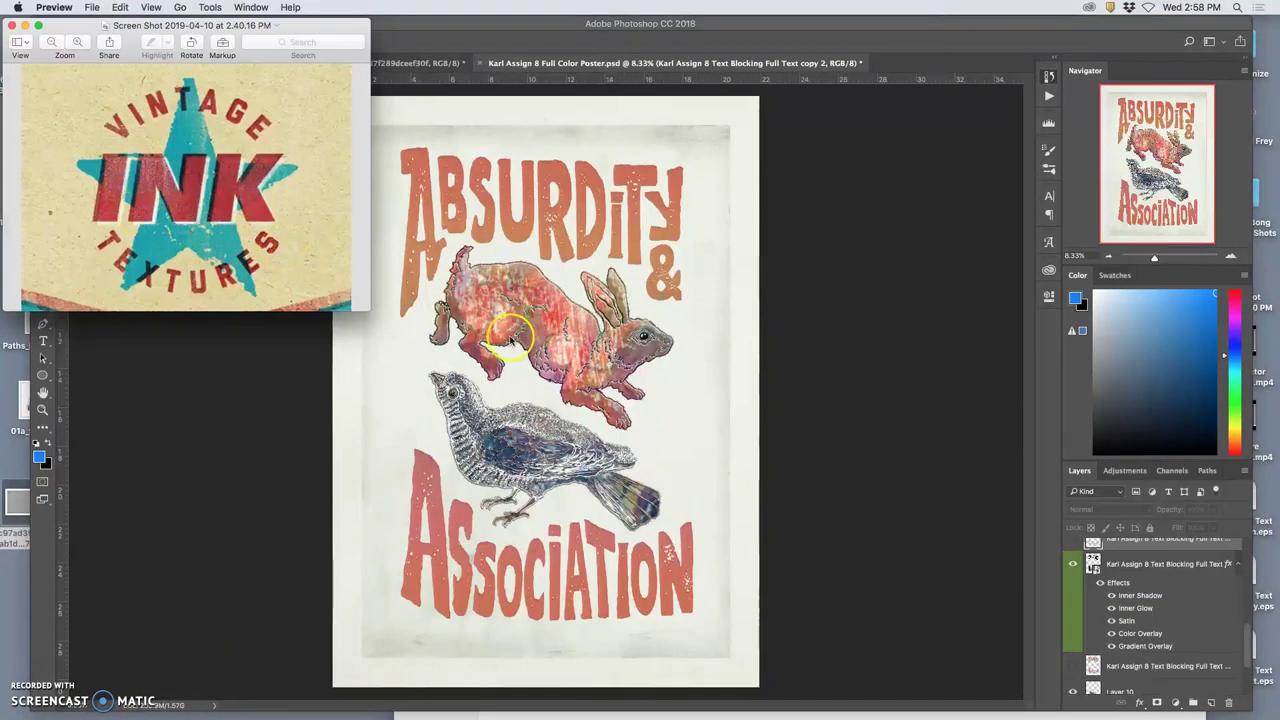
pyautogui.click(1136, 571)
pyautogui.click(1129, 568)
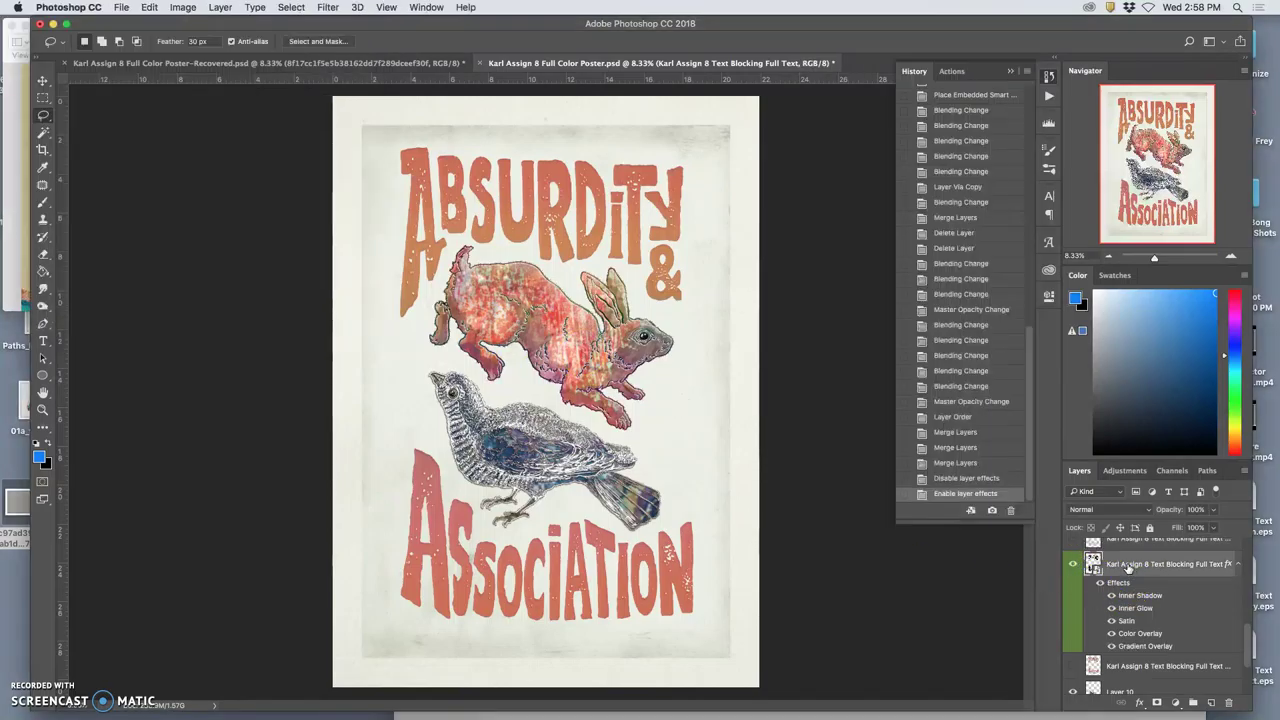
pyautogui.click(1072, 564)
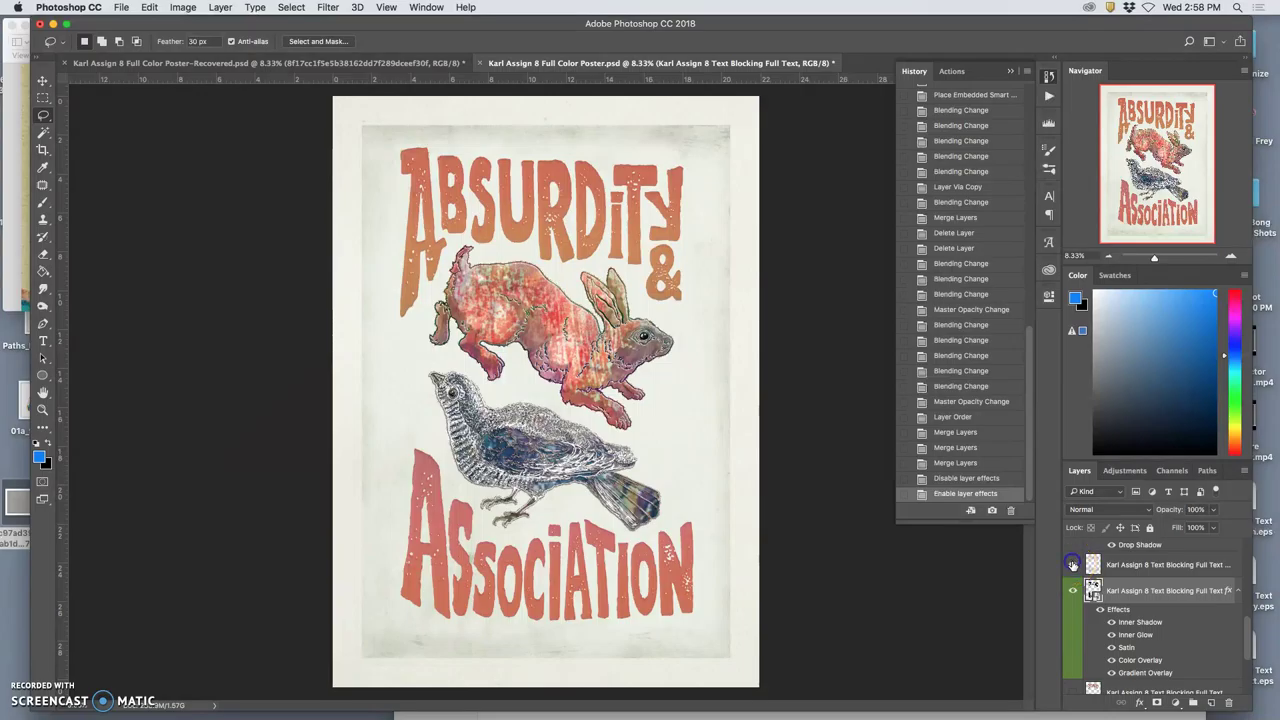
pyautogui.click(1072, 564)
pyautogui.click(1072, 564)
pyautogui.moveTo(1110, 563); pyautogui.dragTo(1119, 574)
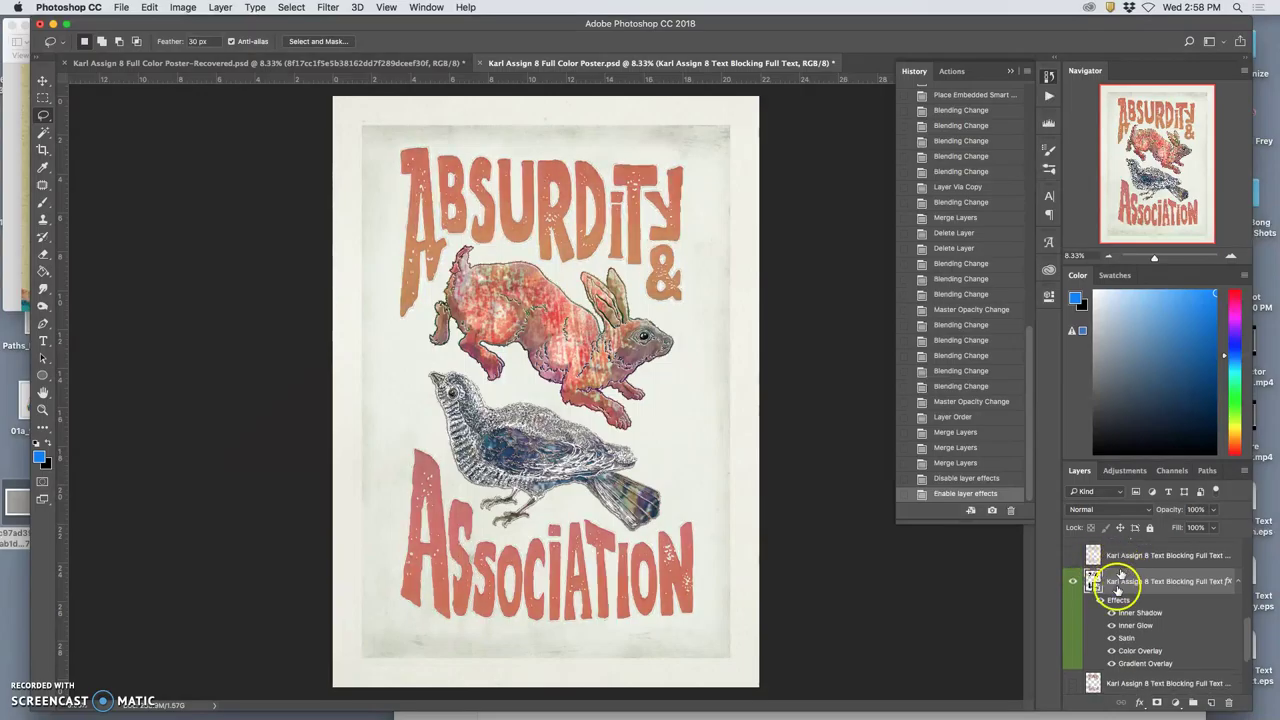
# Step: Compare with the bottom layer hidden, then duplicate the Text Blocking Full Text layer with Cmd+J
pyautogui.click(1072, 683)
pyautogui.click(1072, 683)
pyautogui.hotkey('ctrl', 'j')
pyautogui.moveTo(1140, 592); pyautogui.dragTo(1151, 596)
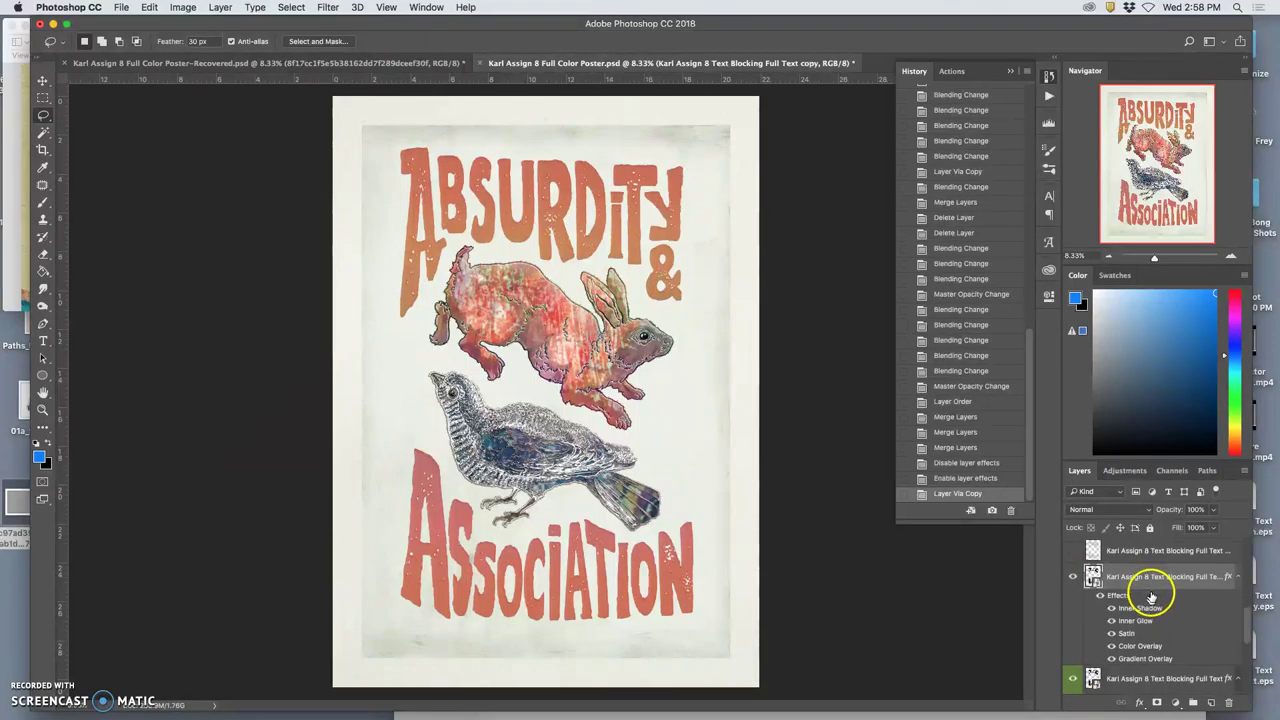